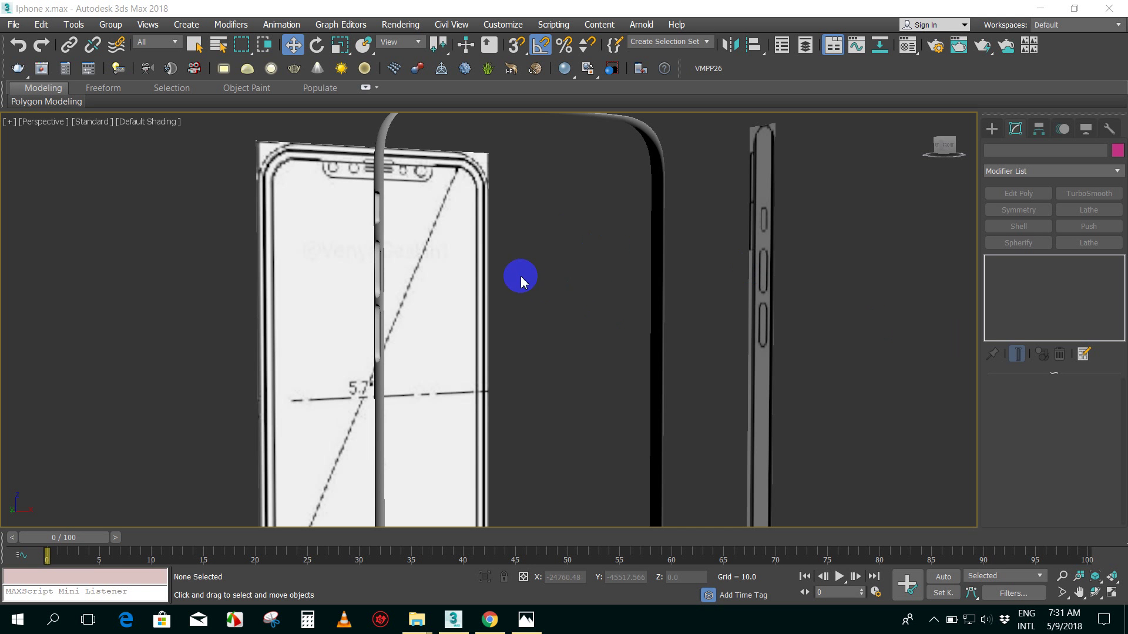
- Zoom and orbit the viewport to inspect the middle phone's side buttons
{"action": "scroll", "coordinate": [531, 273], "scroll_direction": "down", "scroll_amount": 2}
{"action": "scroll", "coordinate": [567, 297], "scroll_direction": "up", "scroll_amount": 2}
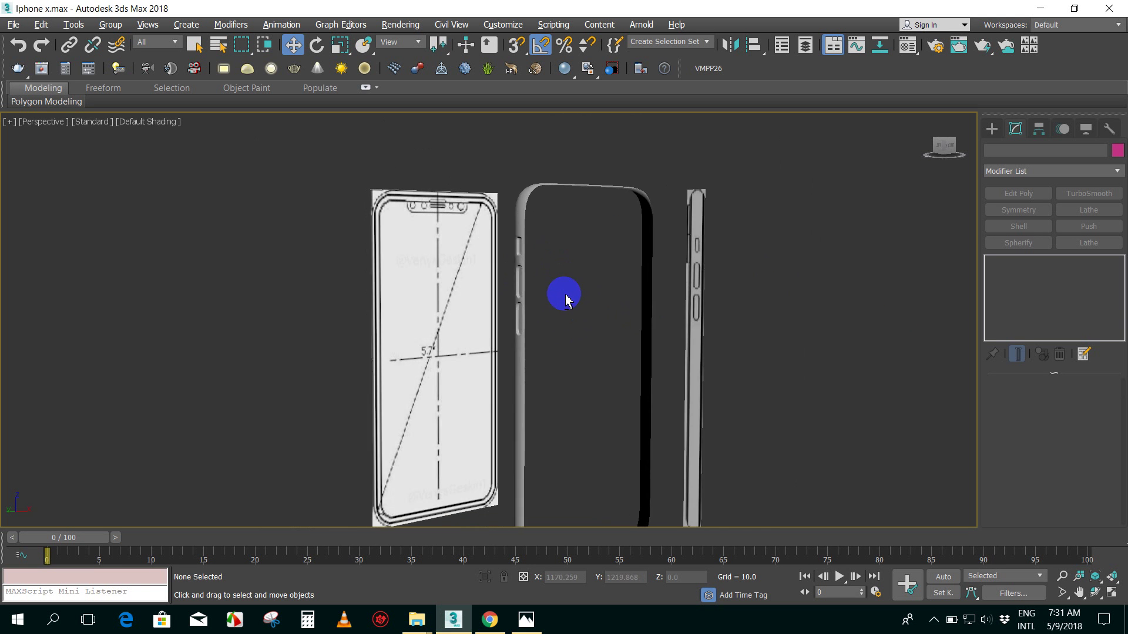
{"action": "scroll", "coordinate": [588, 297], "scroll_direction": "up", "scroll_amount": 1}
{"action": "scroll", "coordinate": [608, 296], "scroll_direction": "up", "scroll_amount": 2}
{"action": "scroll", "coordinate": [607, 293], "scroll_direction": "up", "scroll_amount": 2}
{"action": "scroll", "coordinate": [605, 267], "scroll_direction": "down", "scroll_amount": 5}
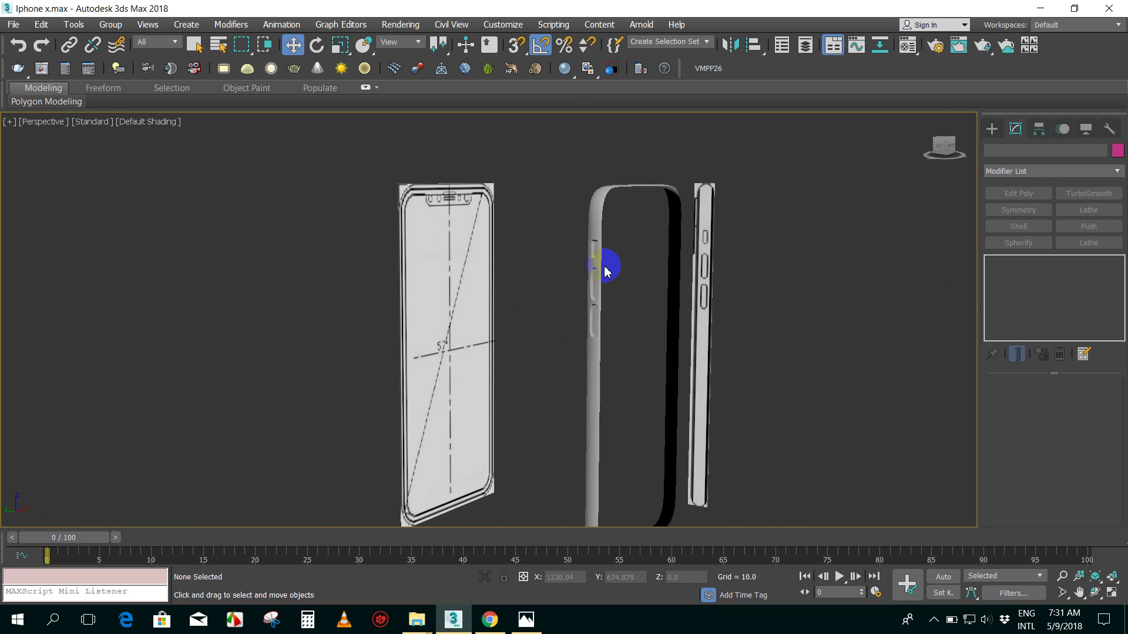
{"action": "mouse_move", "coordinate": [605, 264]}
{"action": "middle_mouse_down", "text": "alt"}
{"action": "mouse_move", "coordinate": [622, 252]}
{"action": "mouse_move", "coordinate": [607, 238]}
{"action": "middle_mouse_up", "text": "alt"}
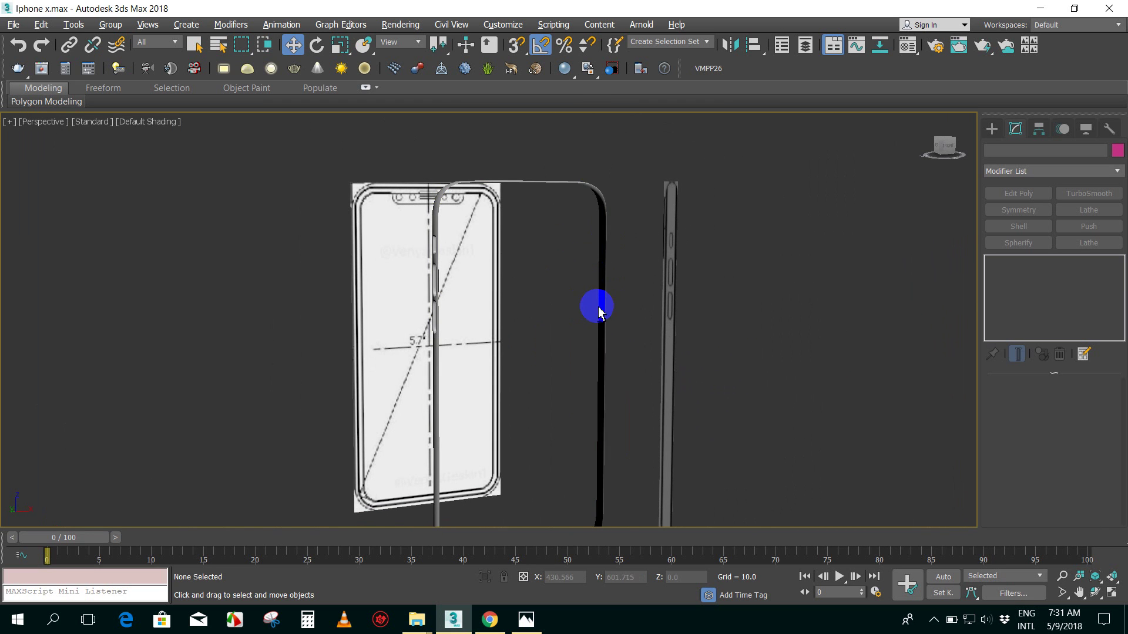
{"action": "middle_click_drag", "start_coordinate": [597, 304], "coordinate": [626, 315], "text": "alt"}
{"action": "scroll", "coordinate": [593, 276], "scroll_direction": "up", "scroll_amount": 2}
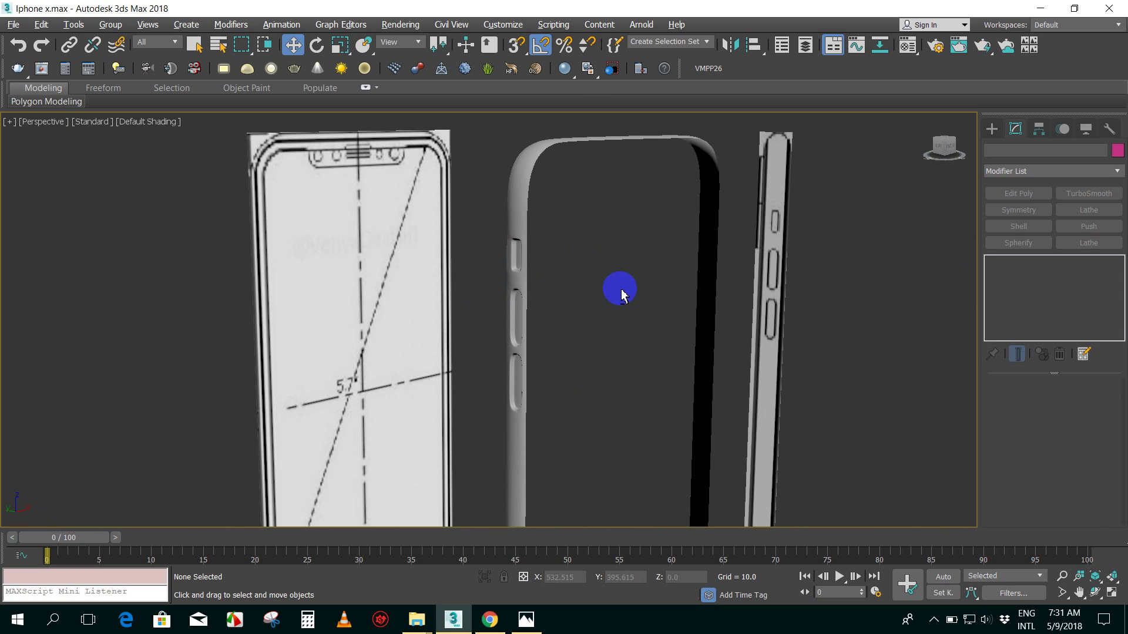
{"action": "scroll", "coordinate": [605, 281], "scroll_direction": "up", "scroll_amount": 1}
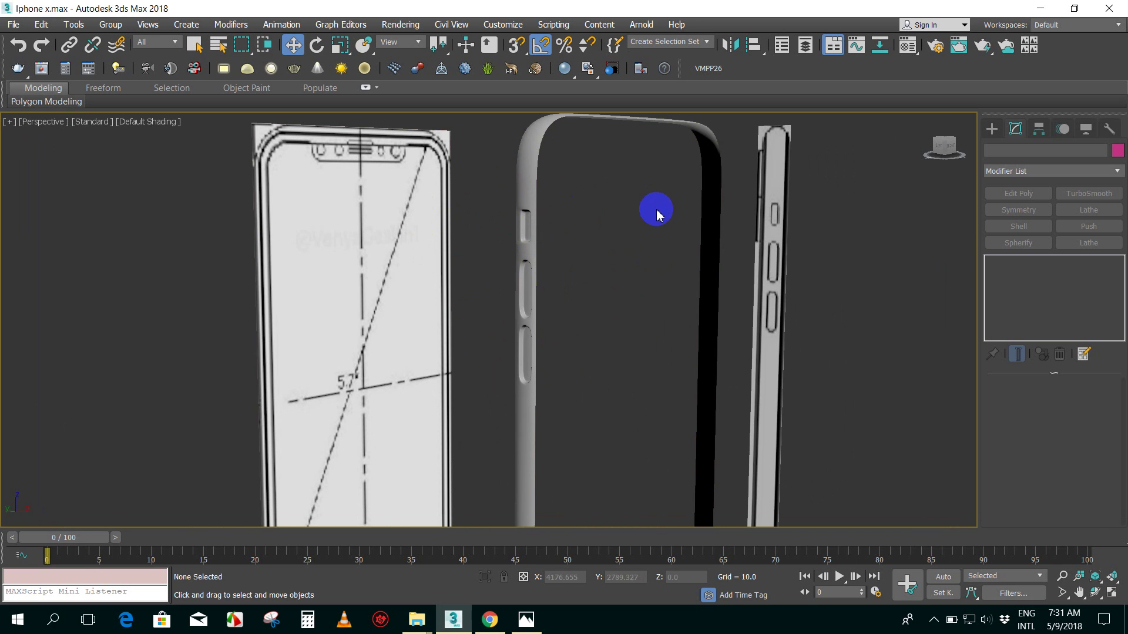
{"action": "scroll", "coordinate": [652, 213], "scroll_direction": "down", "scroll_amount": 2}
{"action": "scroll", "coordinate": [622, 221], "scroll_direction": "up", "scroll_amount": 2}
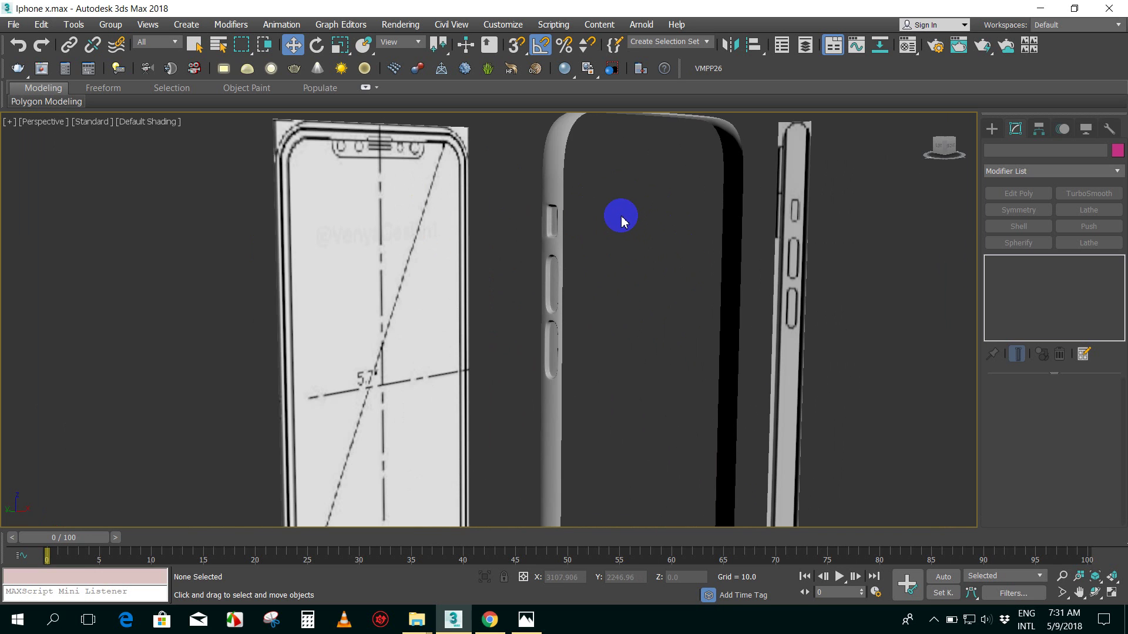
{"action": "scroll", "coordinate": [622, 220], "scroll_direction": "down", "scroll_amount": 1}
{"action": "scroll", "coordinate": [663, 229], "scroll_direction": "down", "scroll_amount": 1}
{"action": "scroll", "coordinate": [705, 238], "scroll_direction": "down", "scroll_amount": 1}
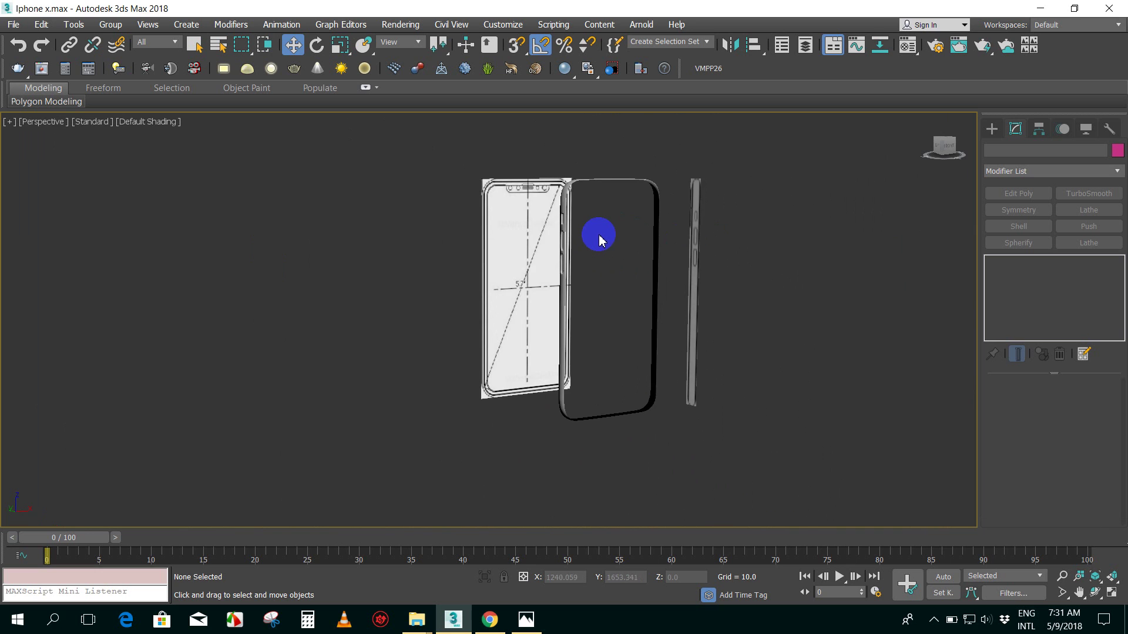
{"action": "scroll", "coordinate": [599, 240], "scroll_direction": "up", "scroll_amount": 2}
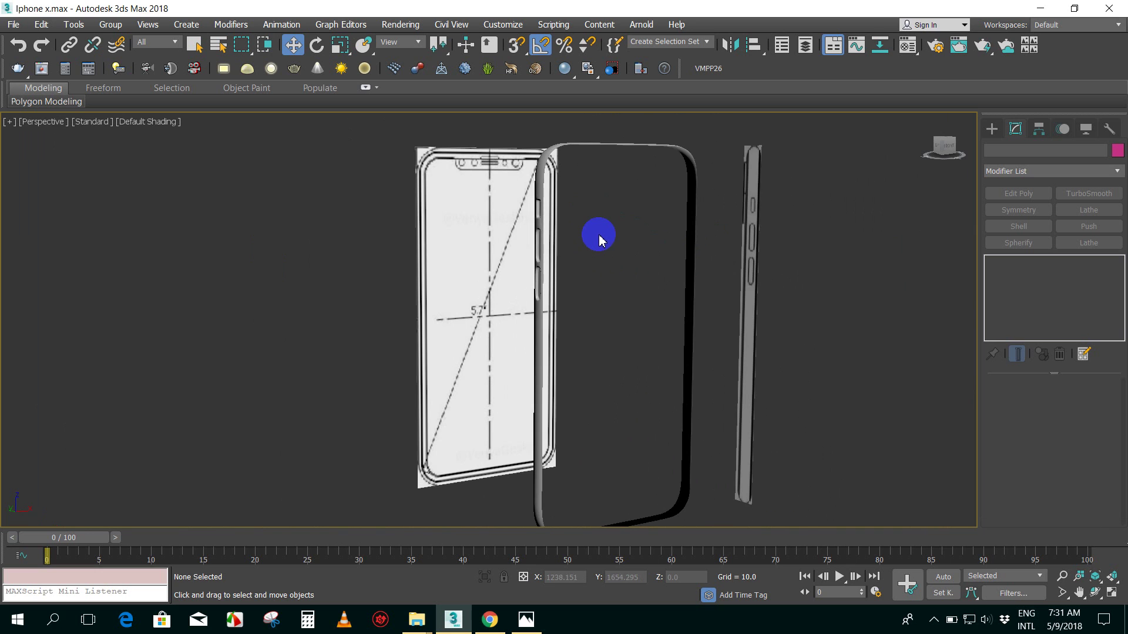
- Switch the viewport to the Left view, then back to Perspective
{"action": "left_click", "coordinate": [41, 122]}
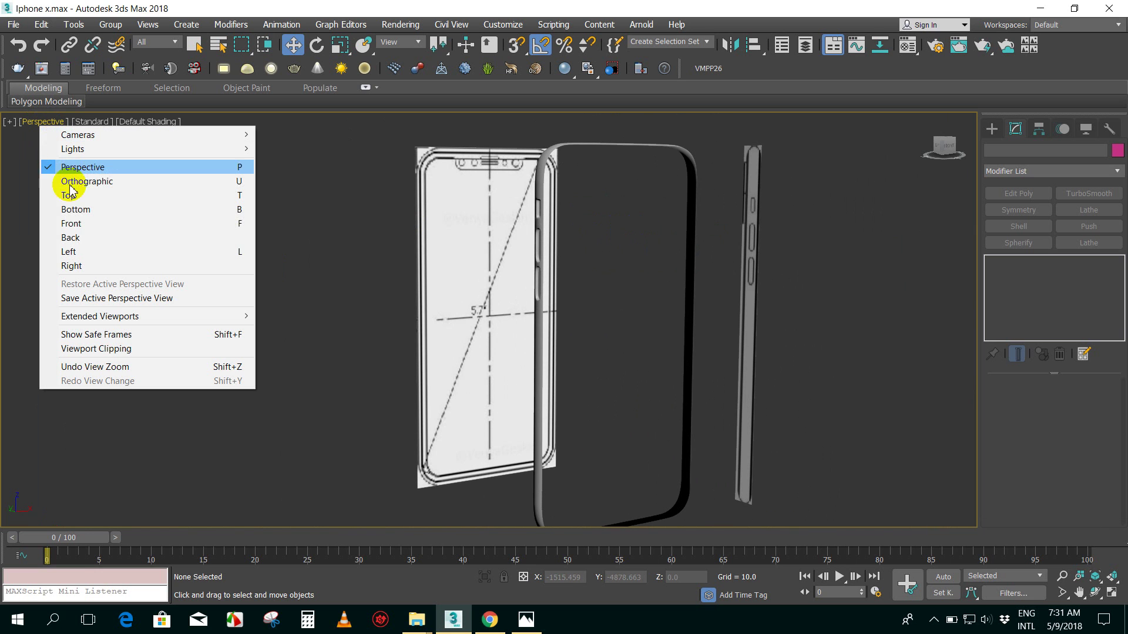
{"action": "left_click", "coordinate": [82, 255]}
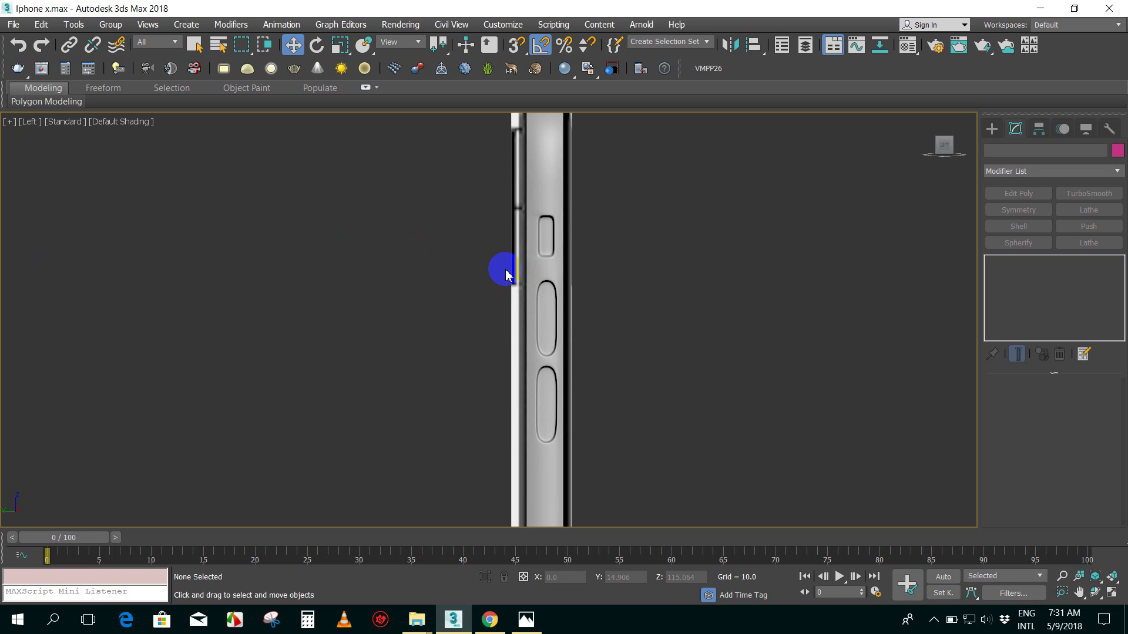
{"action": "scroll", "coordinate": [523, 159], "scroll_direction": "down", "scroll_amount": 2}
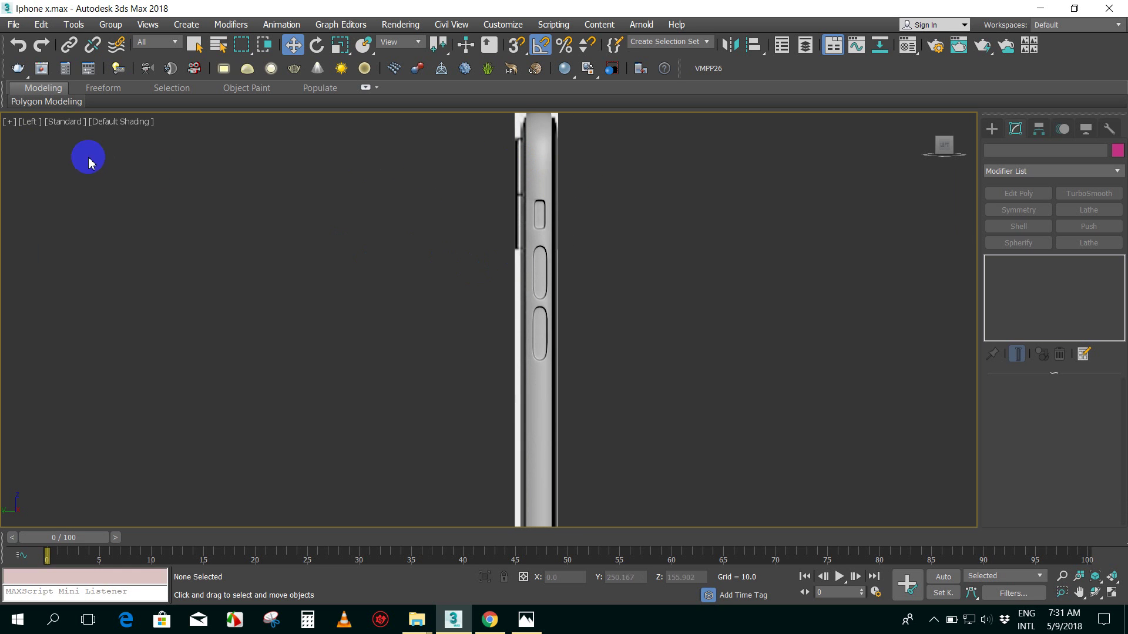
{"action": "left_click", "coordinate": [30, 122]}
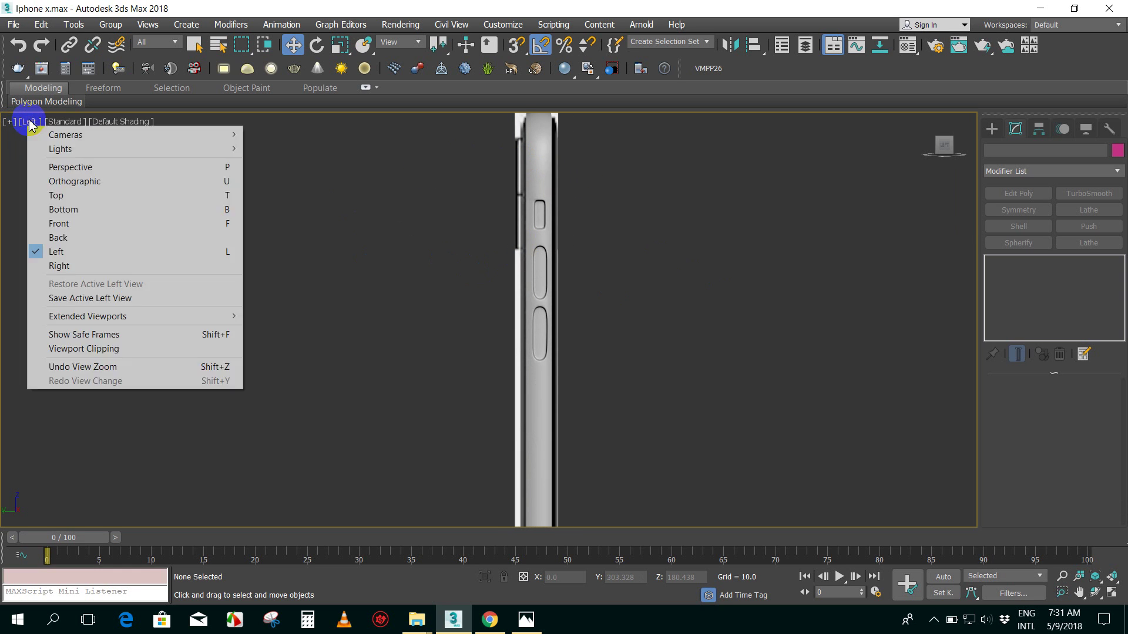
{"action": "left_click", "coordinate": [52, 167]}
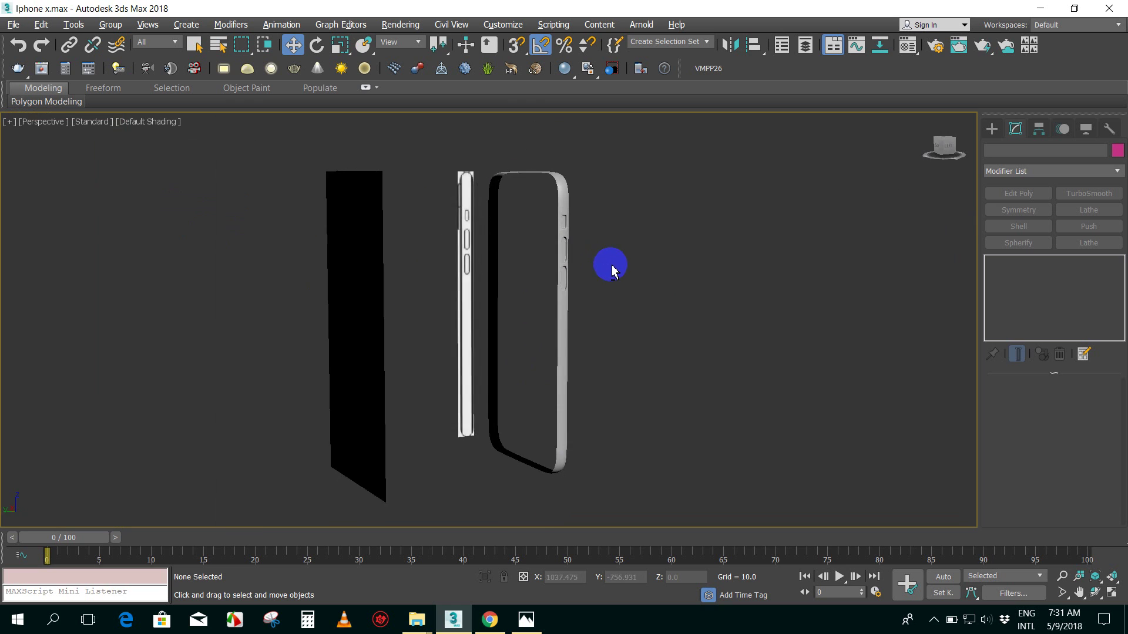
- Orbit to face the phones, then set the viewport to the Right view
{"action": "mouse_move", "coordinate": [610, 270]}
{"action": "middle_mouse_down", "text": "alt"}
{"action": "mouse_move", "coordinate": [517, 262]}
{"action": "mouse_move", "coordinate": [566, 261]}
{"action": "middle_mouse_up", "text": "alt"}
{"action": "scroll", "coordinate": [536, 252], "scroll_direction": "up", "scroll_amount": 2}
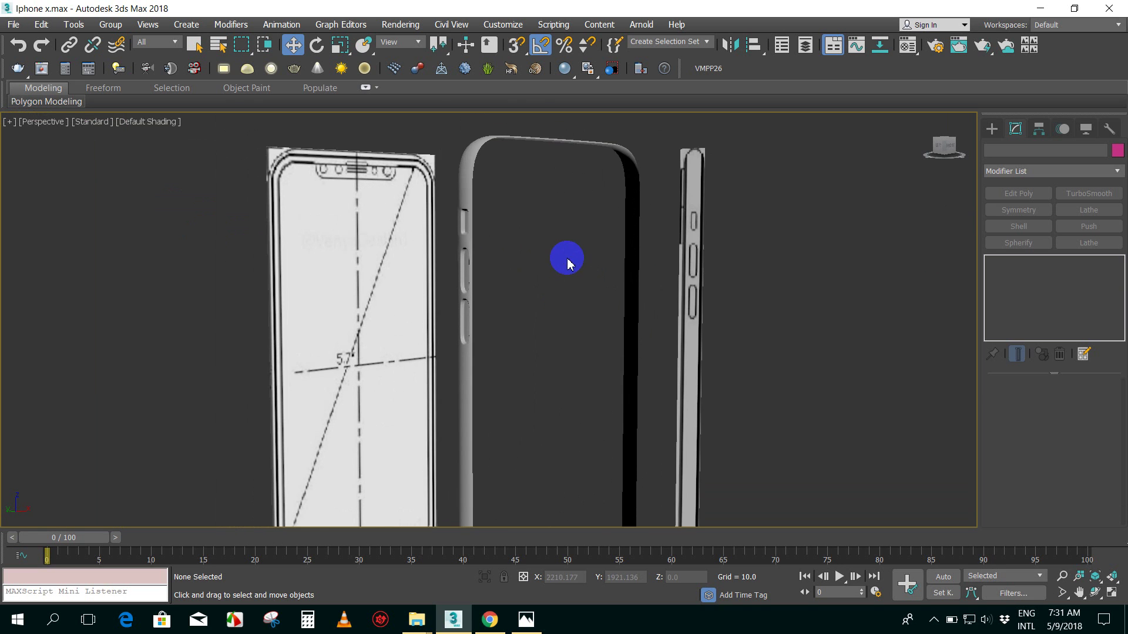
{"action": "scroll", "coordinate": [567, 261], "scroll_direction": "down", "scroll_amount": 2}
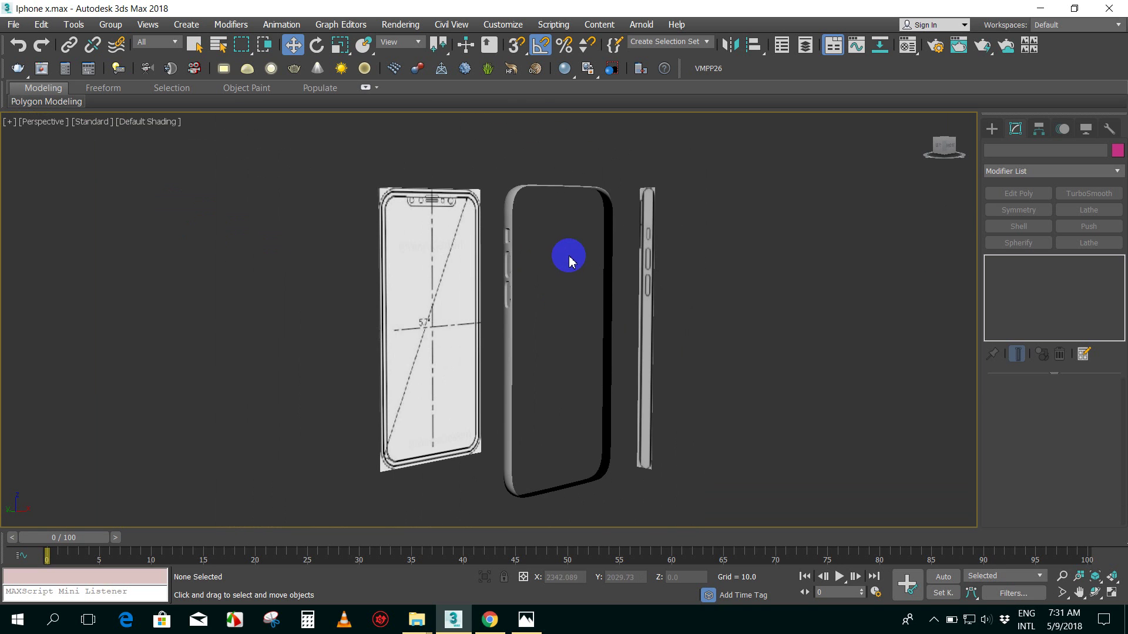
{"action": "left_click", "coordinate": [33, 123]}
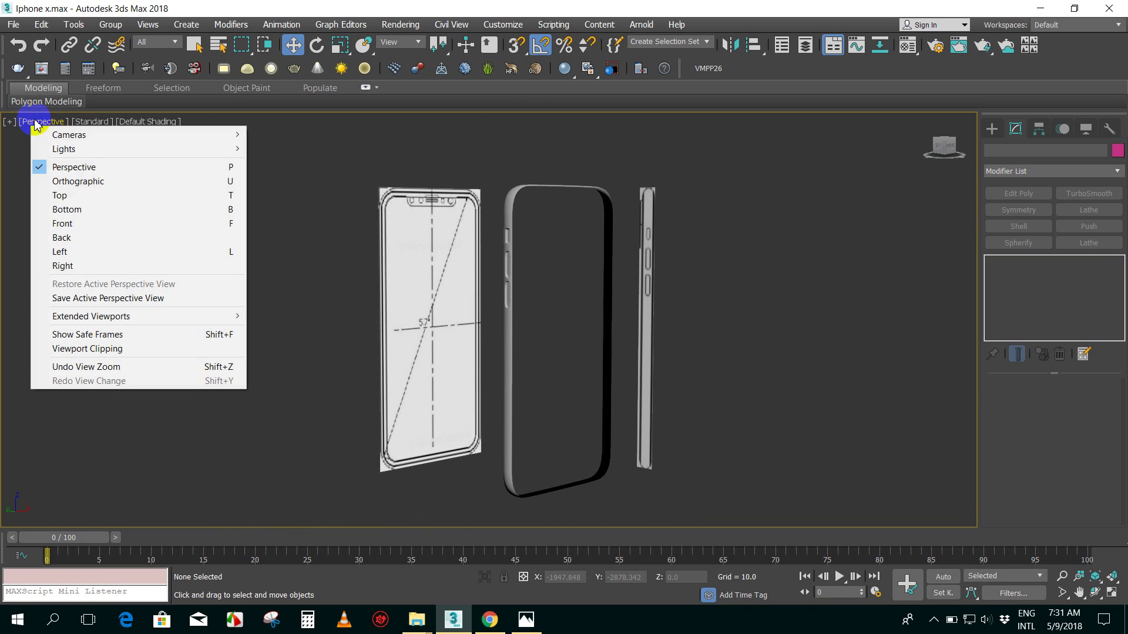
{"action": "left_click", "coordinate": [66, 269]}
- Select the black Left V reference plane and hide it with Hide Selection
{"action": "left_click", "coordinate": [557, 161]}
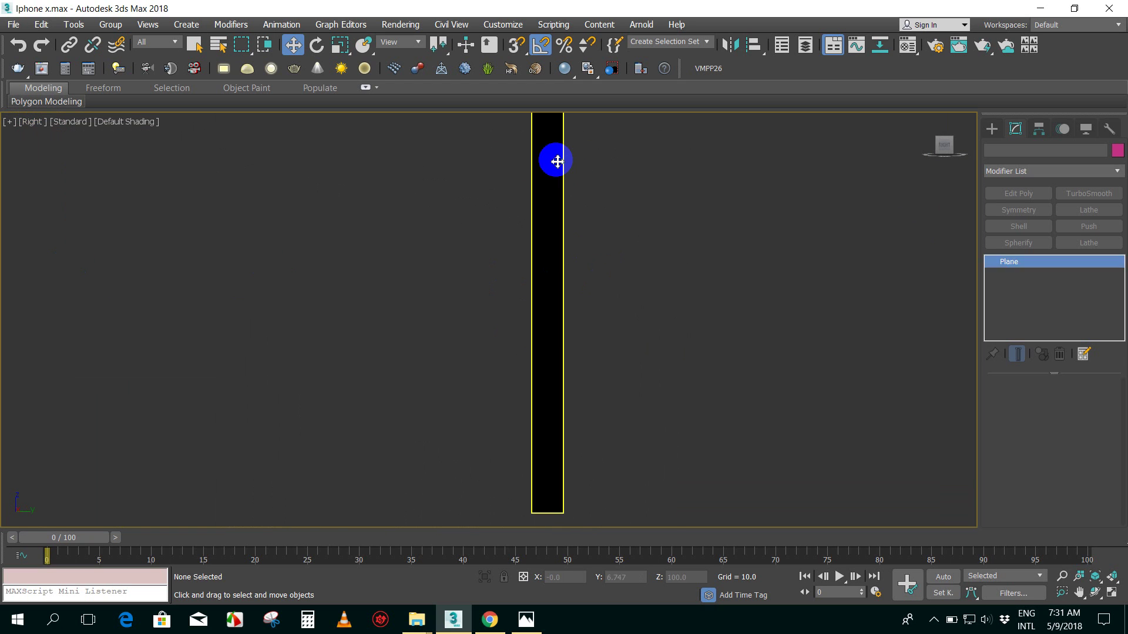
{"action": "scroll", "coordinate": [621, 186], "scroll_direction": "down", "scroll_amount": 2}
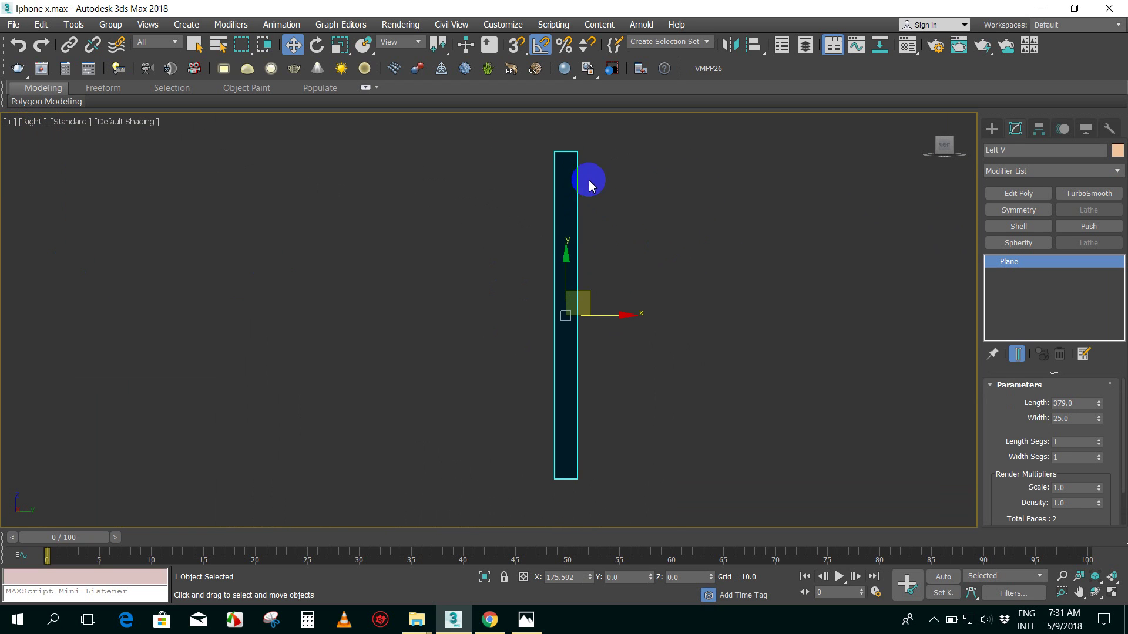
{"action": "left_click", "coordinate": [730, 199]}
{"action": "left_click", "coordinate": [567, 186]}
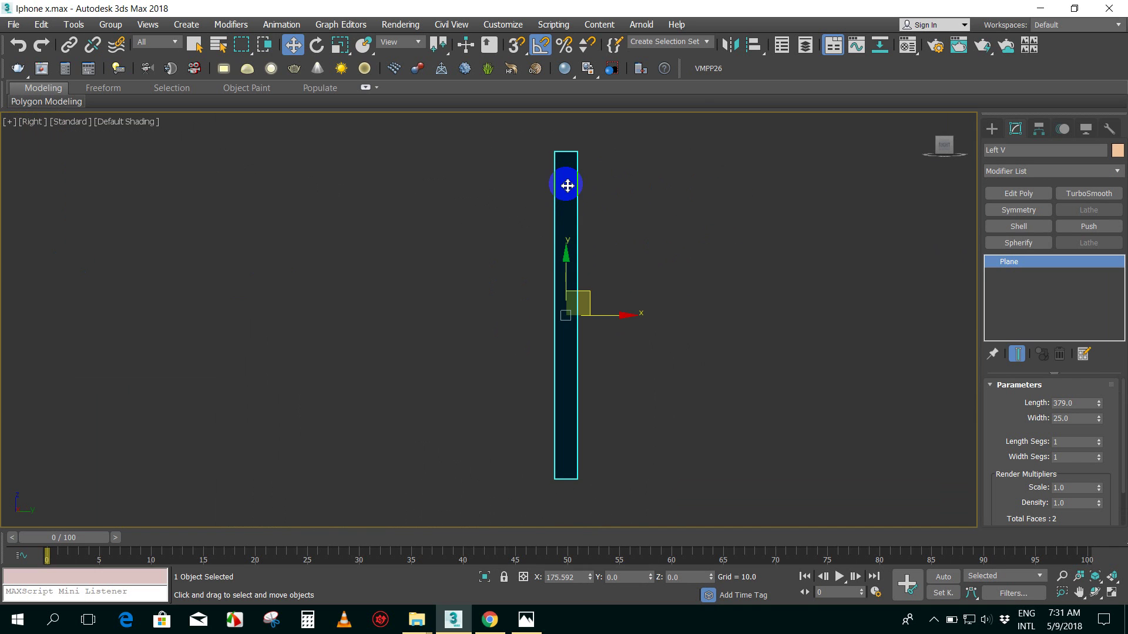
{"action": "right_click", "coordinate": [568, 186]}
{"action": "left_click", "coordinate": [591, 120]}
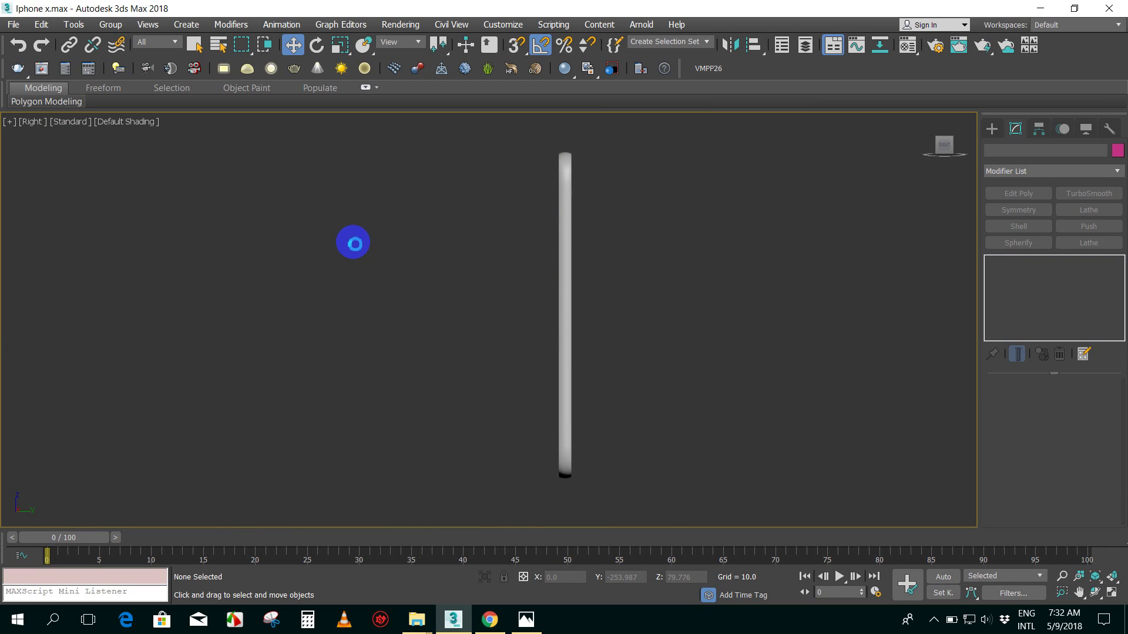
- Unhide the Right V plane from the Select From Scene list opened with H
{"action": "key", "text": "h"}
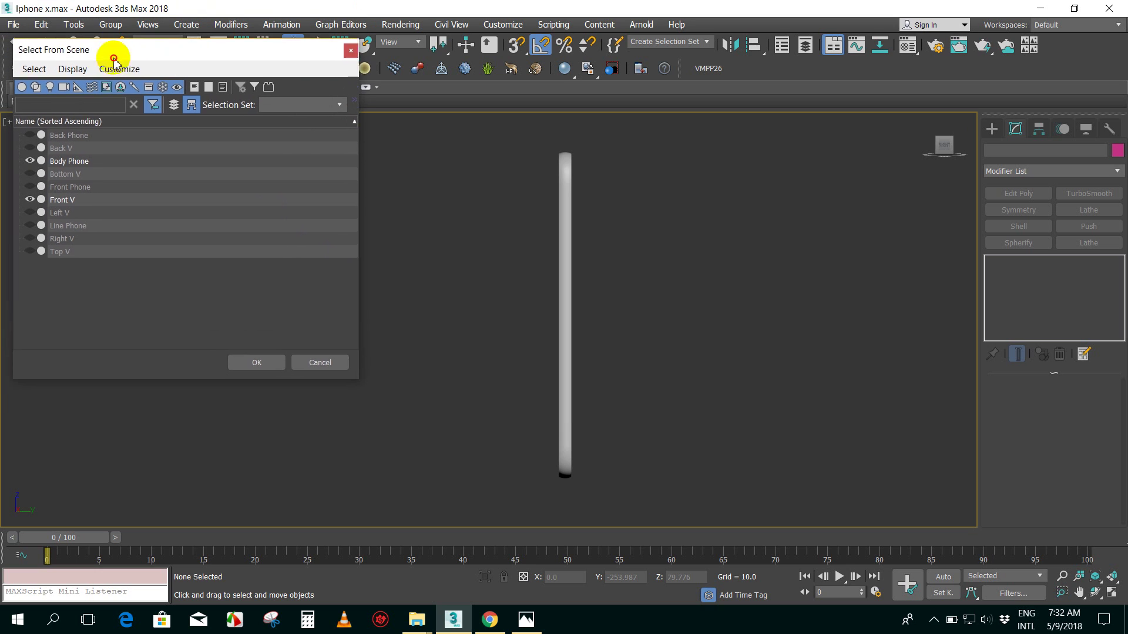
{"action": "left_click_drag", "start_coordinate": [110, 16], "coordinate": [109, 71]}
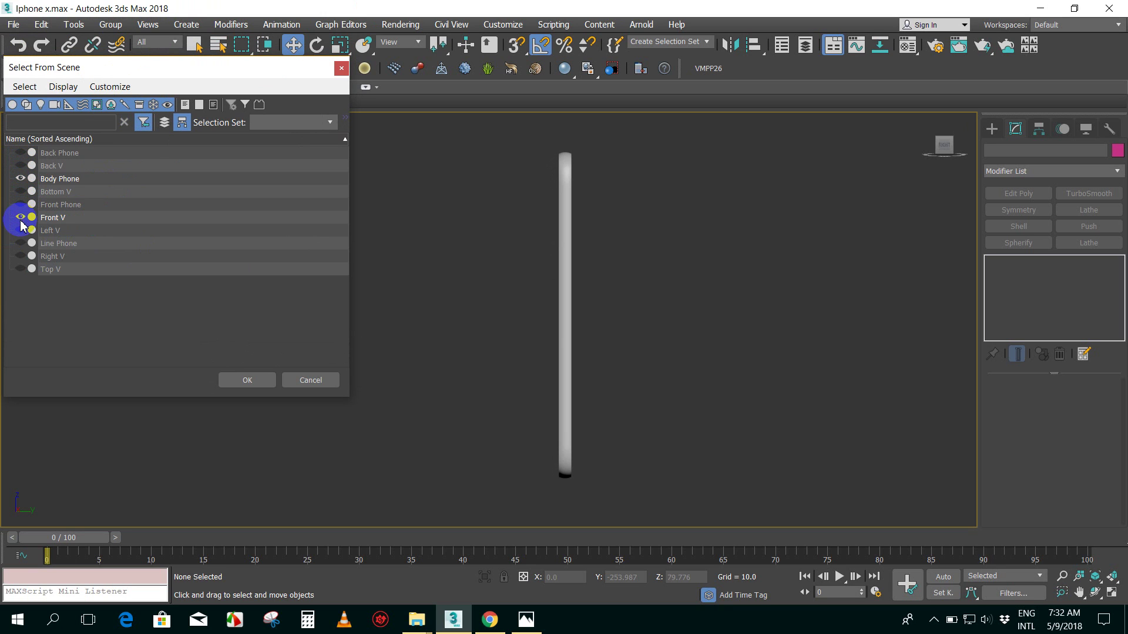
{"action": "left_click", "coordinate": [20, 257]}
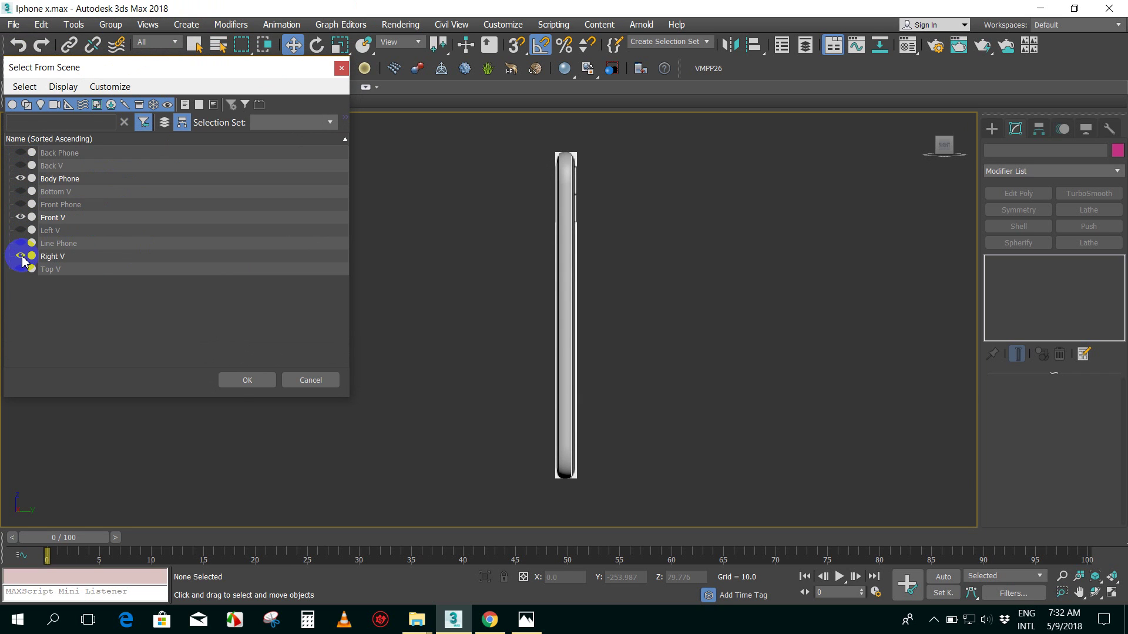
{"action": "left_click", "coordinate": [241, 381]}
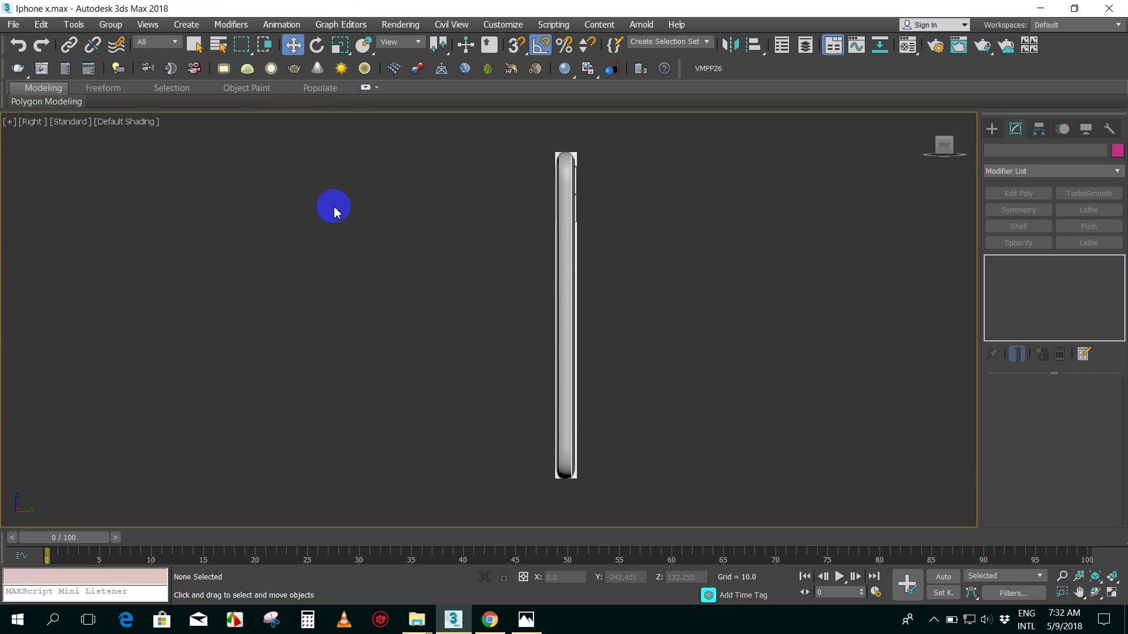
- Pan the side view and select the Body Phone frame object
{"action": "scroll", "coordinate": [660, 245], "scroll_direction": "up", "scroll_amount": 2}
{"action": "middle_click_drag", "start_coordinate": [659, 241], "coordinate": [679, 238]}
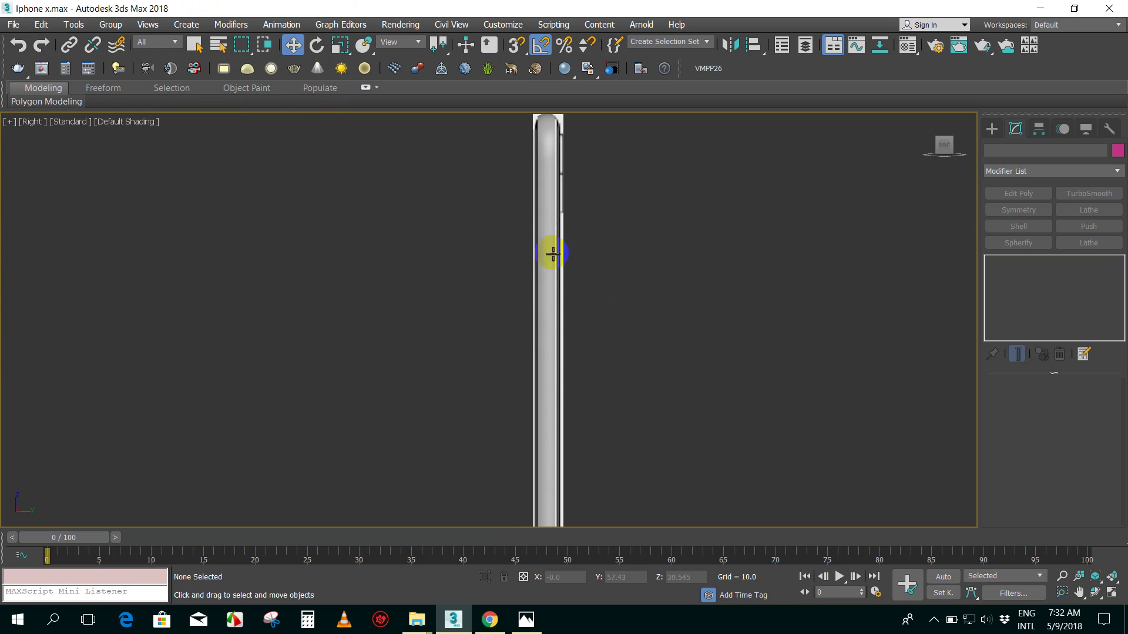
{"action": "left_click", "coordinate": [549, 231]}
{"action": "left_click", "coordinate": [549, 225]}
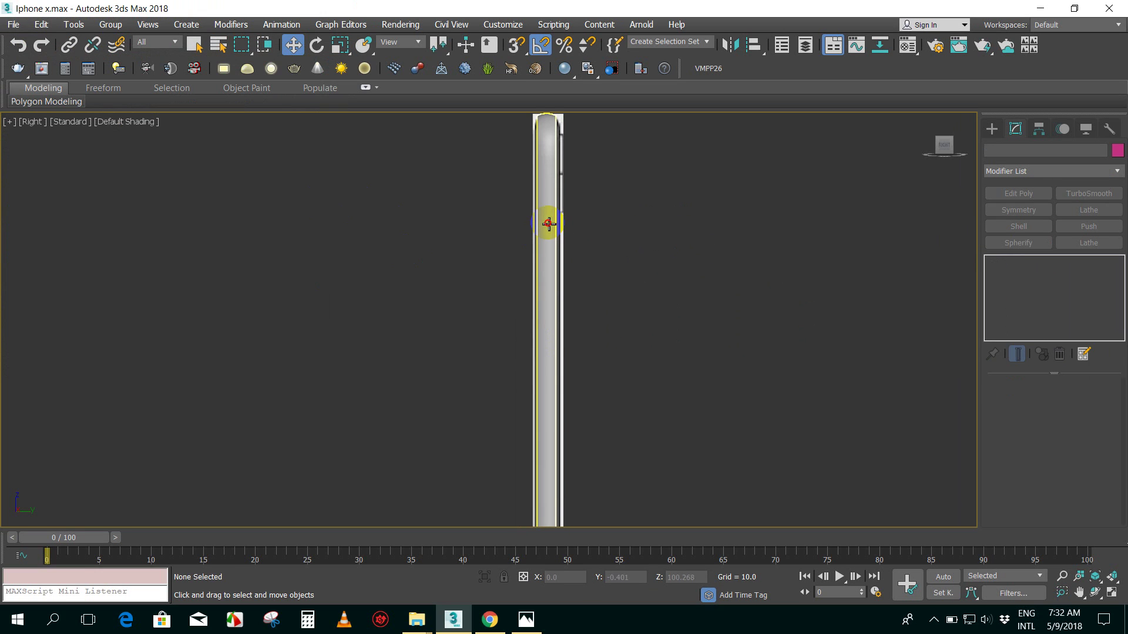
{"action": "scroll", "coordinate": [612, 232], "scroll_direction": "up", "scroll_amount": 2}
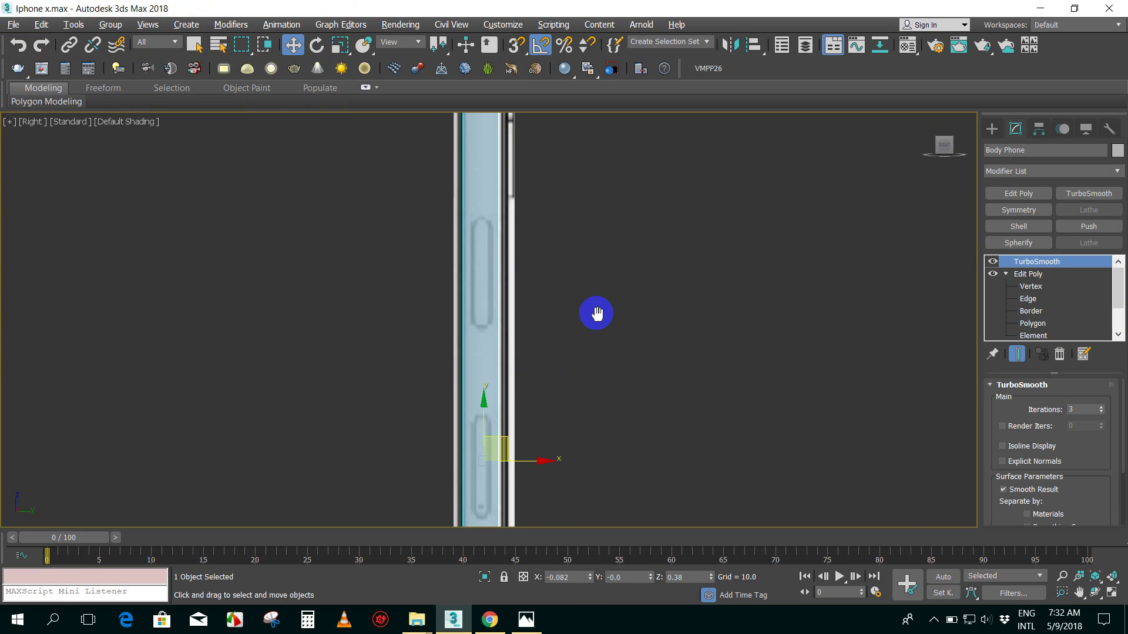
{"action": "middle_click_drag", "start_coordinate": [588, 244], "coordinate": [636, 265]}
{"action": "scroll", "coordinate": [637, 270], "scroll_direction": "down", "scroll_amount": 2}
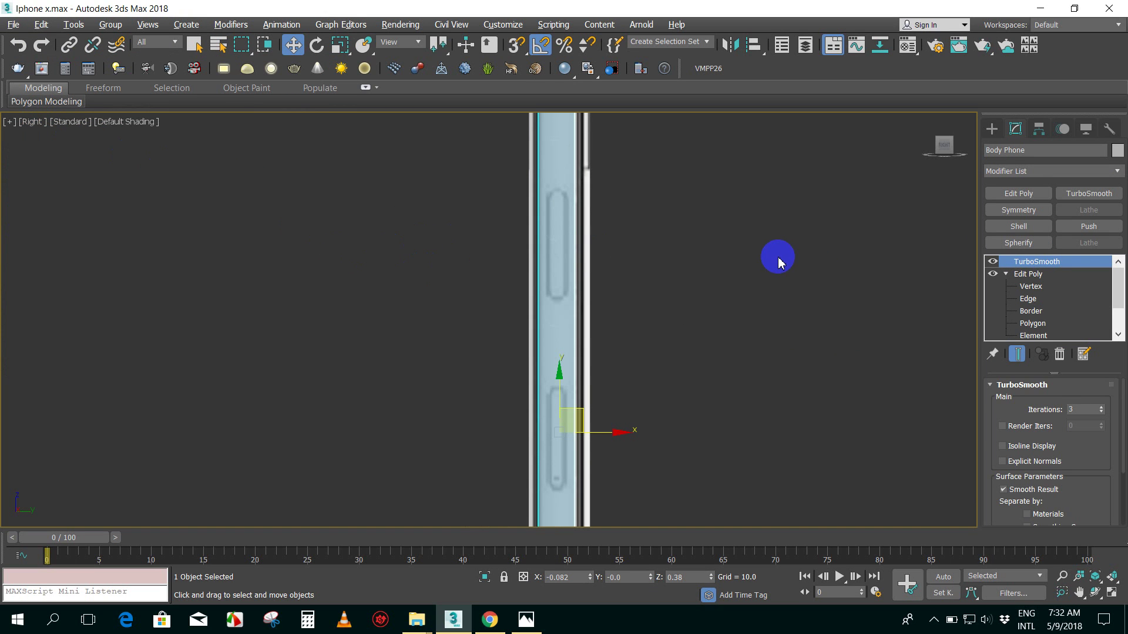
- Restore the four-viewport layout and resize the panes roughly evenly
{"action": "key", "text": "alt+w"}
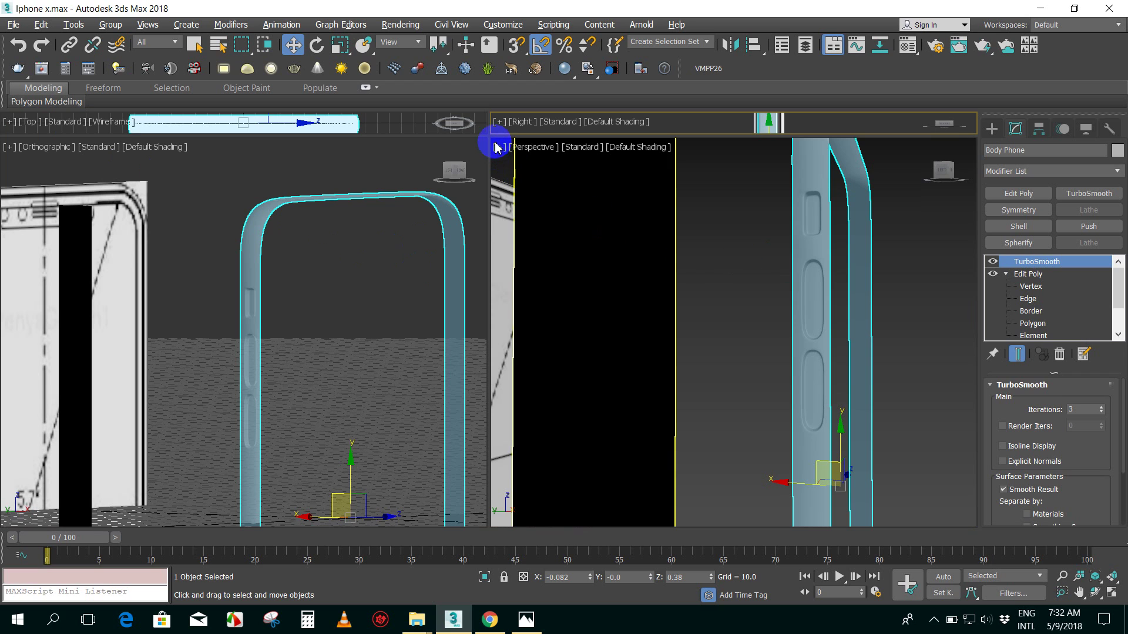
{"action": "left_click_drag", "start_coordinate": [491, 138], "coordinate": [504, 326]}
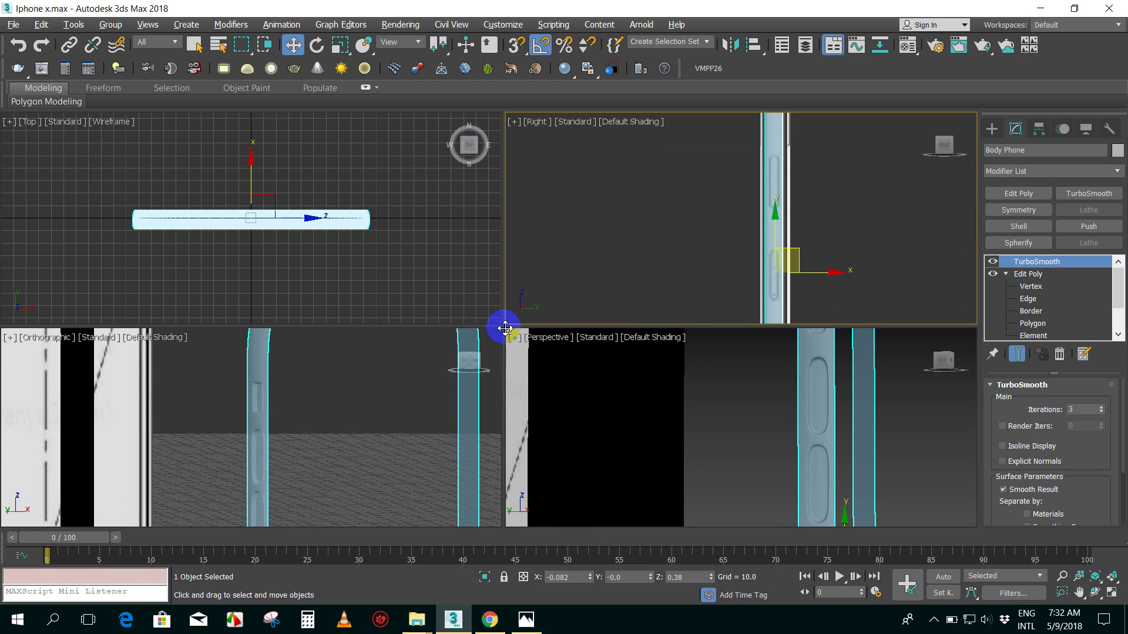
{"action": "left_click_drag", "start_coordinate": [506, 327], "coordinate": [503, 131]}
{"action": "scroll", "coordinate": [662, 243], "scroll_direction": "down", "scroll_amount": 3}
{"action": "scroll", "coordinate": [705, 243], "scroll_direction": "down", "scroll_amount": 3}
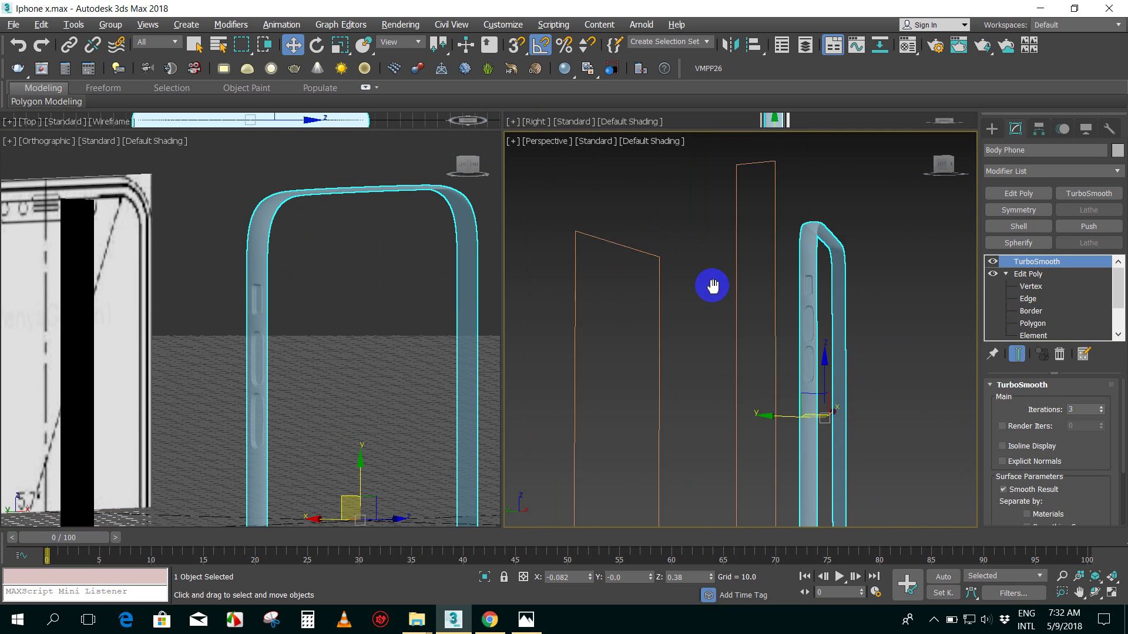
{"action": "middle_click_drag", "start_coordinate": [461, 297], "coordinate": [361, 289]}
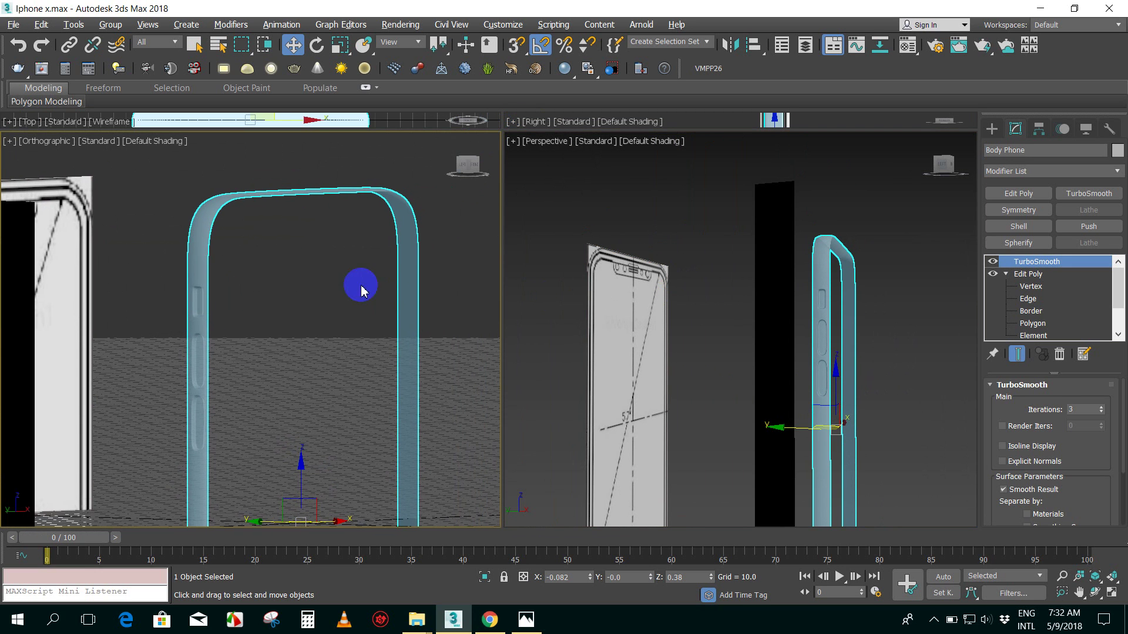
- Set one viewport to Perspective and the other to Right, then orbit the perspective view
{"action": "left_click", "coordinate": [44, 141]}
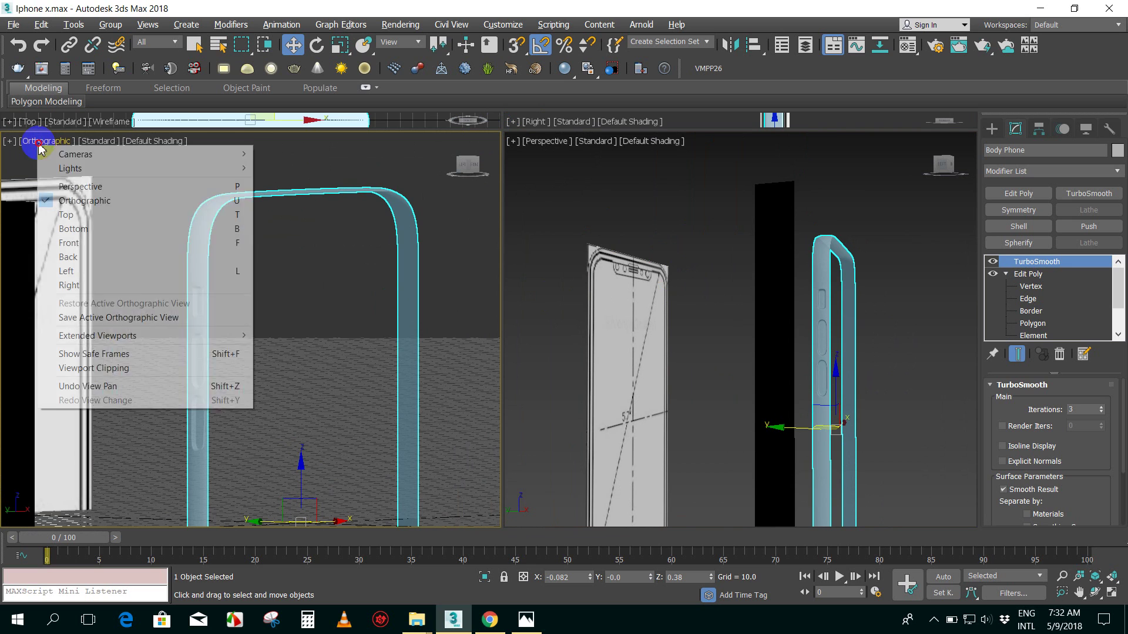
{"action": "left_click", "coordinate": [65, 187]}
{"action": "scroll", "coordinate": [262, 221], "scroll_direction": "down", "scroll_amount": 4}
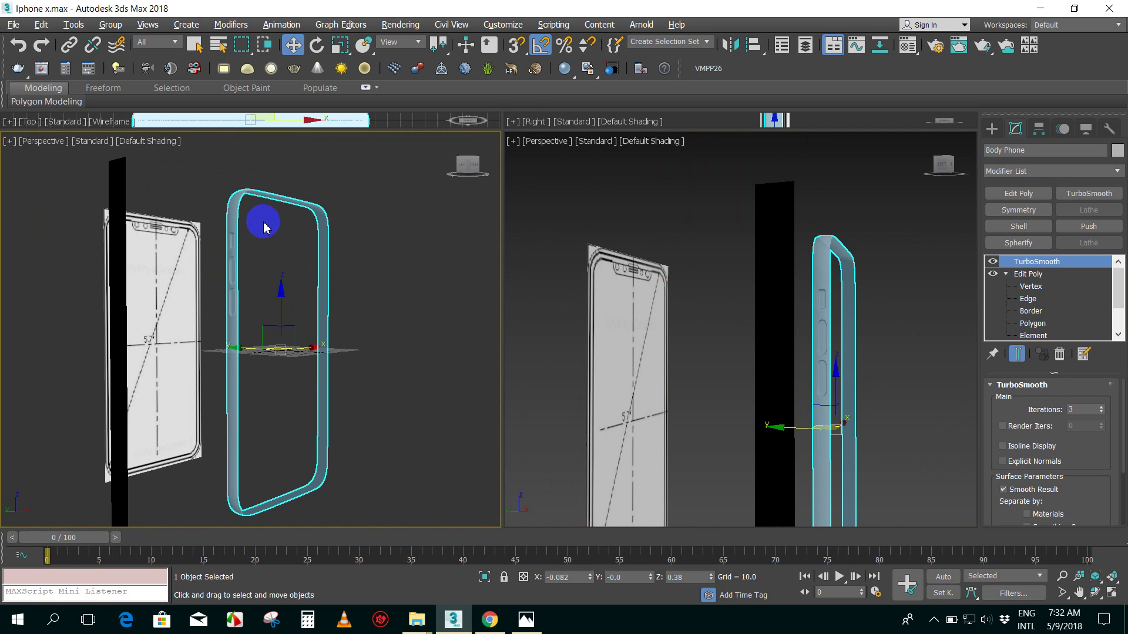
{"action": "right_click", "coordinate": [546, 147]}
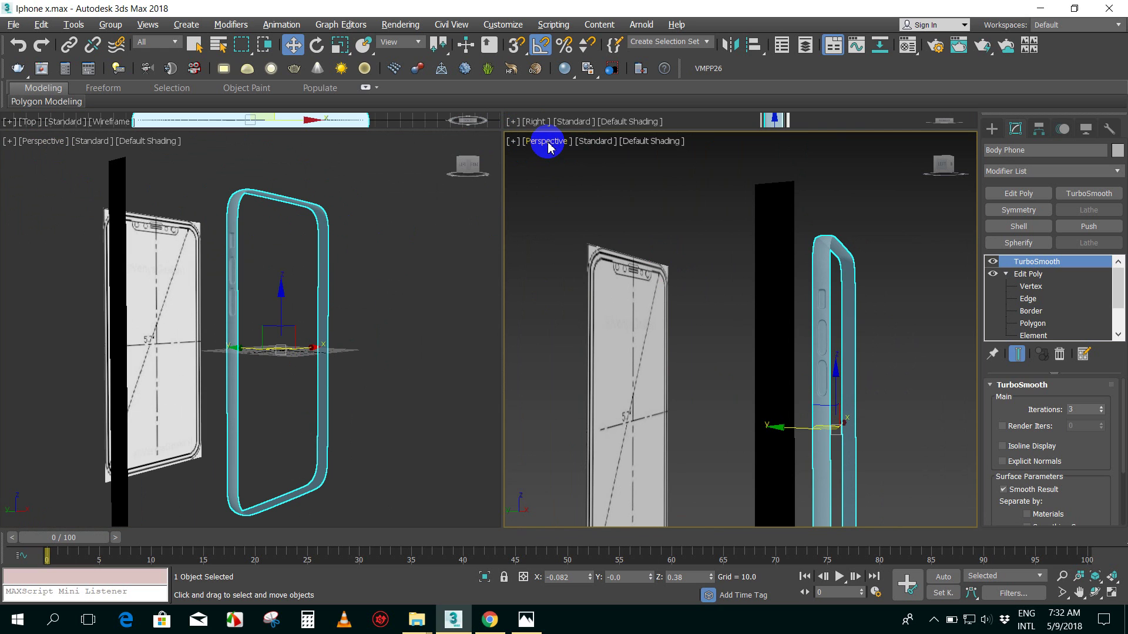
{"action": "left_click", "coordinate": [545, 143]}
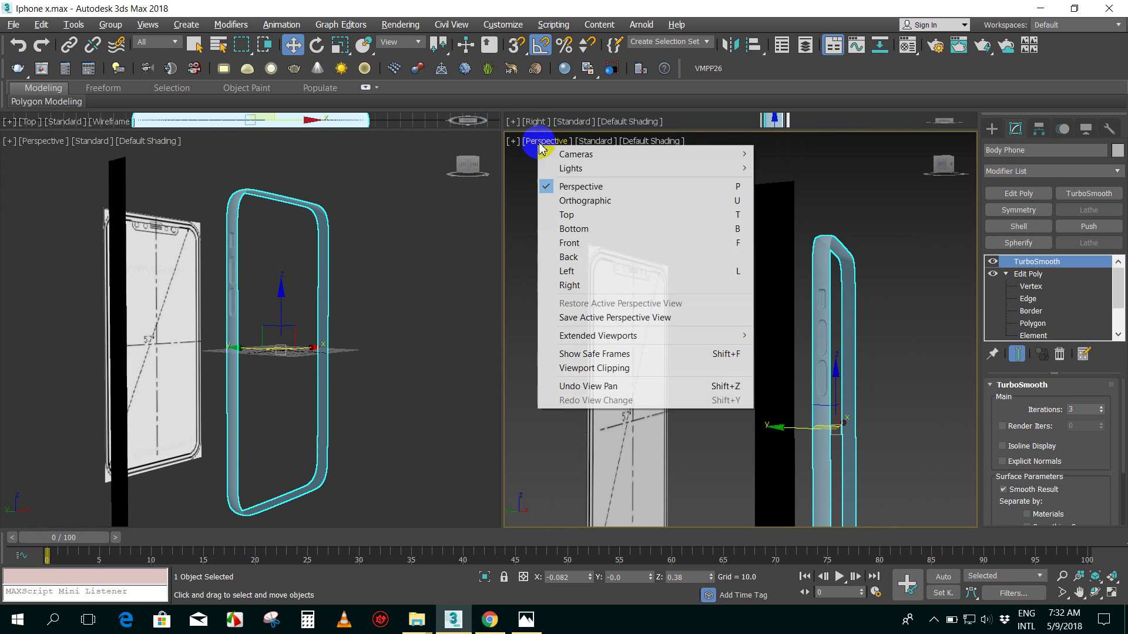
{"action": "left_click", "coordinate": [569, 286]}
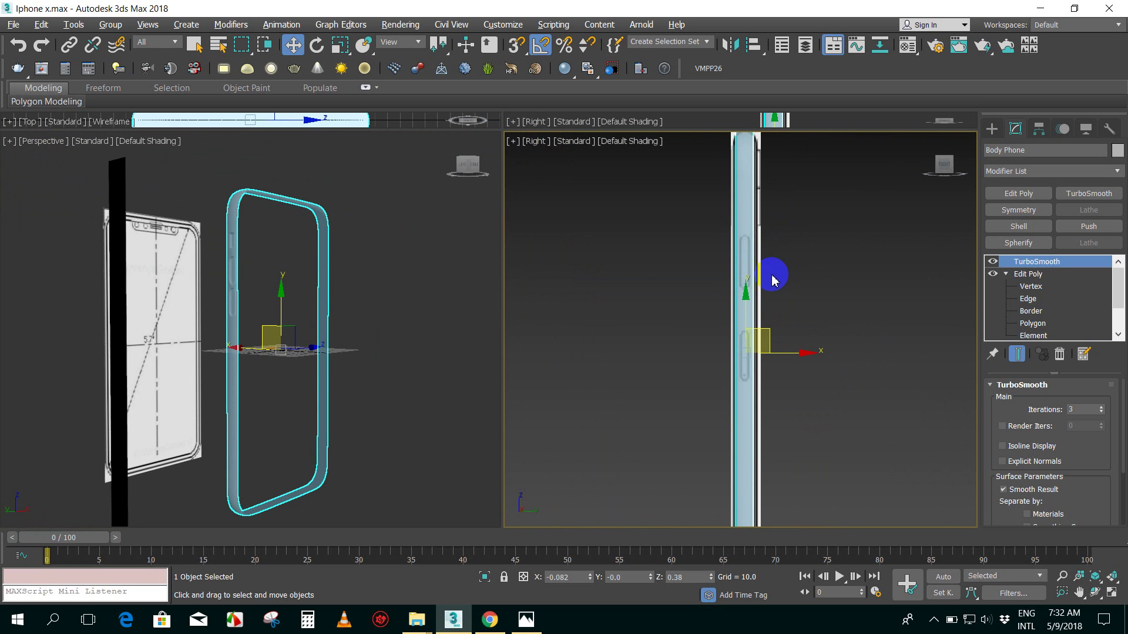
{"action": "middle_click_drag", "start_coordinate": [386, 269], "coordinate": [234, 277], "text": "alt"}
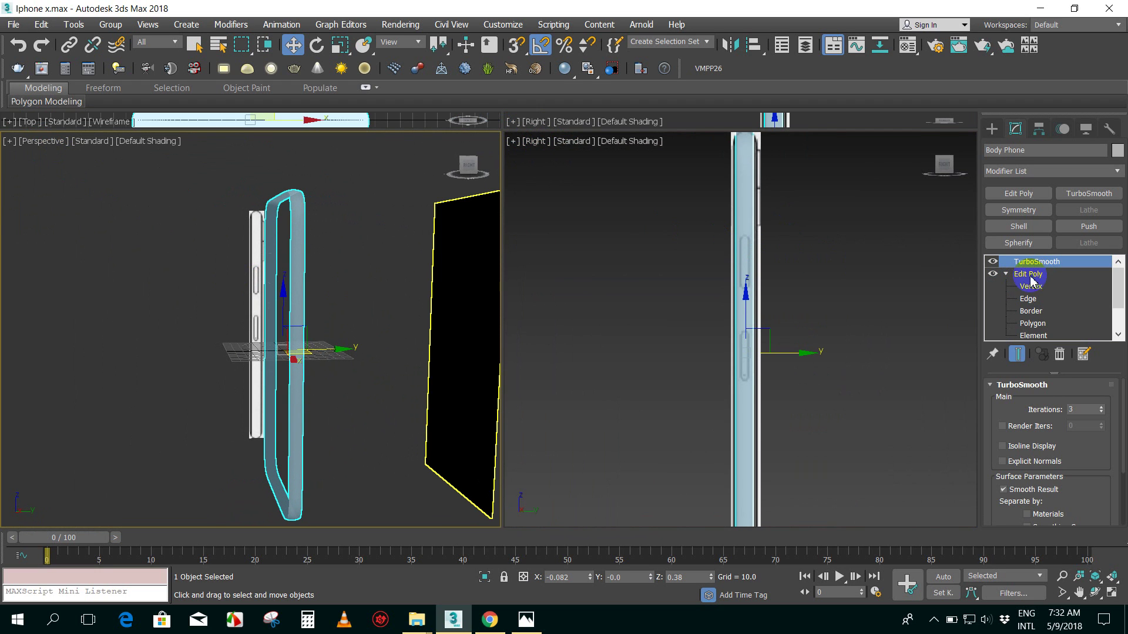
- Enter Edge sub-object level, enable Edged Faces and turn off Show End Result
{"action": "left_click", "coordinate": [1025, 299]}
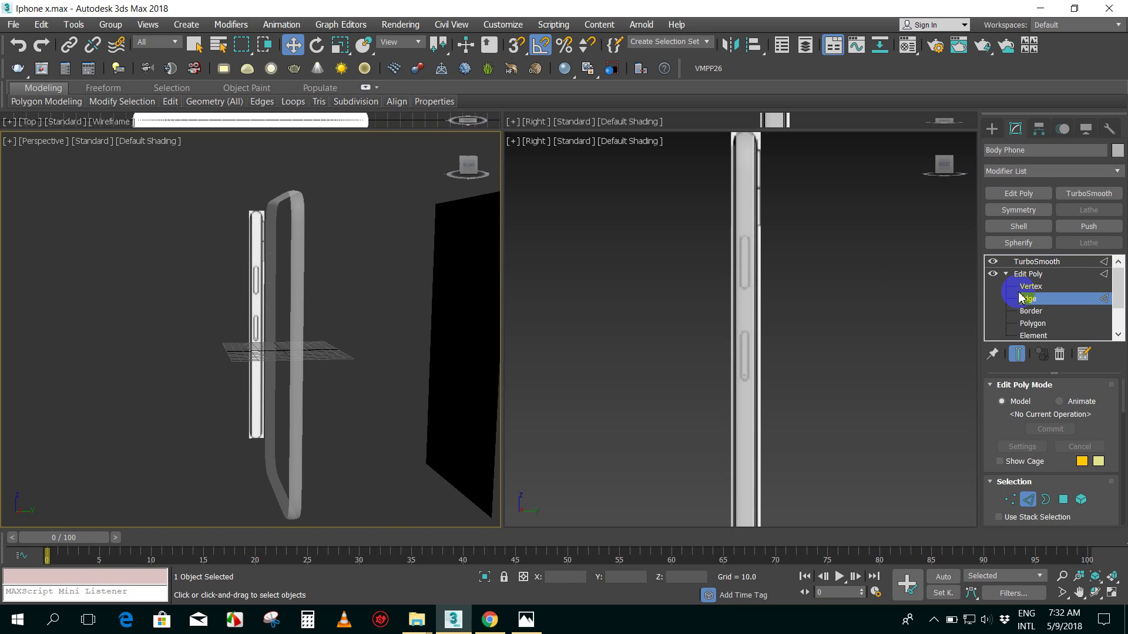
{"action": "key", "text": "F4"}
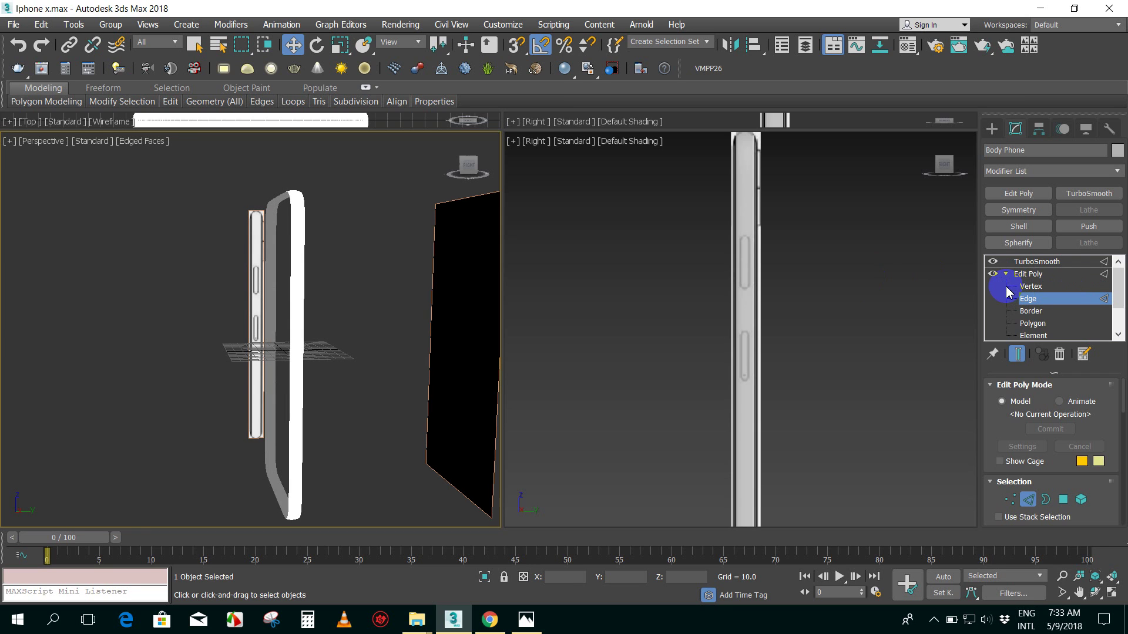
{"action": "scroll", "coordinate": [732, 256], "scroll_direction": "up", "scroll_amount": 2}
{"action": "scroll", "coordinate": [732, 255], "scroll_direction": "up", "scroll_amount": 1}
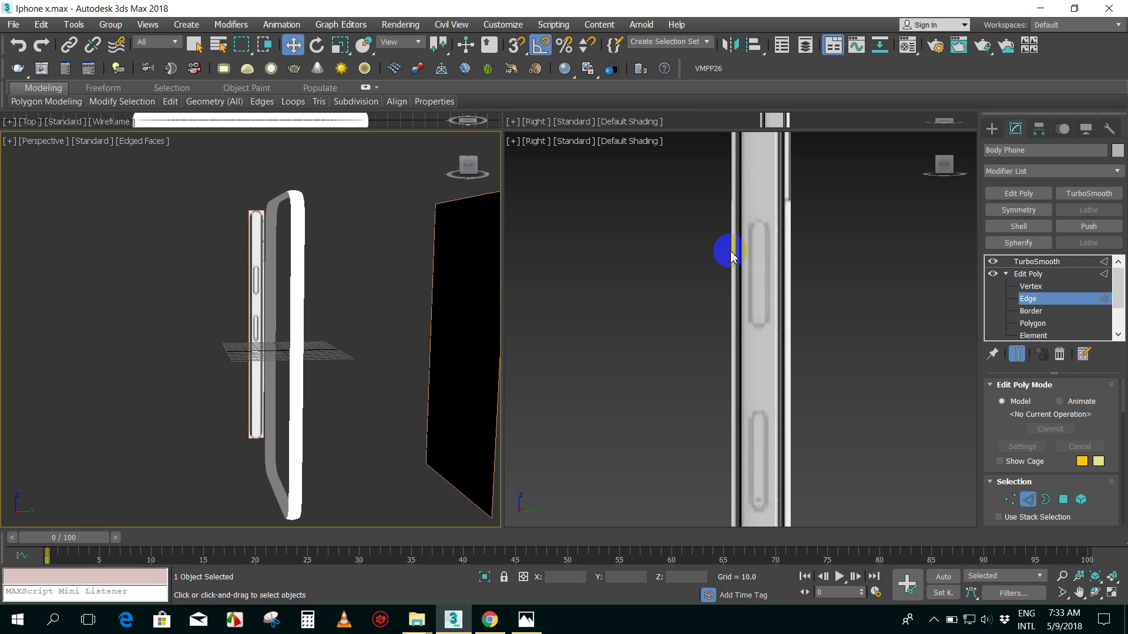
{"action": "key", "text": "ctrl+e"}
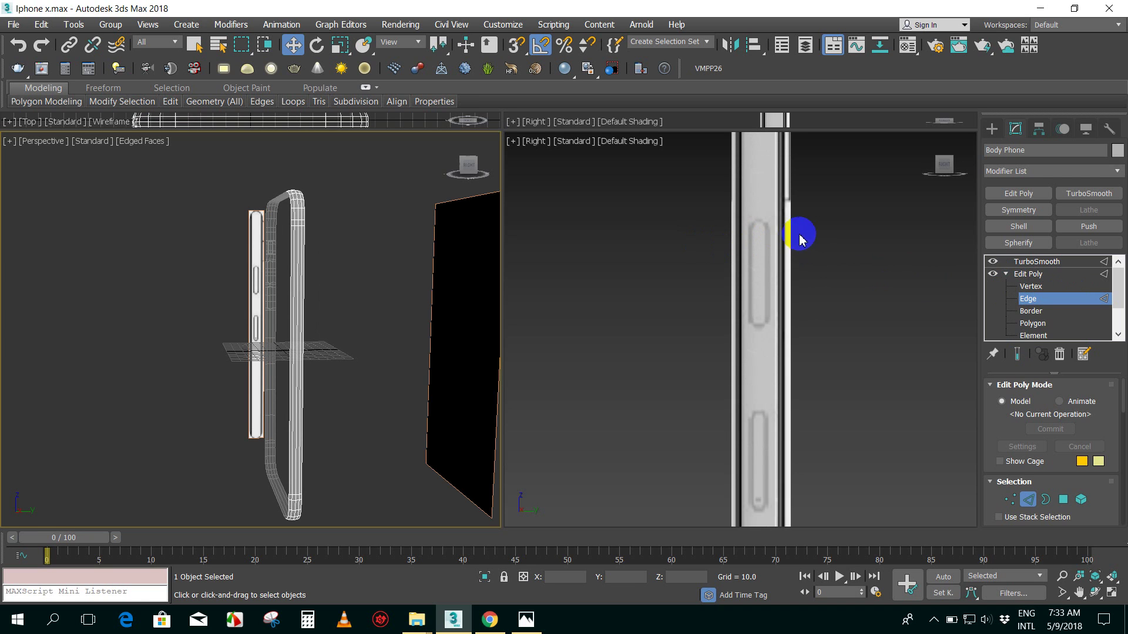
- Enable edged faces in the Right view, zoom to the side strip, and box-select its edges
{"action": "left_click", "coordinate": [787, 241]}
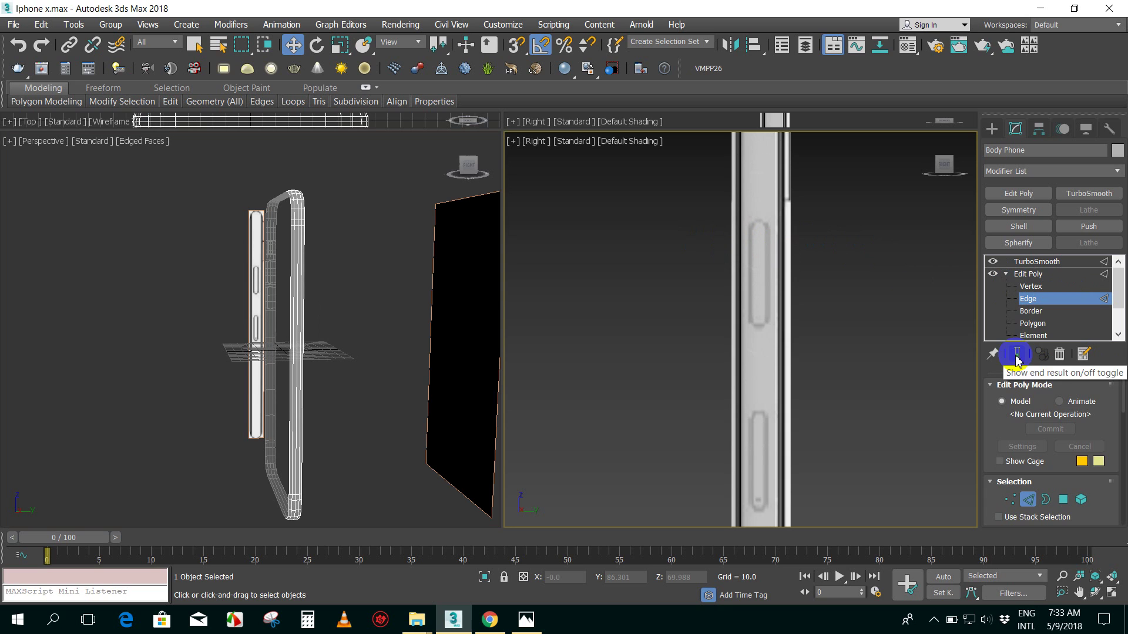
{"action": "scroll", "coordinate": [784, 226], "scroll_direction": "down", "scroll_amount": 3}
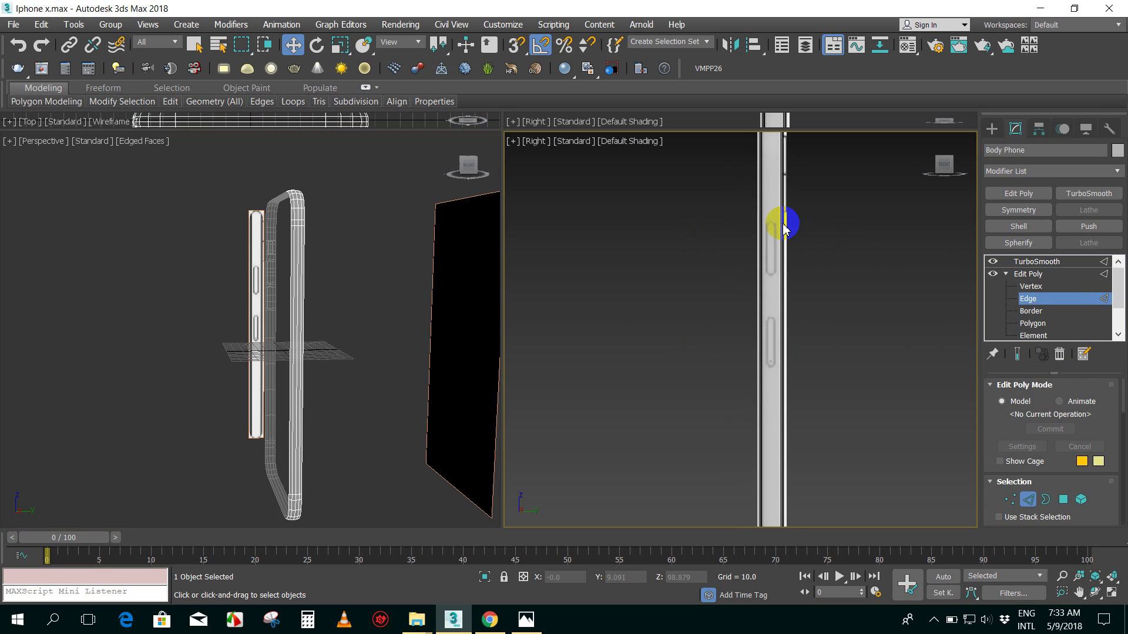
{"action": "scroll", "coordinate": [784, 226], "scroll_direction": "down", "scroll_amount": 2}
{"action": "scroll", "coordinate": [787, 264], "scroll_direction": "up", "scroll_amount": 2}
{"action": "scroll", "coordinate": [787, 264], "scroll_direction": "down", "scroll_amount": 2}
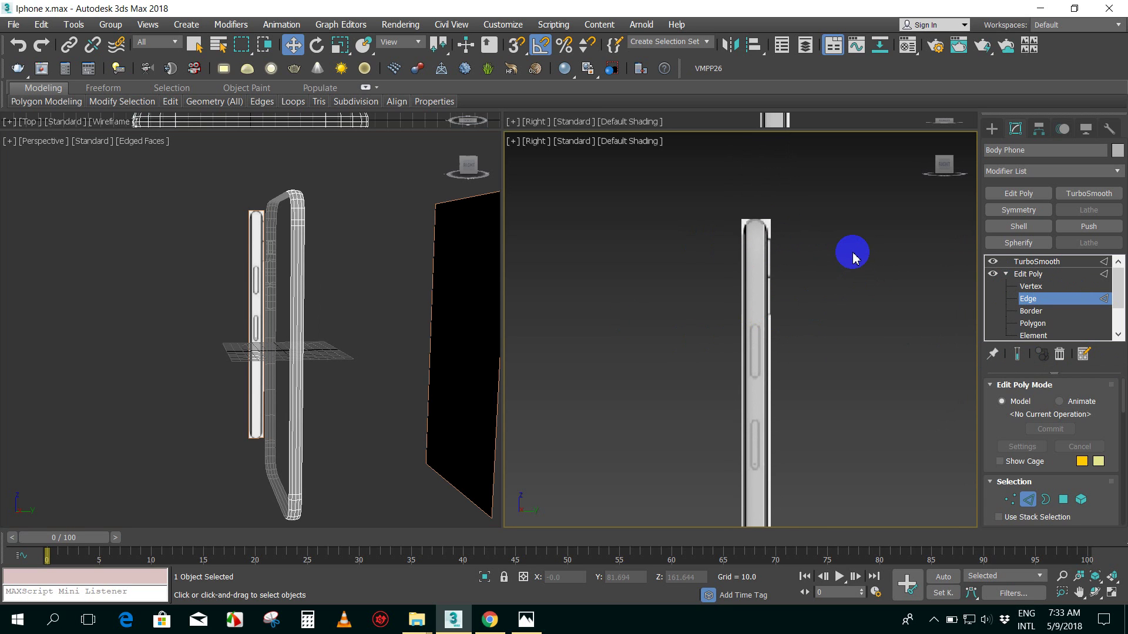
{"action": "key", "text": "F4"}
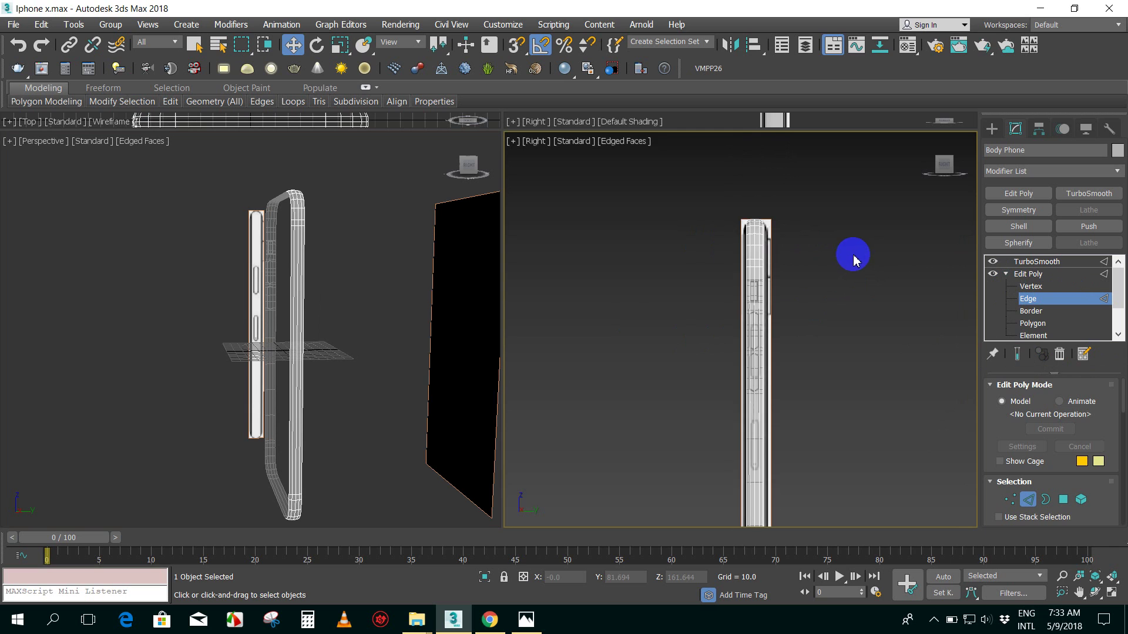
{"action": "scroll", "coordinate": [795, 315], "scroll_direction": "up", "scroll_amount": 2}
{"action": "mouse_move", "coordinate": [796, 315]}
{"action": "middle_mouse_down"}
{"action": "mouse_move", "coordinate": [851, 272]}
{"action": "mouse_move", "coordinate": [861, 315]}
{"action": "mouse_move", "coordinate": [820, 236]}
{"action": "middle_mouse_up"}
{"action": "scroll", "coordinate": [806, 268], "scroll_direction": "up", "scroll_amount": 1}
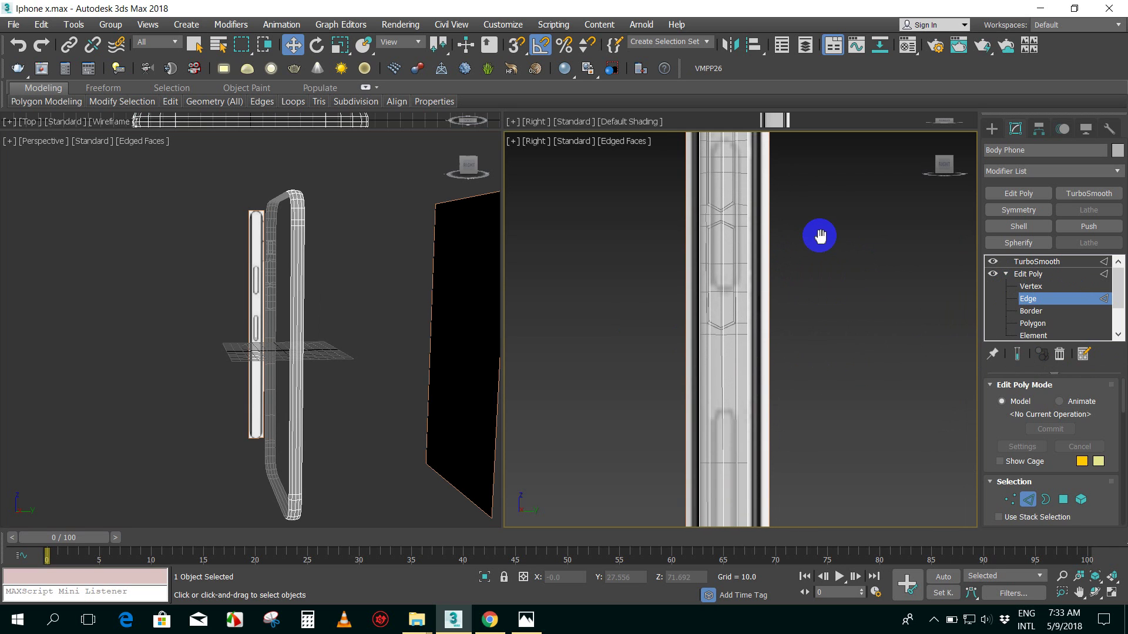
{"action": "scroll", "coordinate": [820, 236], "scroll_direction": "down", "scroll_amount": 2}
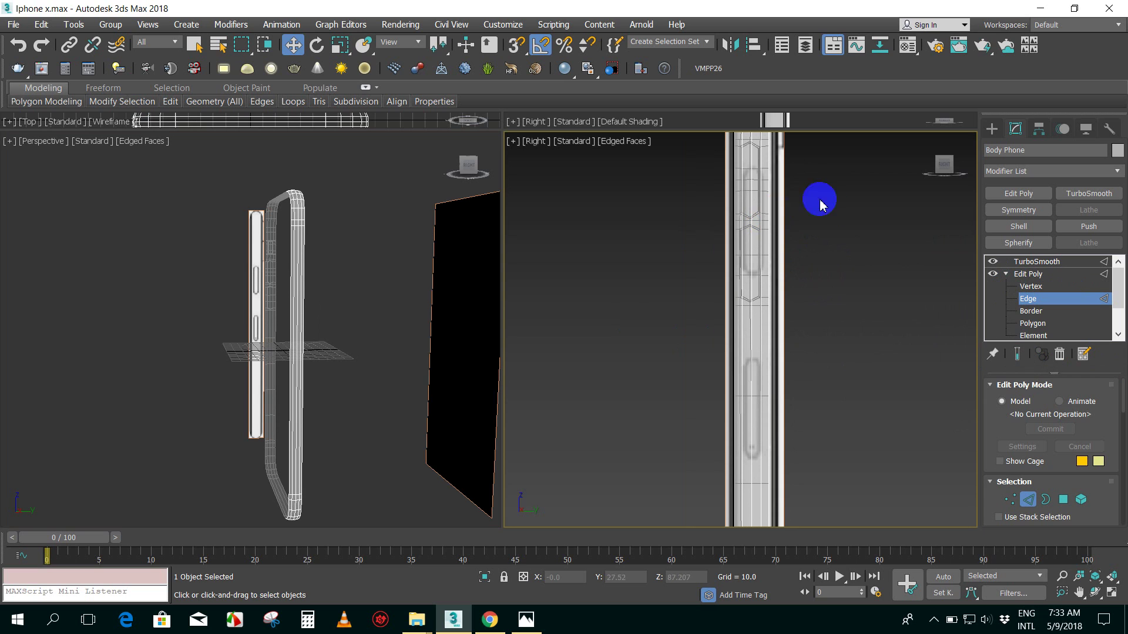
{"action": "left_click", "coordinate": [746, 176]}
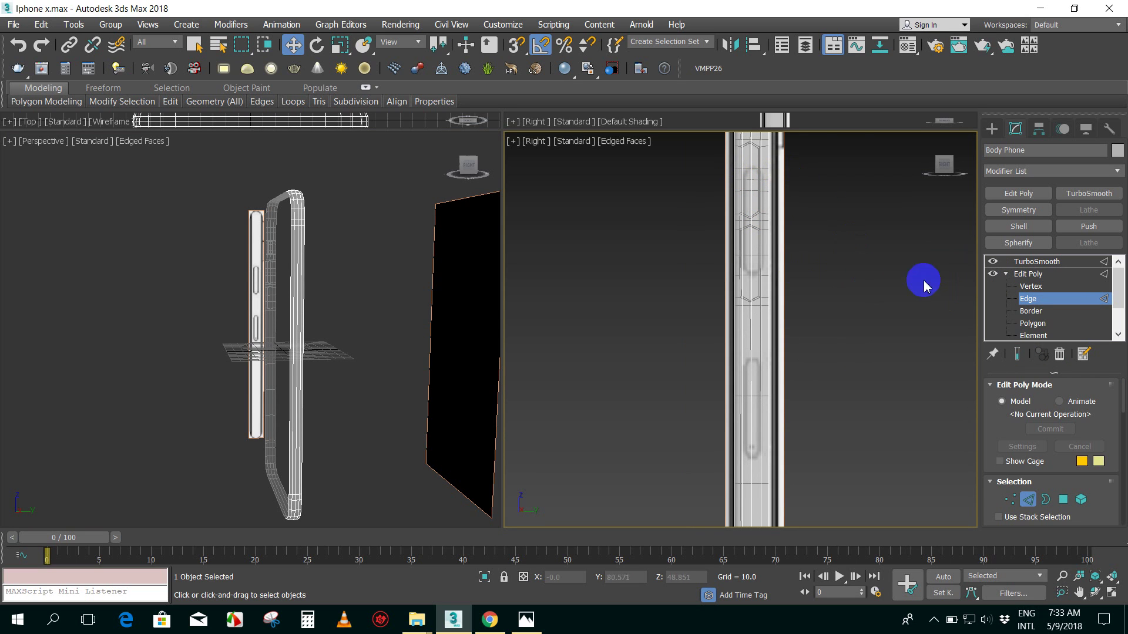
{"action": "left_click_drag", "start_coordinate": [873, 285], "coordinate": [682, 267]}
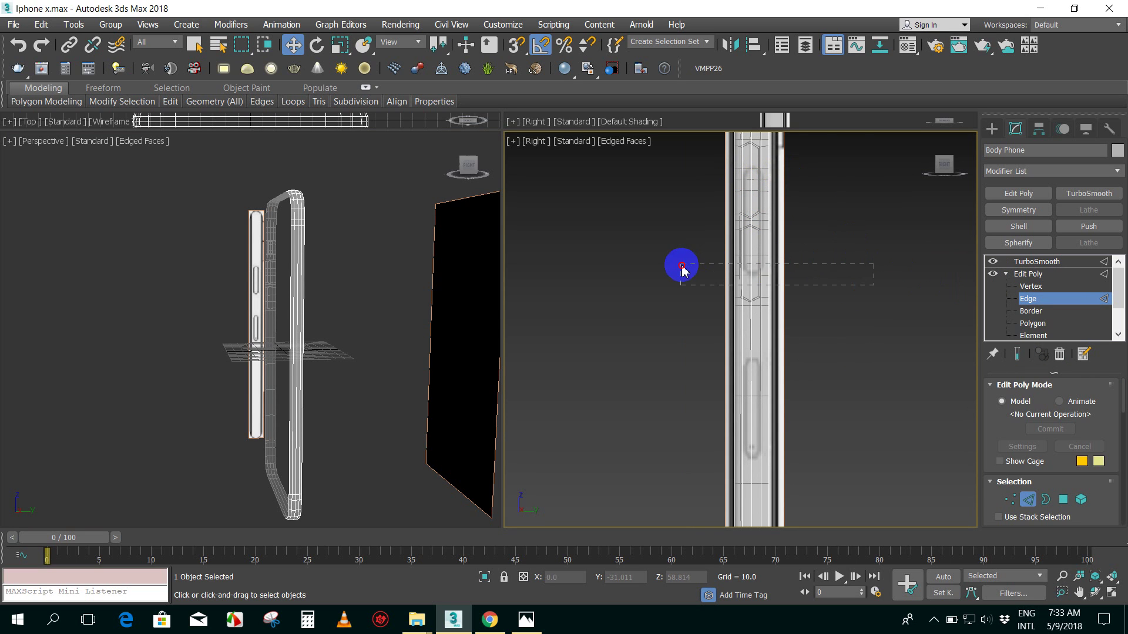
- Box-select the side strip's vertical edges in the Right view
{"action": "left_click", "coordinate": [758, 238], "text": "ctrl"}
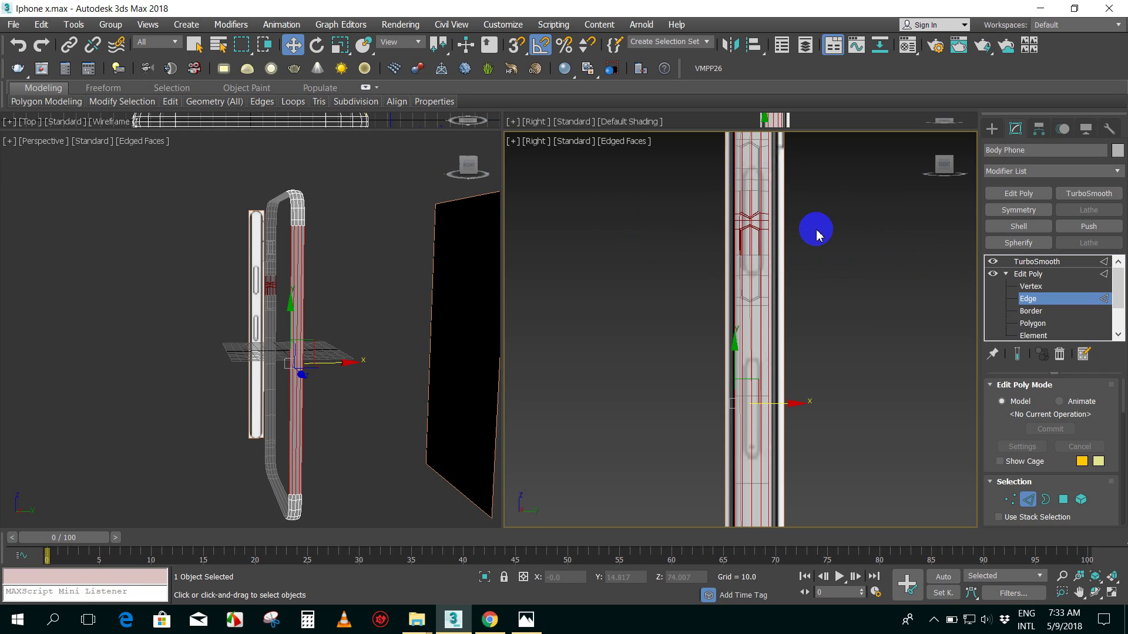
{"action": "left_click_drag", "start_coordinate": [888, 318], "coordinate": [697, 204]}
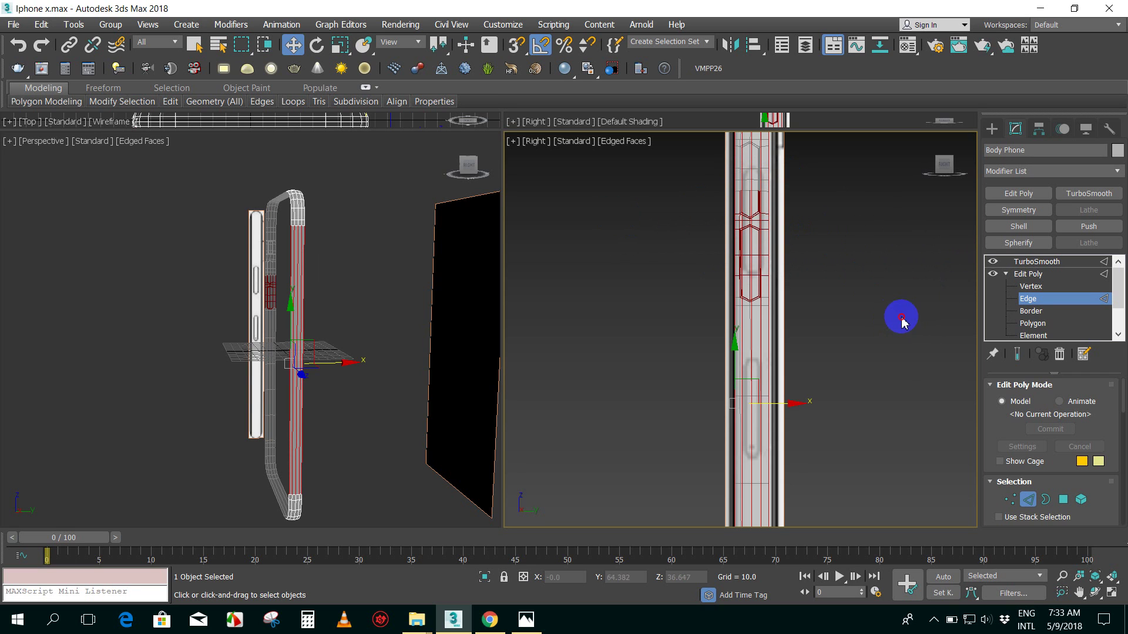
{"action": "left_click_drag", "start_coordinate": [902, 320], "coordinate": [687, 216]}
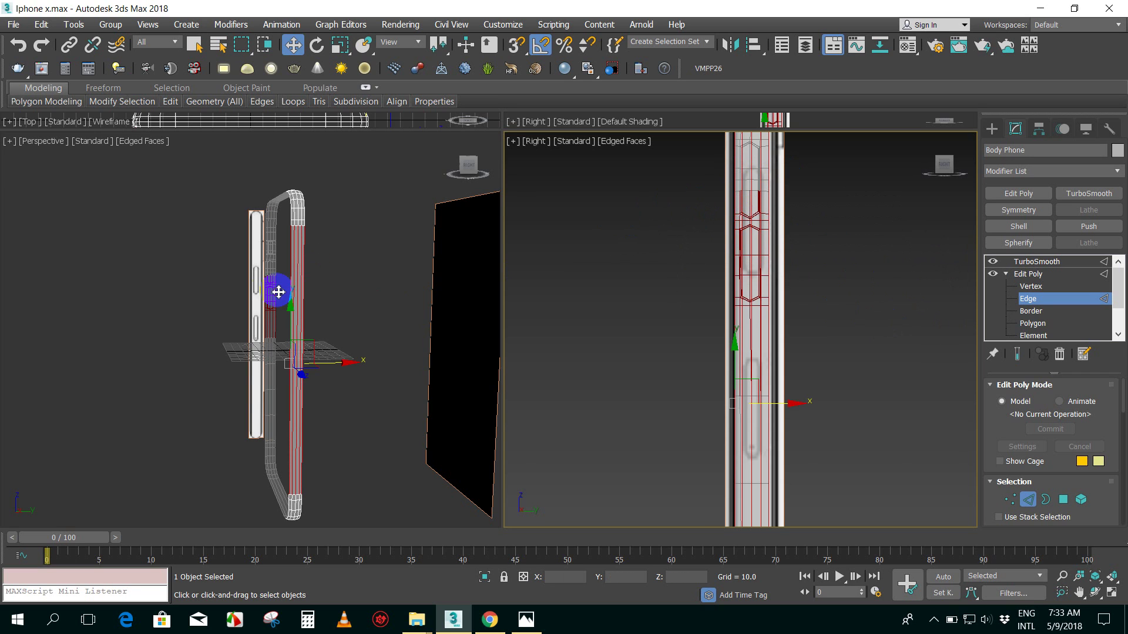
{"action": "left_click", "coordinate": [875, 237]}
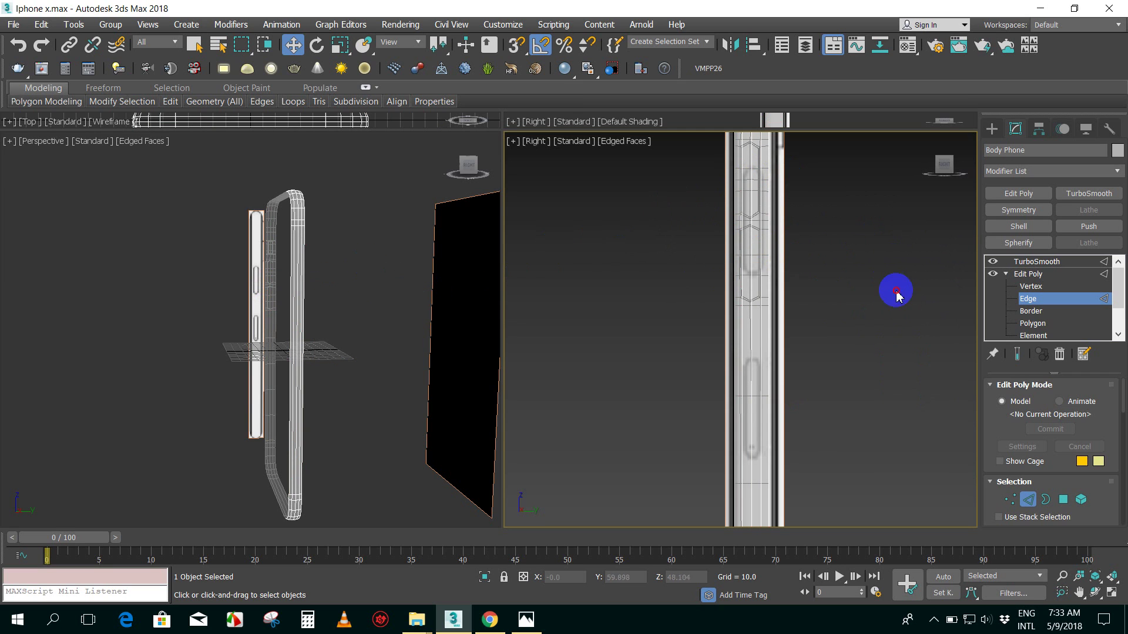
{"action": "left_click_drag", "start_coordinate": [894, 289], "coordinate": [669, 244]}
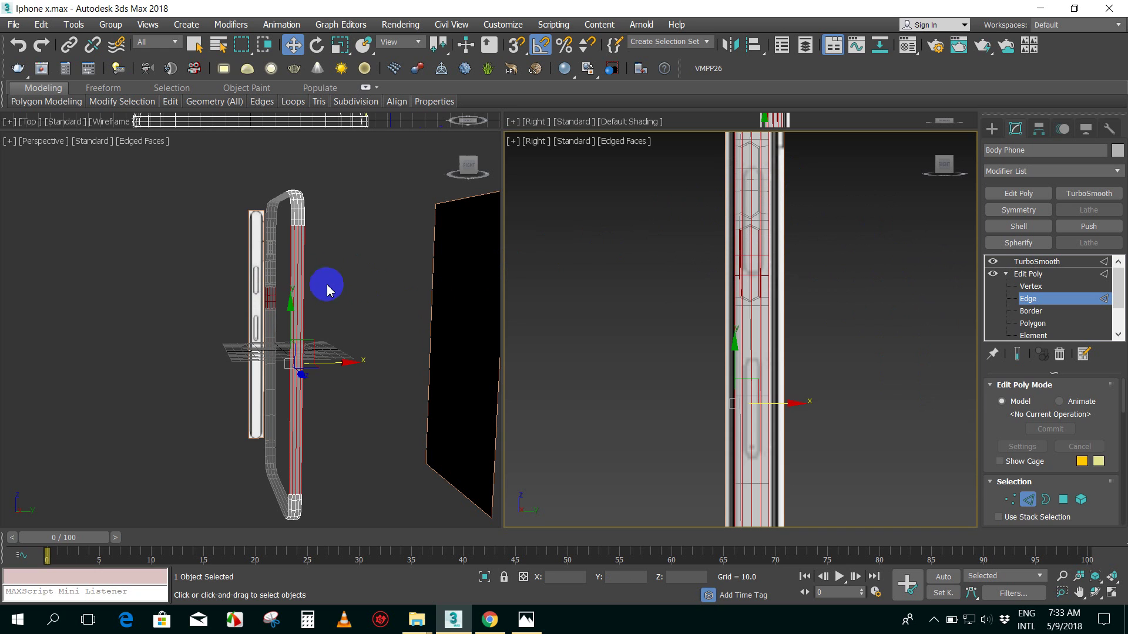
- Box-select the frame's side strip edges in the Perspective view, orbiting around it
{"action": "mouse_move", "coordinate": [327, 292]}
{"action": "middle_mouse_down", "text": "alt"}
{"action": "mouse_move", "coordinate": [370, 277]}
{"action": "mouse_move", "coordinate": [345, 245]}
{"action": "middle_mouse_up", "text": "alt"}
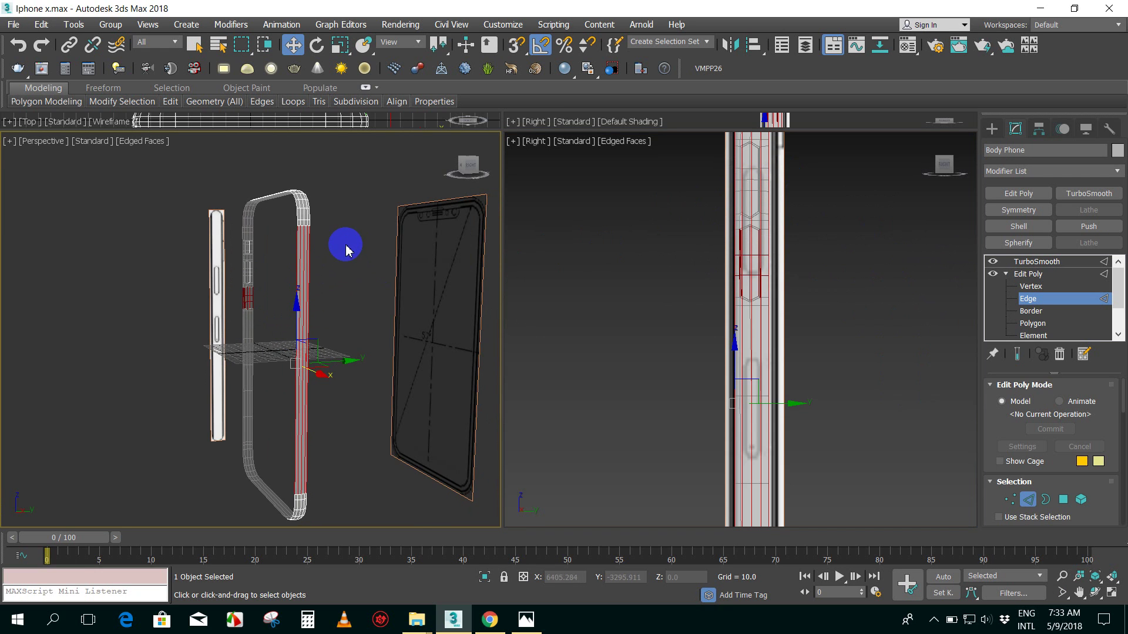
{"action": "left_click", "coordinate": [345, 244]}
{"action": "scroll", "coordinate": [330, 267], "scroll_direction": "up", "scroll_amount": 3}
{"action": "left_click", "coordinate": [281, 281]}
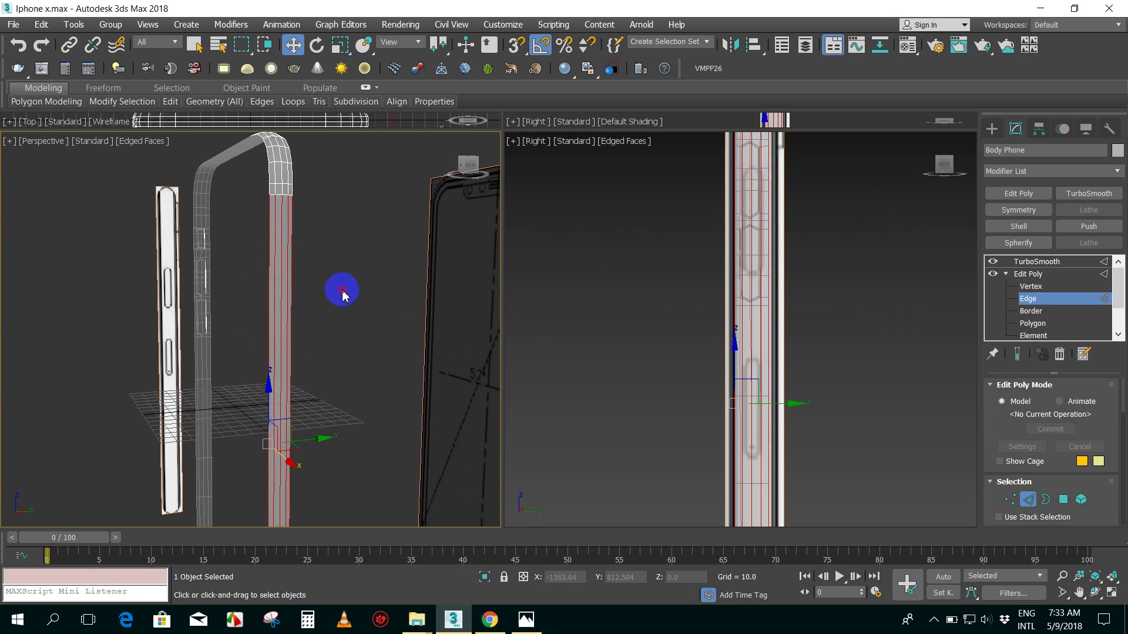
{"action": "left_click", "coordinate": [340, 290]}
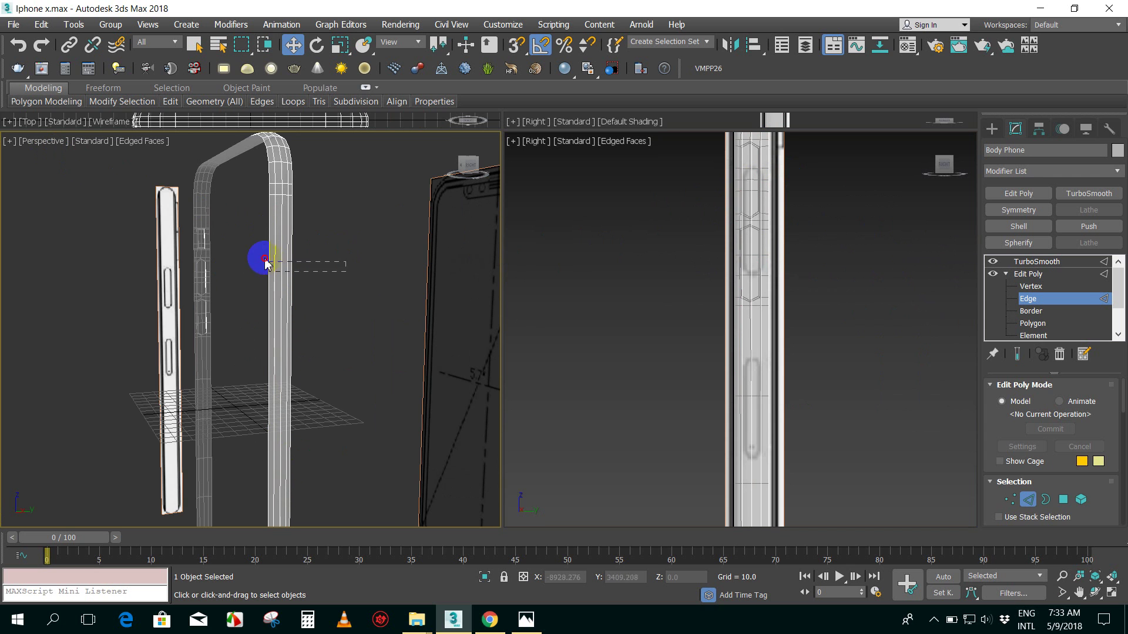
{"action": "left_click_drag", "start_coordinate": [346, 271], "coordinate": [265, 263]}
{"action": "mouse_move", "coordinate": [360, 272]}
{"action": "middle_mouse_down", "text": "alt"}
{"action": "mouse_move", "coordinate": [375, 280]}
{"action": "mouse_move", "coordinate": [174, 262]}
{"action": "mouse_move", "coordinate": [168, 251]}
{"action": "mouse_move", "coordinate": [254, 264]}
{"action": "mouse_move", "coordinate": [55, 272]}
{"action": "mouse_move", "coordinate": [252, 282]}
{"action": "middle_mouse_up", "text": "alt"}
{"action": "scroll", "coordinate": [290, 279], "scroll_direction": "up", "scroll_amount": 2}
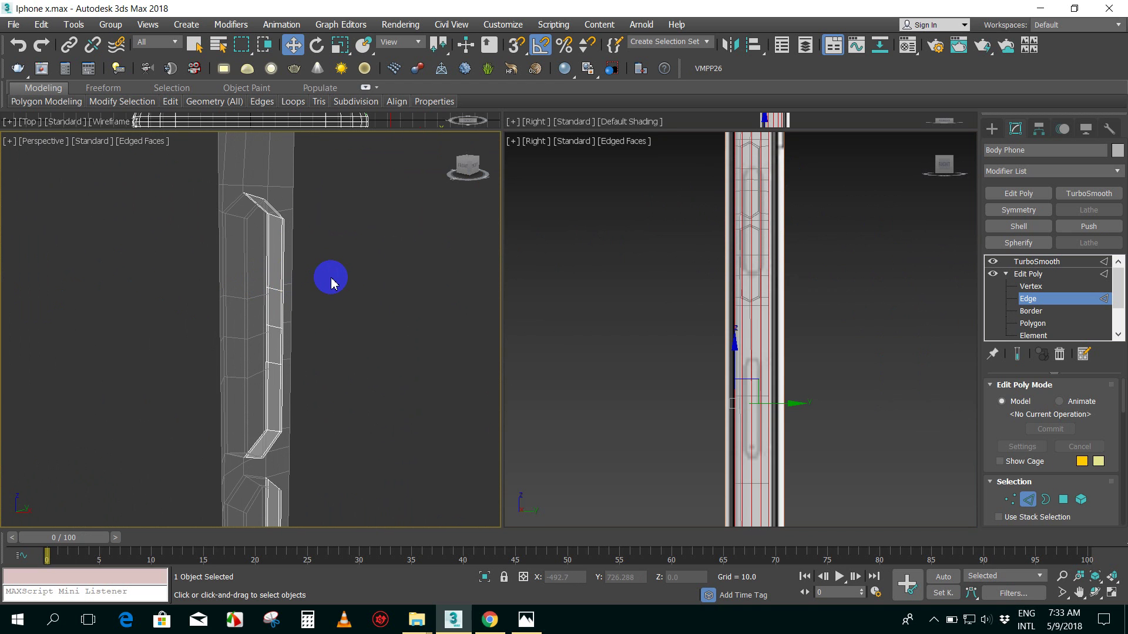
{"action": "scroll", "coordinate": [353, 286], "scroll_direction": "down", "scroll_amount": 2}
{"action": "middle_click_drag", "start_coordinate": [390, 289], "coordinate": [499, 288], "text": "alt"}
{"action": "scroll", "coordinate": [433, 286], "scroll_direction": "up", "scroll_amount": 2}
{"action": "scroll", "coordinate": [441, 294], "scroll_direction": "up", "scroll_amount": 2}
- Pan the Right view along the phone and turn on Insert Vertex
{"action": "middle_click_drag", "start_coordinate": [869, 217], "coordinate": [836, 298]}
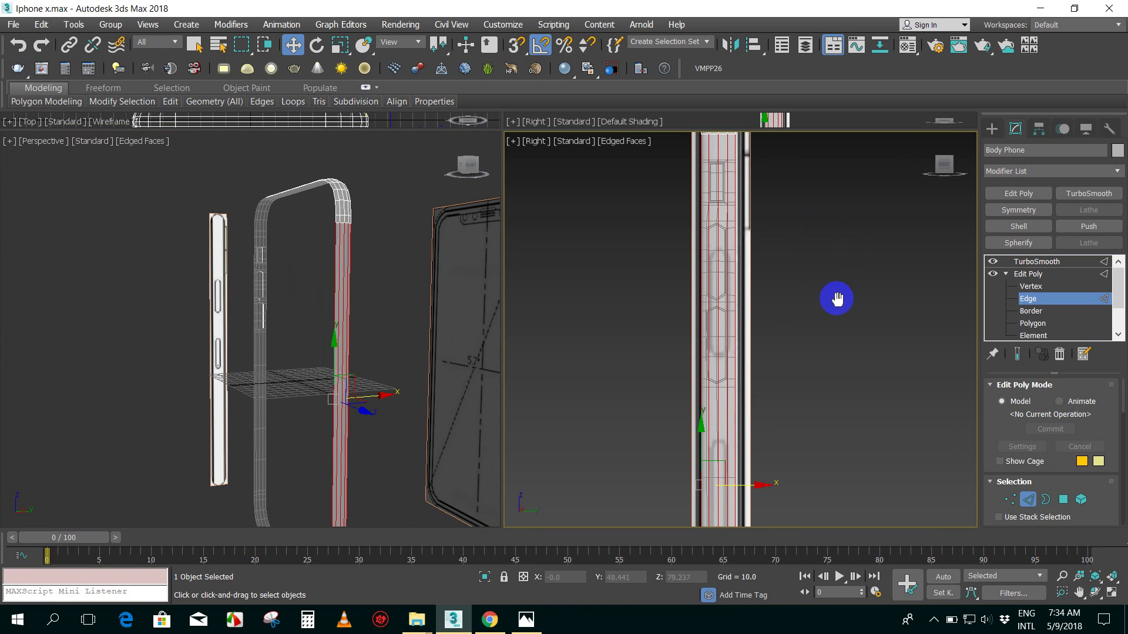
{"action": "scroll", "coordinate": [831, 311], "scroll_direction": "up", "scroll_amount": 2}
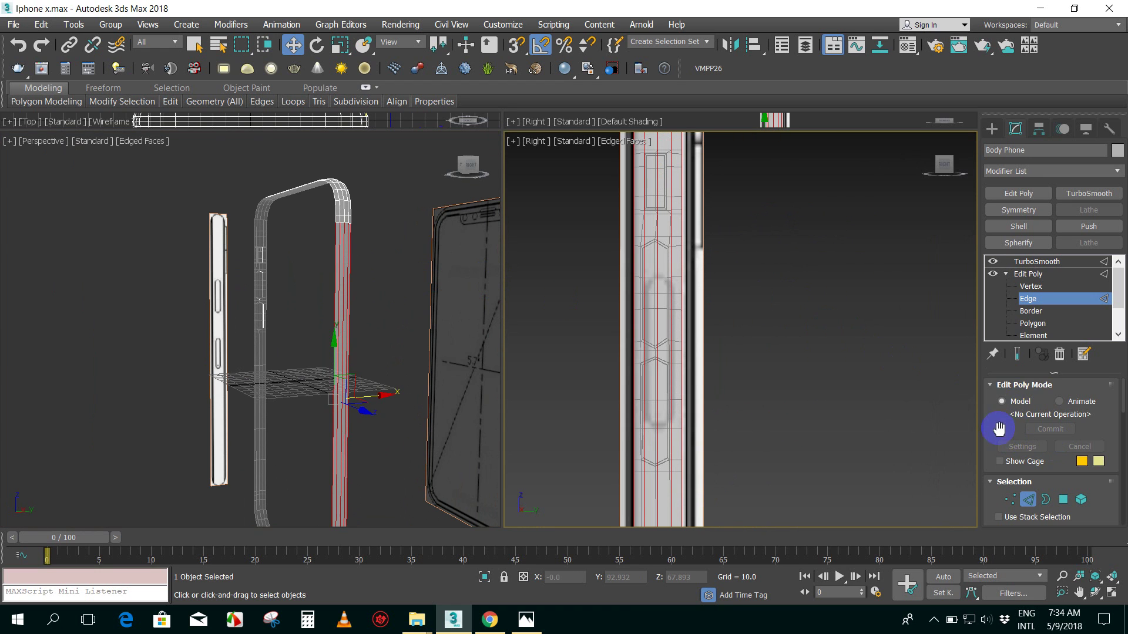
{"action": "scroll", "coordinate": [1095, 428], "scroll_direction": "down", "scroll_amount": 3}
{"action": "scroll", "coordinate": [1087, 428], "scroll_direction": "down", "scroll_amount": 3}
{"action": "scroll", "coordinate": [1086, 433], "scroll_direction": "down", "scroll_amount": 3}
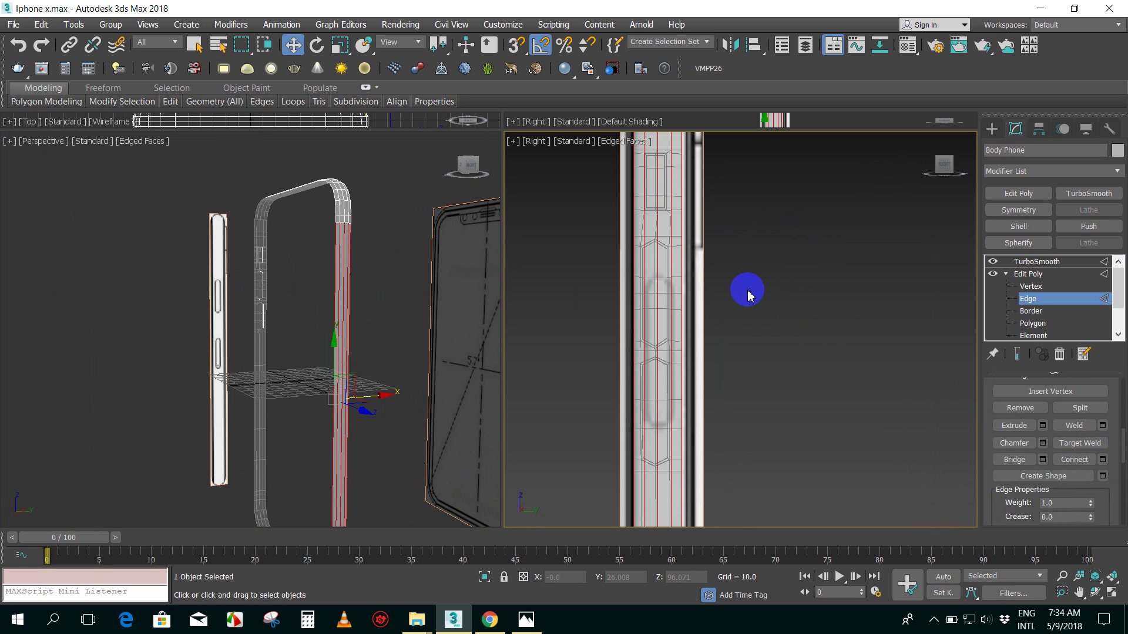
{"action": "left_click", "coordinate": [1045, 391]}
{"action": "scroll", "coordinate": [1099, 403], "scroll_direction": "up", "scroll_amount": 3}
{"action": "scroll", "coordinate": [1100, 403], "scroll_direction": "up", "scroll_amount": 3}
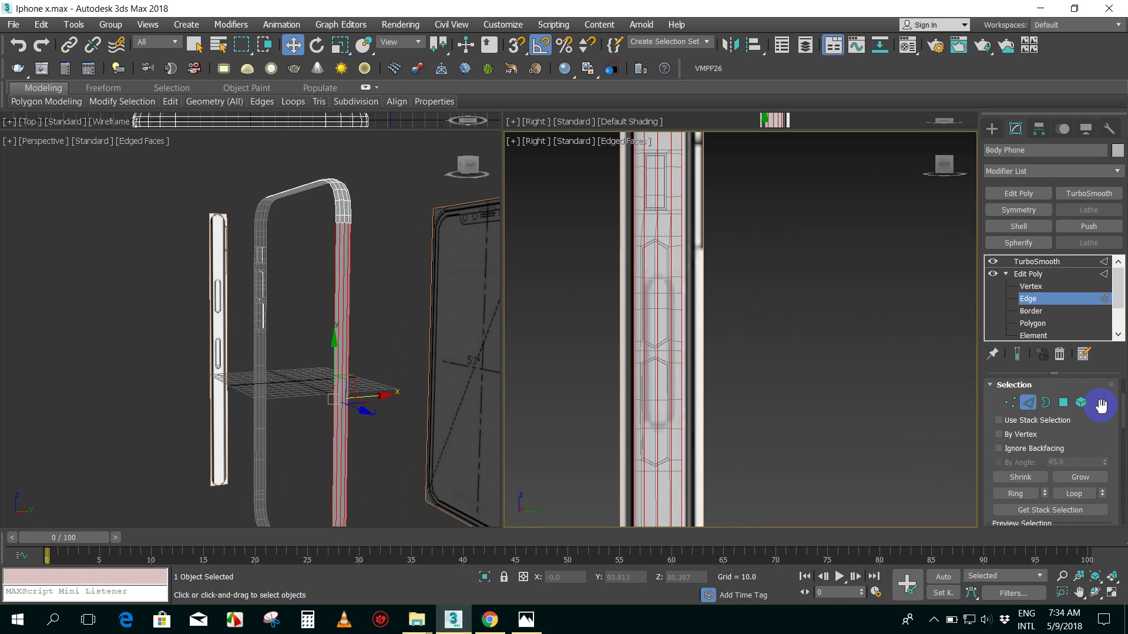
{"action": "scroll", "coordinate": [1100, 399], "scroll_direction": "up", "scroll_amount": 3}
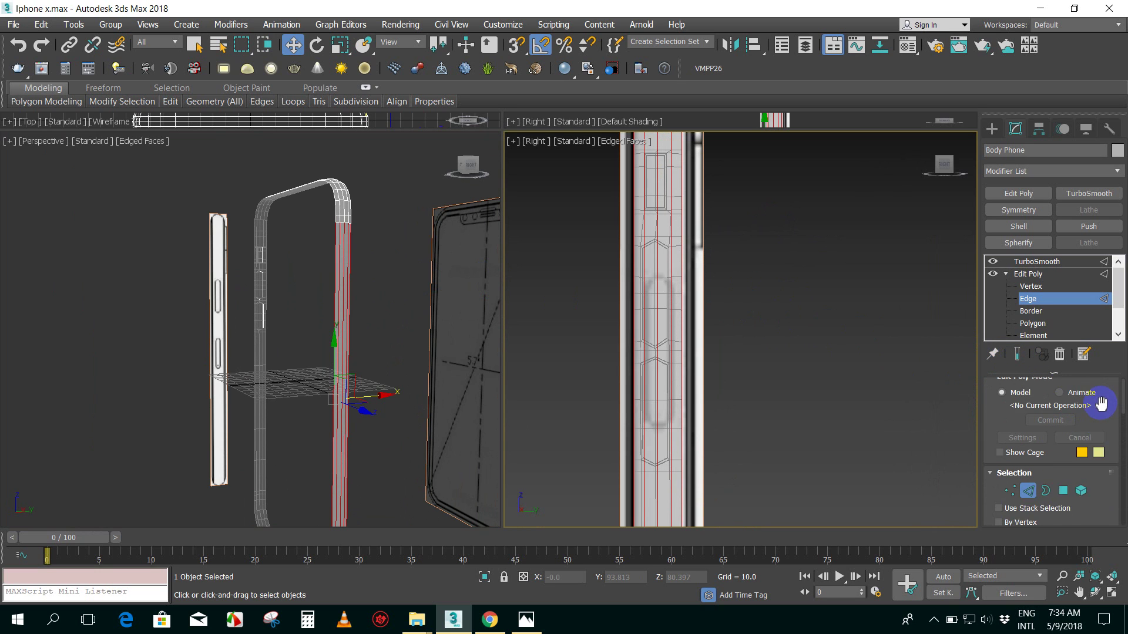
- Connect the selected edges with 2 segments, pinch 0 and slide -52
{"action": "right_click", "coordinate": [370, 295]}
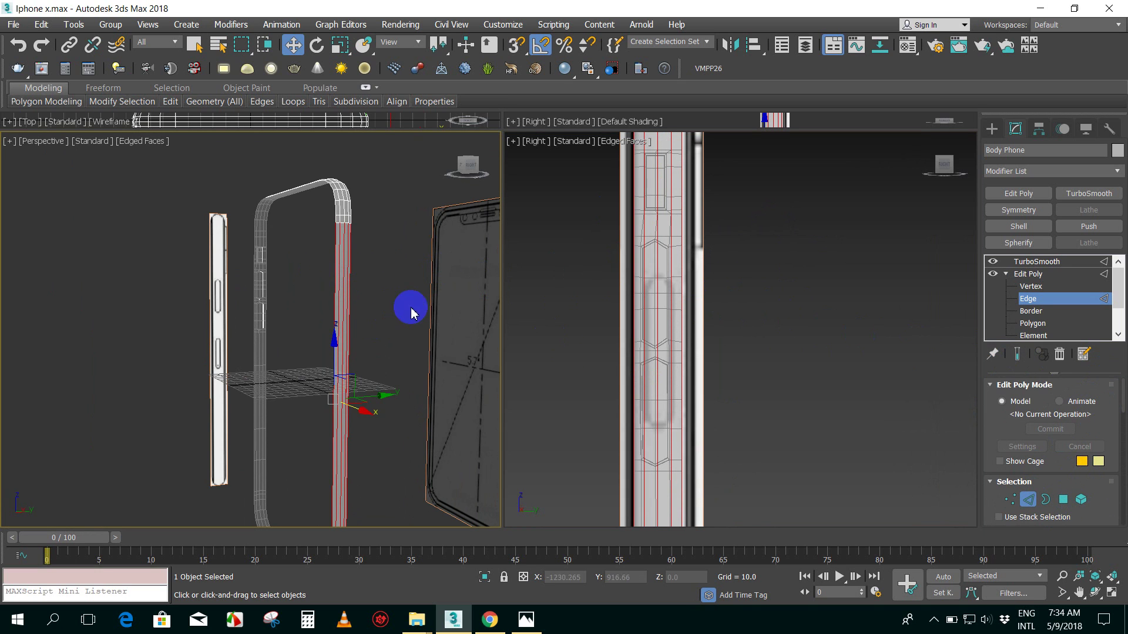
{"action": "right_click", "coordinate": [643, 216]}
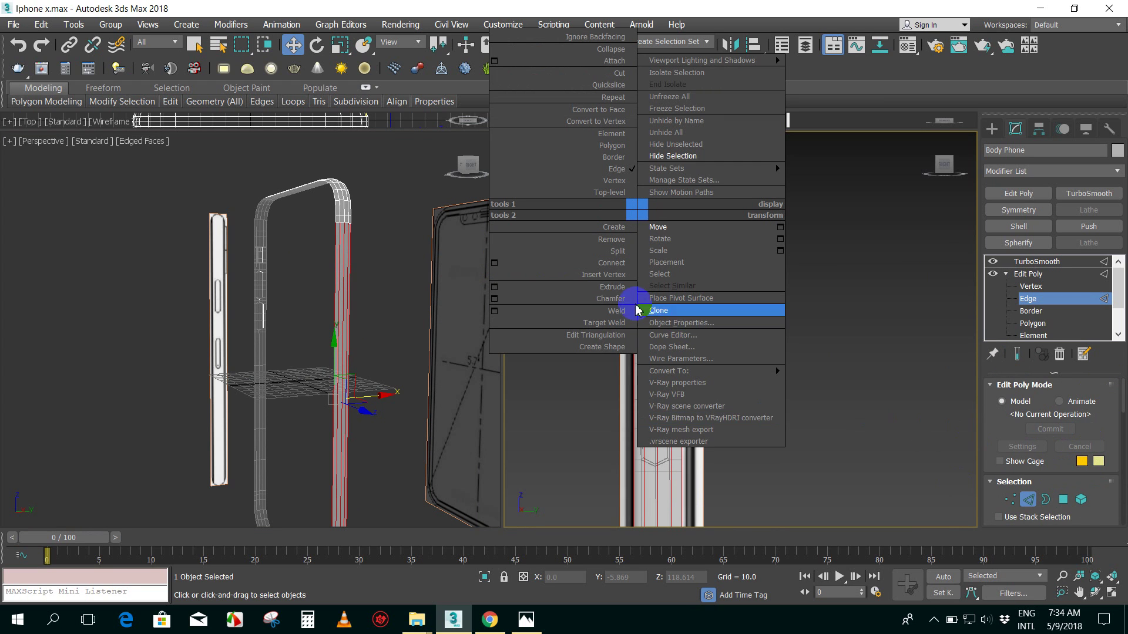
{"action": "left_click", "coordinate": [493, 265]}
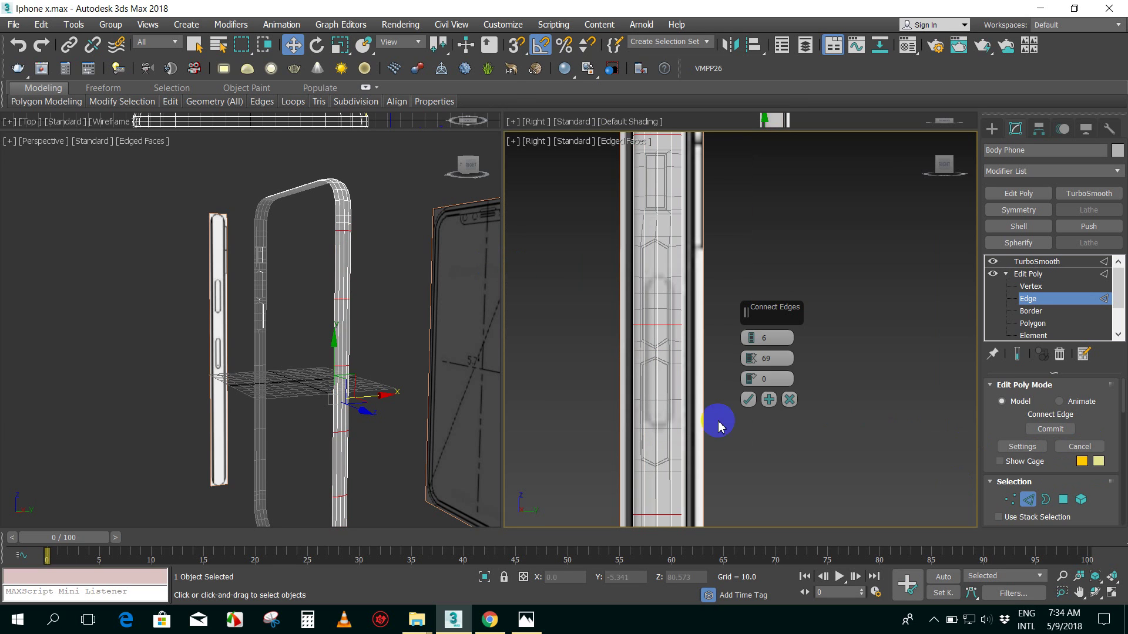
{"action": "left_click", "coordinate": [752, 343]}
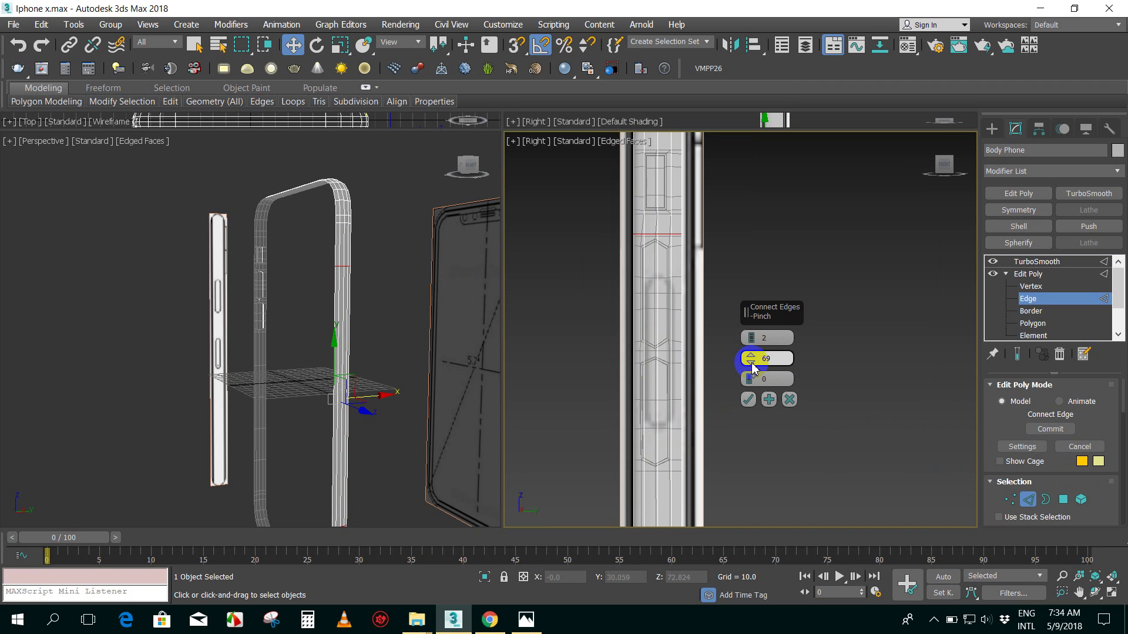
{"action": "right_click", "coordinate": [753, 364]}
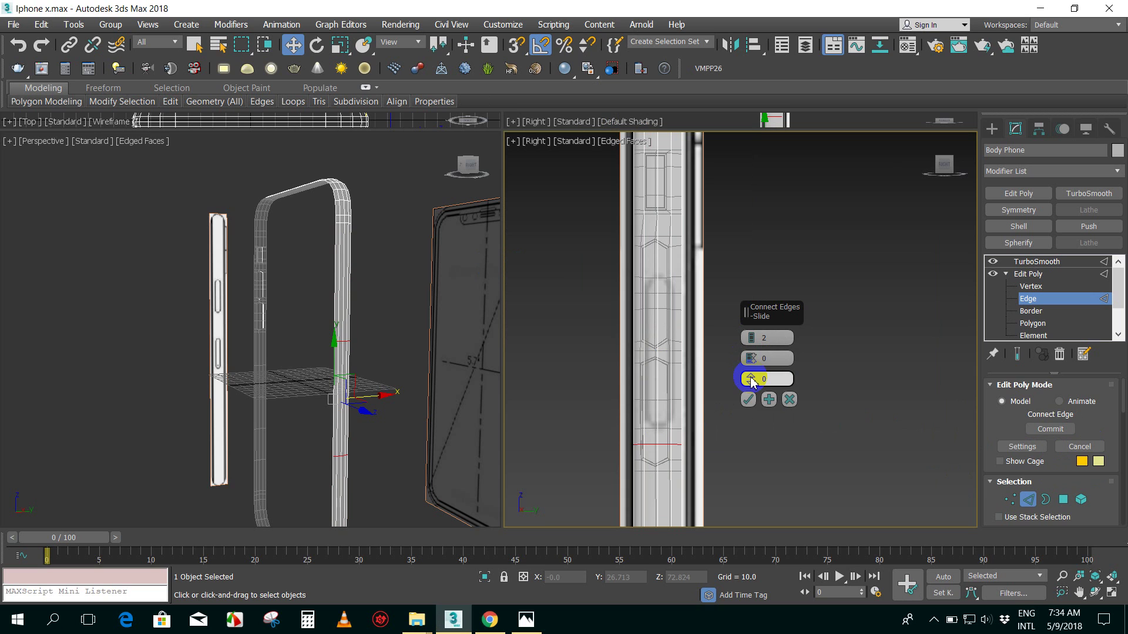
{"action": "mouse_move", "coordinate": [752, 381]}
{"action": "left_mouse_down"}
{"action": "mouse_move", "coordinate": [748, 541]}
{"action": "mouse_move", "coordinate": [750, 507]}
{"action": "left_mouse_up"}
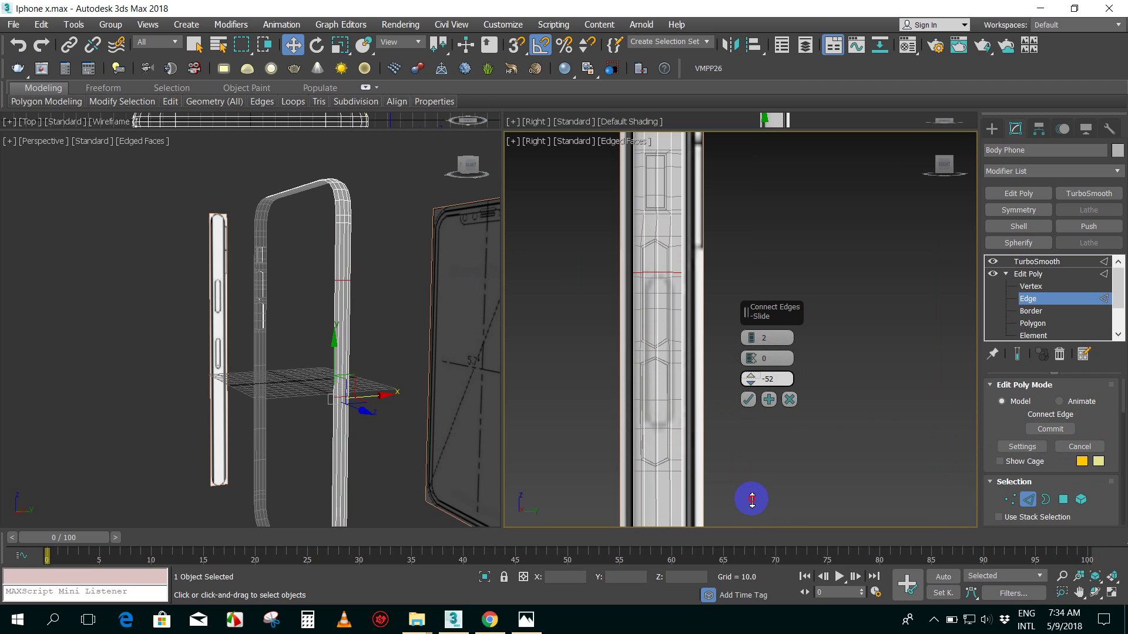
{"action": "left_click", "coordinate": [748, 400]}
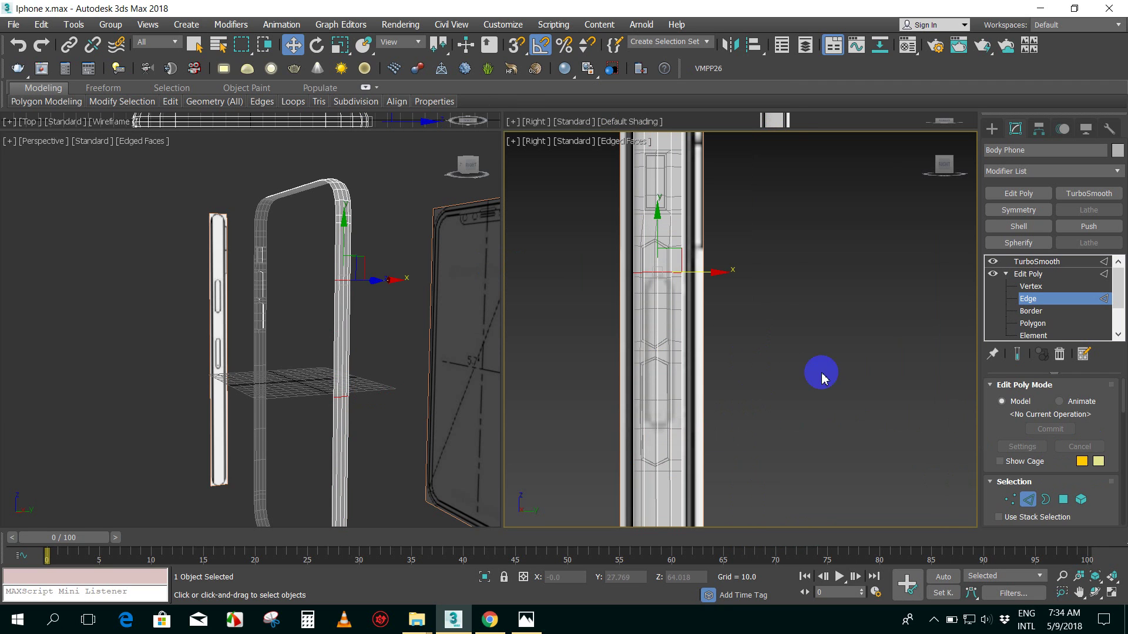
- At Vertex level, select the new side vertices and move them up in the Perspective view
{"action": "left_click", "coordinate": [1034, 288]}
{"action": "mouse_move", "coordinate": [368, 417]}
{"action": "left_mouse_down"}
{"action": "mouse_move", "coordinate": [333, 374]}
{"action": "mouse_move", "coordinate": [317, 381]}
{"action": "left_mouse_up"}
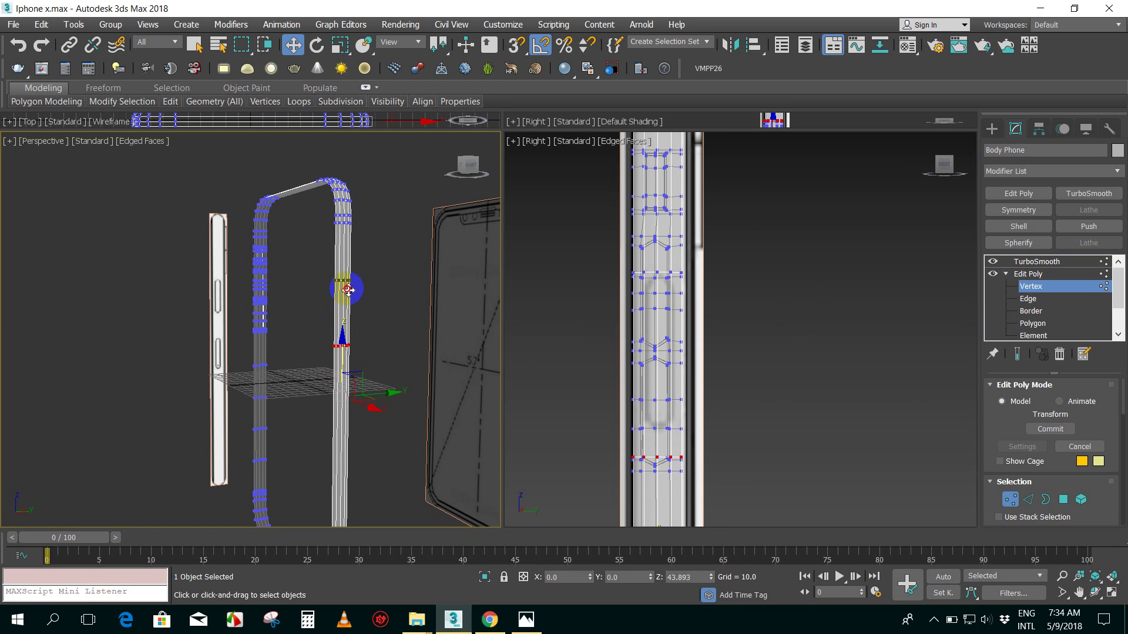
{"action": "left_click_drag", "start_coordinate": [343, 341], "coordinate": [346, 286]}
{"action": "scroll", "coordinate": [656, 397], "scroll_direction": "up", "scroll_amount": 2}
{"action": "scroll", "coordinate": [673, 302], "scroll_direction": "up", "scroll_amount": 2}
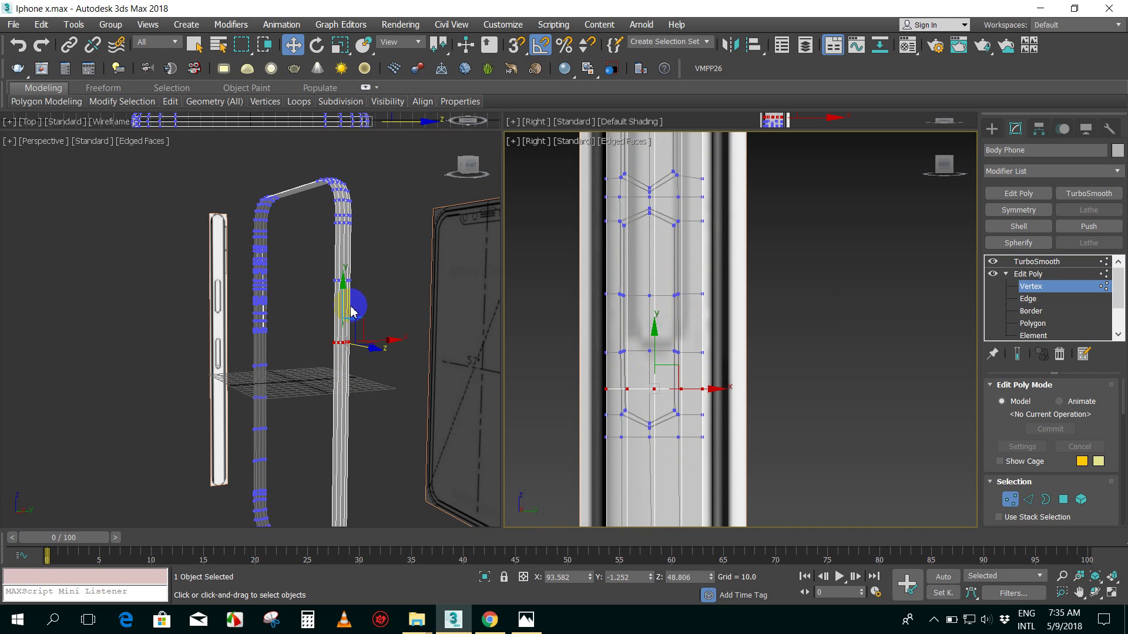
- Adjust the vertex row's height in the Right view, then exit Vertex level
{"action": "right_click", "coordinate": [654, 336]}
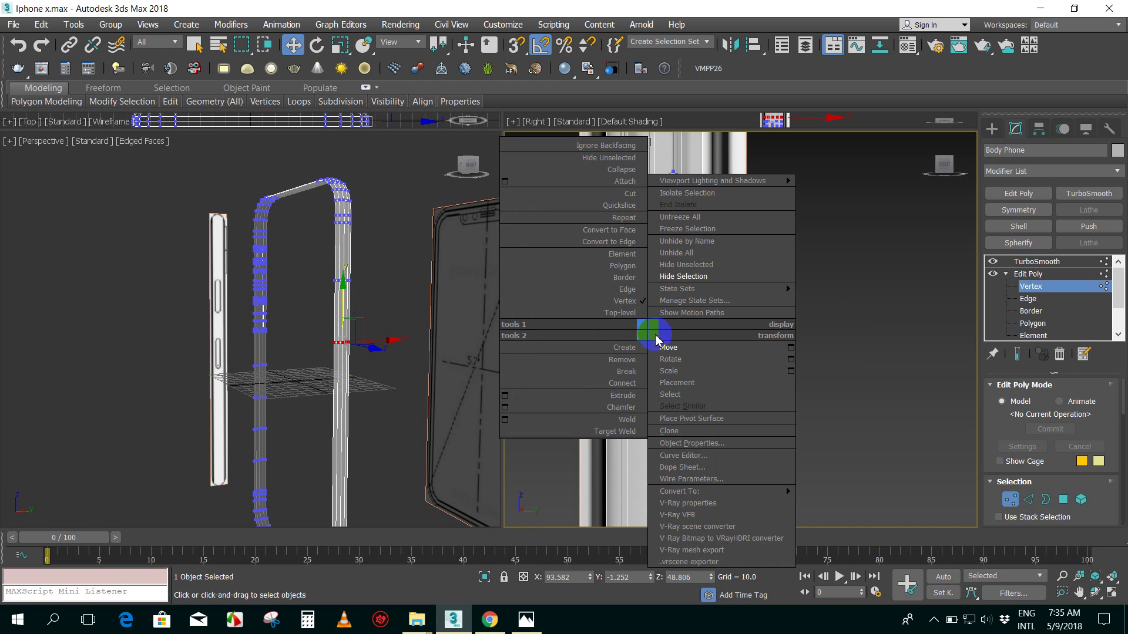
{"action": "right_click", "coordinate": [855, 297]}
{"action": "left_click_drag", "start_coordinate": [656, 334], "coordinate": [652, 305]}
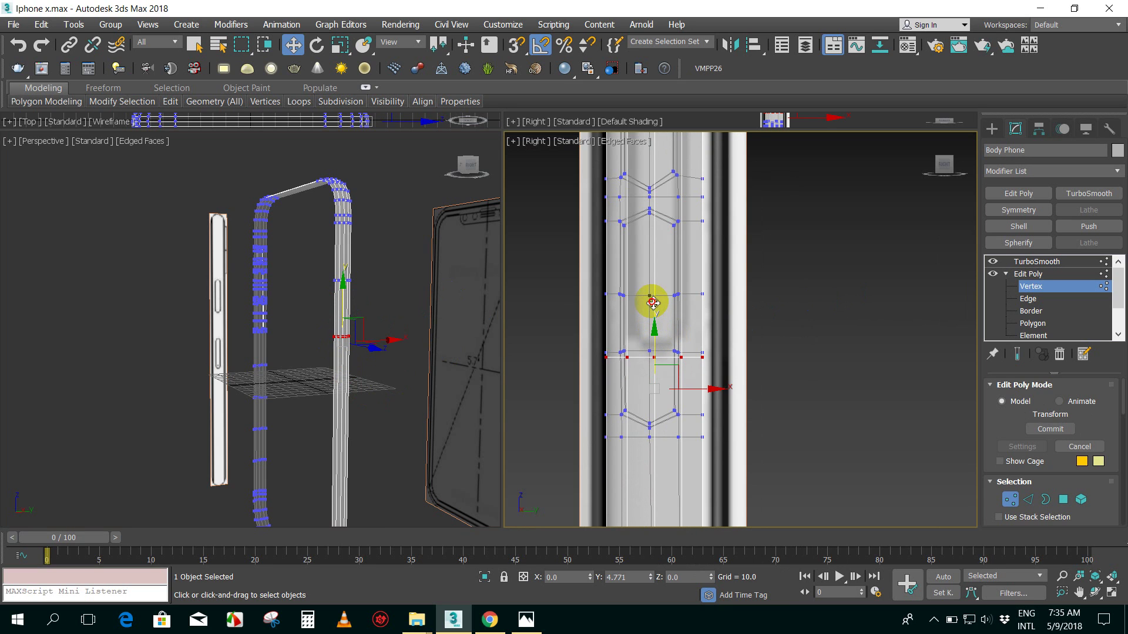
{"action": "middle_click_drag", "start_coordinate": [692, 213], "coordinate": [724, 404]}
{"action": "left_click_drag", "start_coordinate": [317, 266], "coordinate": [387, 298]}
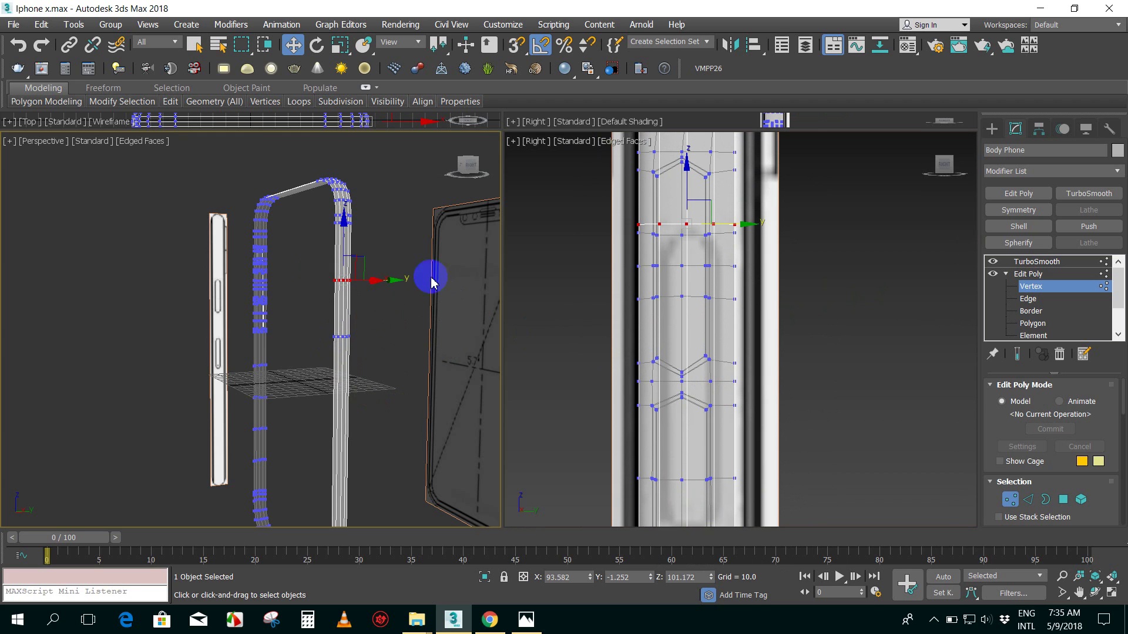
{"action": "left_click", "coordinate": [688, 172]}
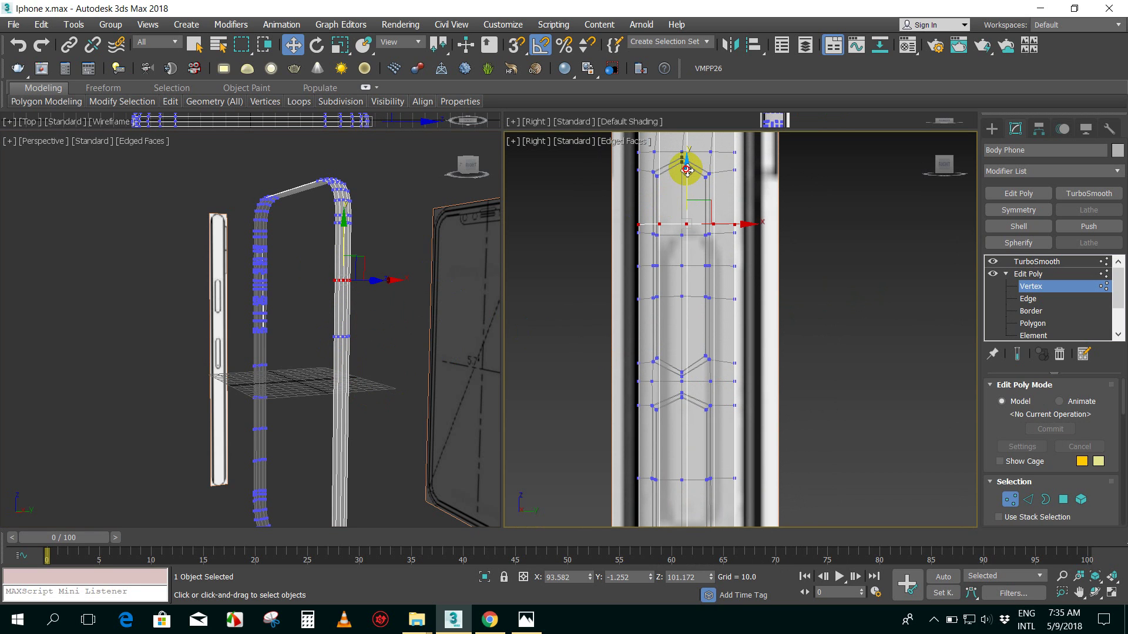
{"action": "left_click_drag", "start_coordinate": [687, 170], "coordinate": [687, 172]}
{"action": "scroll", "coordinate": [801, 335], "scroll_direction": "down", "scroll_amount": 3}
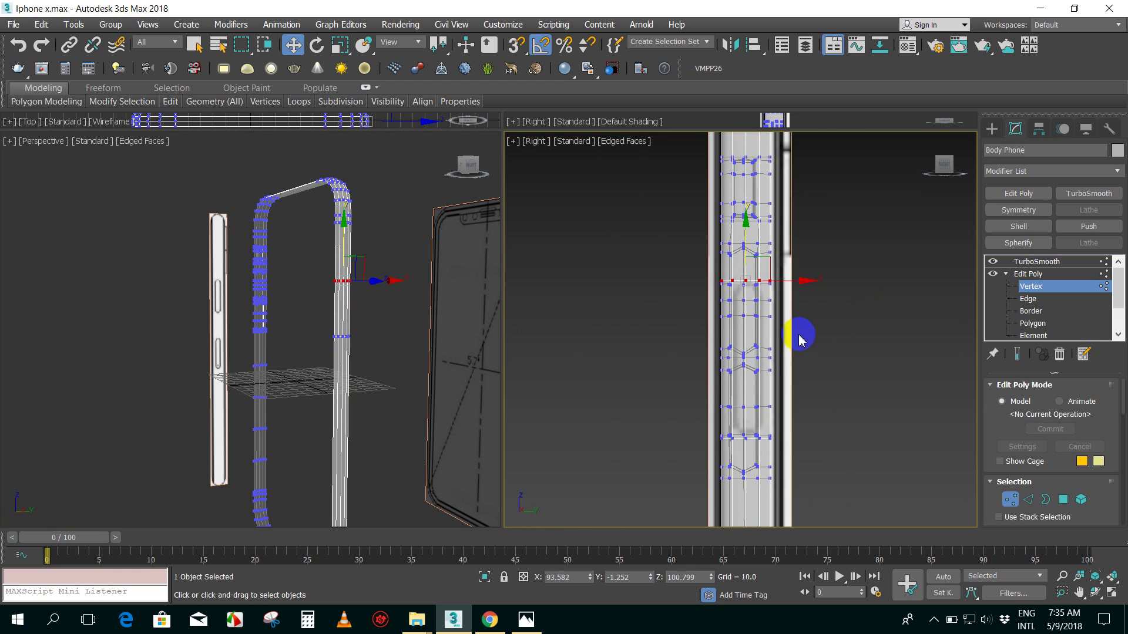
{"action": "middle_click_drag", "start_coordinate": [847, 402], "coordinate": [828, 356]}
{"action": "middle_click_drag", "start_coordinate": [805, 411], "coordinate": [805, 329]}
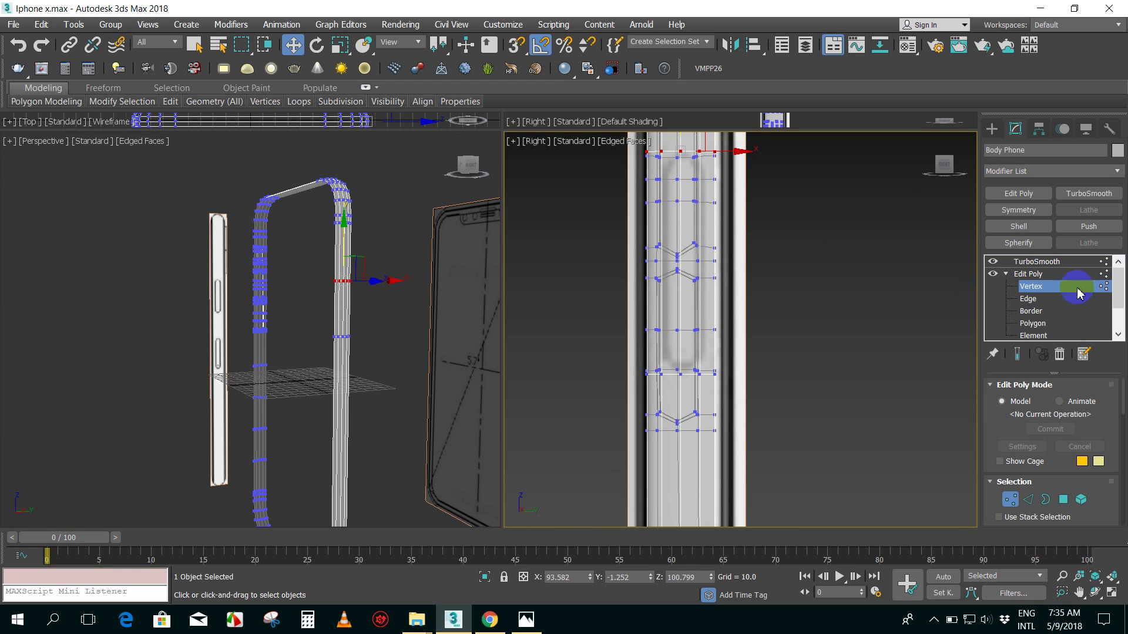
{"action": "left_click", "coordinate": [1039, 288]}
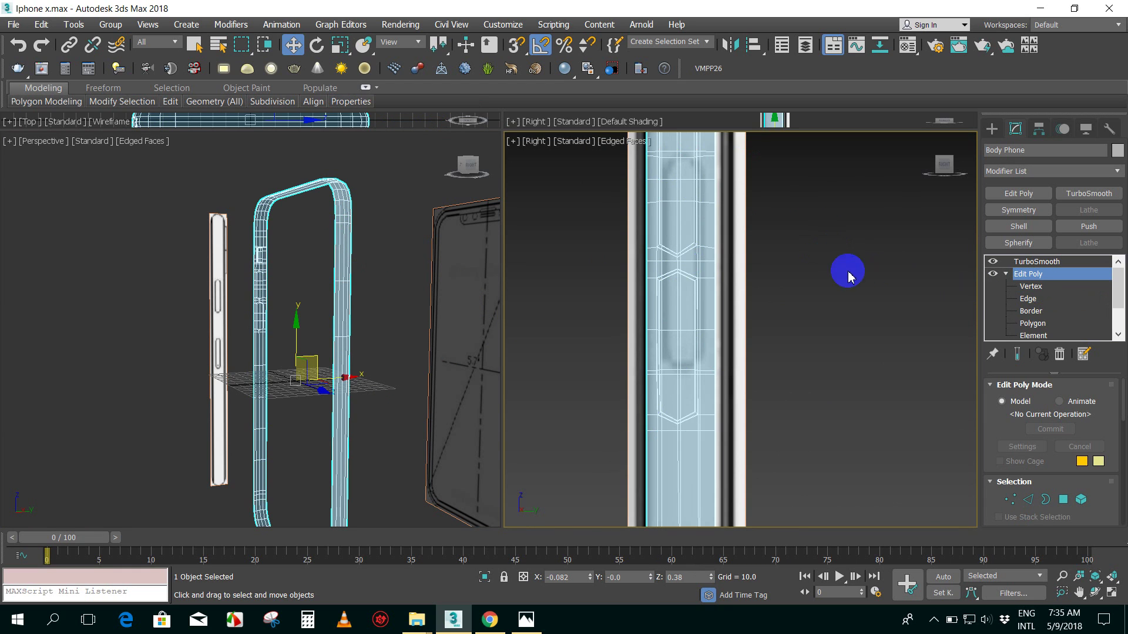
- Return to Vertex level on the Body Phone and frame the button's top vertex row
{"action": "left_click", "coordinate": [1031, 288]}
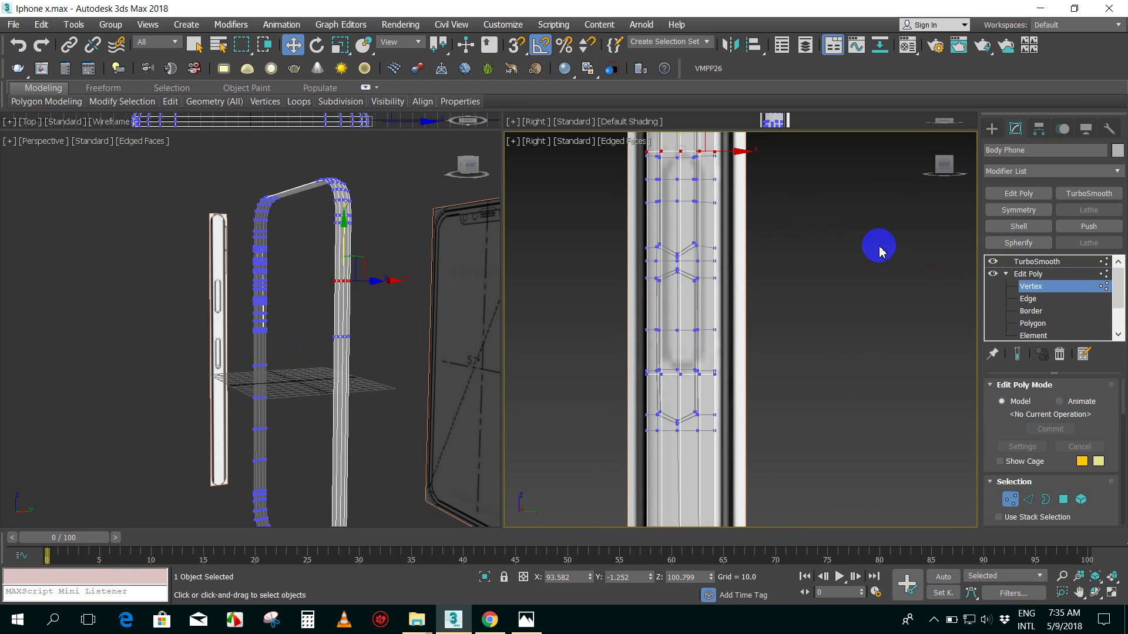
{"action": "middle_click_drag", "start_coordinate": [878, 245], "coordinate": [893, 283]}
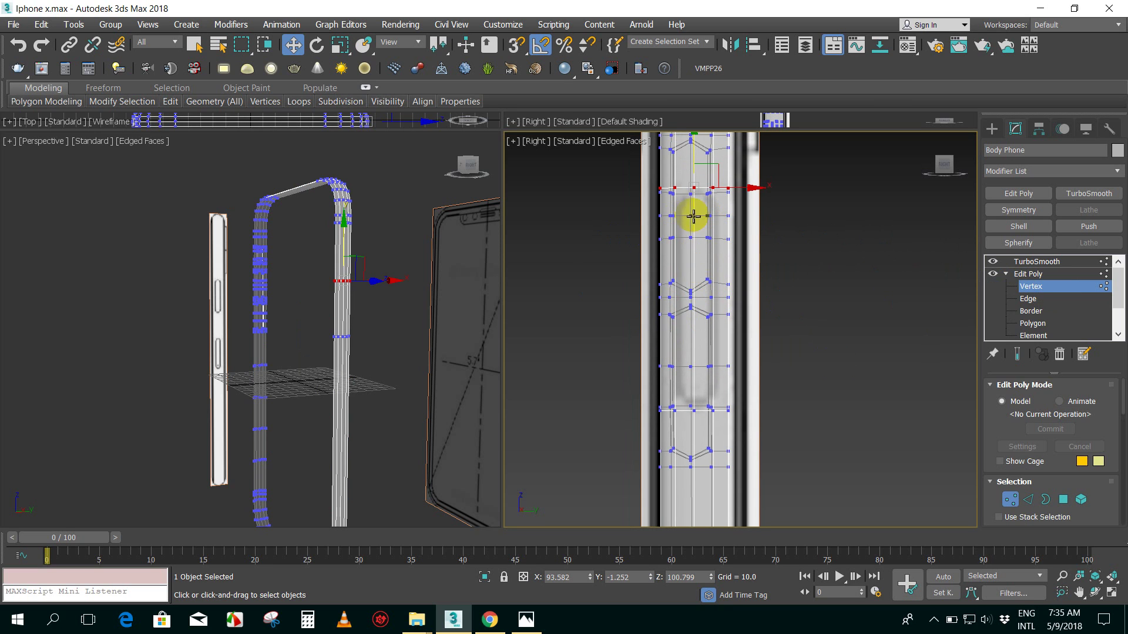
{"action": "left_click", "coordinate": [539, 265]}
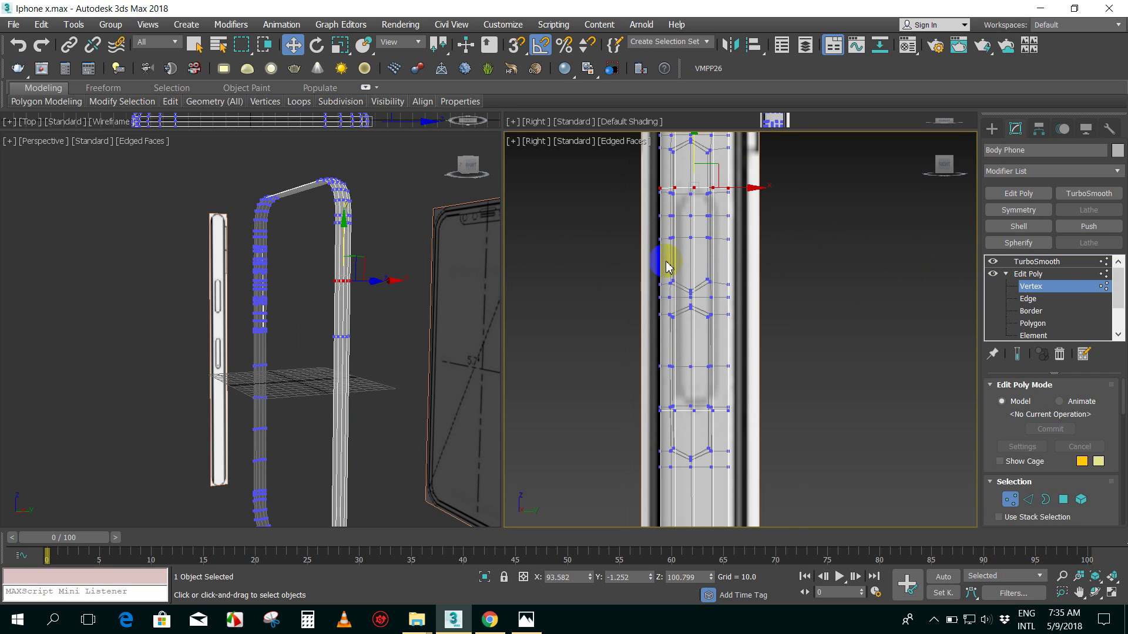
{"action": "scroll", "coordinate": [664, 260], "scroll_direction": "up", "scroll_amount": 2}
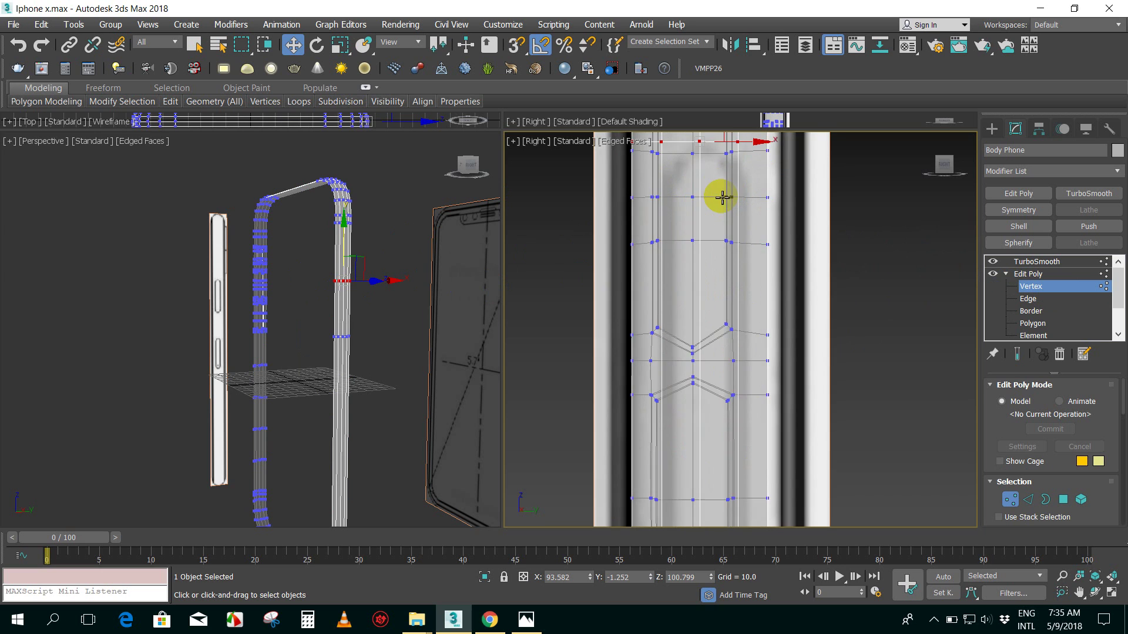
{"action": "scroll", "coordinate": [365, 297], "scroll_direction": "up", "scroll_amount": 2}
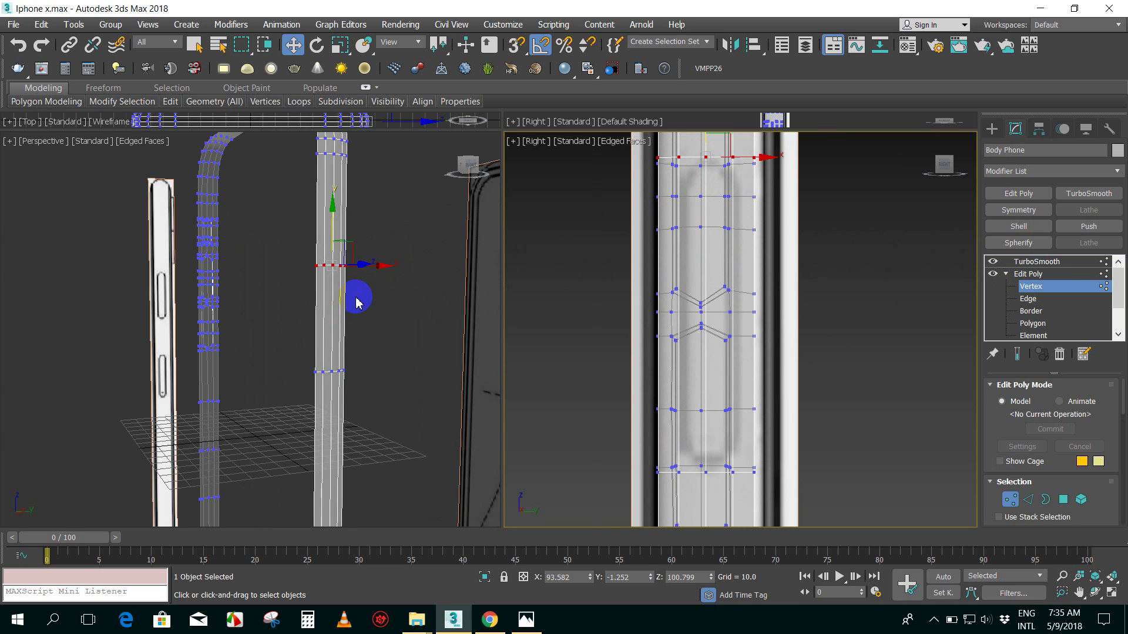
{"action": "scroll", "coordinate": [360, 289], "scroll_direction": "up", "scroll_amount": 2}
{"action": "scroll", "coordinate": [376, 284], "scroll_direction": "up", "scroll_amount": 2}
{"action": "mouse_move", "coordinate": [386, 284]}
{"action": "middle_mouse_down"}
{"action": "mouse_move", "coordinate": [397, 251]}
{"action": "mouse_move", "coordinate": [421, 247]}
{"action": "middle_mouse_up"}
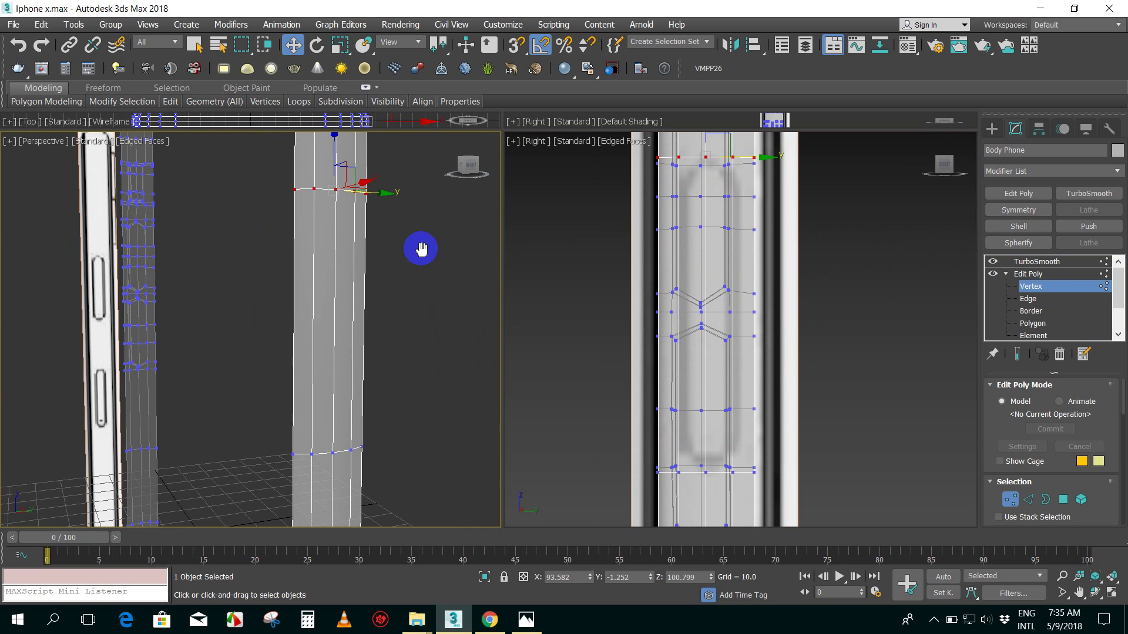
- Select the vertex rings above and below the side button and bring up the quad menu
{"action": "left_click", "coordinate": [299, 194]}
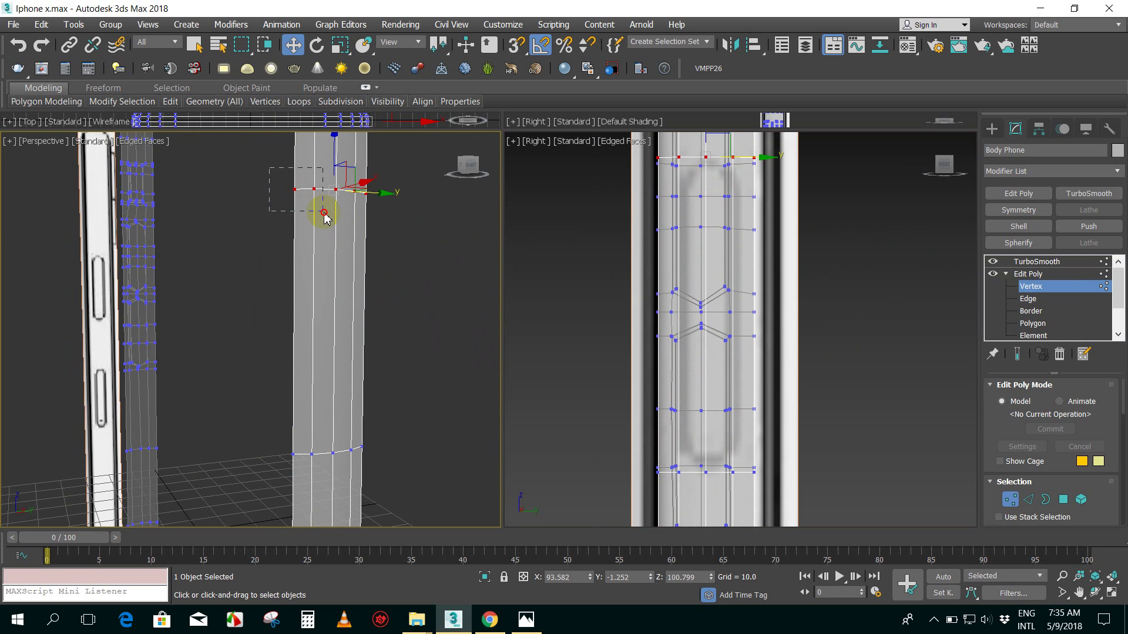
{"action": "left_click_drag", "start_coordinate": [325, 217], "coordinate": [327, 219]}
{"action": "mouse_move", "coordinate": [408, 236]}
{"action": "middle_mouse_down", "text": "alt"}
{"action": "mouse_move", "coordinate": [364, 251]}
{"action": "mouse_move", "coordinate": [403, 272]}
{"action": "mouse_move", "coordinate": [432, 262]}
{"action": "mouse_move", "coordinate": [432, 407]}
{"action": "mouse_move", "coordinate": [387, 387]}
{"action": "middle_mouse_up", "text": "alt"}
{"action": "left_click", "coordinate": [358, 212]}
{"action": "left_click_drag", "start_coordinate": [320, 351], "coordinate": [402, 414]}
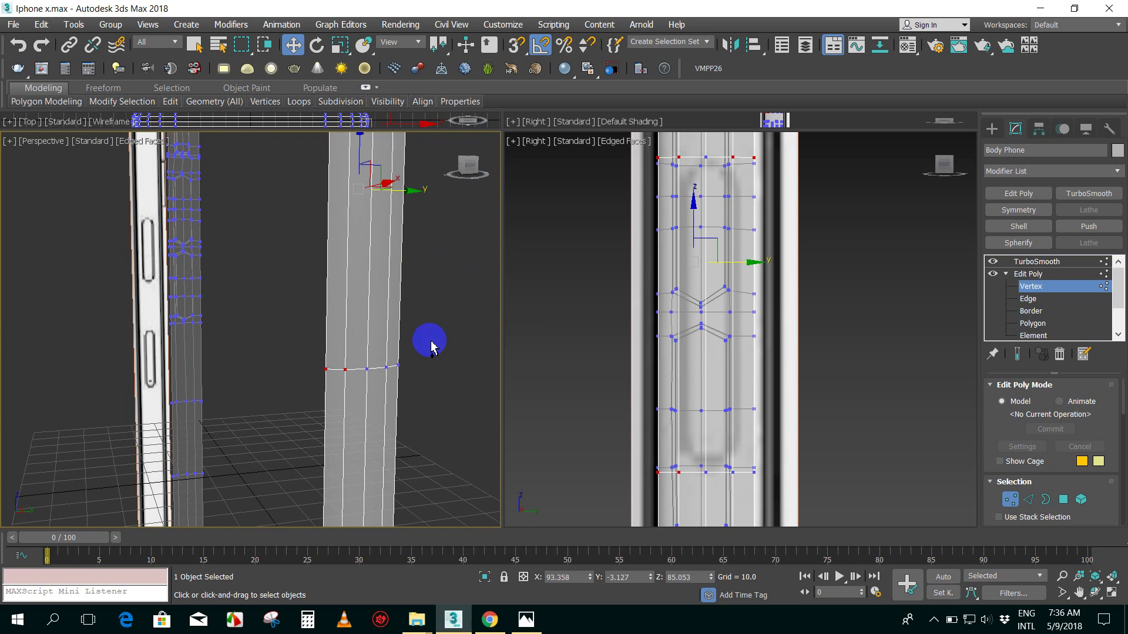
{"action": "left_click_drag", "start_coordinate": [356, 358], "coordinate": [382, 391], "text": "alt"}
{"action": "left_click", "coordinate": [701, 307]}
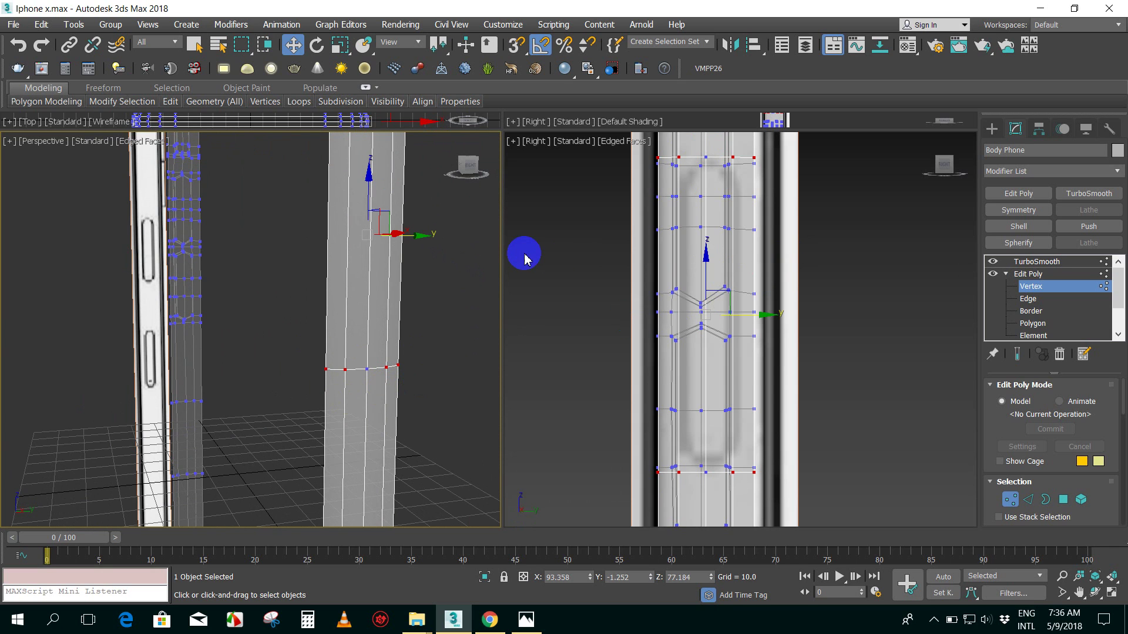
{"action": "scroll", "coordinate": [522, 253], "scroll_direction": "down", "scroll_amount": 2}
{"action": "scroll", "coordinate": [666, 264], "scroll_direction": "up", "scroll_amount": 2}
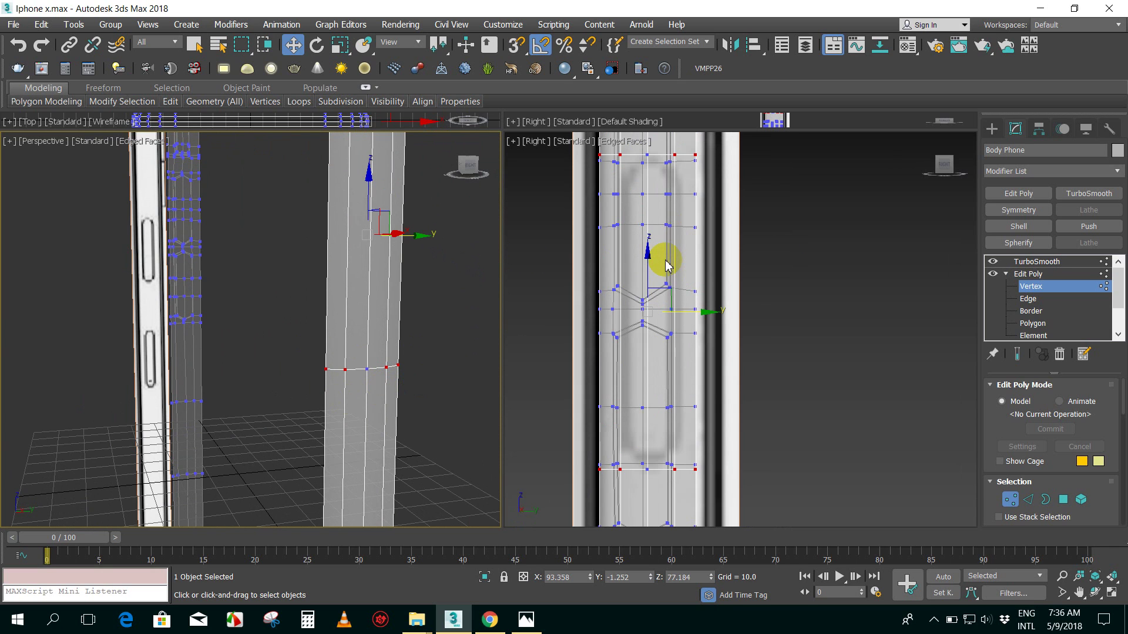
{"action": "left_click", "coordinate": [671, 294]}
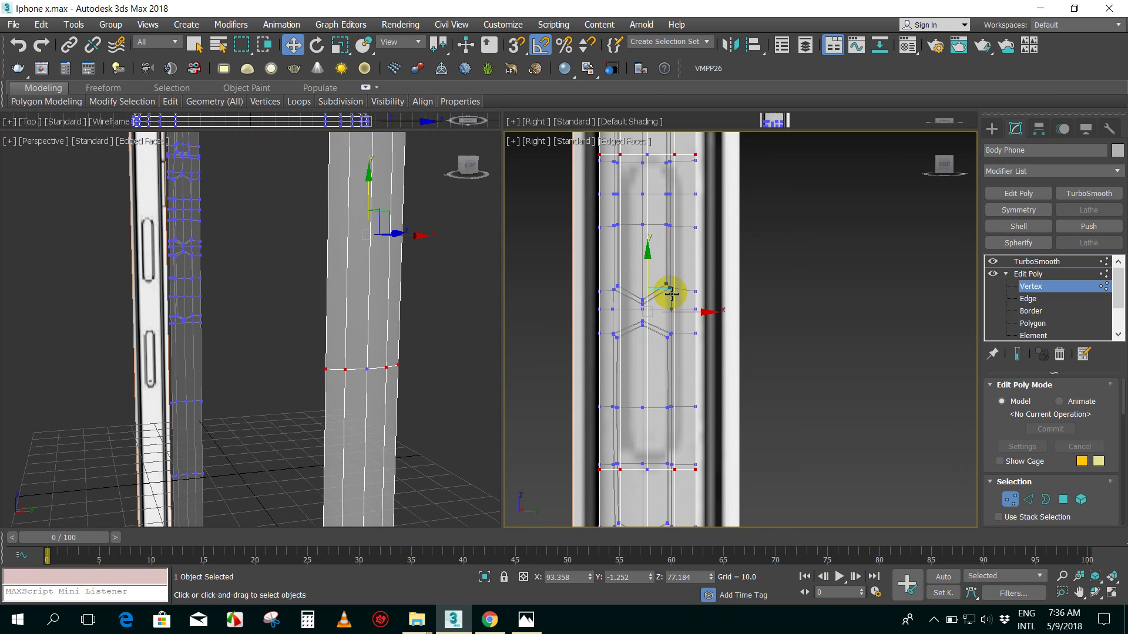
{"action": "right_click", "coordinate": [672, 293]}
- Scale the selected vertex rings slightly closer together in the side view
{"action": "left_click", "coordinate": [675, 323]}
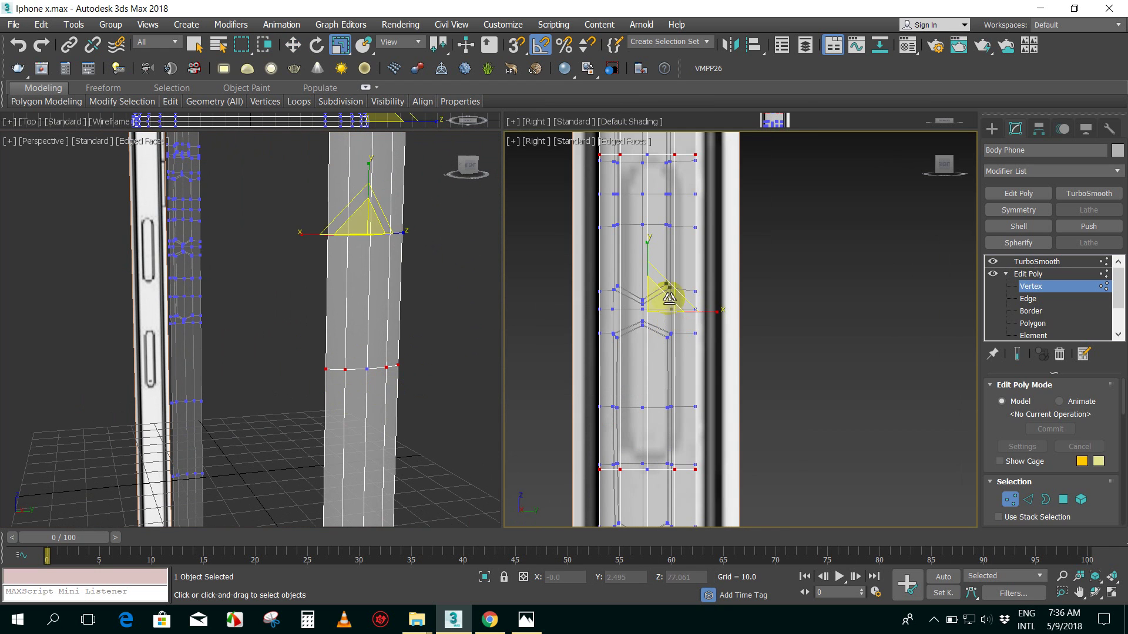
{"action": "left_click_drag", "start_coordinate": [670, 298], "coordinate": [646, 253]}
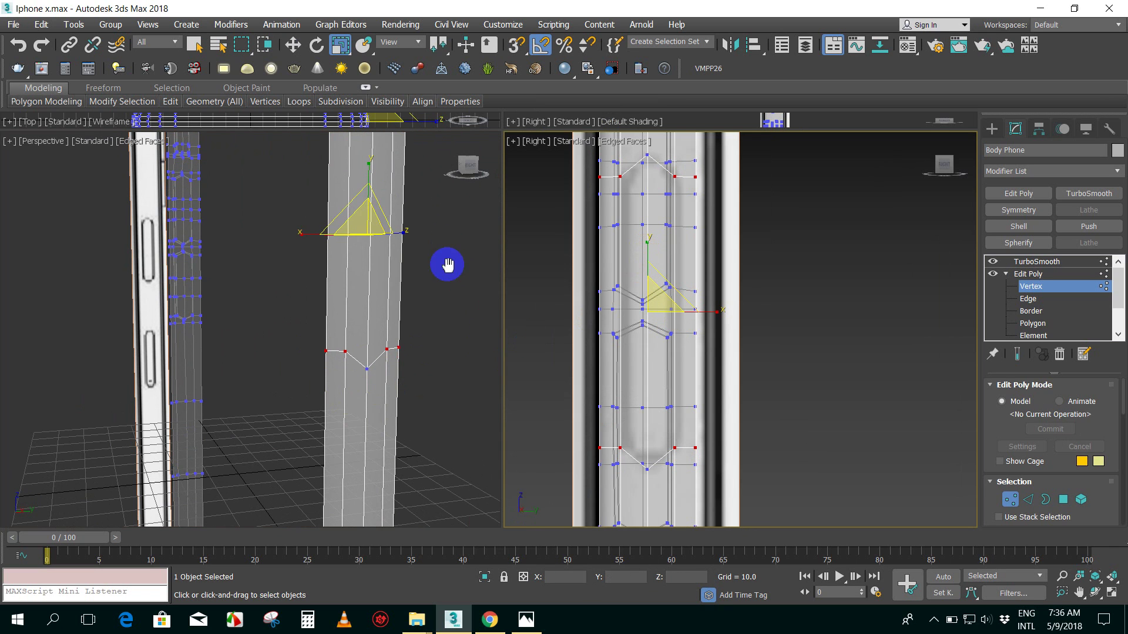
{"action": "mouse_move", "coordinate": [448, 264]}
{"action": "middle_mouse_down"}
{"action": "mouse_move", "coordinate": [441, 297]}
{"action": "mouse_move", "coordinate": [442, 269]}
{"action": "middle_mouse_up"}
{"action": "left_click", "coordinate": [667, 276]}
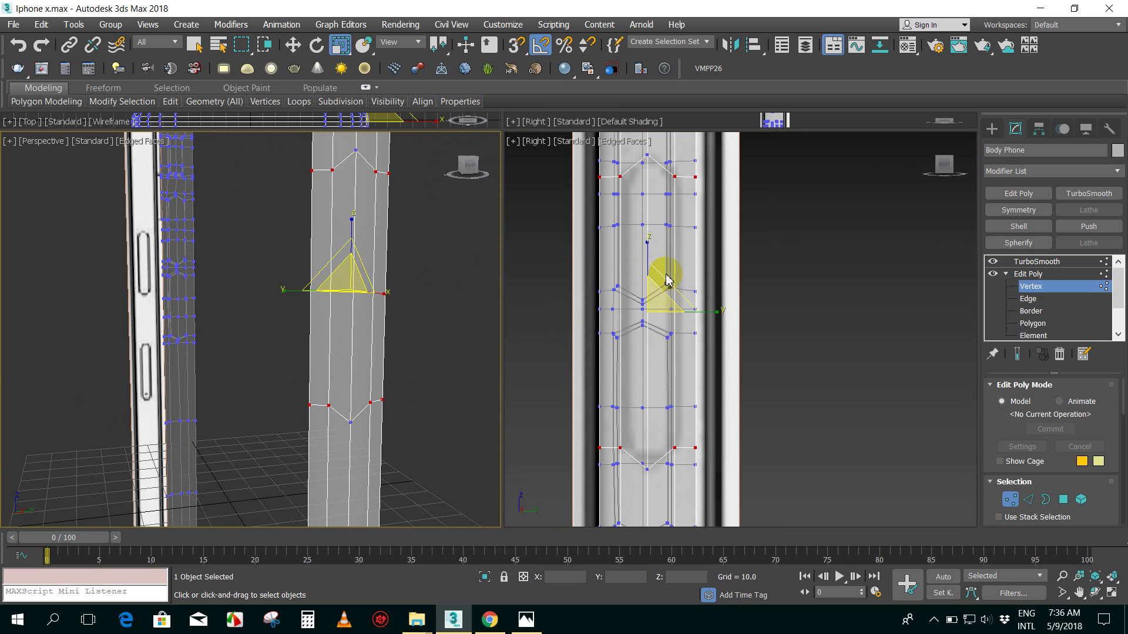
{"action": "left_click", "coordinate": [648, 247]}
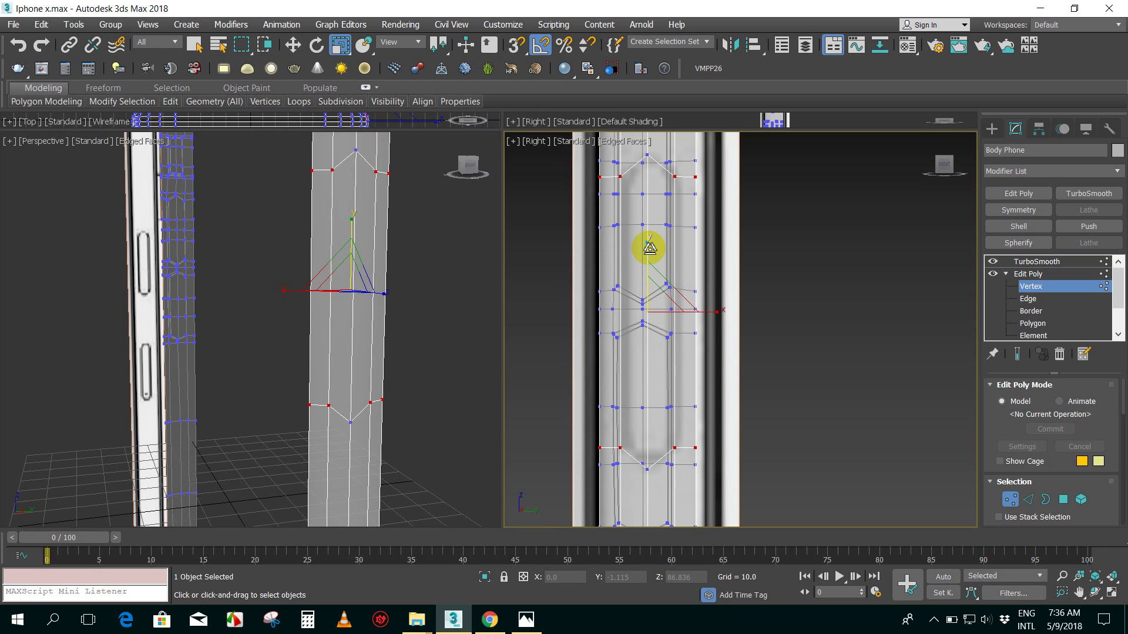
{"action": "left_click_drag", "start_coordinate": [649, 247], "coordinate": [646, 247]}
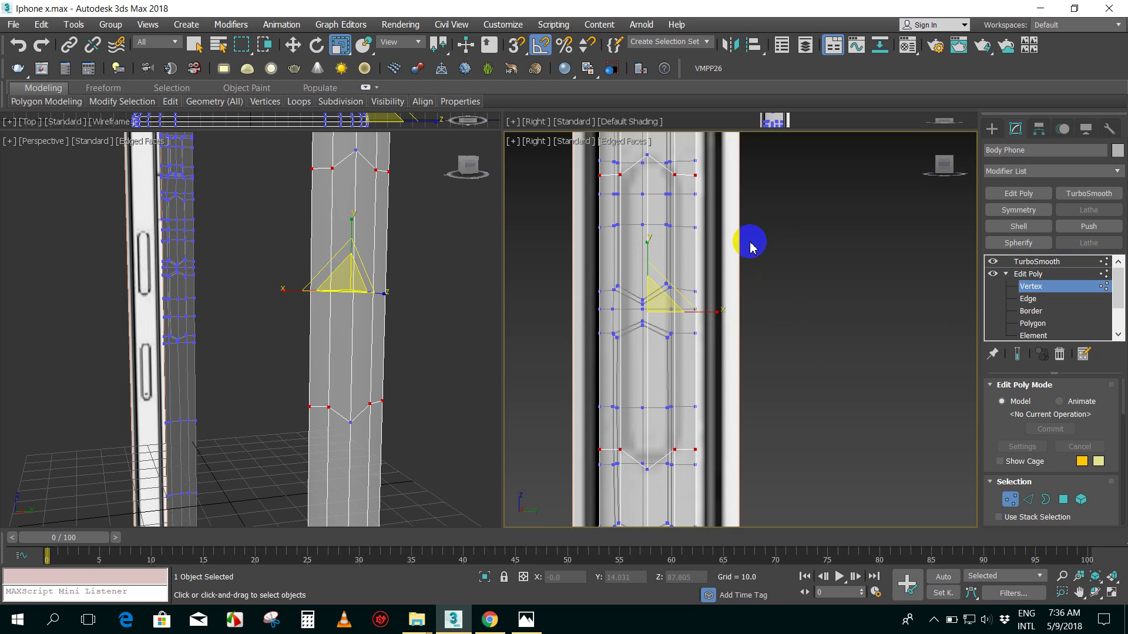
{"action": "left_click_drag", "start_coordinate": [726, 314], "coordinate": [726, 314]}
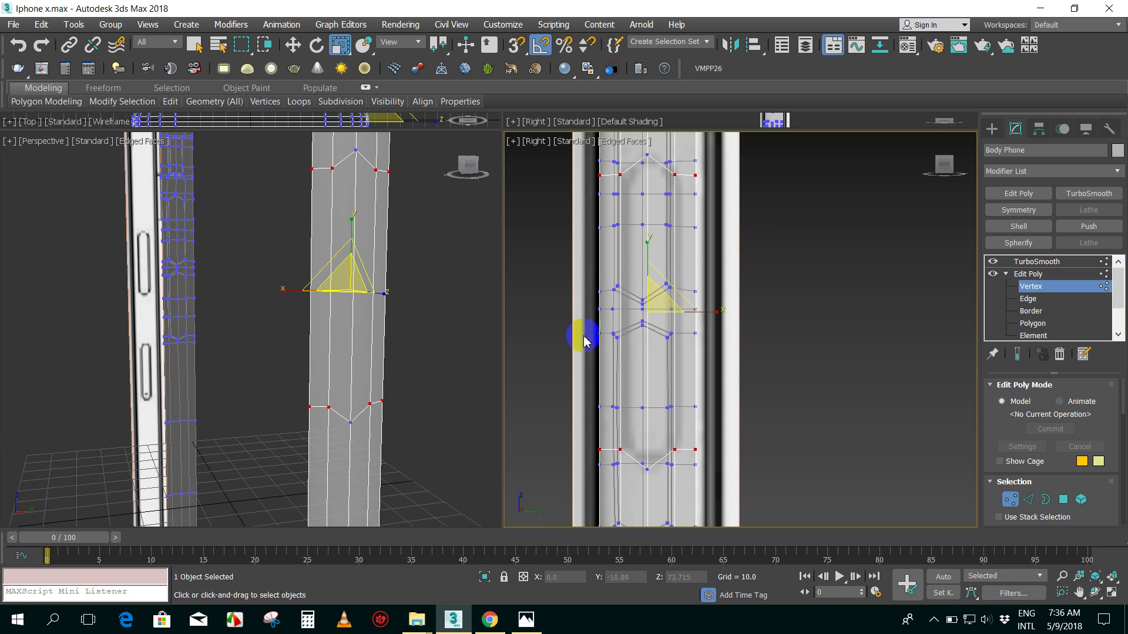
- Nudge the button outline's top and bottom tip vertices slightly along X
{"action": "left_click", "coordinate": [1034, 288]}
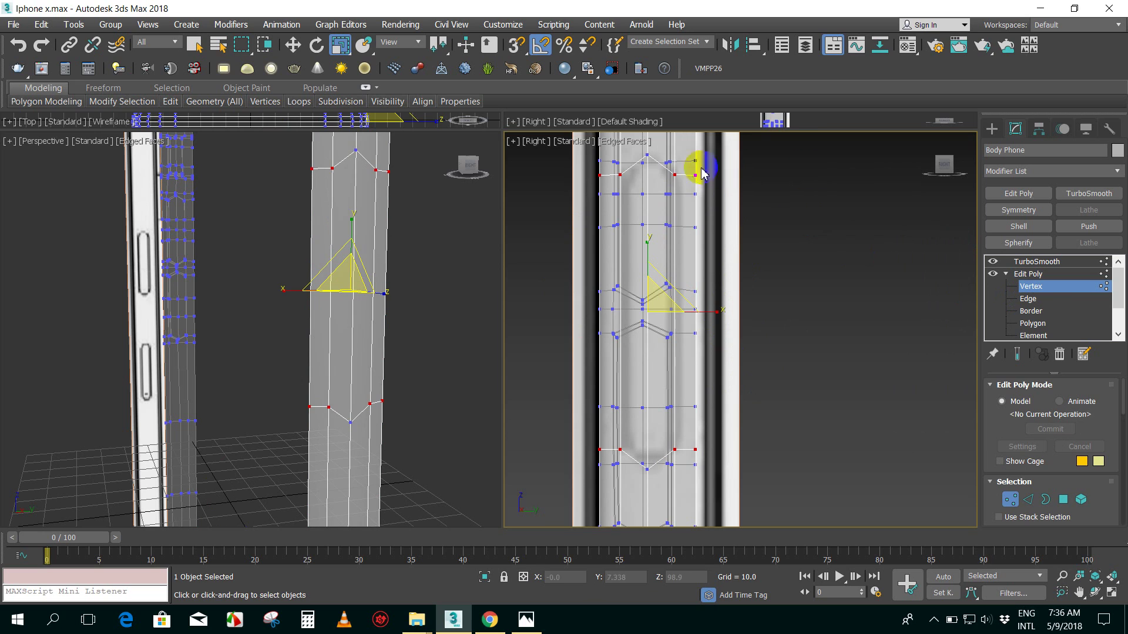
{"action": "left_click", "coordinate": [380, 171]}
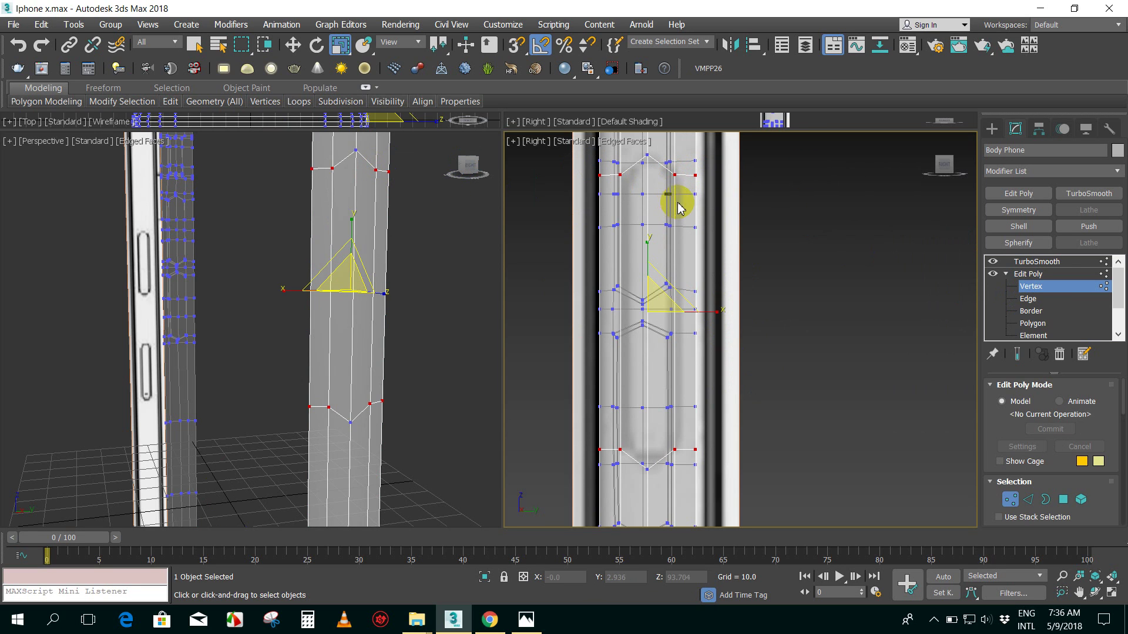
{"action": "left_click", "coordinate": [377, 169]}
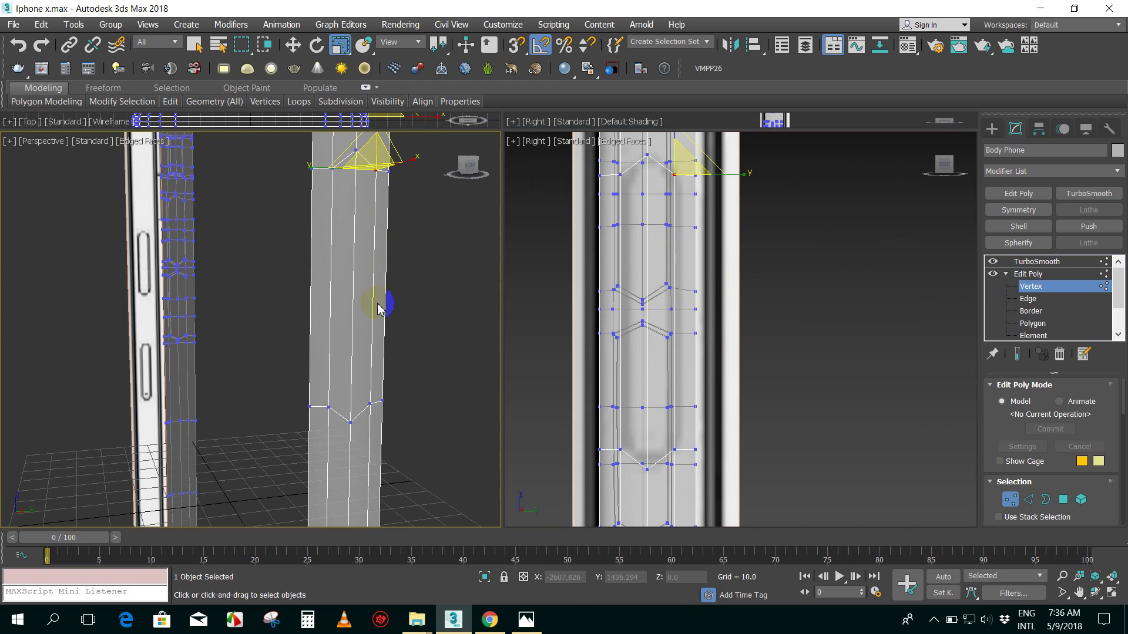
{"action": "left_click", "coordinate": [365, 412], "text": "ctrl"}
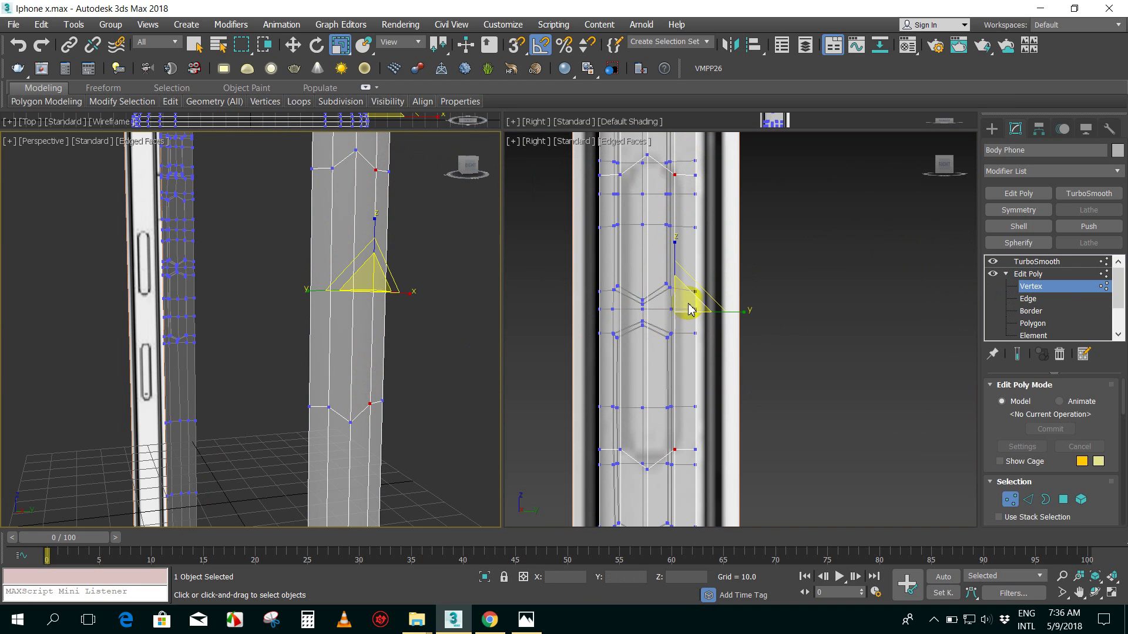
{"action": "left_click", "coordinate": [705, 314]}
{"action": "key", "text": "w"}
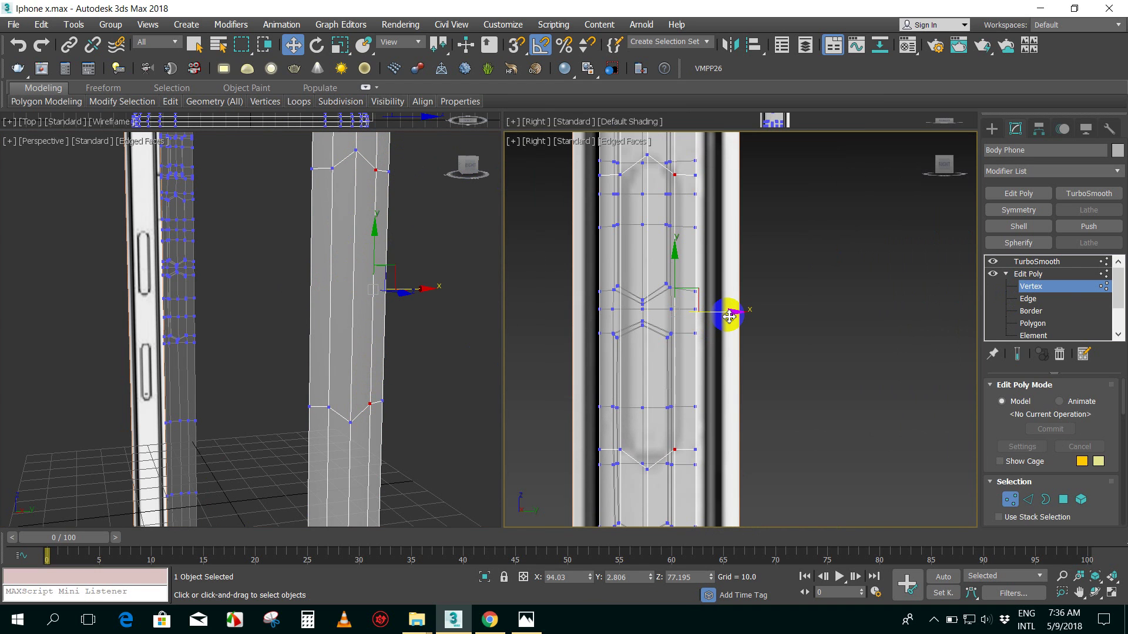
{"action": "left_click_drag", "start_coordinate": [728, 316], "coordinate": [733, 316]}
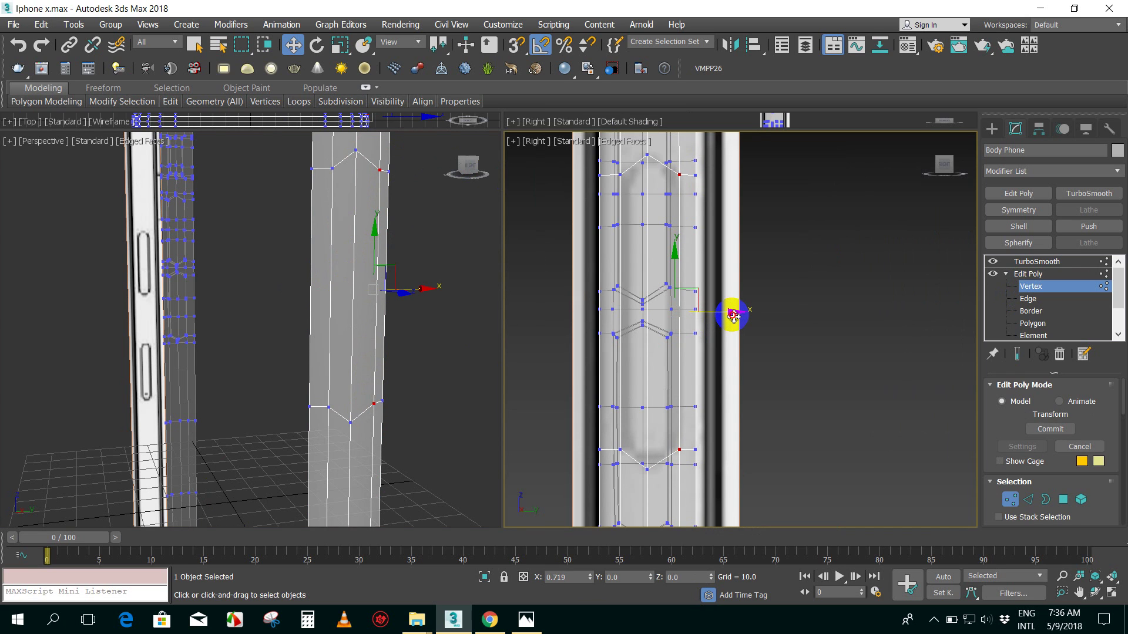
{"action": "left_click_drag", "start_coordinate": [733, 316], "coordinate": [733, 317]}
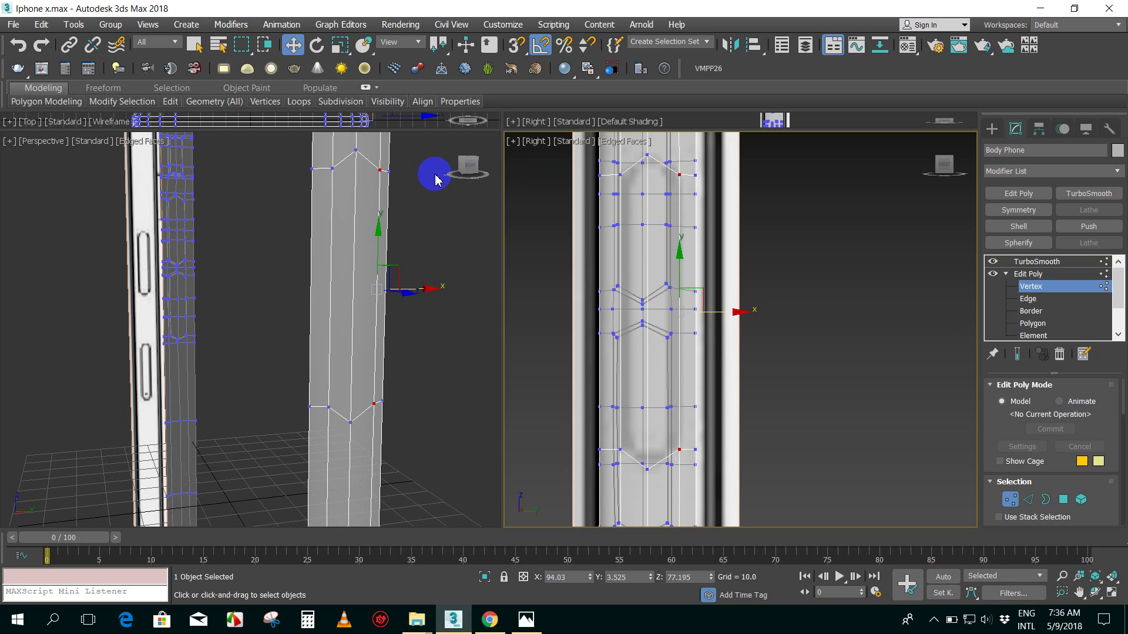
- Nudge the upper outline's two tip vertices along X, then deselect
{"action": "left_click", "coordinate": [357, 154]}
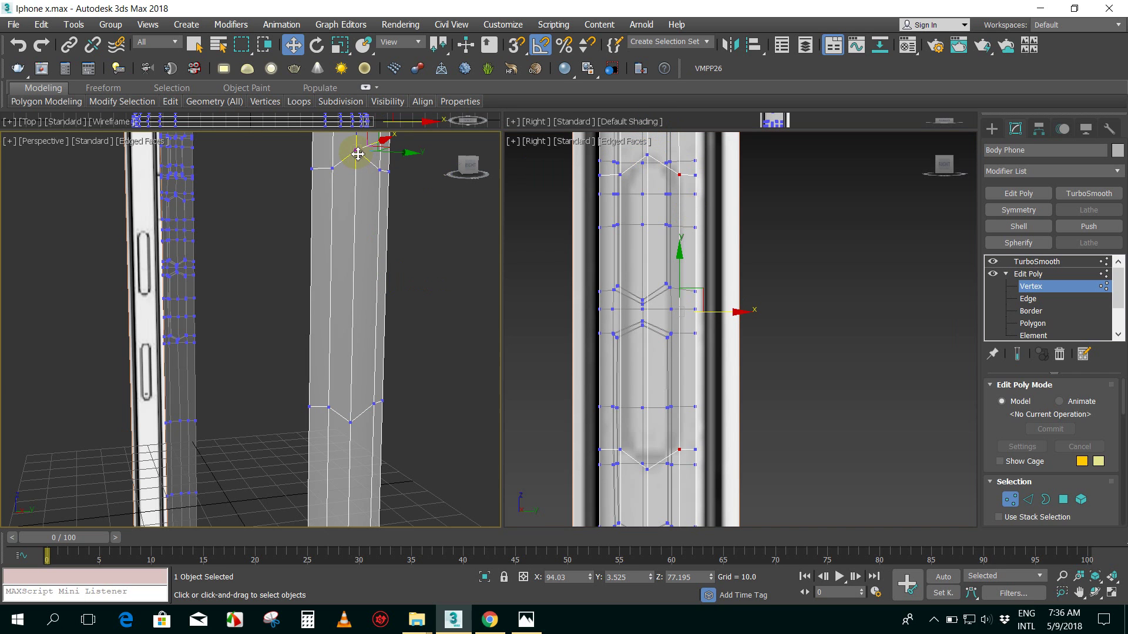
{"action": "left_click", "coordinate": [353, 423], "text": "ctrl"}
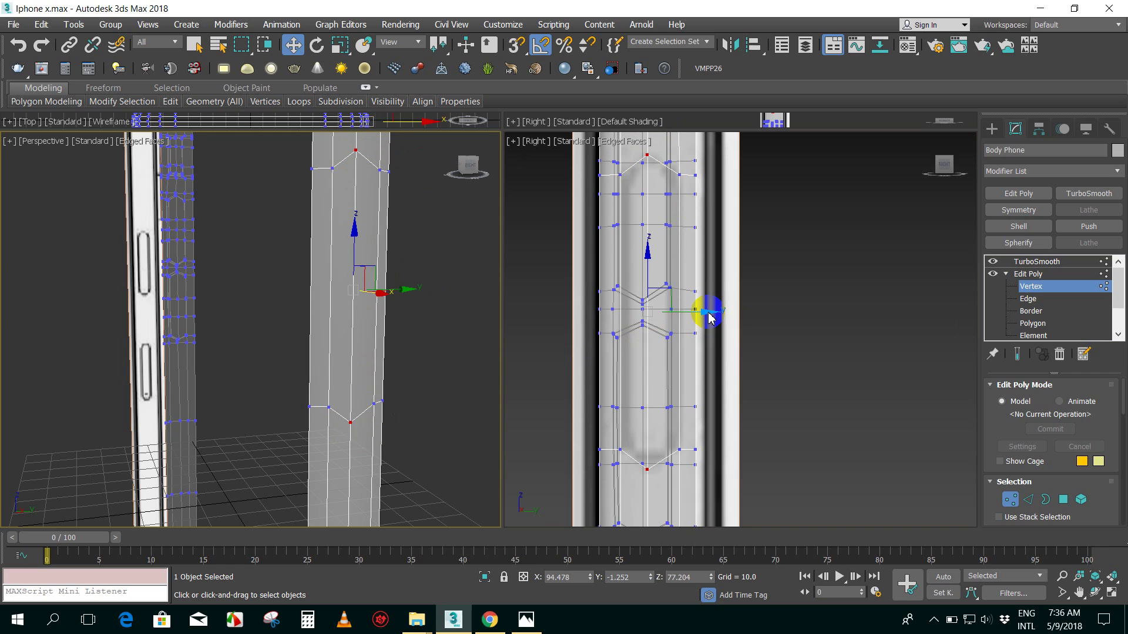
{"action": "left_click", "coordinate": [709, 315]}
{"action": "left_click_drag", "start_coordinate": [707, 315], "coordinate": [708, 314]}
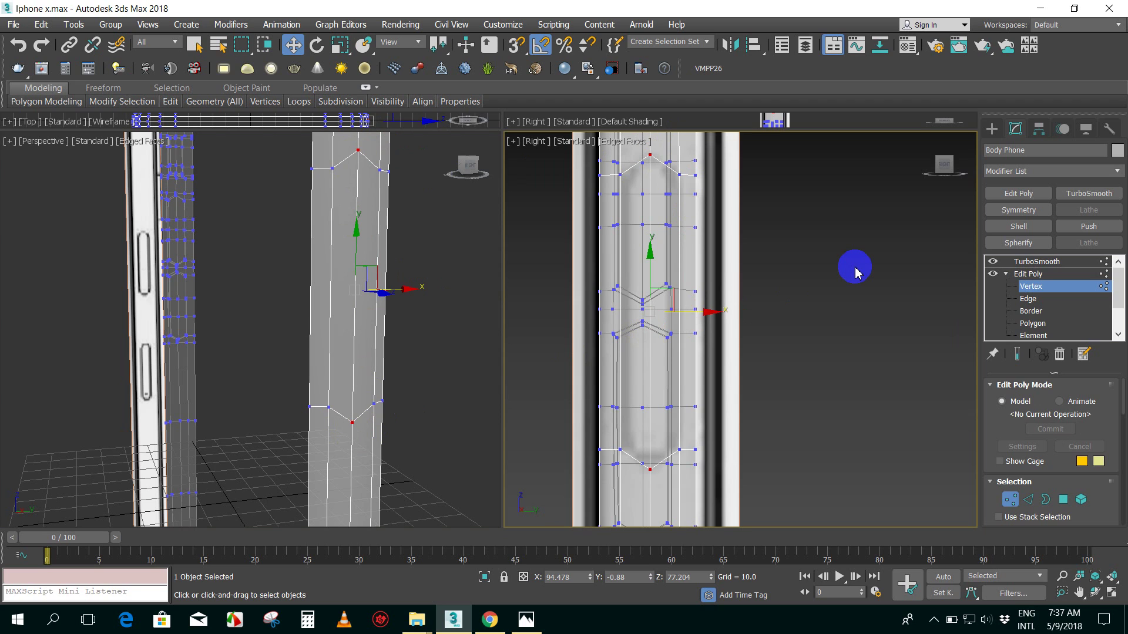
{"action": "left_click", "coordinate": [855, 271]}
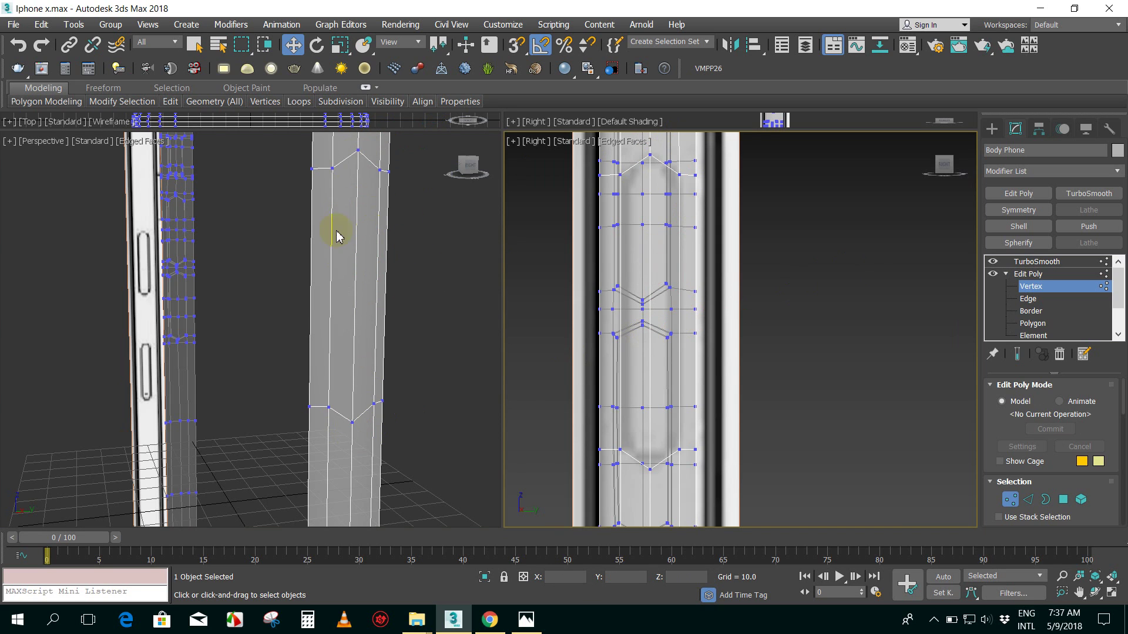
- At Polygon level, select both adjacent tall button faces and bring up the quad menu
{"action": "left_click", "coordinate": [310, 171]}
{"action": "left_click", "coordinate": [1032, 323]}
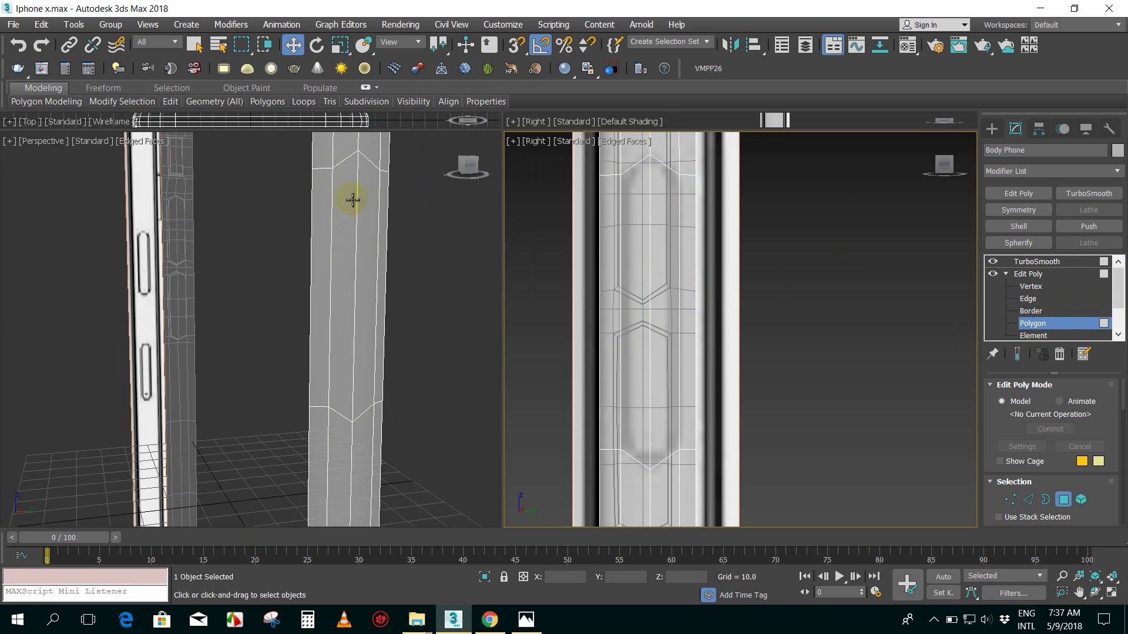
{"action": "left_click", "coordinate": [352, 200]}
{"action": "left_click", "coordinate": [371, 186], "text": "ctrl"}
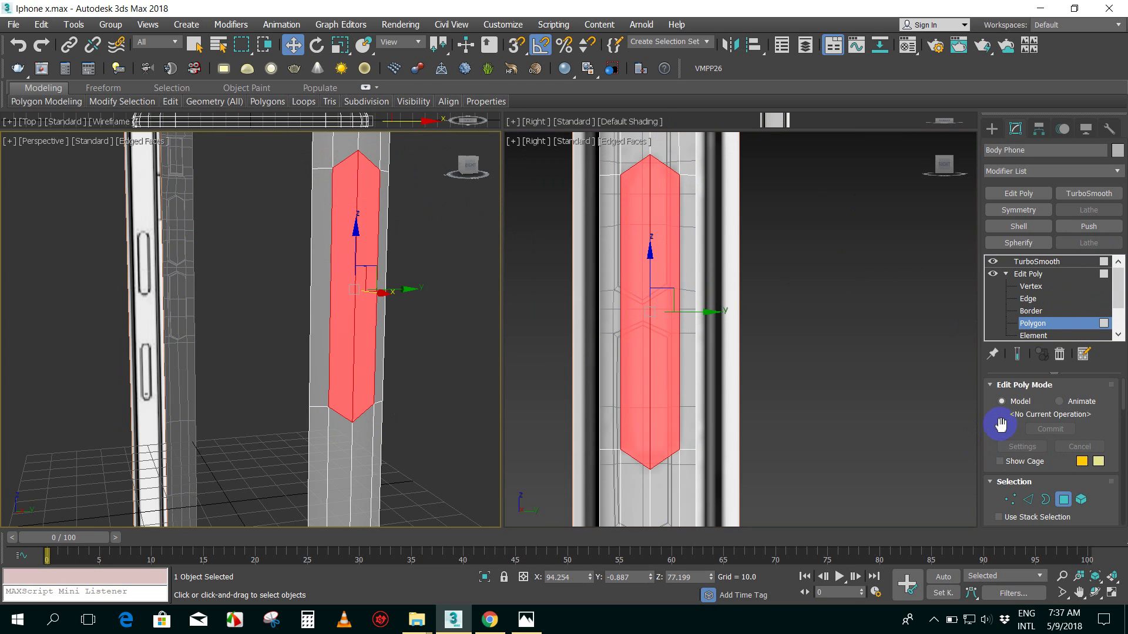
{"action": "left_click_drag", "start_coordinate": [997, 427], "coordinate": [998, 409]}
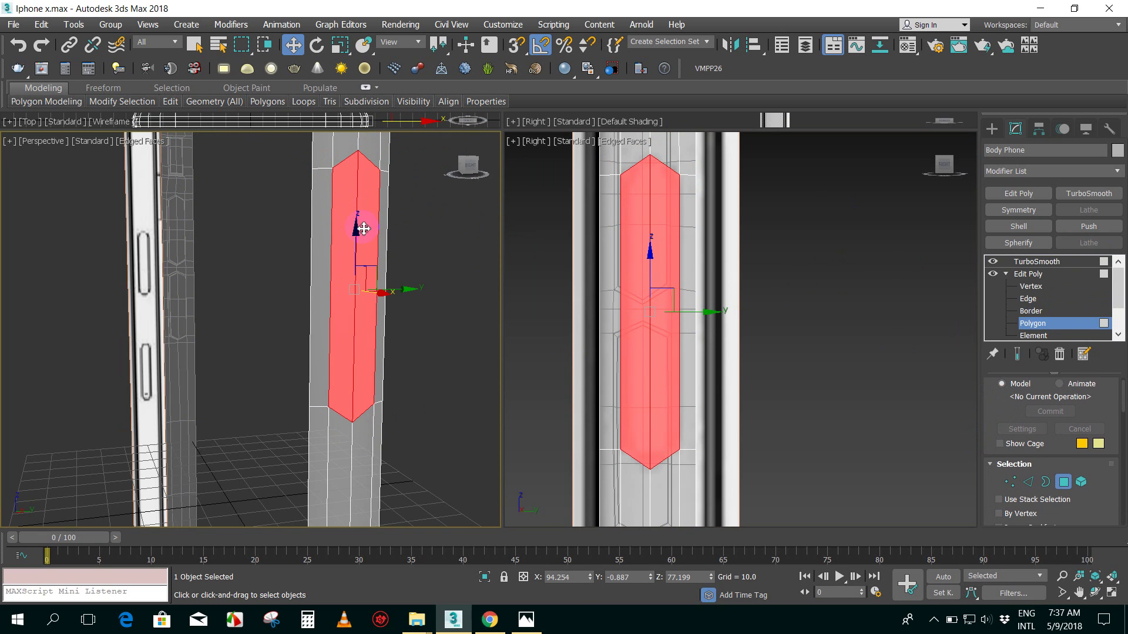
{"action": "left_click_drag", "start_coordinate": [1001, 406], "coordinate": [1004, 506]}
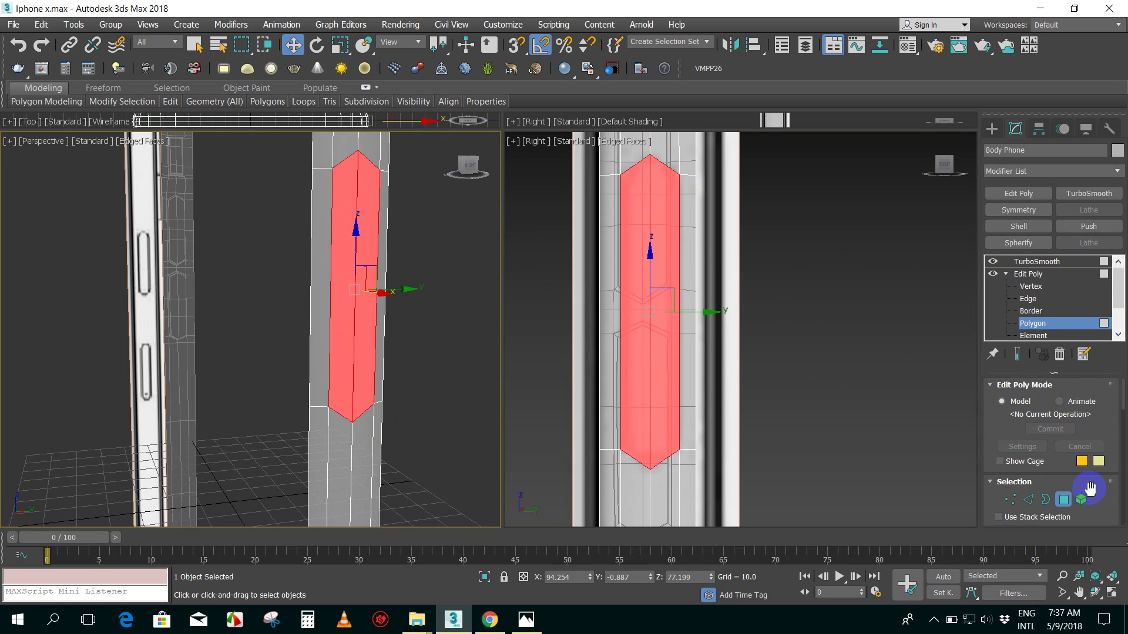
{"action": "right_click", "coordinate": [368, 223]}
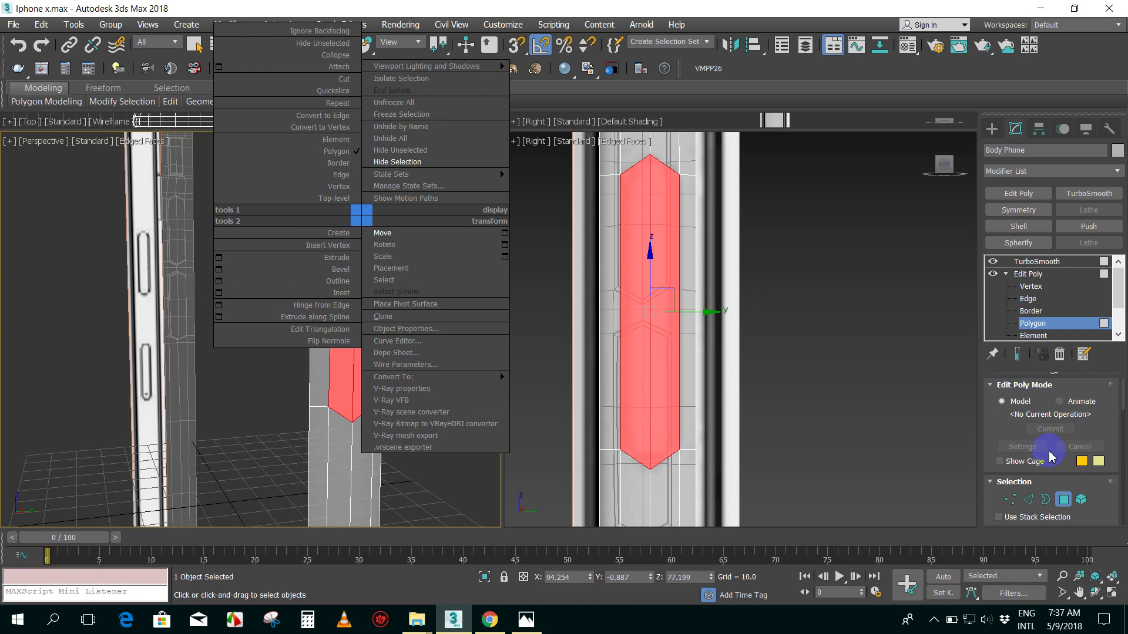
- Inset the selected button faces by 0.486
{"action": "left_click", "coordinate": [218, 293]}
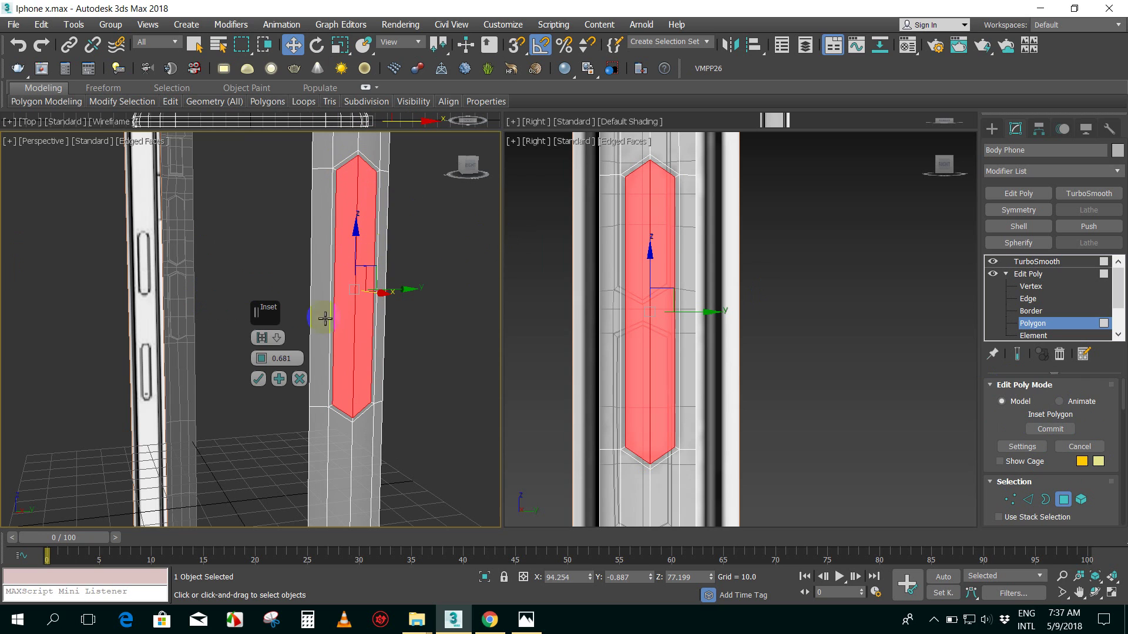
{"action": "left_click_drag", "start_coordinate": [257, 358], "coordinate": [259, 362]}
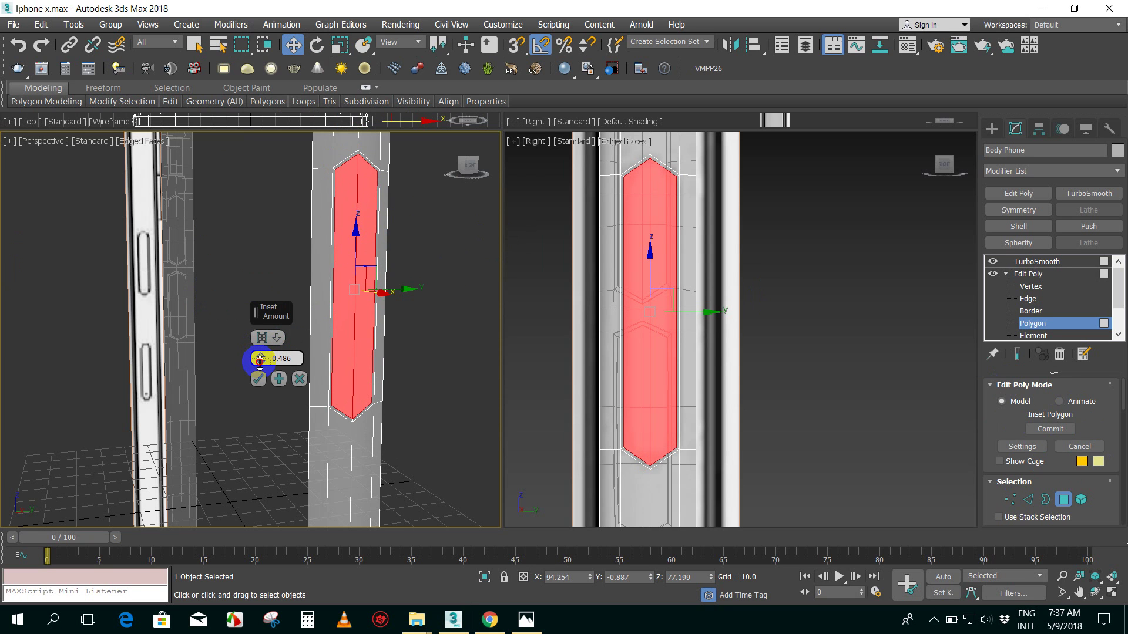
{"action": "left_click", "coordinate": [258, 379]}
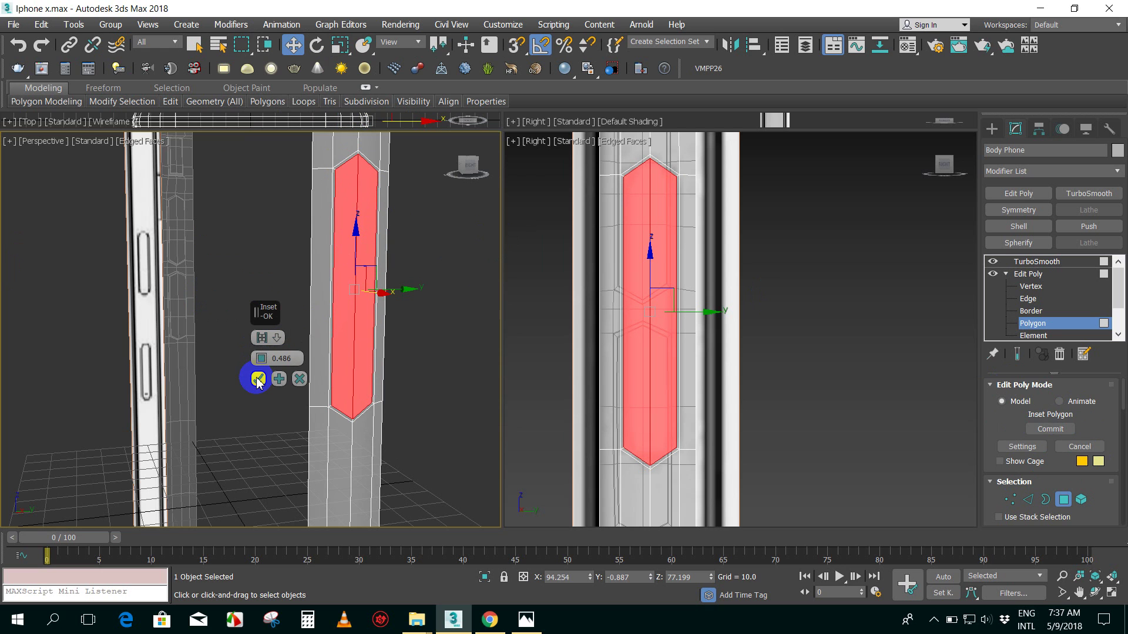
{"action": "left_click", "coordinate": [257, 379]}
- Slide the inset button faces slightly along X, then bring up the iPhone X reference photo
{"action": "middle_click_drag", "start_coordinate": [478, 351], "coordinate": [411, 311], "text": "alt"}
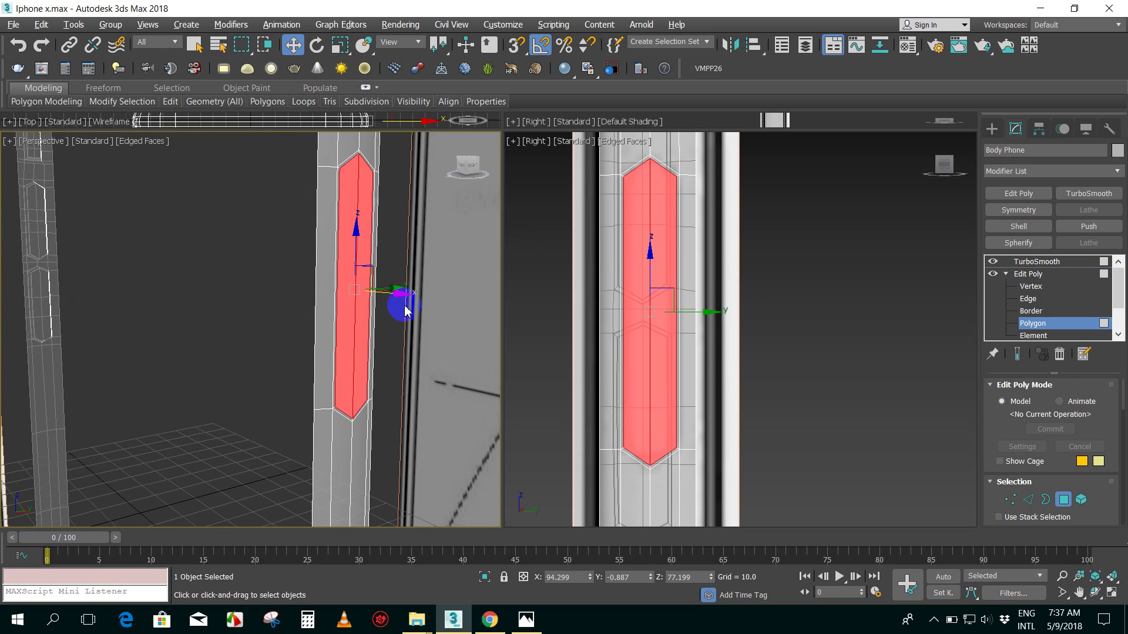
{"action": "left_click", "coordinate": [400, 294]}
{"action": "left_click_drag", "start_coordinate": [401, 296], "coordinate": [395, 307]}
{"action": "middle_click_drag", "start_coordinate": [395, 307], "coordinate": [466, 317], "text": "alt"}
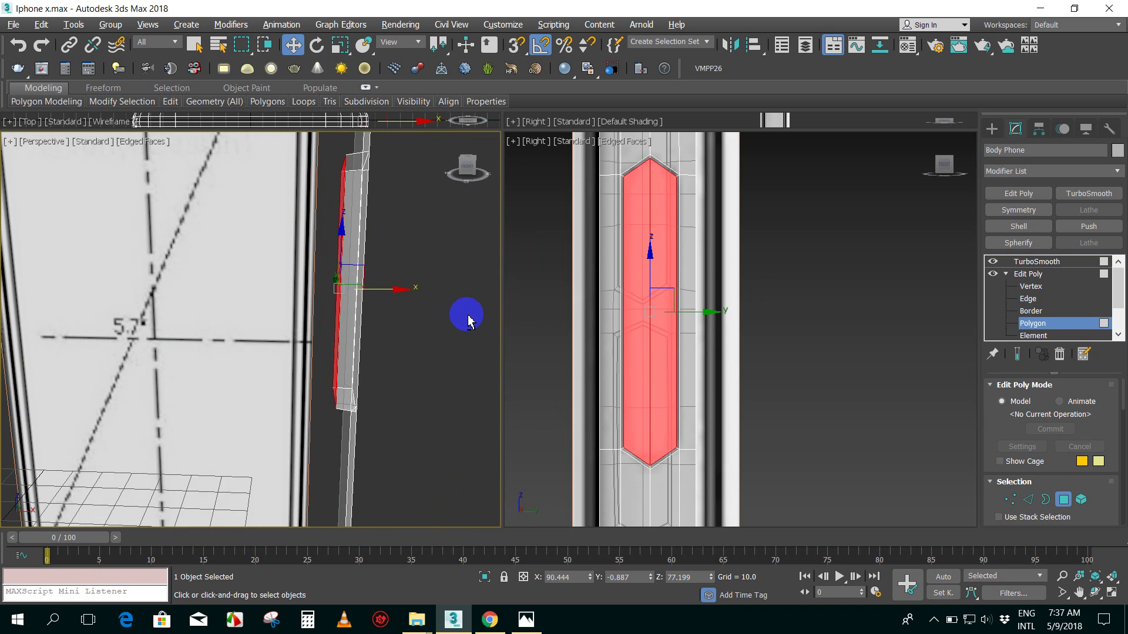
{"action": "left_click", "coordinate": [399, 293]}
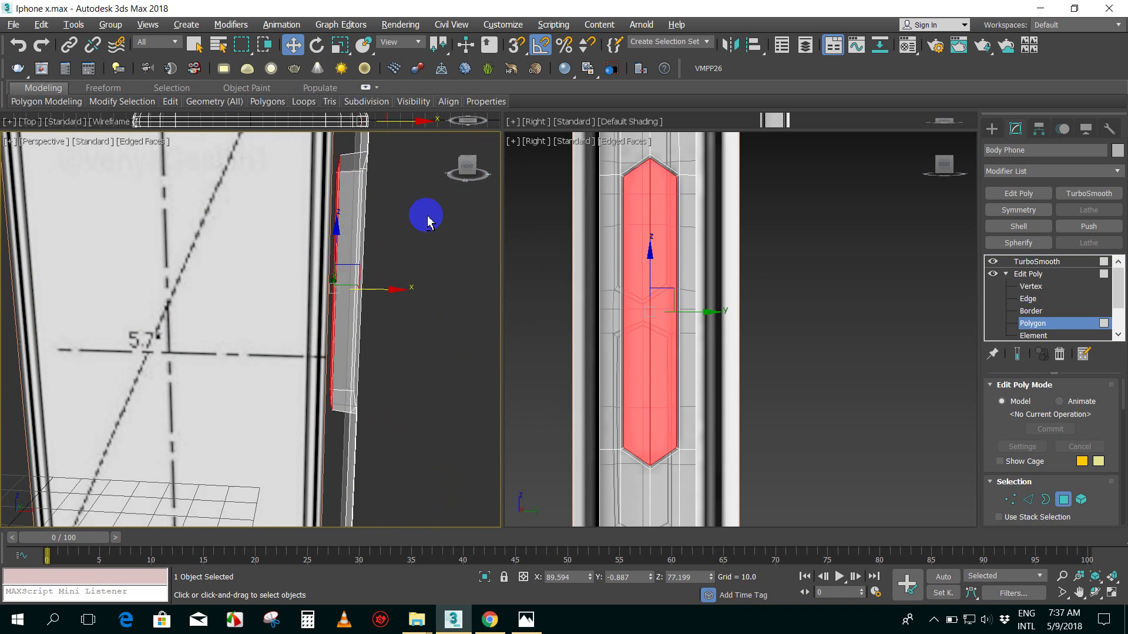
{"action": "mouse_move", "coordinate": [426, 215]}
{"action": "middle_mouse_down", "text": "alt"}
{"action": "mouse_move", "coordinate": [325, 222]}
{"action": "mouse_move", "coordinate": [415, 235]}
{"action": "middle_mouse_up", "text": "alt"}
{"action": "left_click_drag", "start_coordinate": [401, 292], "coordinate": [404, 292]}
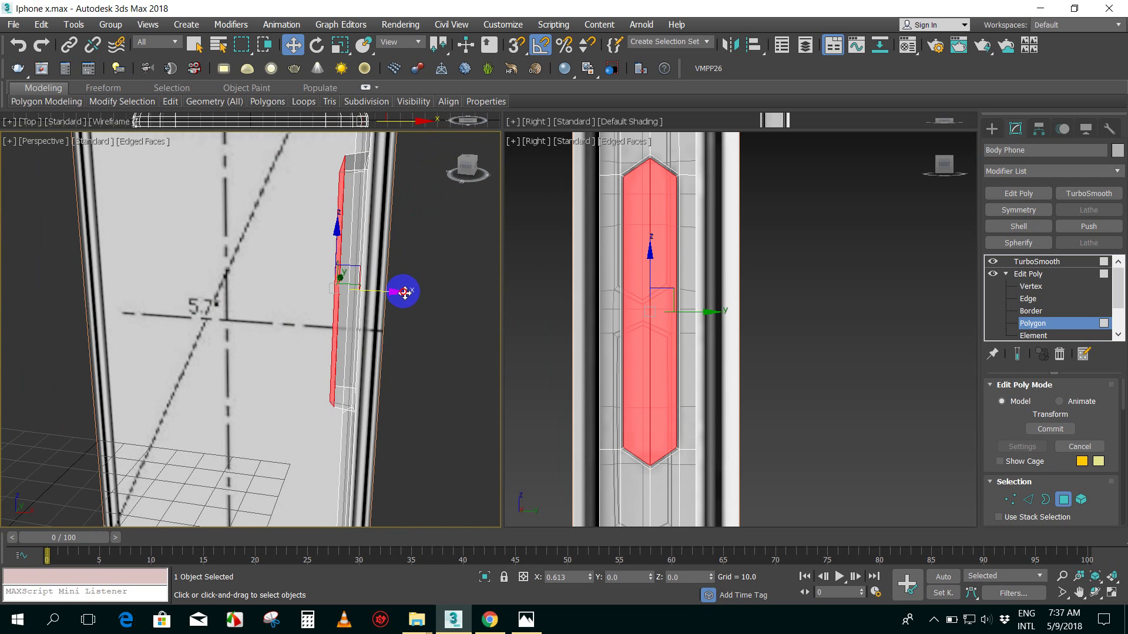
{"action": "mouse_move", "coordinate": [443, 242]}
{"action": "middle_mouse_down", "text": "alt"}
{"action": "mouse_move", "coordinate": [289, 222]}
{"action": "mouse_move", "coordinate": [360, 245]}
{"action": "mouse_move", "coordinate": [393, 241]}
{"action": "mouse_move", "coordinate": [383, 212]}
{"action": "mouse_move", "coordinate": [332, 202]}
{"action": "mouse_move", "coordinate": [376, 205]}
{"action": "mouse_move", "coordinate": [510, 353]}
{"action": "middle_mouse_up", "text": "alt"}
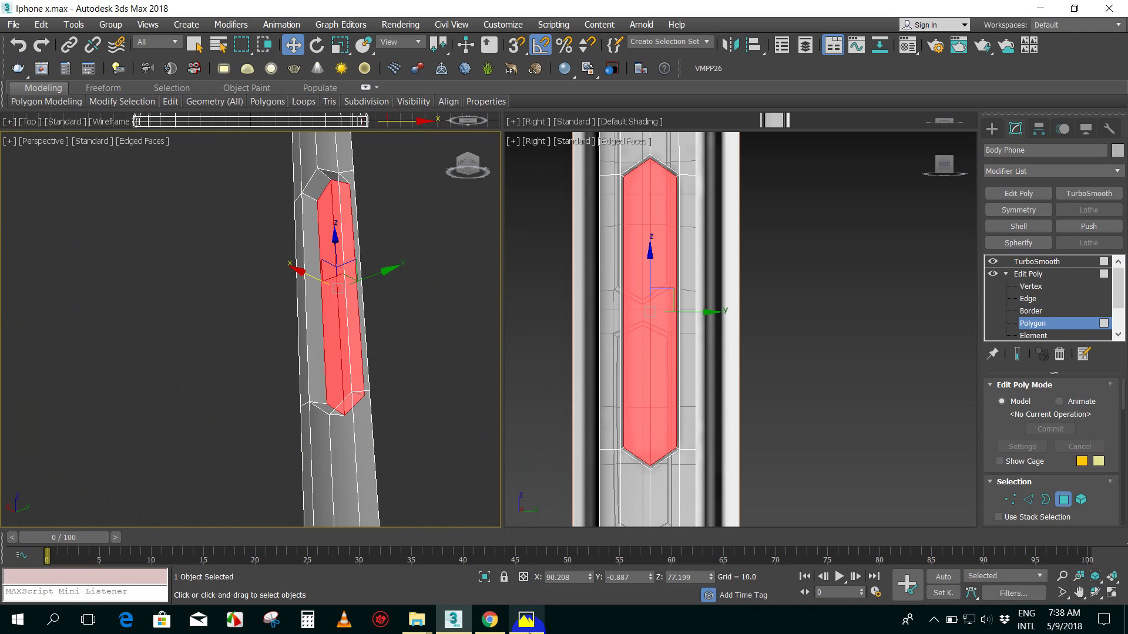
{"action": "left_click", "coordinate": [526, 620]}
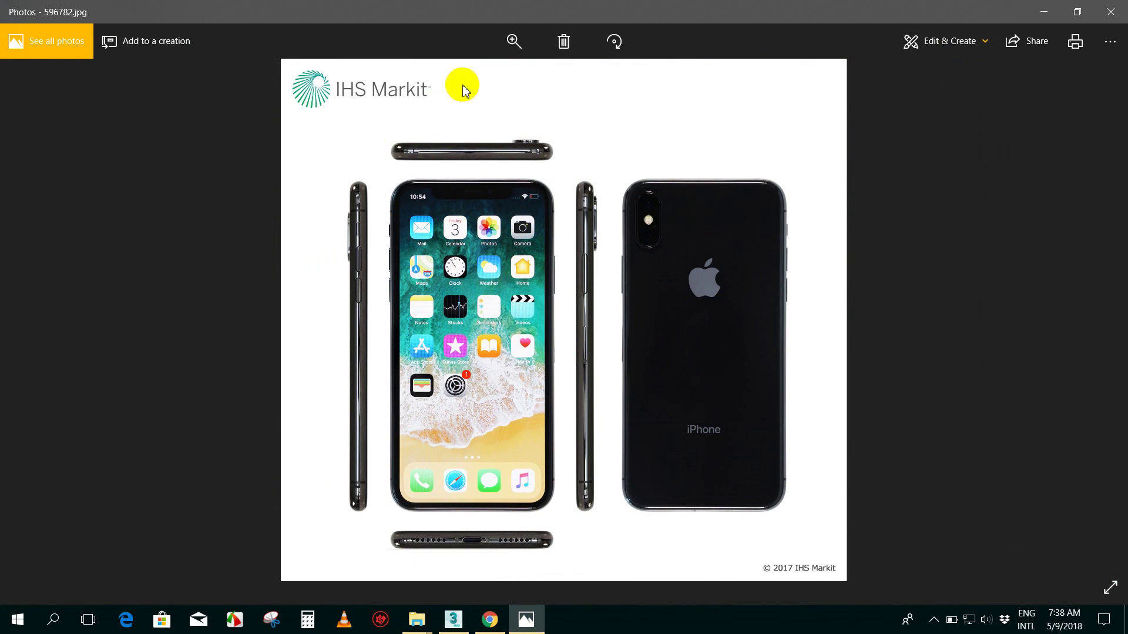
- Zoom the reference photo in on the iPhone X side buttons, then go back to 3ds Max
{"action": "left_click", "coordinate": [514, 41]}
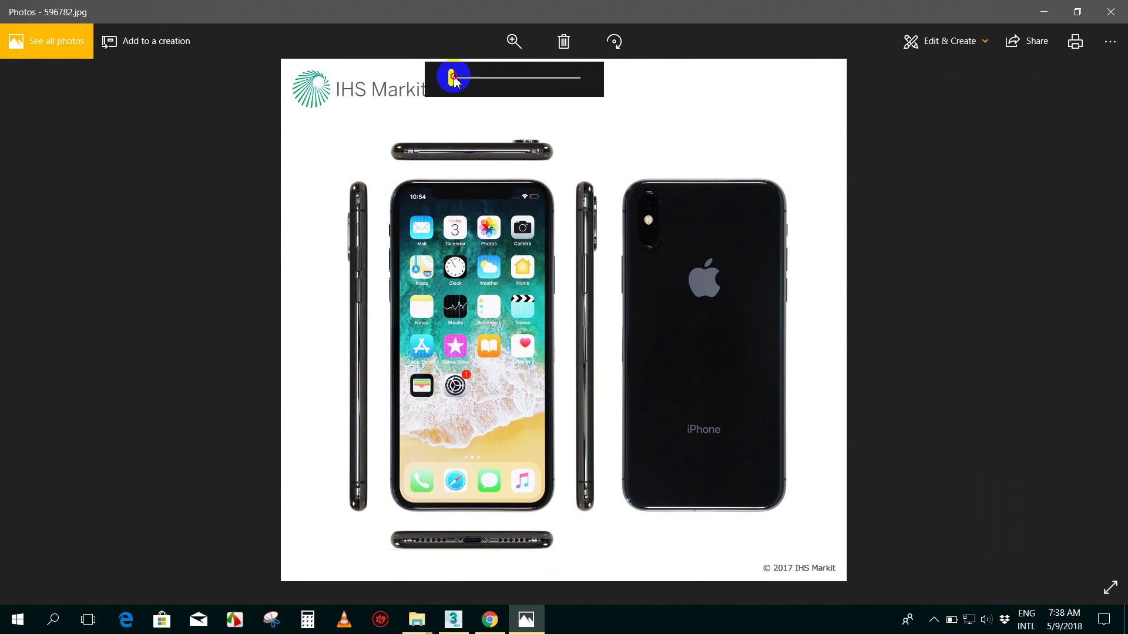
{"action": "left_click_drag", "start_coordinate": [454, 80], "coordinate": [459, 77]}
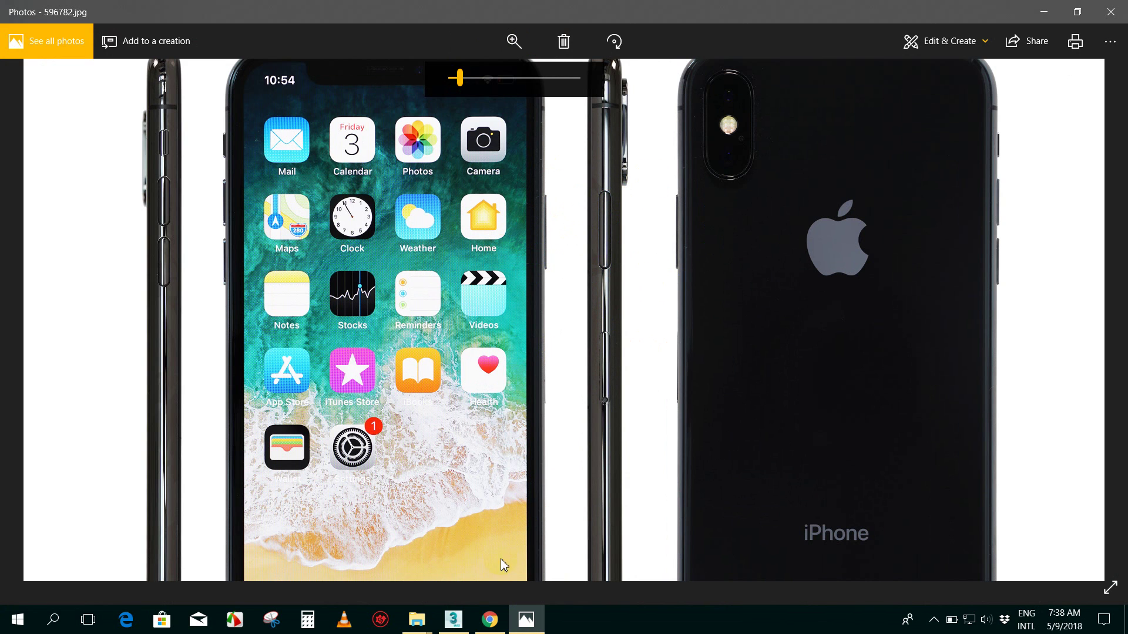
{"action": "left_click", "coordinate": [453, 619]}
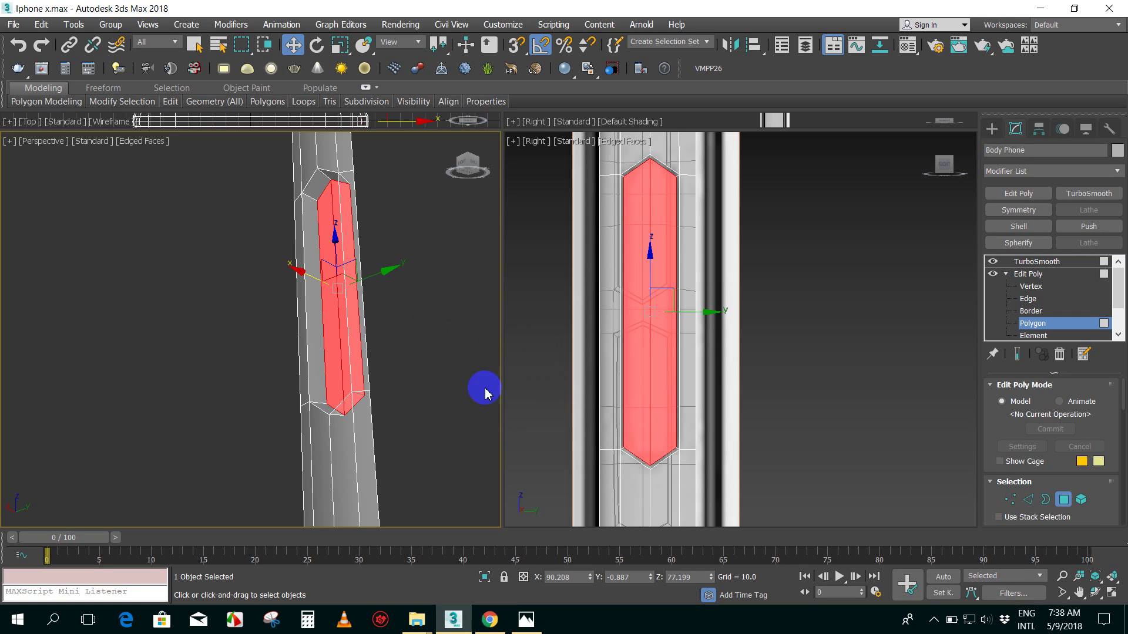
{"action": "mouse_move", "coordinate": [485, 394]}
{"action": "middle_mouse_down", "text": "alt"}
{"action": "mouse_move", "coordinate": [394, 241]}
{"action": "mouse_move", "coordinate": [495, 231]}
{"action": "middle_mouse_up", "text": "alt"}
{"action": "left_click", "coordinate": [439, 219]}
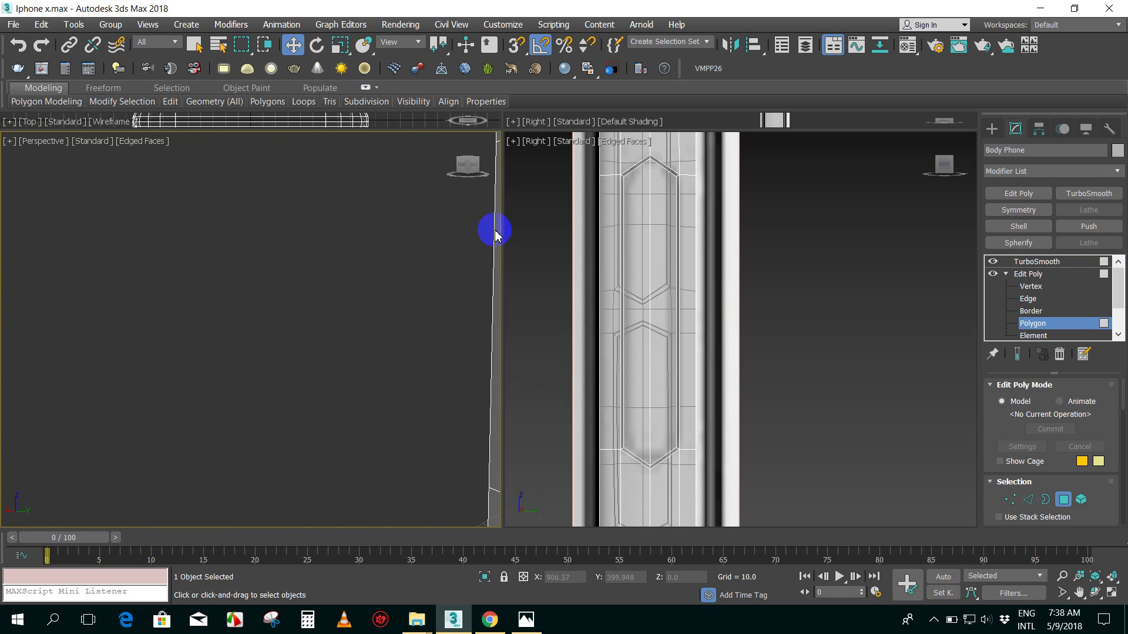
{"action": "mouse_move", "coordinate": [380, 235]}
{"action": "middle_mouse_down"}
{"action": "mouse_move", "coordinate": [264, 239]}
{"action": "mouse_move", "coordinate": [310, 267]}
{"action": "mouse_move", "coordinate": [231, 234]}
{"action": "middle_mouse_up"}
{"action": "key", "text": "ctrl+z"}
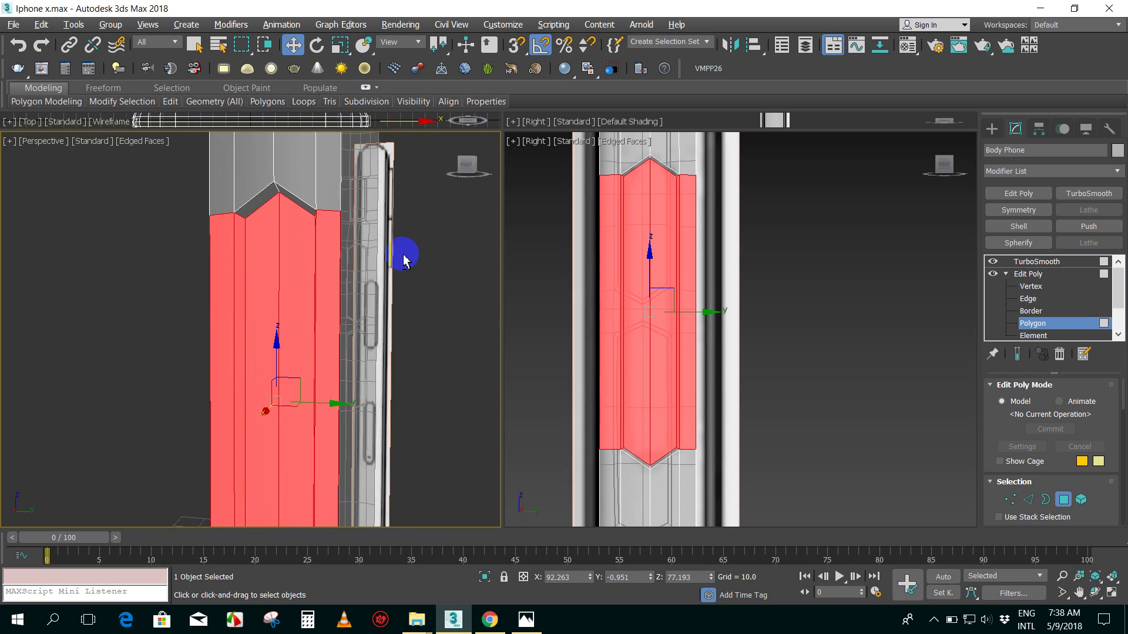
{"action": "middle_click_drag", "start_coordinate": [403, 244], "coordinate": [392, 256], "text": "alt"}
{"action": "left_click", "coordinate": [370, 251]}
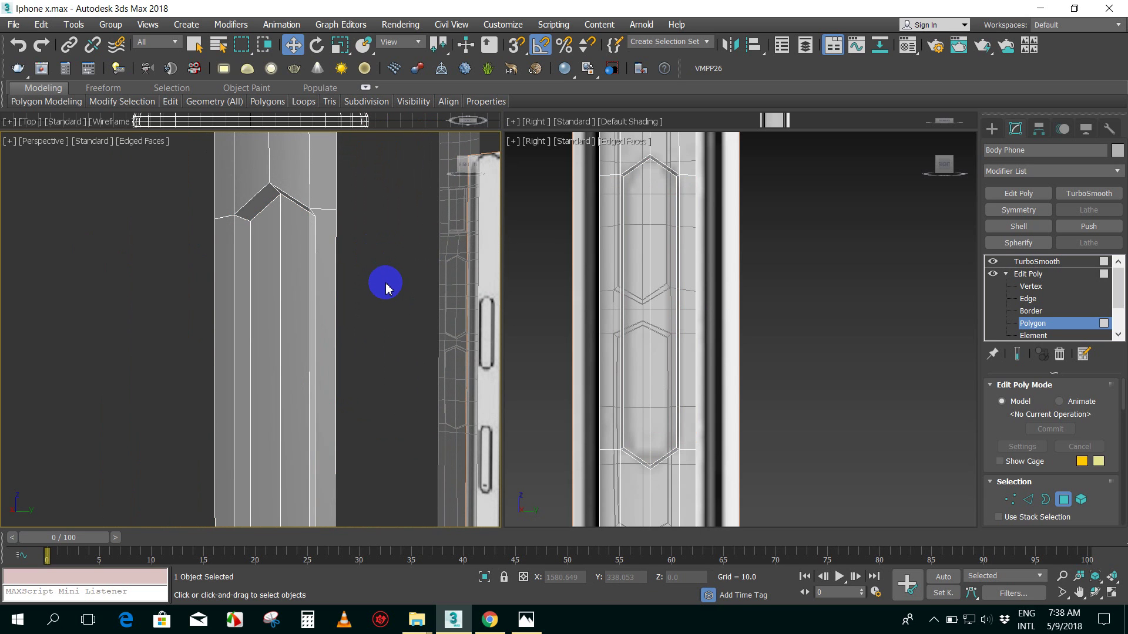
{"action": "scroll", "coordinate": [384, 285], "scroll_direction": "down", "scroll_amount": 4}
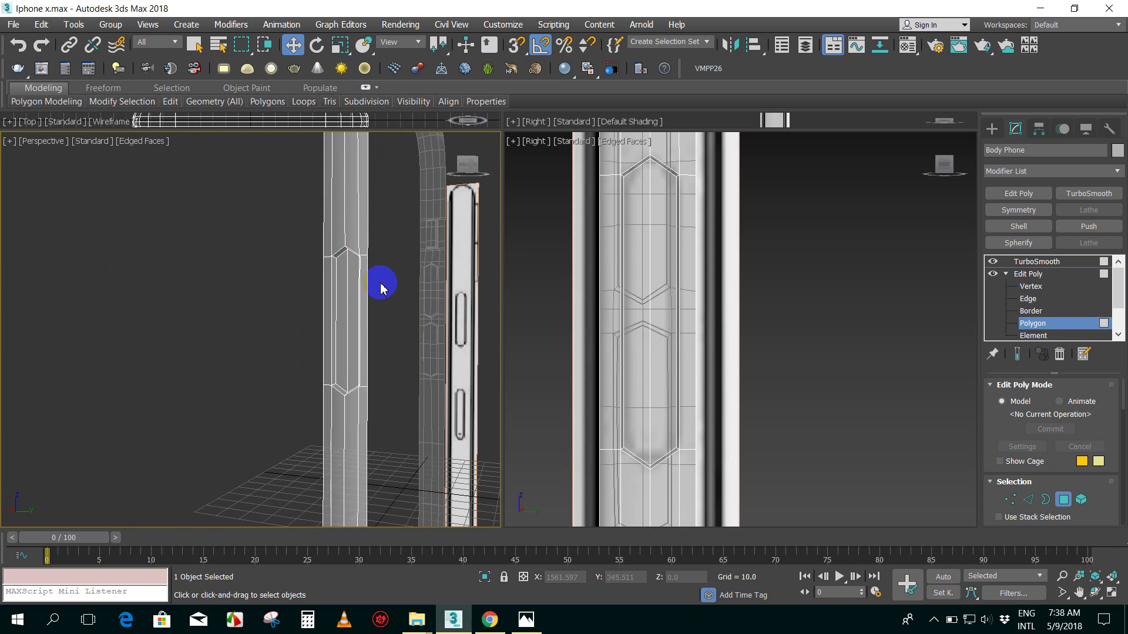
{"action": "scroll", "coordinate": [380, 288], "scroll_direction": "up", "scroll_amount": 5}
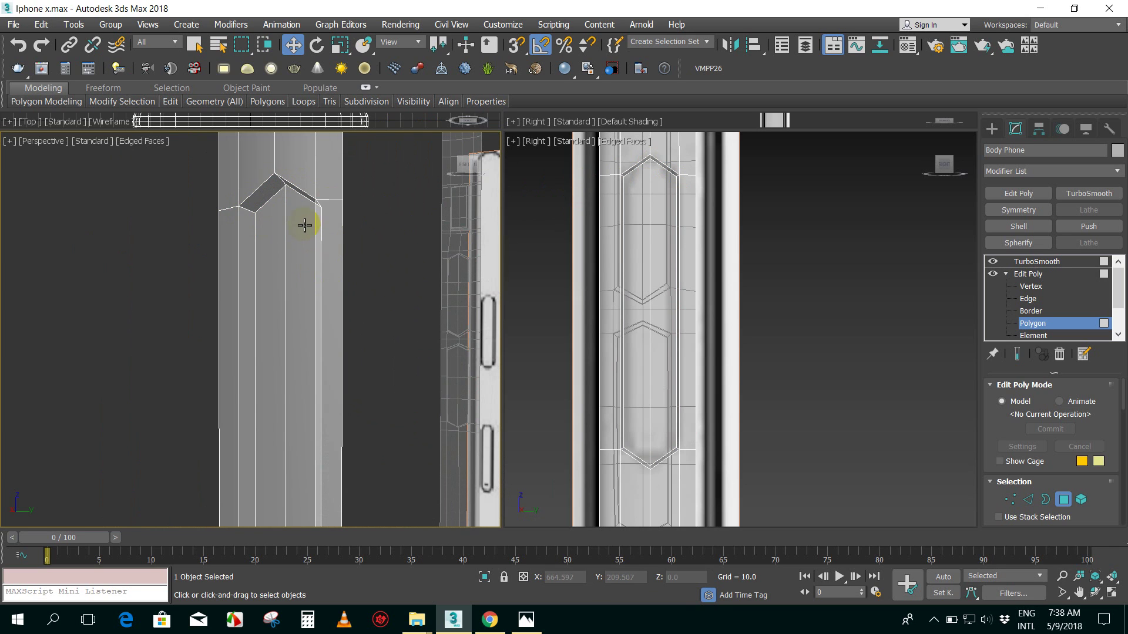
{"action": "scroll", "coordinate": [304, 225], "scroll_direction": "up", "scroll_amount": 2}
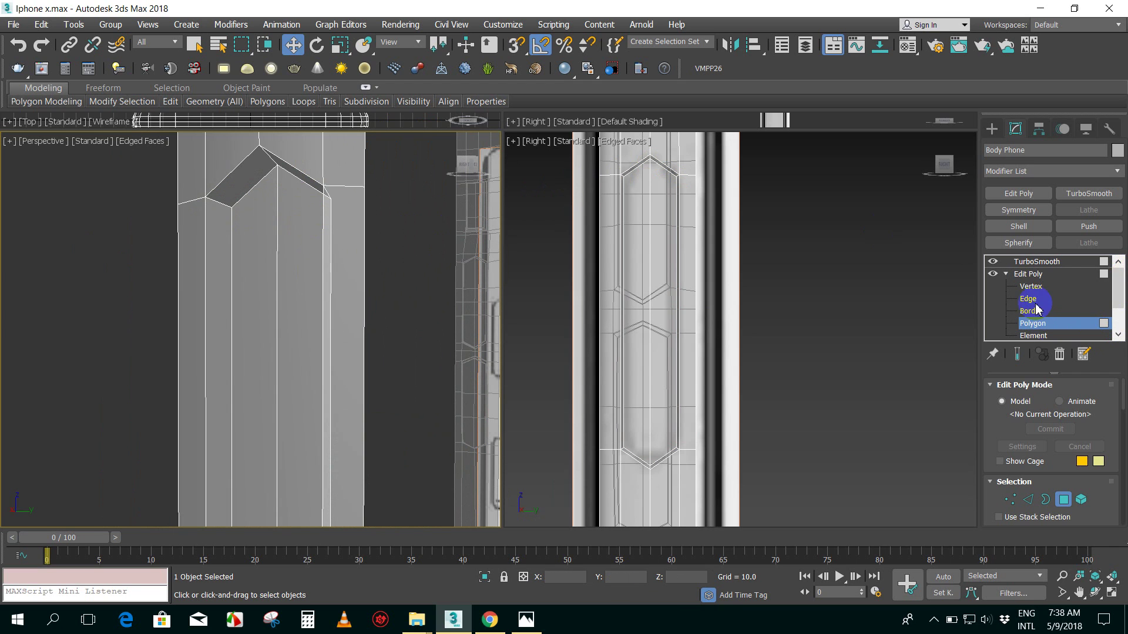
- At Edge level, select one hexagon button edge and extend it to a ring
{"action": "left_click", "coordinate": [1029, 298]}
{"action": "left_click", "coordinate": [229, 209]}
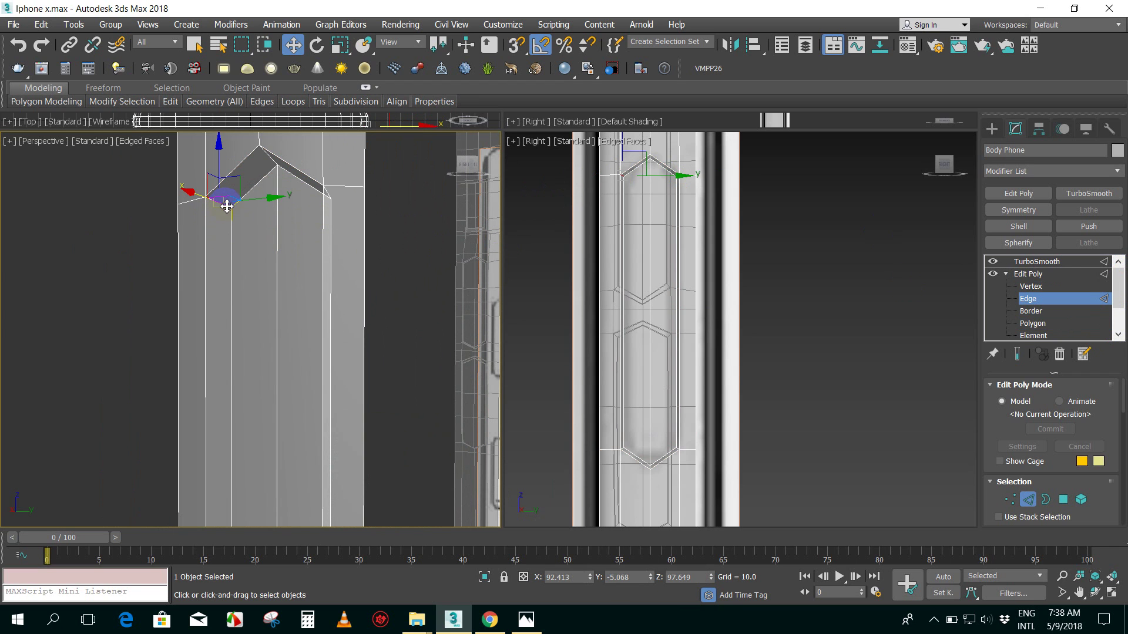
{"action": "scroll", "coordinate": [1068, 399], "scroll_direction": "down", "scroll_amount": 2}
{"action": "scroll", "coordinate": [1071, 405], "scroll_direction": "down", "scroll_amount": 3}
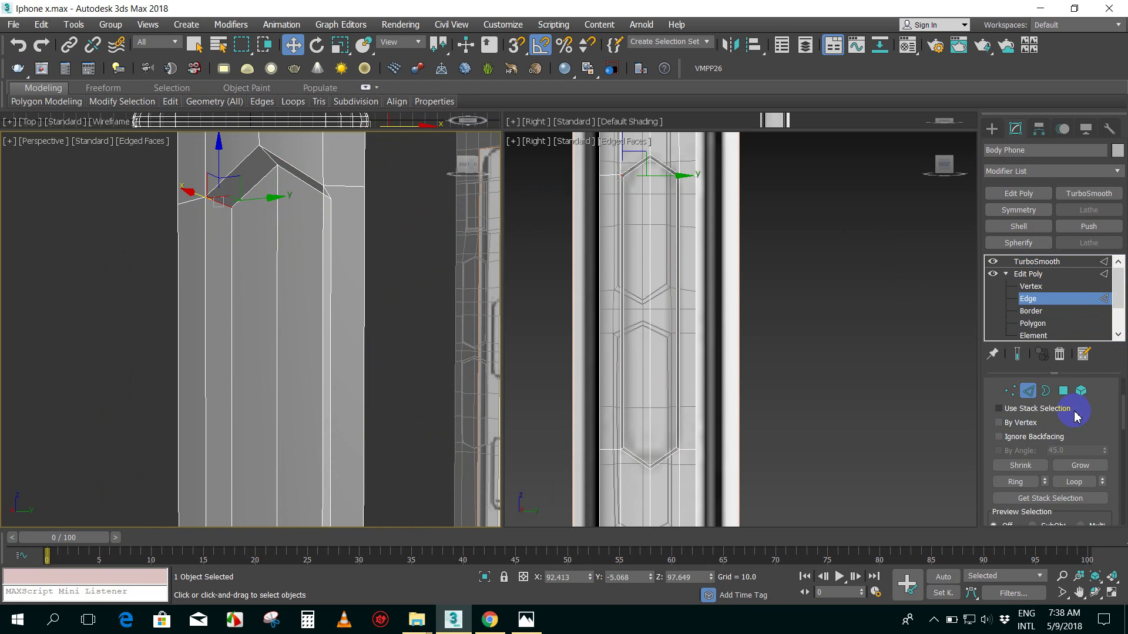
{"action": "left_click", "coordinate": [1018, 481]}
{"action": "middle_click_drag", "start_coordinate": [352, 311], "coordinate": [344, 270], "text": "alt"}
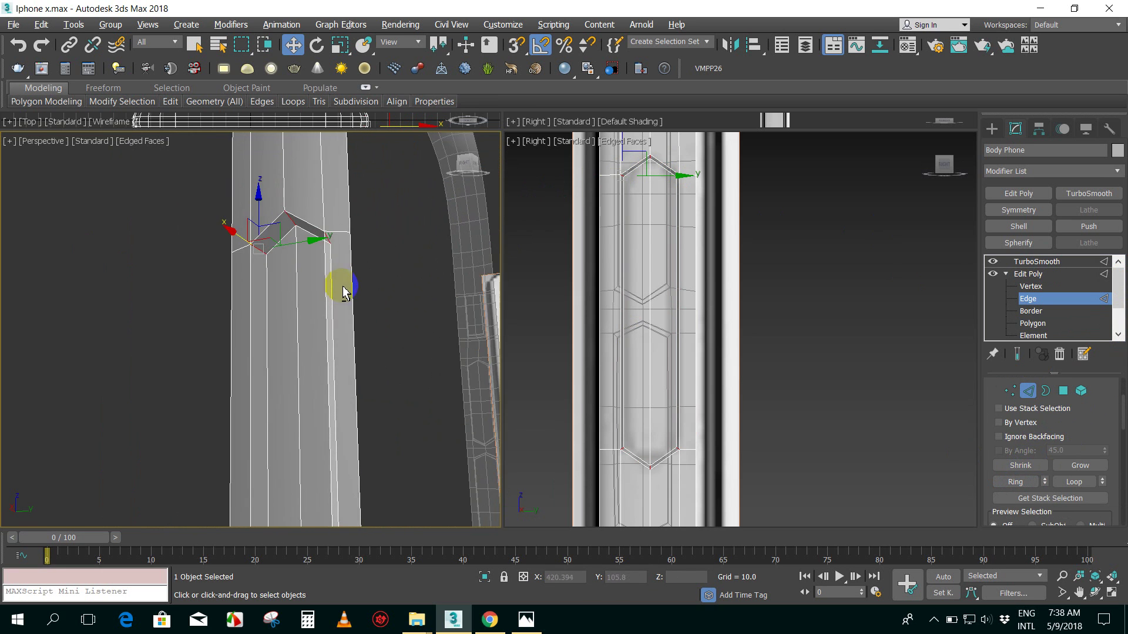
{"action": "mouse_move", "coordinate": [357, 212]}
{"action": "middle_mouse_down", "text": "alt"}
{"action": "mouse_move", "coordinate": [327, 228]}
{"action": "mouse_move", "coordinate": [327, 214]}
{"action": "mouse_move", "coordinate": [327, 252]}
{"action": "middle_mouse_up", "text": "alt"}
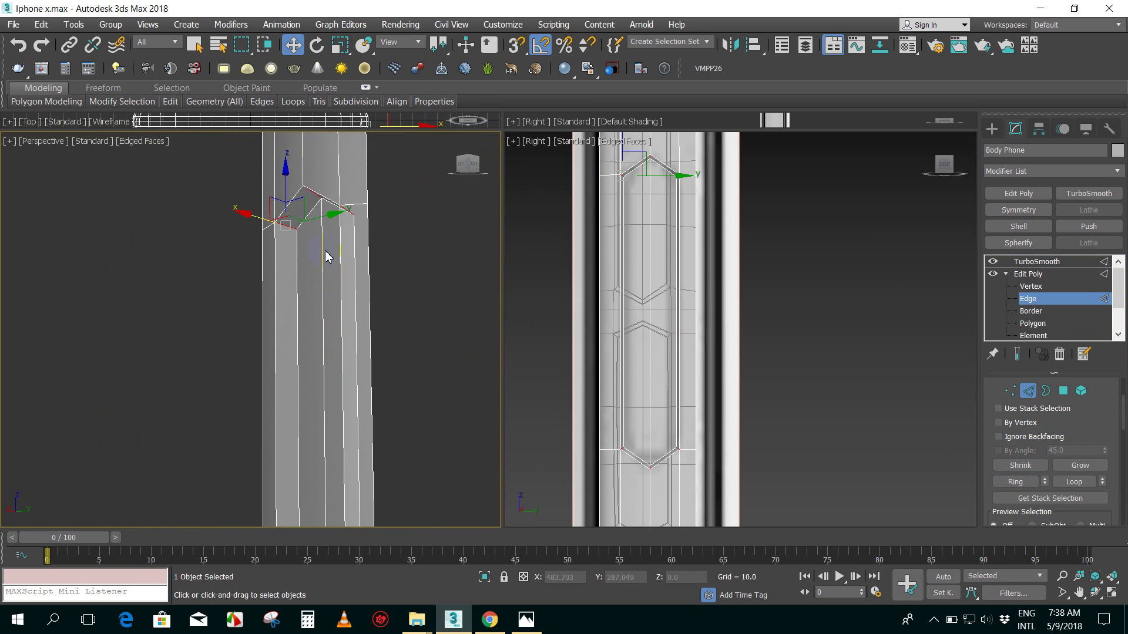
- Connect the ringed edges with 2 segments, pinch 54 and slide 0
{"action": "right_click", "coordinate": [307, 205]}
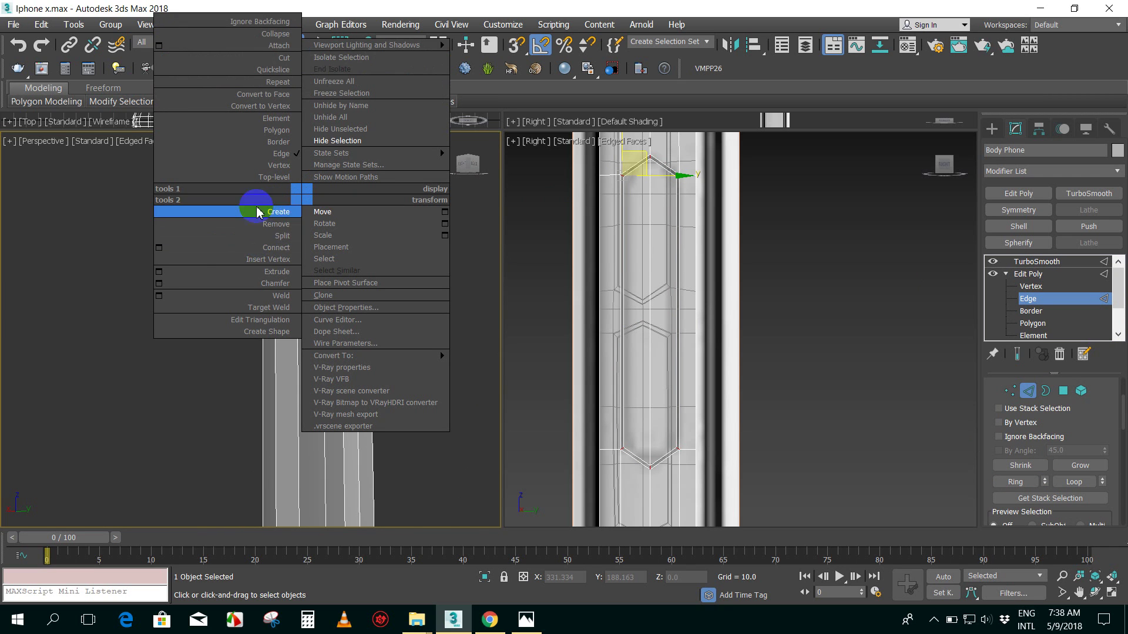
{"action": "left_click", "coordinate": [158, 249]}
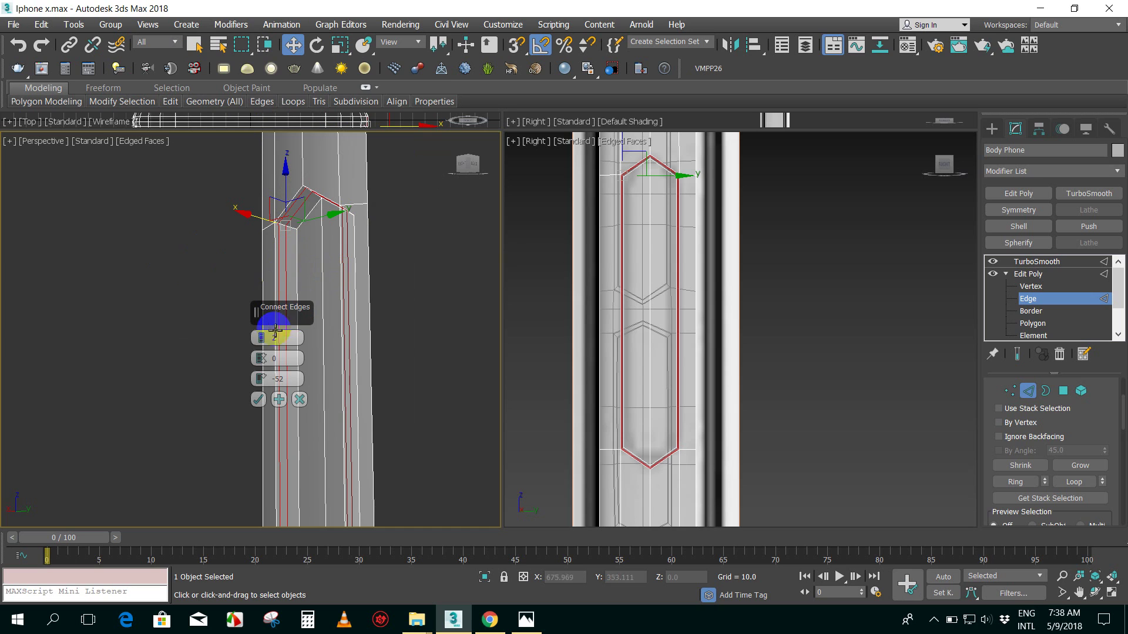
{"action": "right_click", "coordinate": [262, 380]}
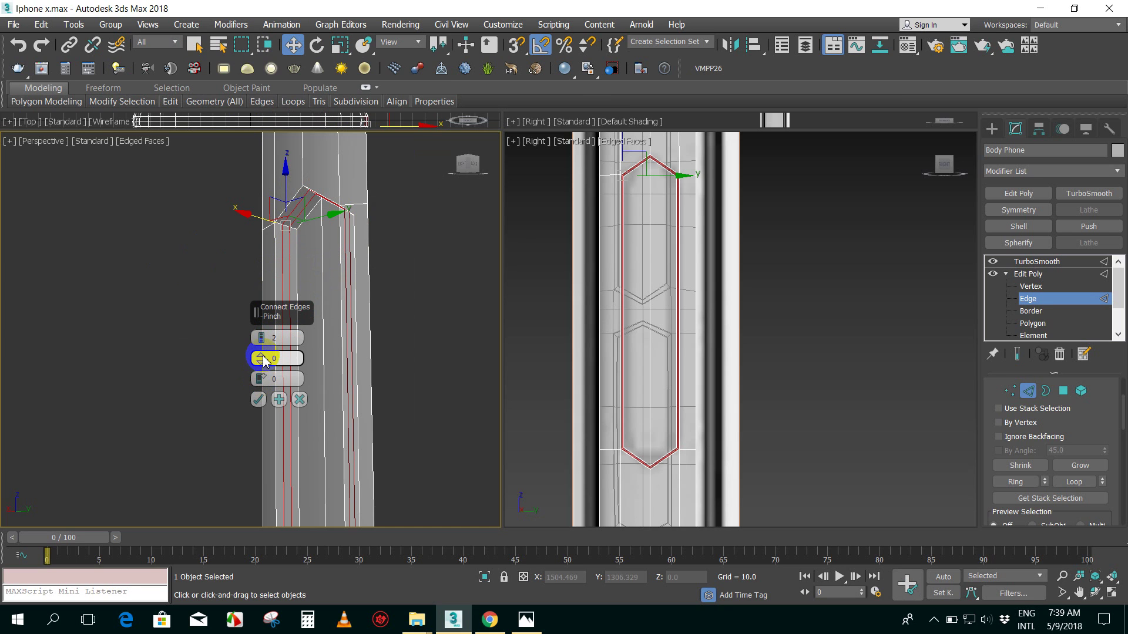
{"action": "left_click_drag", "start_coordinate": [262, 359], "coordinate": [271, 229]}
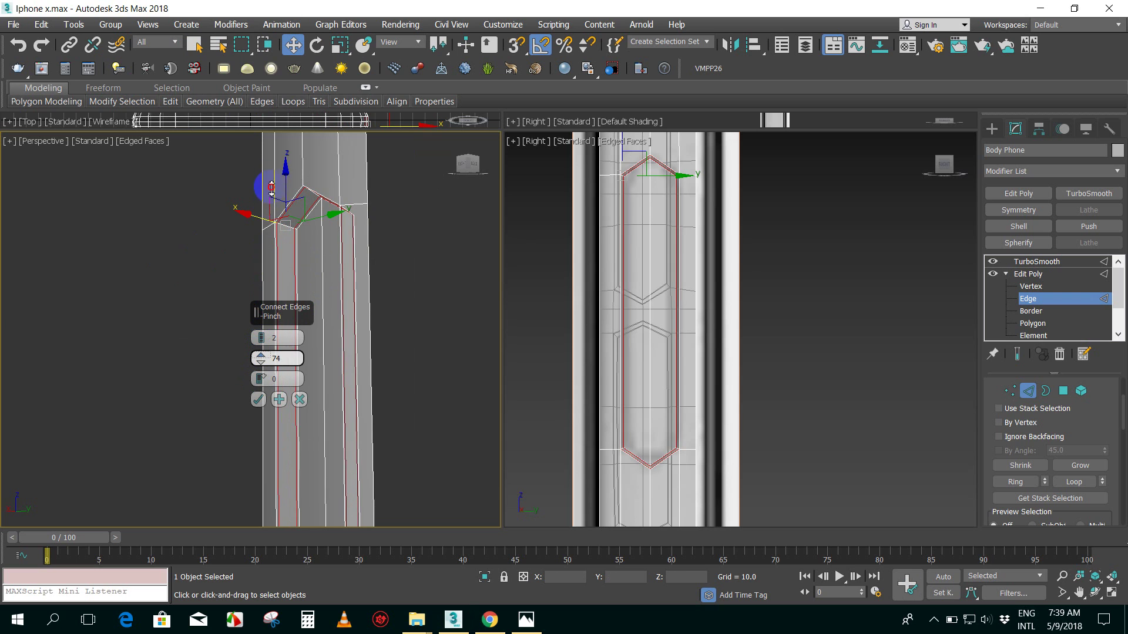
{"action": "scroll", "coordinate": [324, 247], "scroll_direction": "up", "scroll_amount": 3}
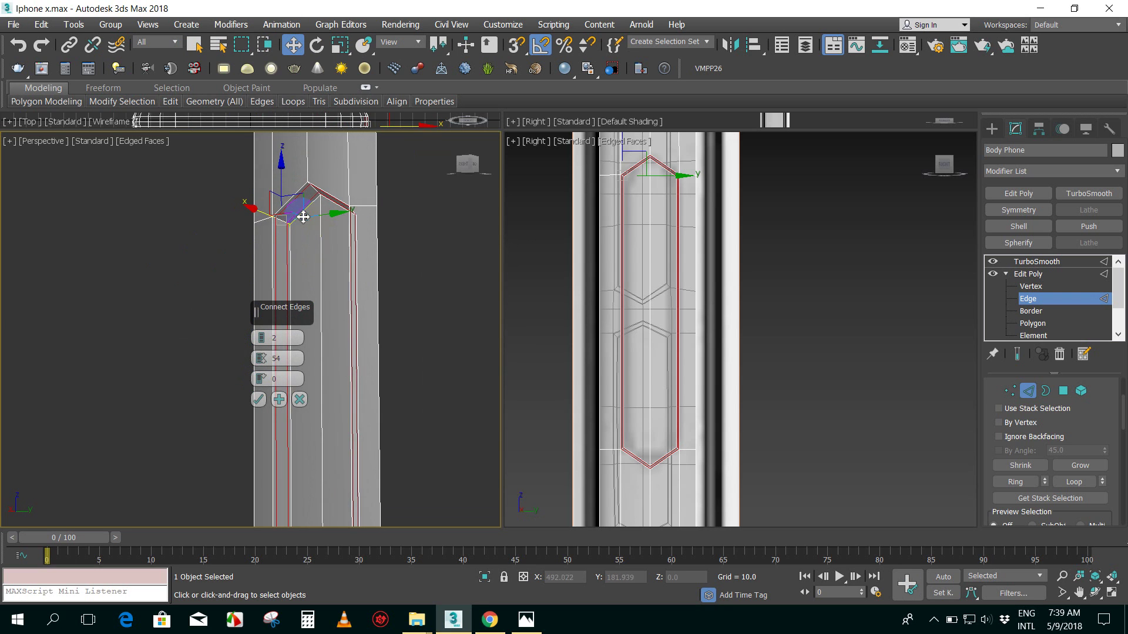
{"action": "scroll", "coordinate": [297, 216], "scroll_direction": "up", "scroll_amount": 3}
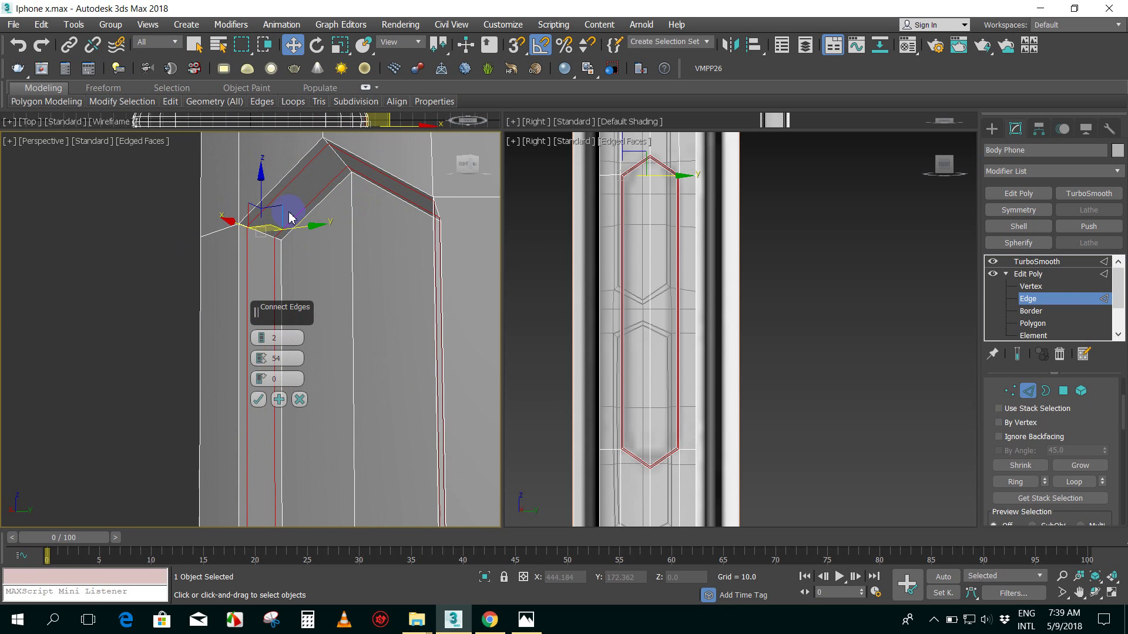
{"action": "left_click", "coordinate": [259, 399]}
{"action": "mouse_move", "coordinate": [397, 310]}
{"action": "middle_mouse_down", "text": "alt"}
{"action": "mouse_move", "coordinate": [471, 304]}
{"action": "mouse_move", "coordinate": [495, 315]}
{"action": "mouse_move", "coordinate": [486, 279]}
{"action": "middle_mouse_up", "text": "alt"}
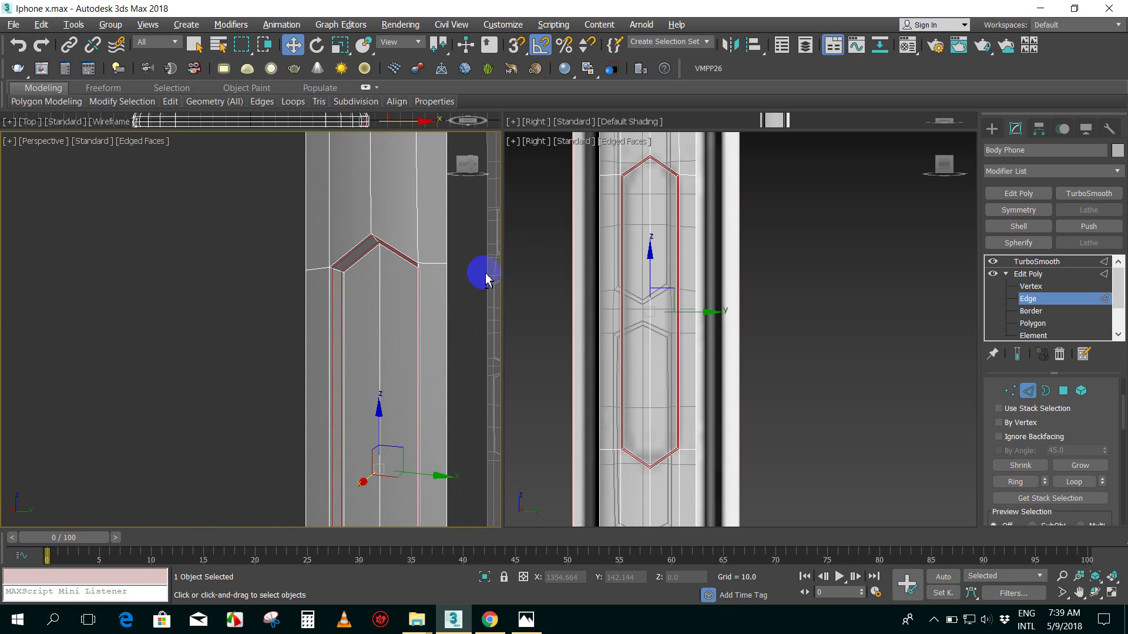
{"action": "scroll", "coordinate": [486, 333], "scroll_direction": "down", "scroll_amount": 5}
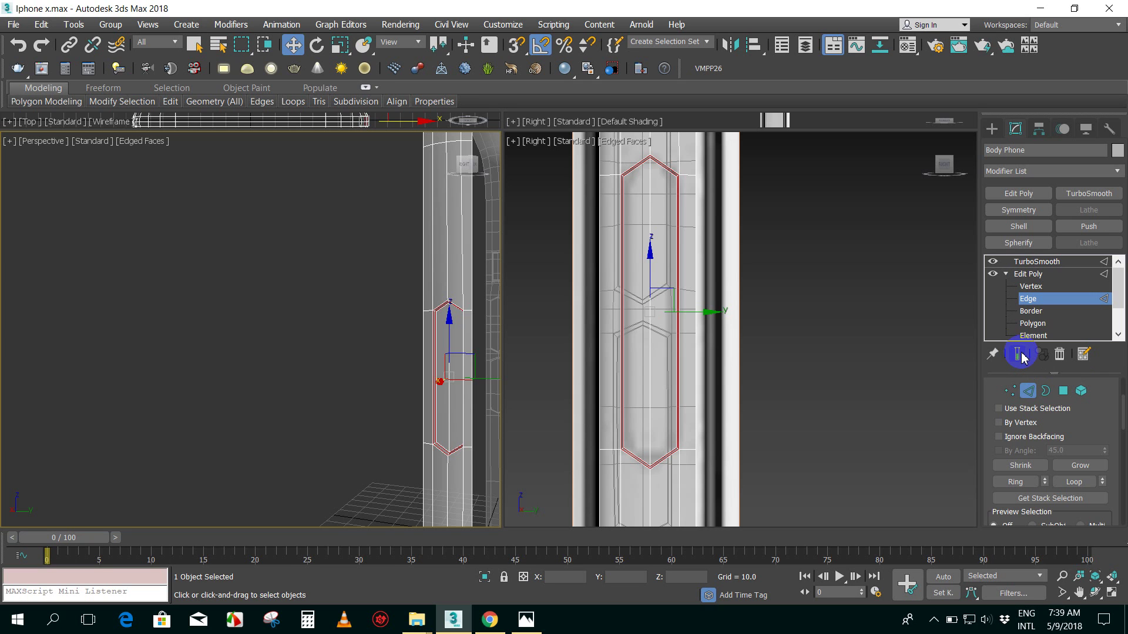
{"action": "left_click", "coordinate": [1019, 354]}
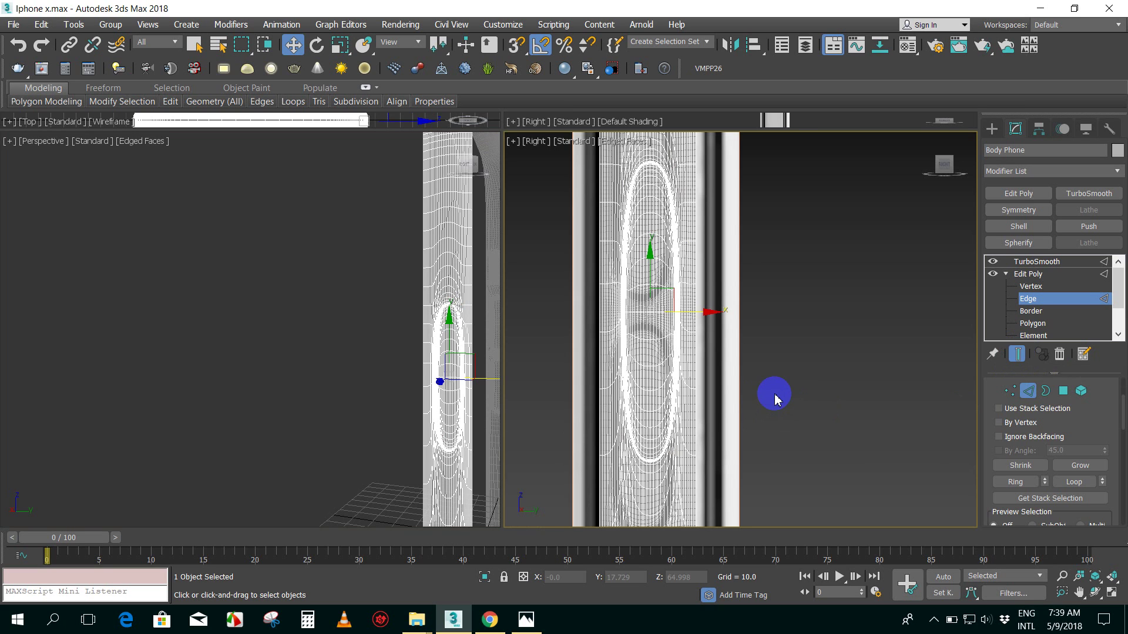
{"action": "left_click", "coordinate": [735, 301]}
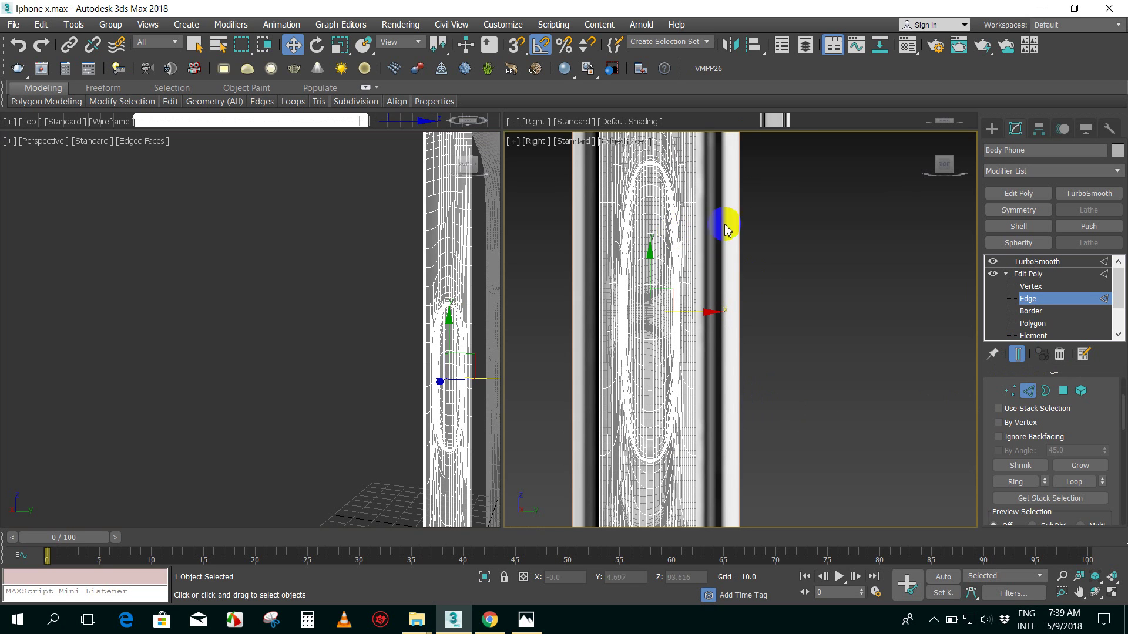
{"action": "left_click", "coordinate": [700, 271]}
{"action": "key", "text": "ctrl+e"}
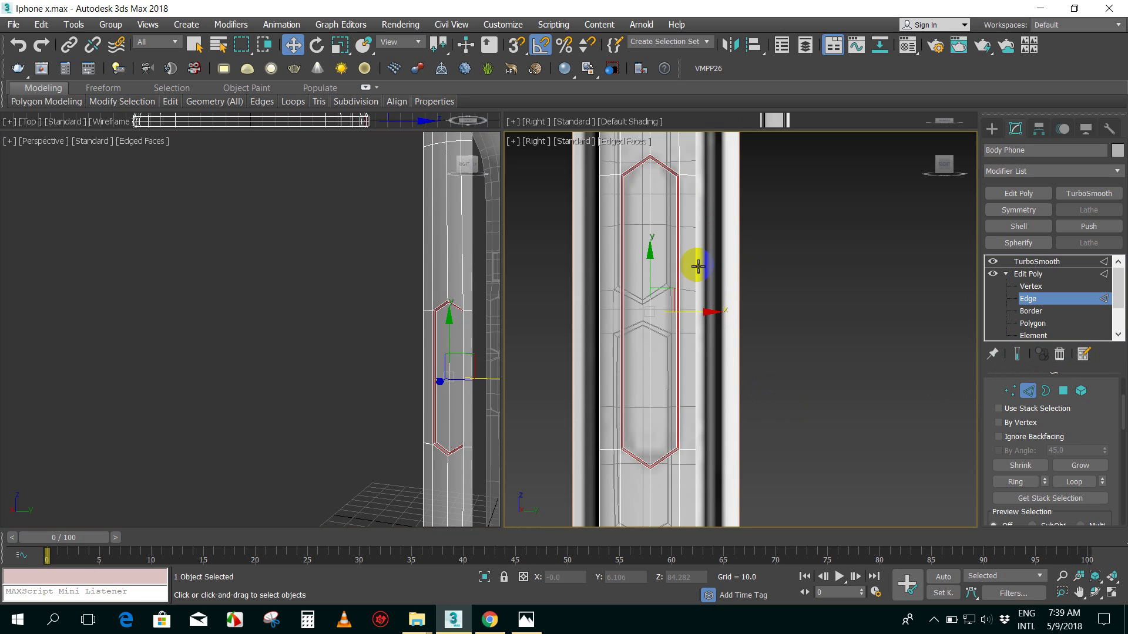
{"action": "key", "text": "ctrl+e"}
{"action": "key", "text": "ctrl+e"}
{"action": "key", "text": "ctrl+e"}
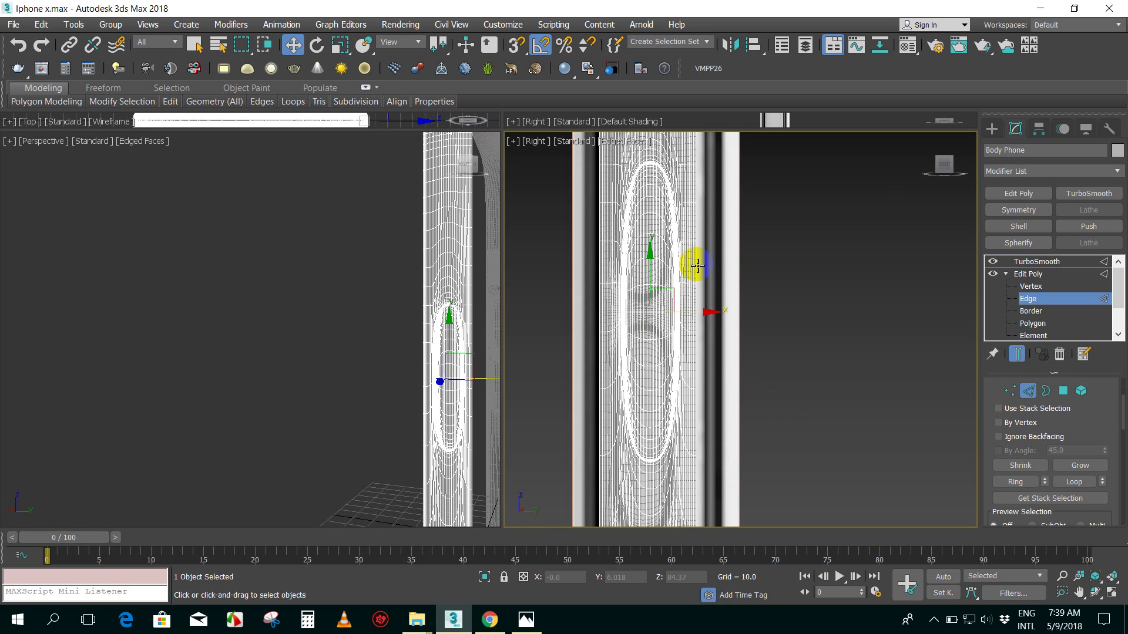
{"action": "key", "text": "ctrl+e"}
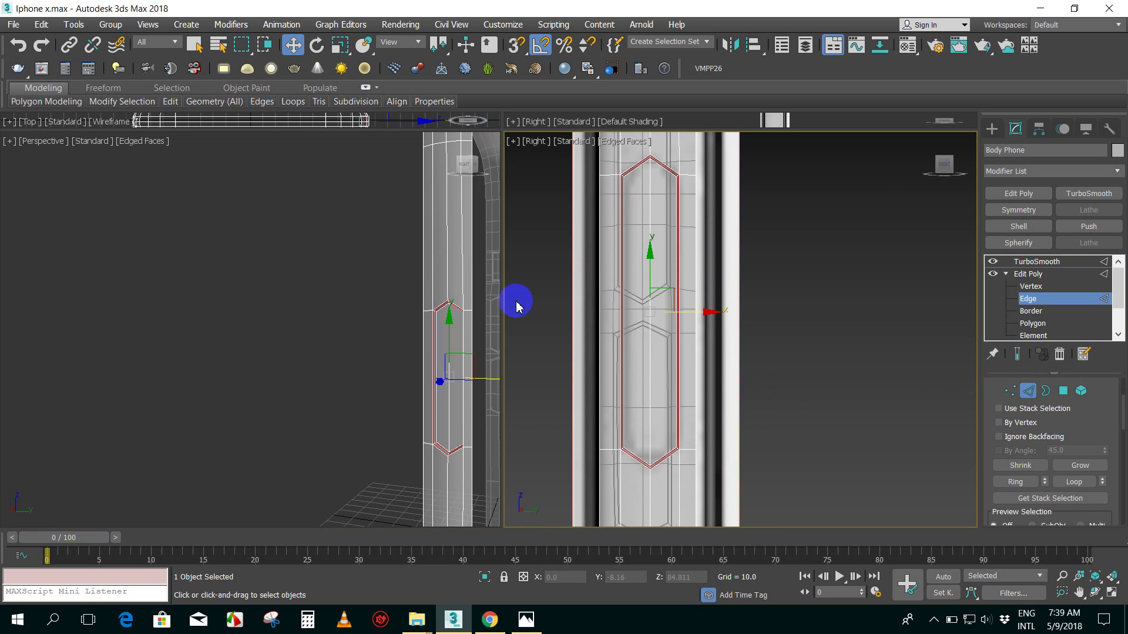
{"action": "scroll", "coordinate": [505, 342], "scroll_direction": "up", "scroll_amount": 2}
{"action": "middle_click_drag", "start_coordinate": [509, 341], "coordinate": [517, 329], "text": "alt"}
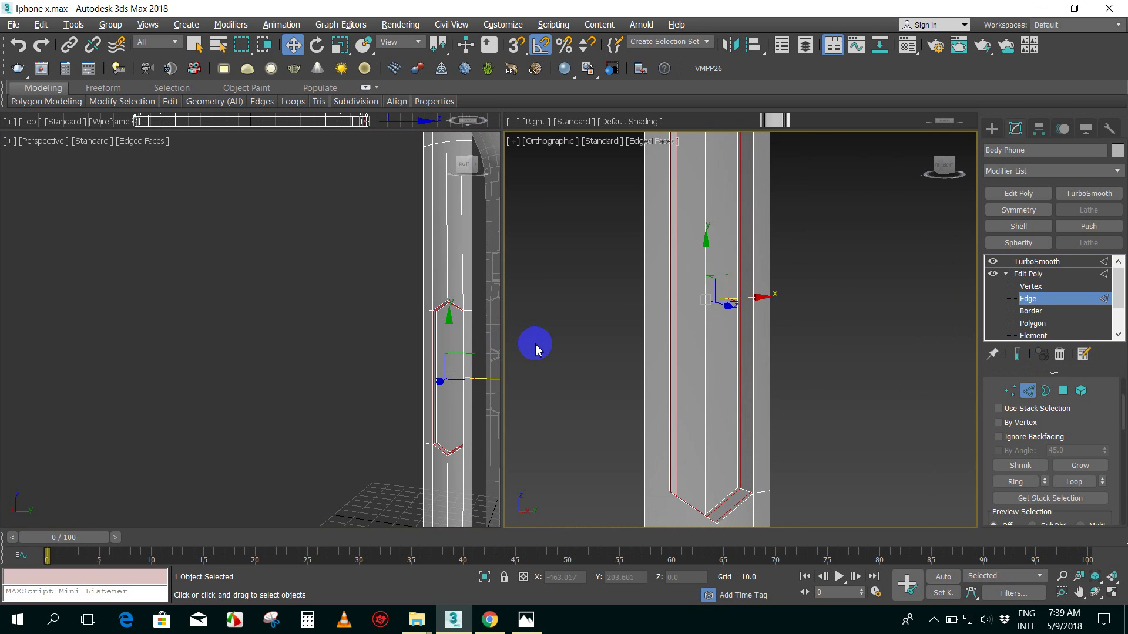
{"action": "mouse_move", "coordinate": [410, 278]}
{"action": "middle_mouse_down"}
{"action": "mouse_move", "coordinate": [353, 299]}
{"action": "mouse_move", "coordinate": [368, 307]}
{"action": "middle_mouse_up"}
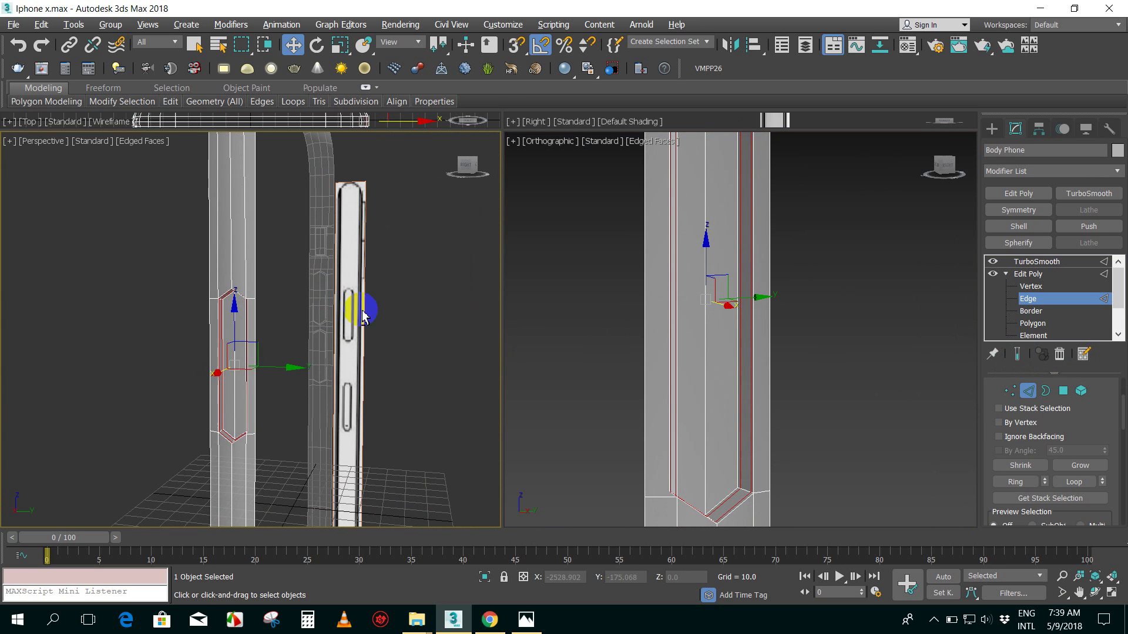
{"action": "left_click", "coordinate": [599, 231]}
{"action": "left_click", "coordinate": [537, 141]}
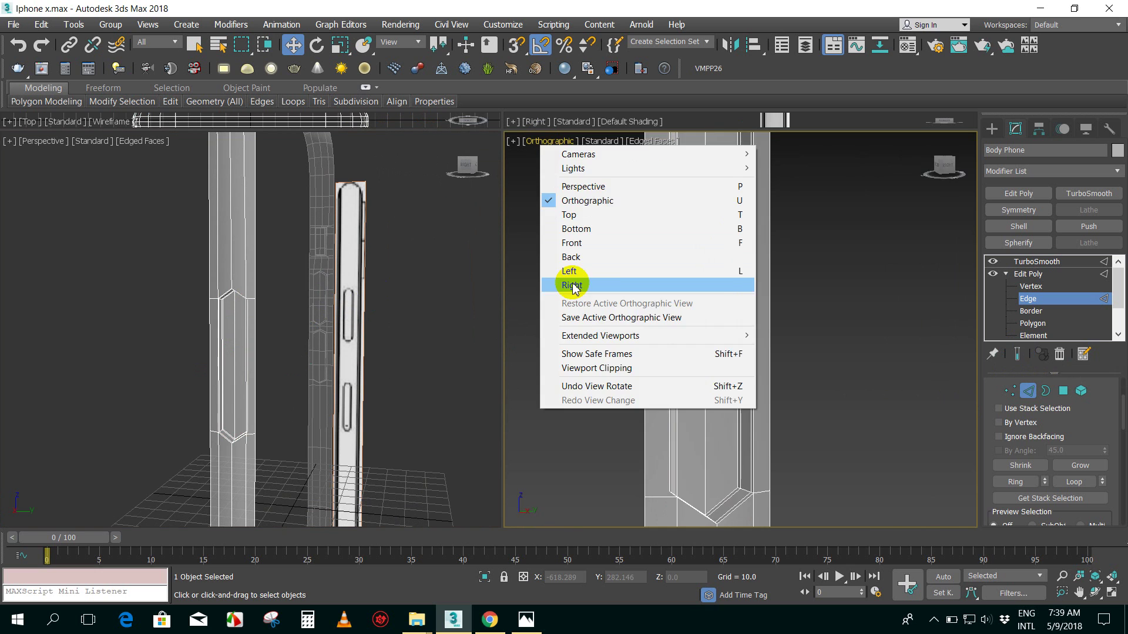
{"action": "left_click", "coordinate": [570, 285]}
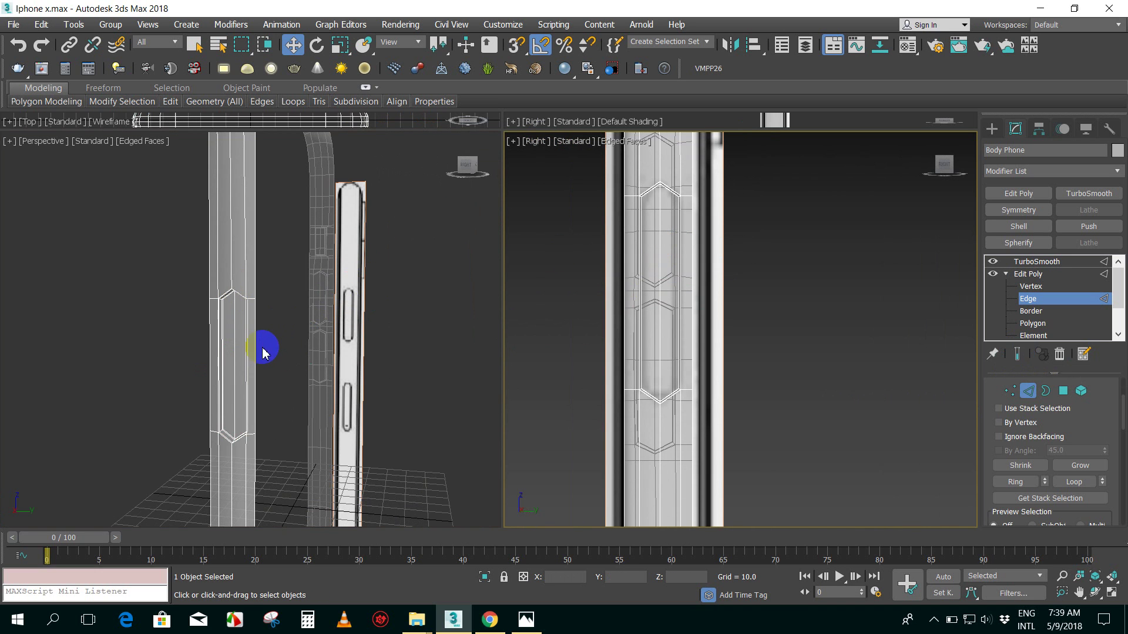
{"action": "middle_click_drag", "start_coordinate": [263, 352], "coordinate": [428, 304]}
{"action": "scroll", "coordinate": [284, 335], "scroll_direction": "up", "scroll_amount": 2}
{"action": "scroll", "coordinate": [317, 307], "scroll_direction": "up", "scroll_amount": 2}
{"action": "mouse_move", "coordinate": [318, 307]}
{"action": "middle_mouse_down"}
{"action": "mouse_move", "coordinate": [345, 298]}
{"action": "mouse_move", "coordinate": [319, 289]}
{"action": "middle_mouse_up"}
- Box-select the vertical edges across the button and preview Connect Edges on them
{"action": "key", "text": "ctrl+z"}
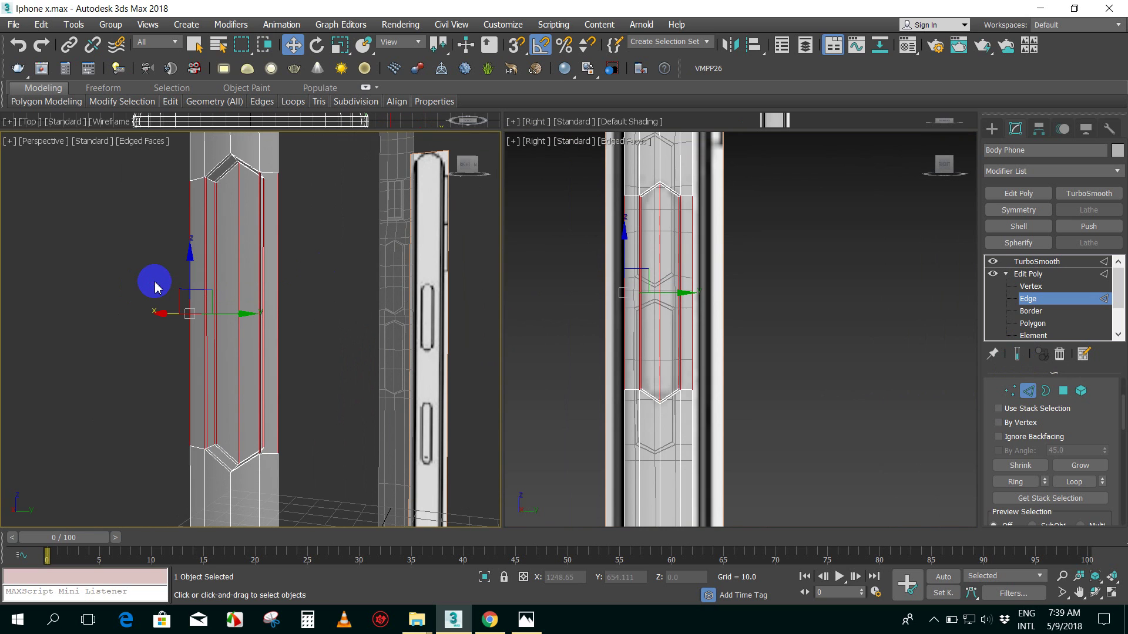
{"action": "left_click_drag", "start_coordinate": [319, 253], "coordinate": [109, 332]}
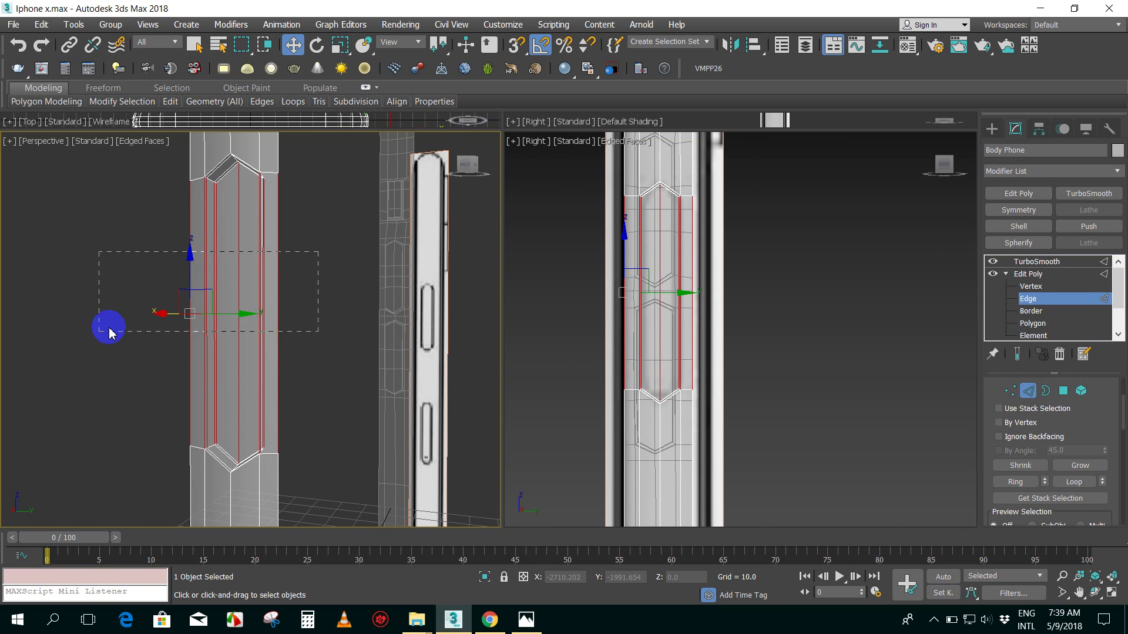
{"action": "left_click_drag", "start_coordinate": [315, 246], "coordinate": [138, 338]}
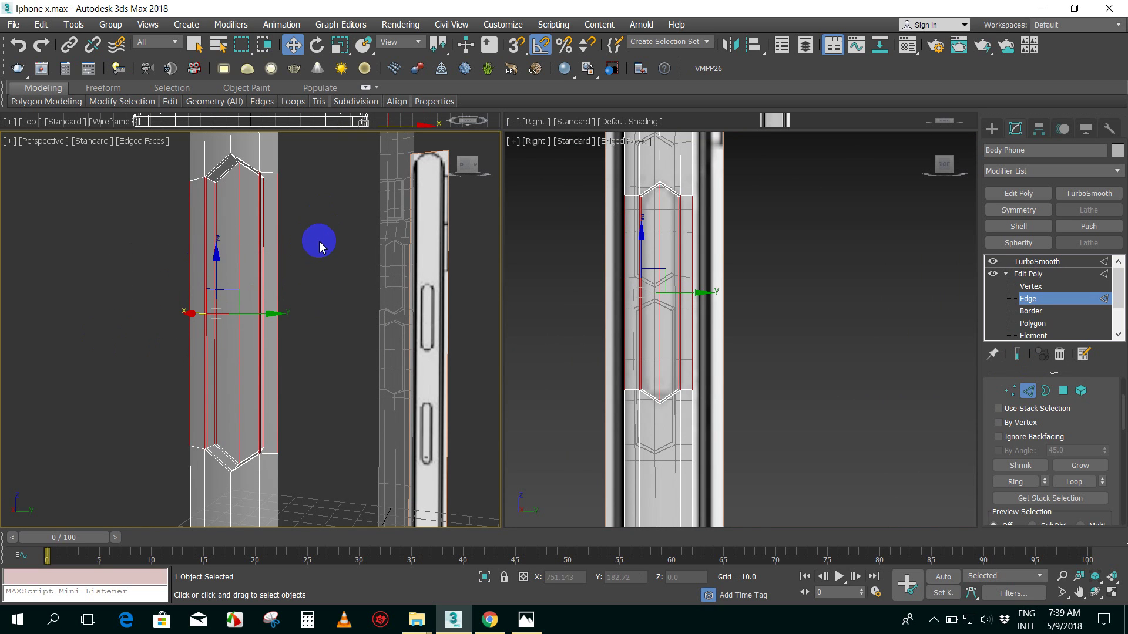
{"action": "left_click_drag", "start_coordinate": [319, 246], "coordinate": [132, 324]}
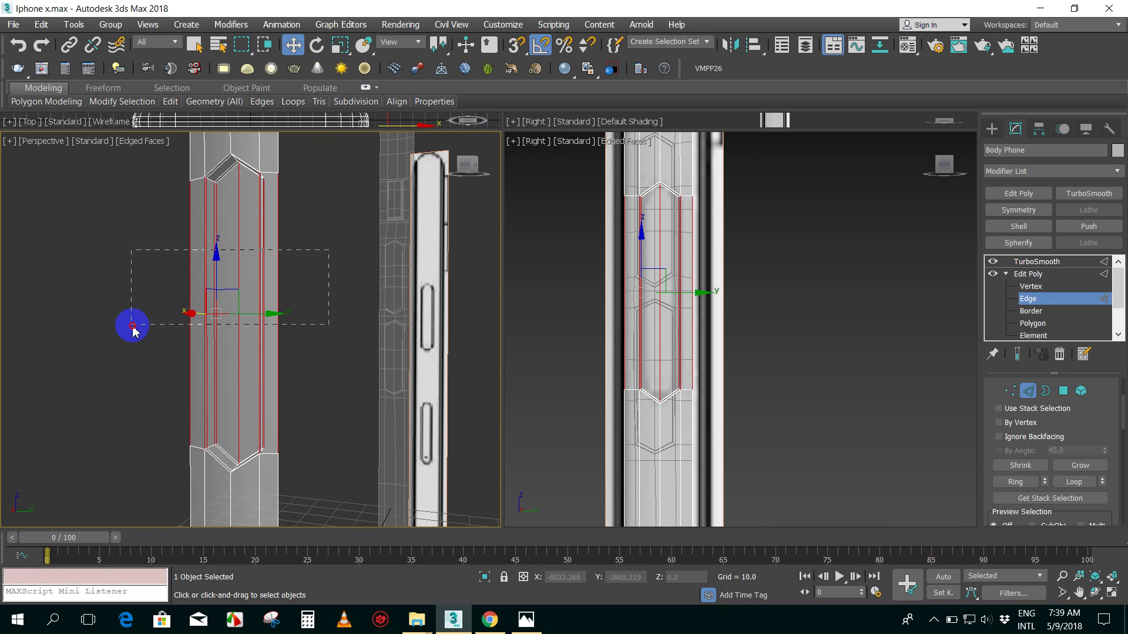
{"action": "right_click", "coordinate": [269, 276]}
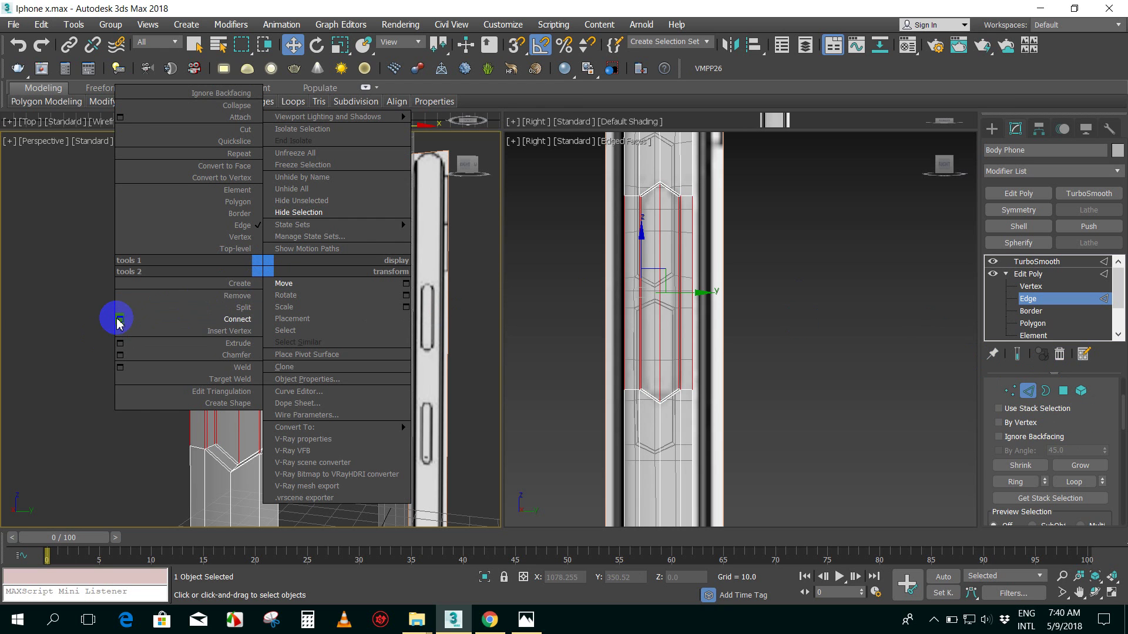
{"action": "left_click", "coordinate": [119, 319]}
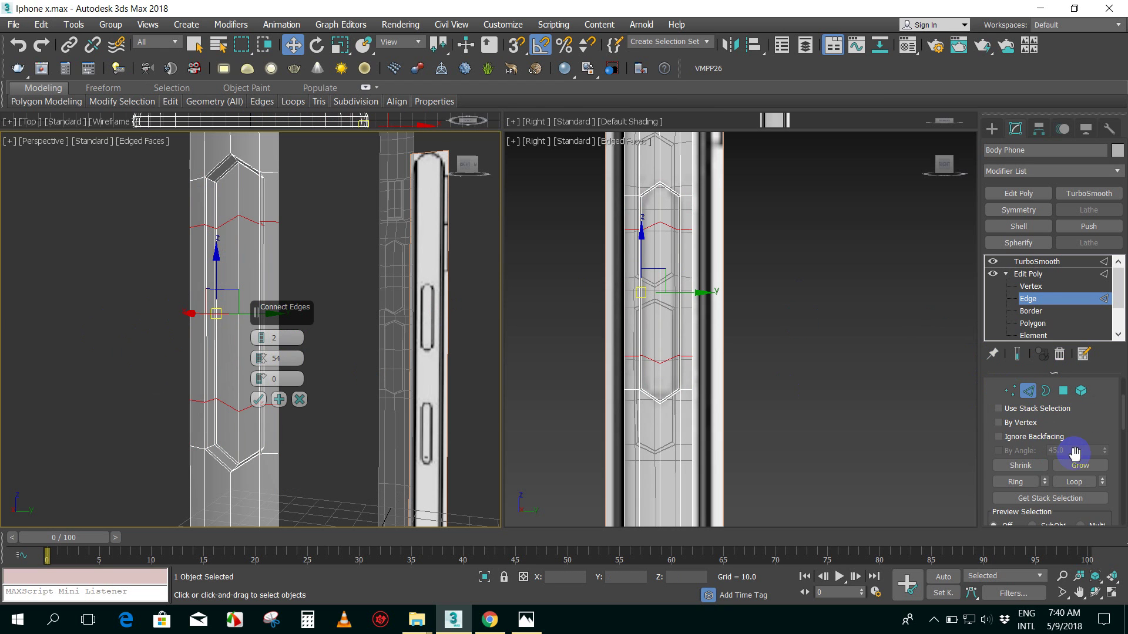
{"action": "scroll", "coordinate": [1081, 412], "scroll_direction": "down", "scroll_amount": 2}
{"action": "scroll", "coordinate": [1087, 493], "scroll_direction": "down", "scroll_amount": 3}
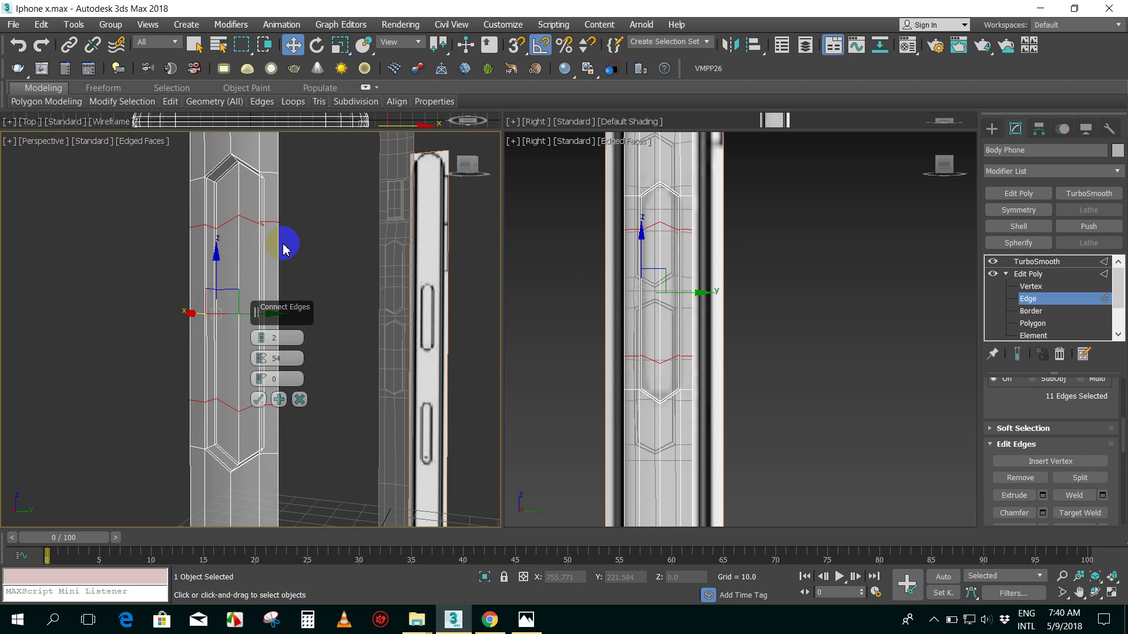
- Center the side button in the Right view and turn off Edged Faces
{"action": "middle_click_drag", "start_coordinate": [290, 244], "coordinate": [289, 240], "text": "alt"}
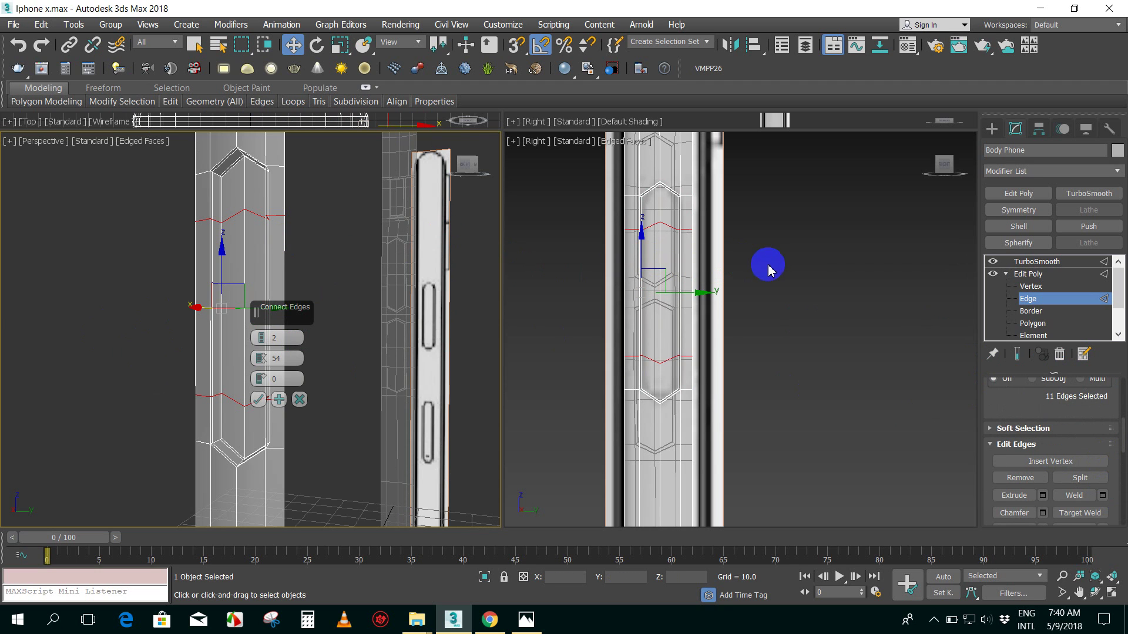
{"action": "middle_click_drag", "start_coordinate": [764, 269], "coordinate": [800, 283]}
{"action": "scroll", "coordinate": [800, 283], "scroll_direction": "up", "scroll_amount": 2}
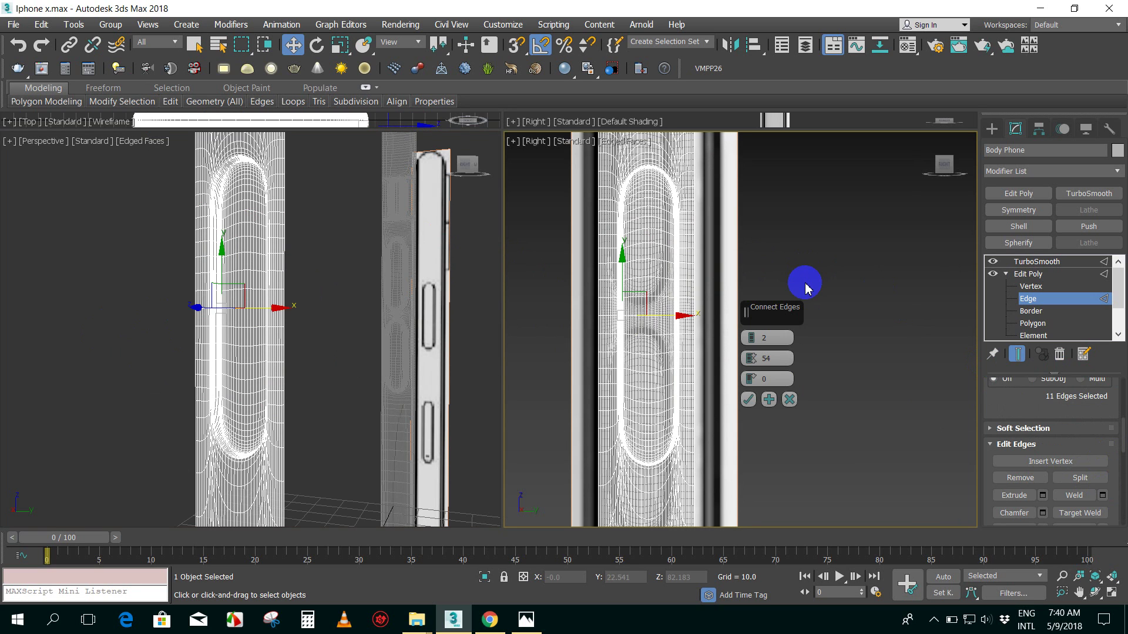
{"action": "key", "text": "F4"}
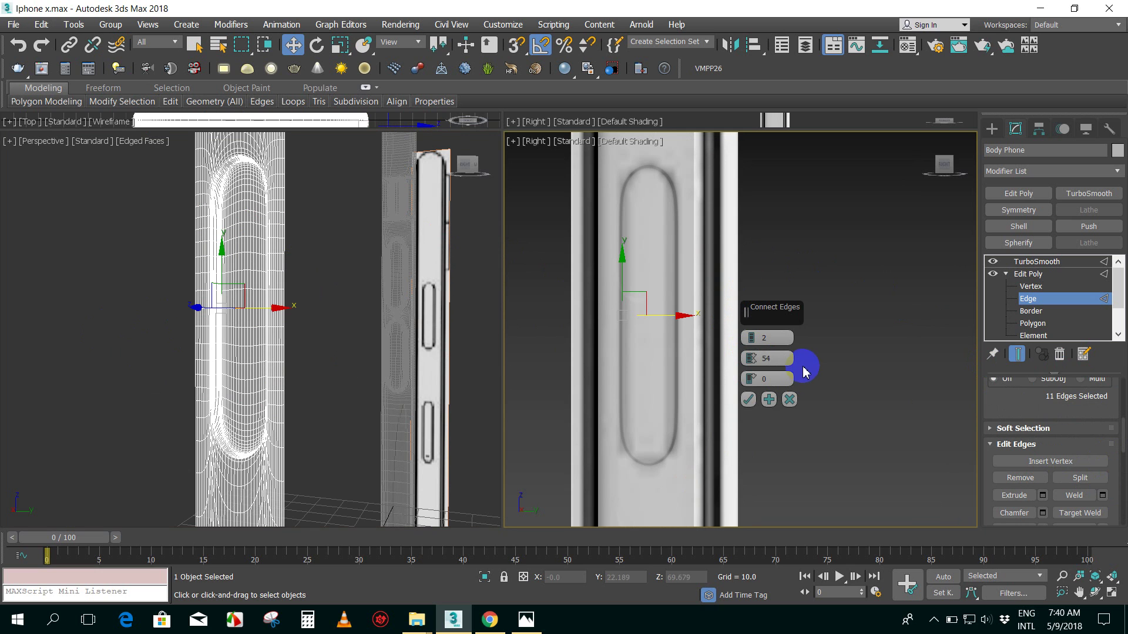
- Zoom the reference photo onto the phone's side buttons, then return to 3ds Max
{"action": "left_click", "coordinate": [526, 621]}
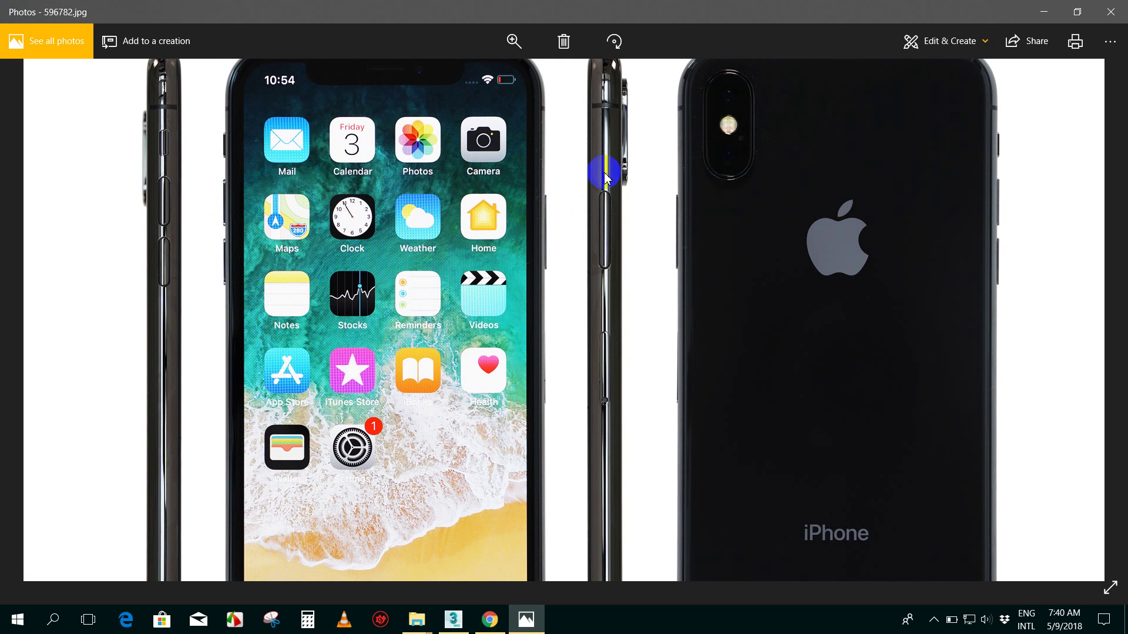
{"action": "left_click", "coordinate": [514, 41]}
{"action": "left_click_drag", "start_coordinate": [455, 77], "coordinate": [473, 77]}
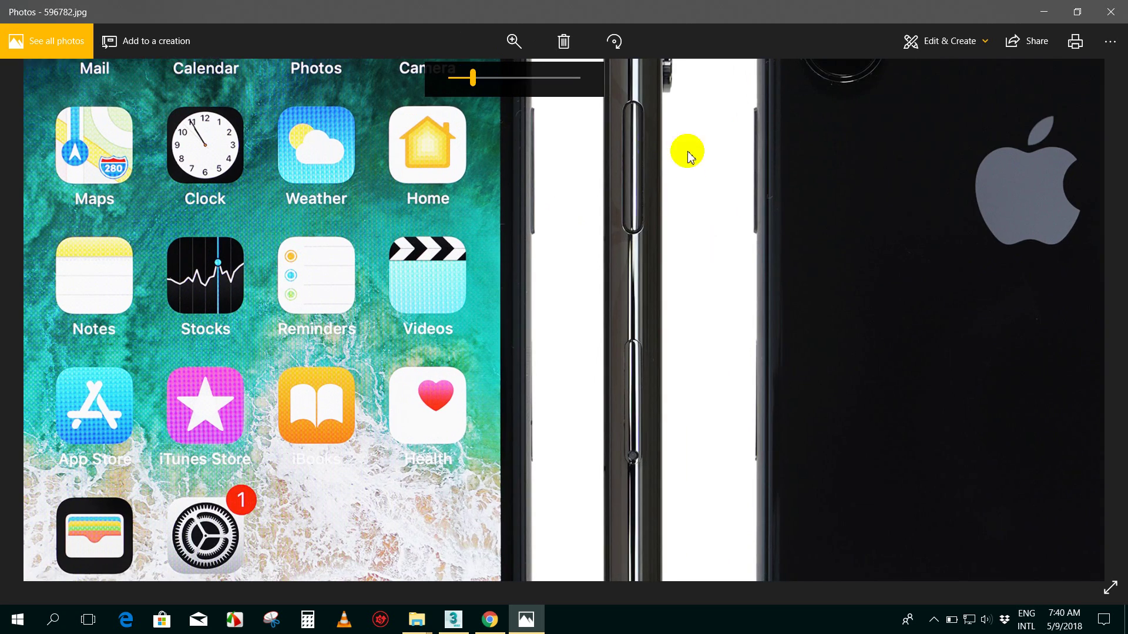
{"action": "left_click_drag", "start_coordinate": [689, 153], "coordinate": [612, 255]}
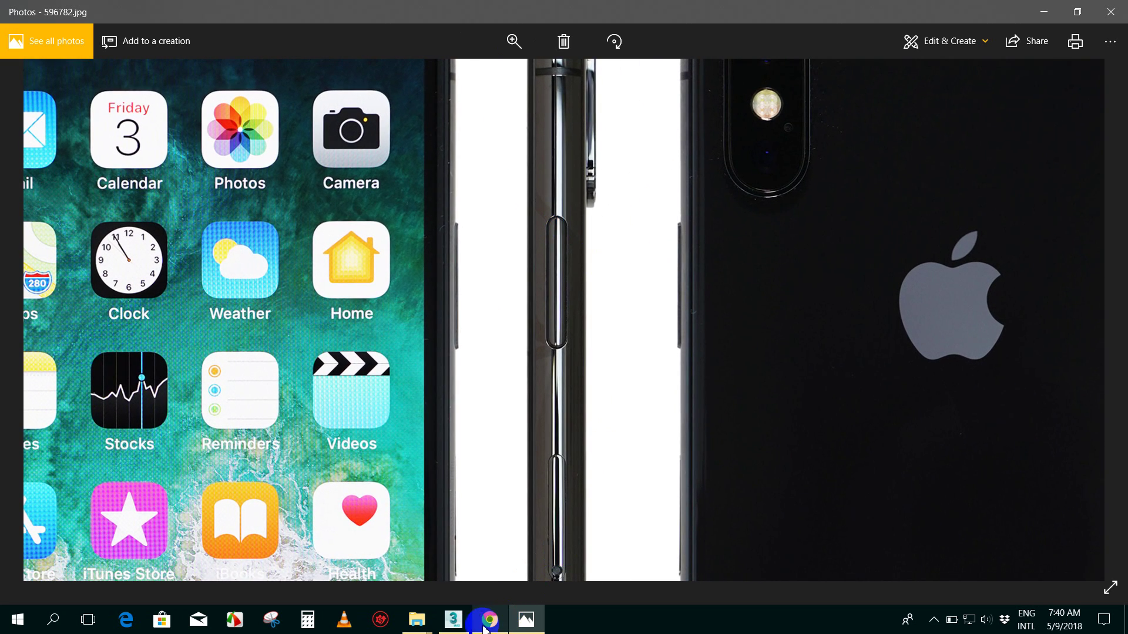
{"action": "left_click", "coordinate": [452, 620]}
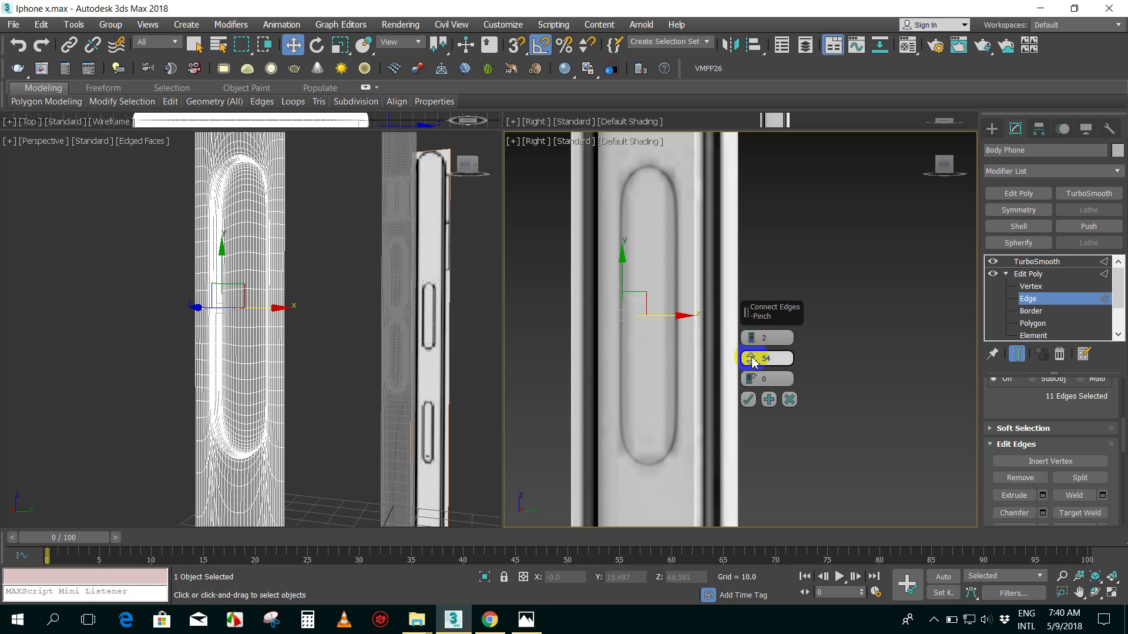
- Try pinch values, toggle the end result to check the cage, and set pinch to 63
{"action": "left_click_drag", "start_coordinate": [751, 355], "coordinate": [739, 312]}
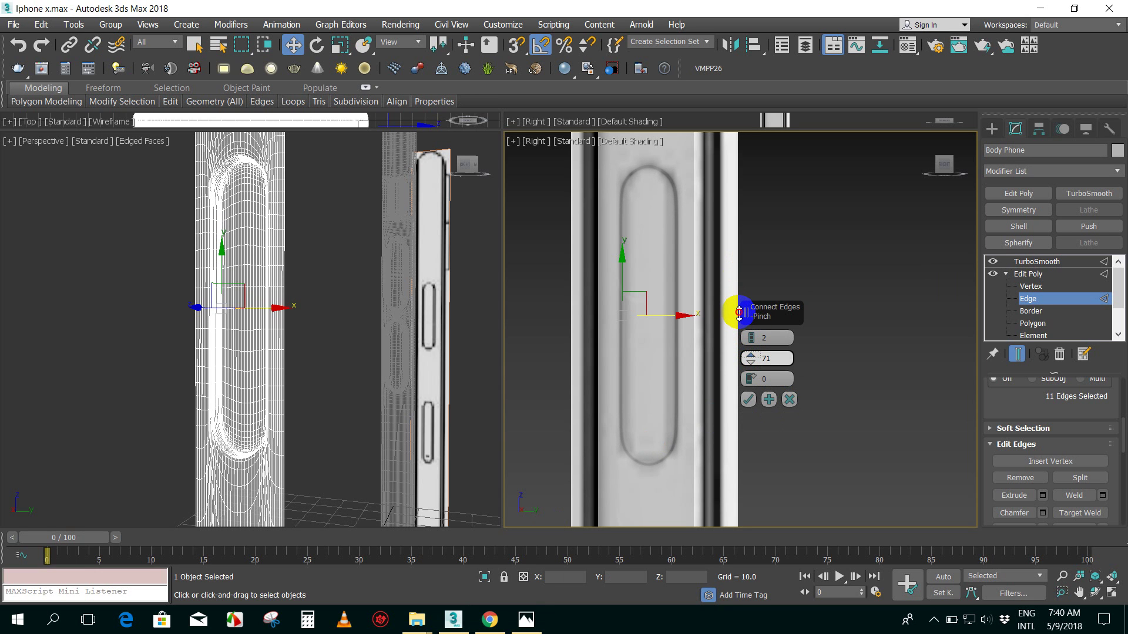
{"action": "left_click_drag", "start_coordinate": [739, 311], "coordinate": [704, 338]}
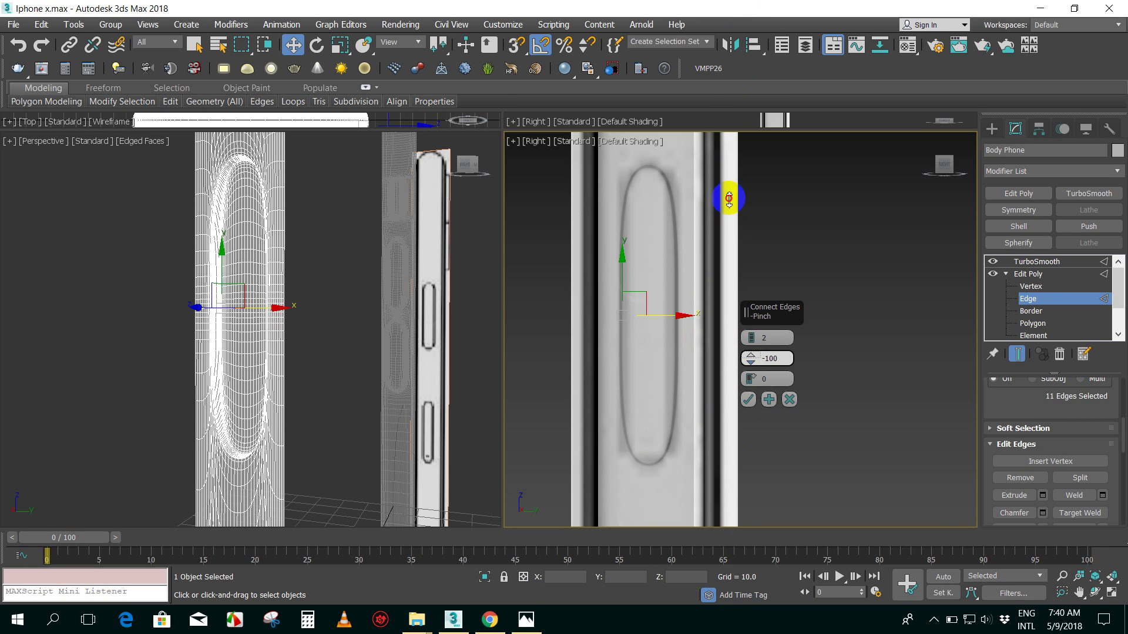
{"action": "mouse_move", "coordinate": [703, 339]}
{"action": "left_mouse_down"}
{"action": "mouse_move", "coordinate": [776, 405]}
{"action": "mouse_move", "coordinate": [775, 337]}
{"action": "left_mouse_up"}
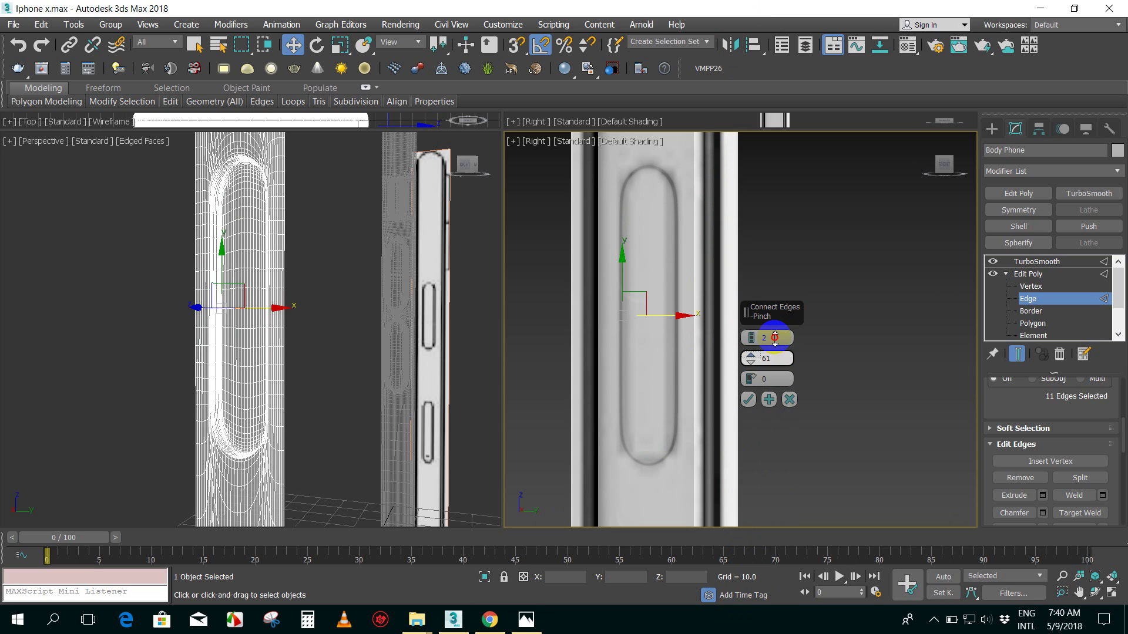
{"action": "left_click", "coordinate": [747, 400]}
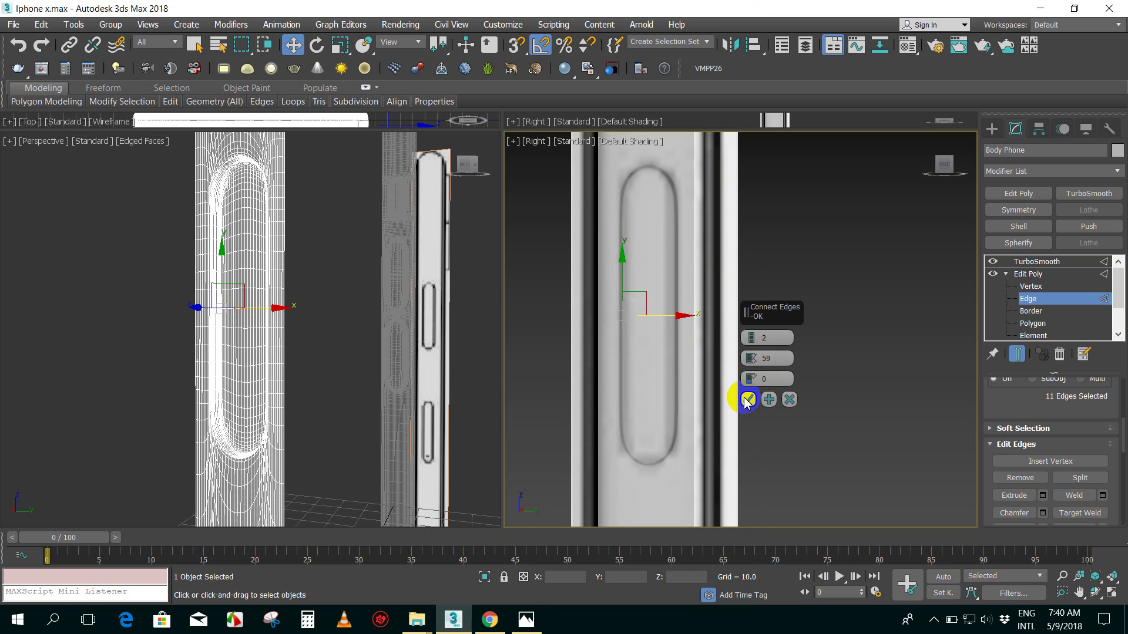
{"action": "key", "text": "ctrl+e"}
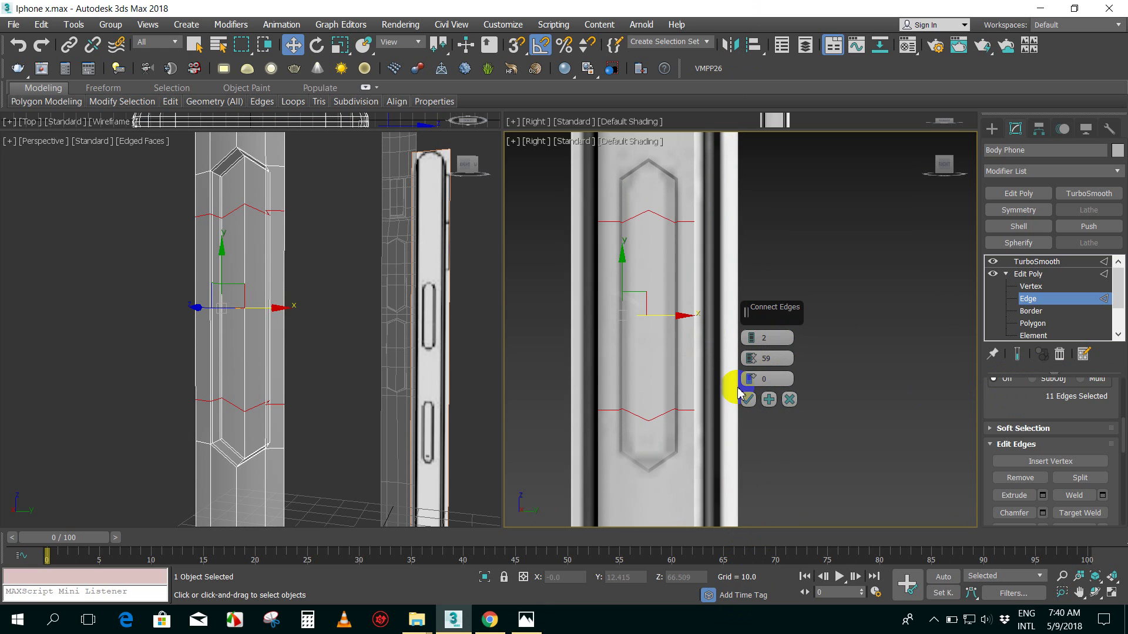
{"action": "key", "text": "ctrl+e"}
{"action": "key", "text": "ctrl+e"}
{"action": "key", "text": "ctrl+e"}
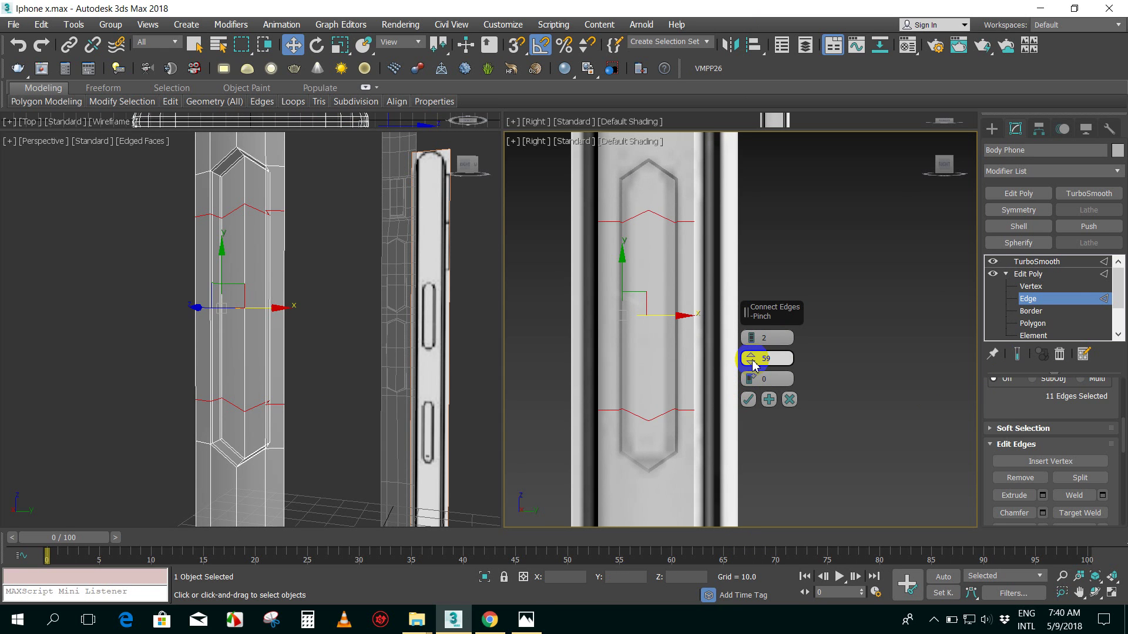
{"action": "key", "text": "ctrl+shift+e"}
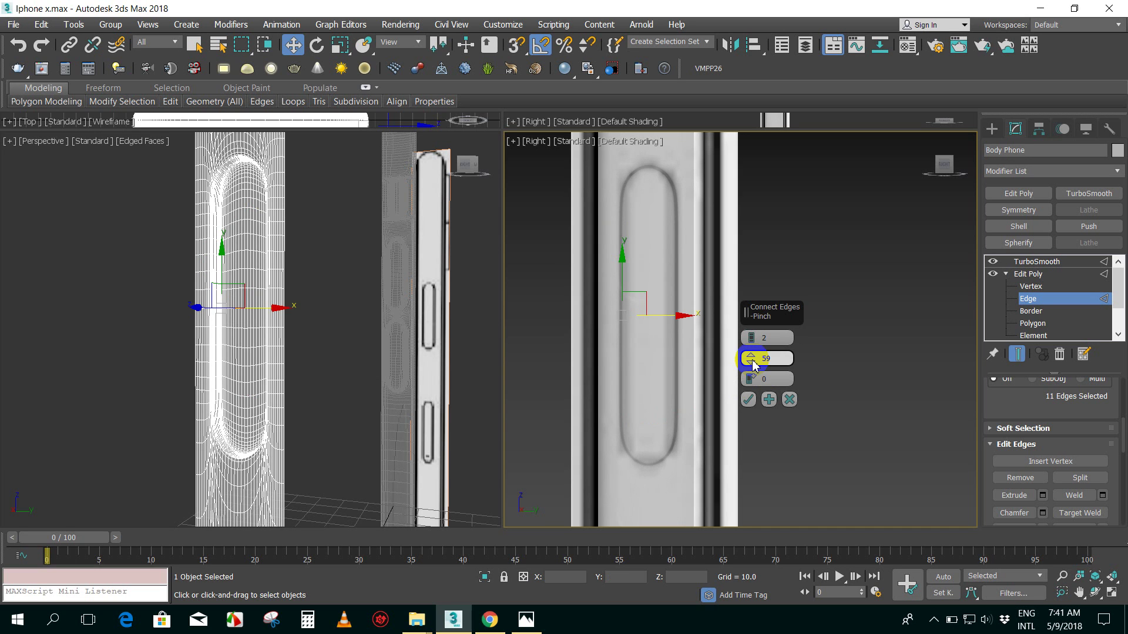
{"action": "left_click_drag", "start_coordinate": [753, 365], "coordinate": [757, 351]}
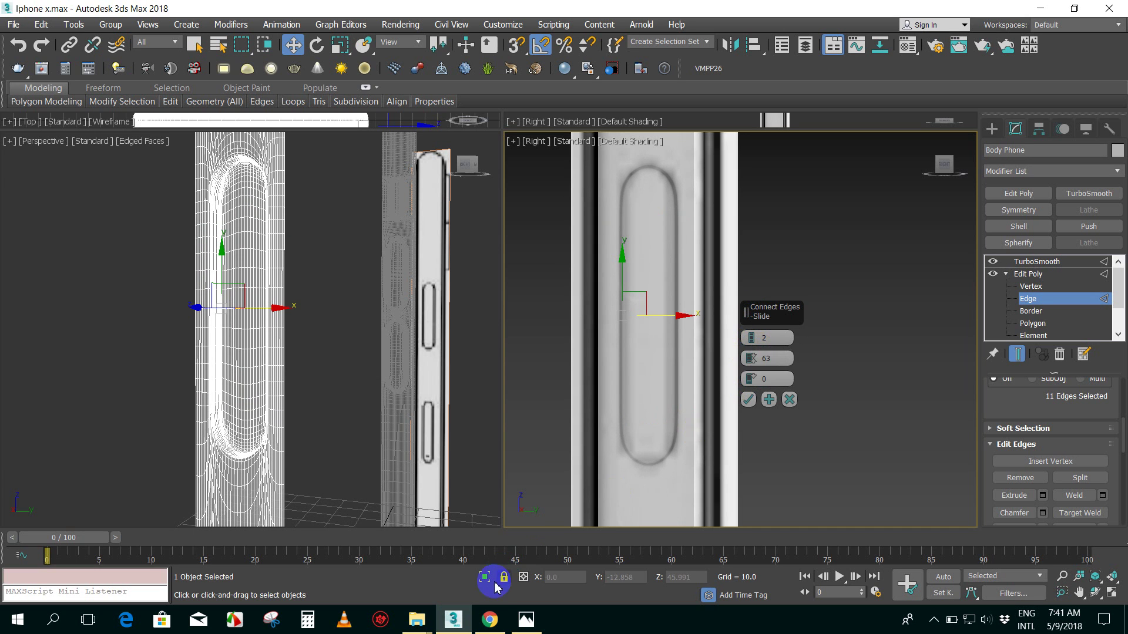
- Compare the smoothed button against the iPhone reference photo
{"action": "left_click", "coordinate": [520, 624]}
{"action": "left_click", "coordinate": [521, 624]}
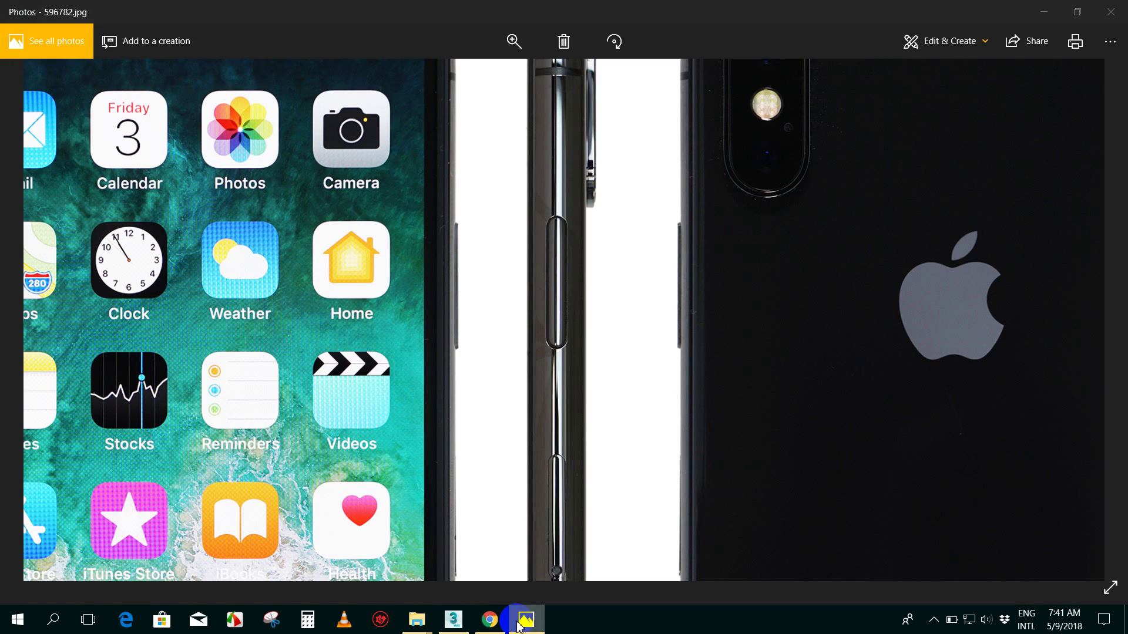
{"action": "left_click", "coordinate": [521, 624]}
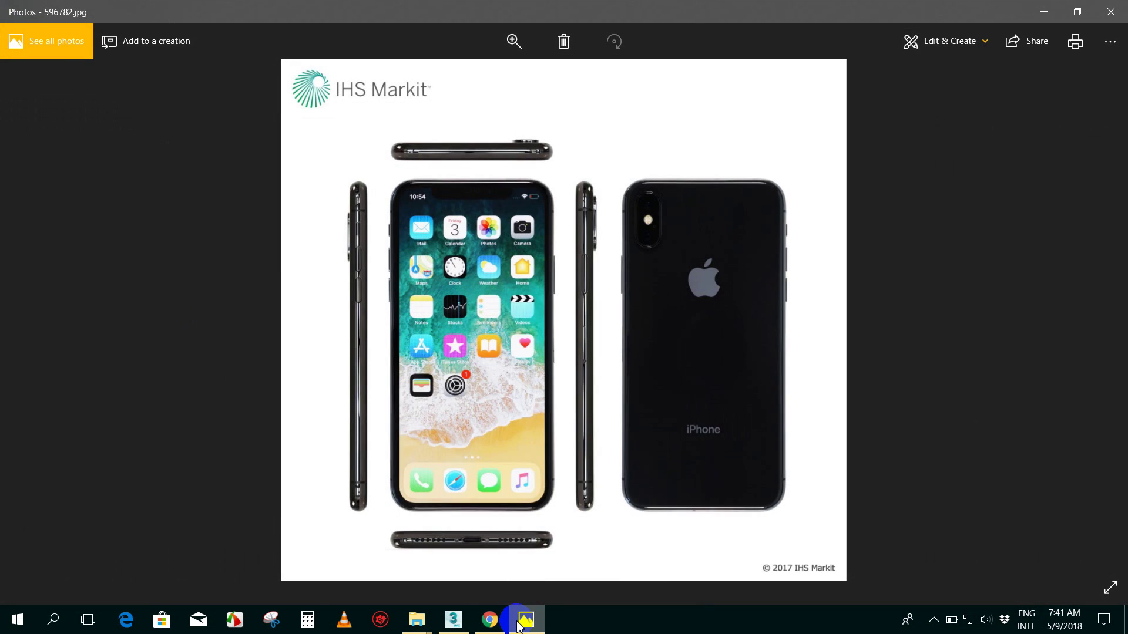
{"action": "left_click", "coordinate": [520, 625]}
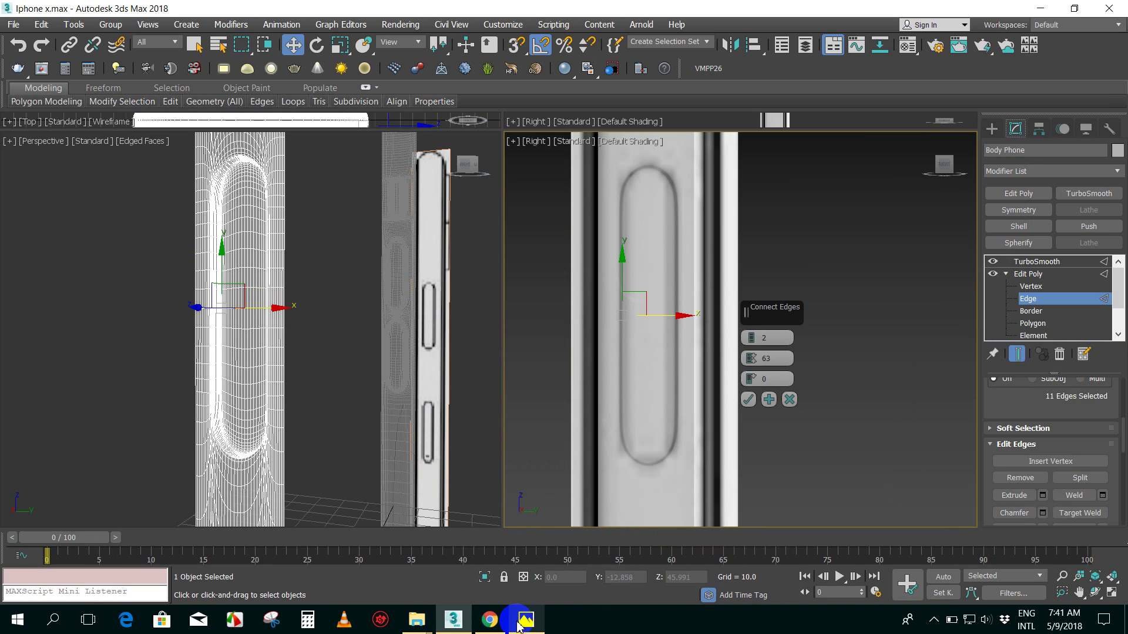
- Raise the support-loop pinch to 73 and commit the connection
{"action": "left_click", "coordinate": [521, 624]}
{"action": "left_click", "coordinate": [521, 625]}
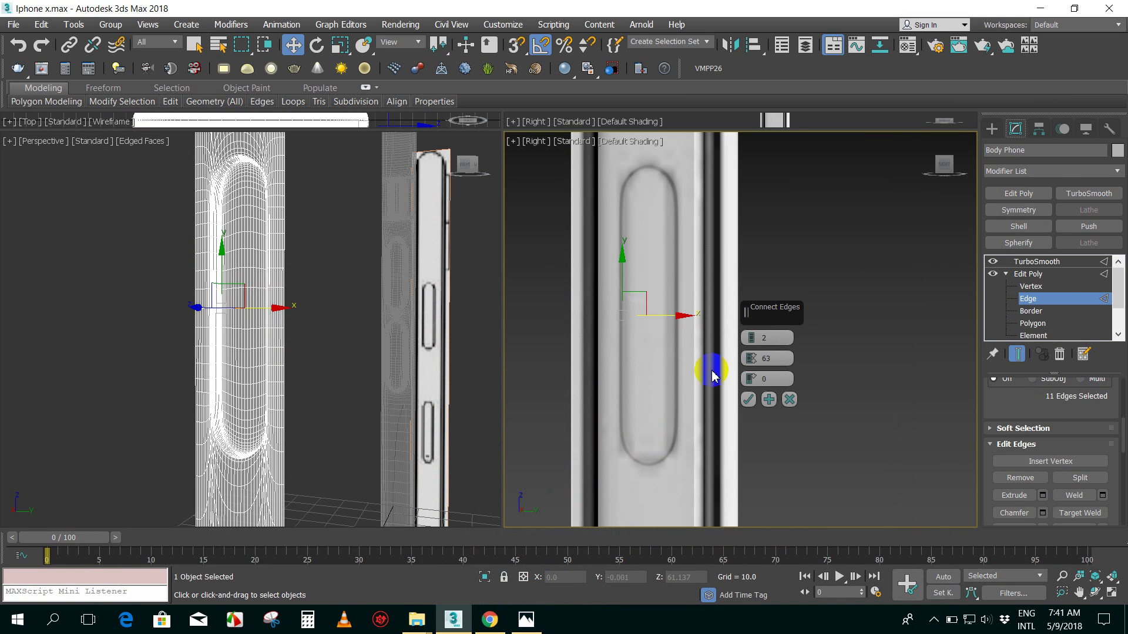
{"action": "left_click_drag", "start_coordinate": [751, 357], "coordinate": [751, 330]}
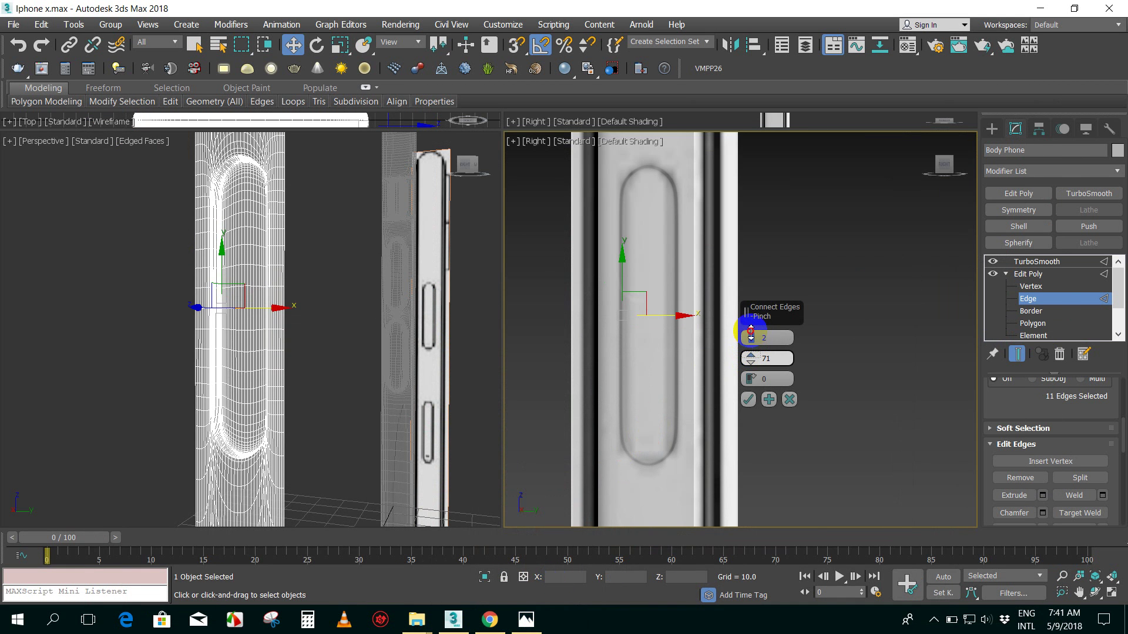
{"action": "left_click", "coordinate": [748, 400]}
- Deselect the edges and zoom in on the smooth, recessed pill-shaped button
{"action": "scroll", "coordinate": [758, 352], "scroll_direction": "down", "scroll_amount": 2}
{"action": "scroll", "coordinate": [770, 320], "scroll_direction": "down", "scroll_amount": 5}
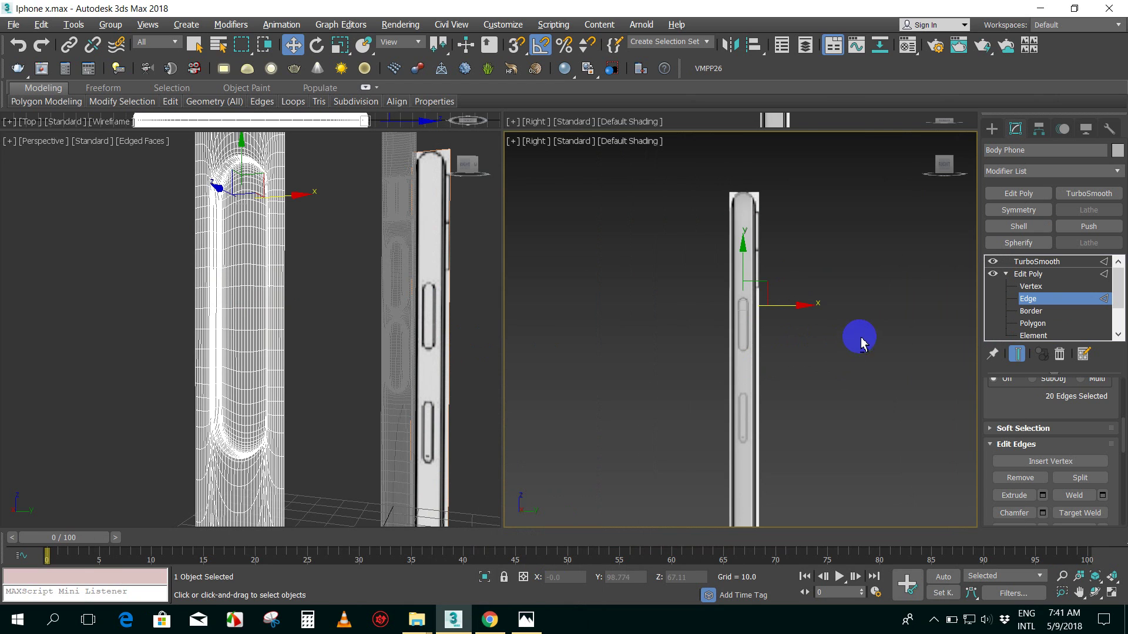
{"action": "left_click", "coordinate": [852, 340]}
{"action": "scroll", "coordinate": [764, 335], "scroll_direction": "up", "scroll_amount": 2}
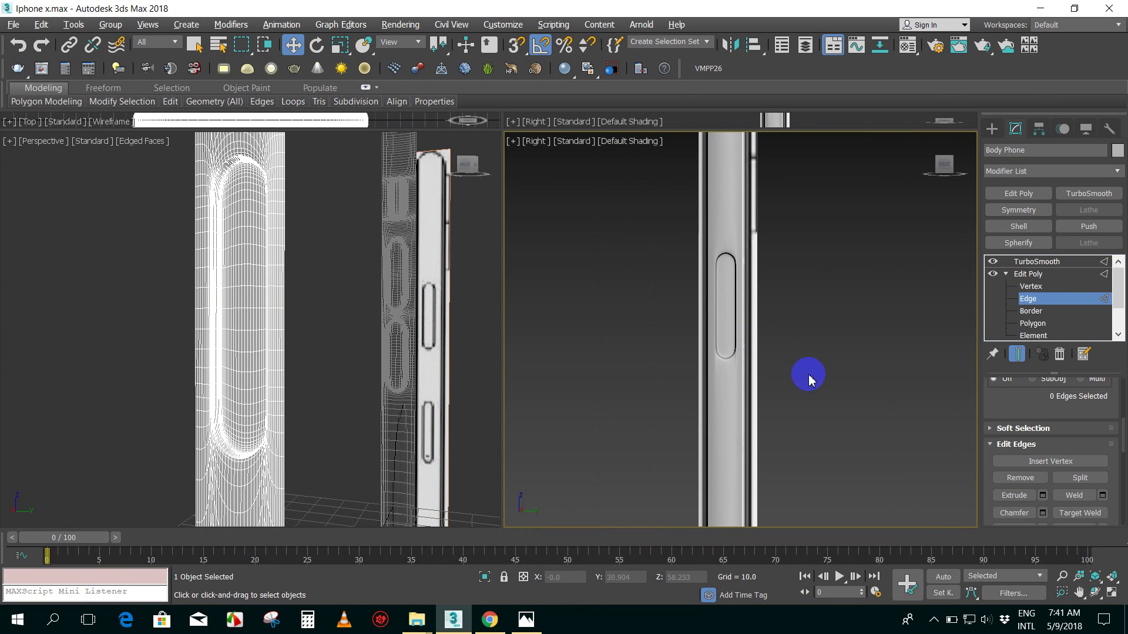
{"action": "scroll", "coordinate": [821, 323], "scroll_direction": "up", "scroll_amount": 3}
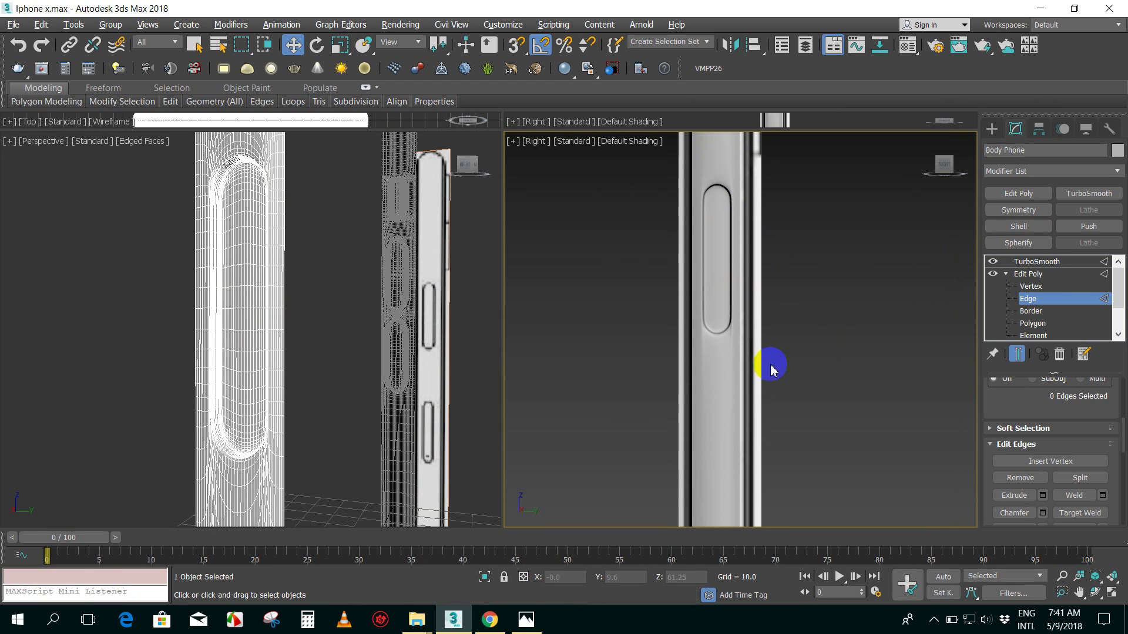
{"action": "scroll", "coordinate": [759, 276], "scroll_direction": "up", "scroll_amount": 2}
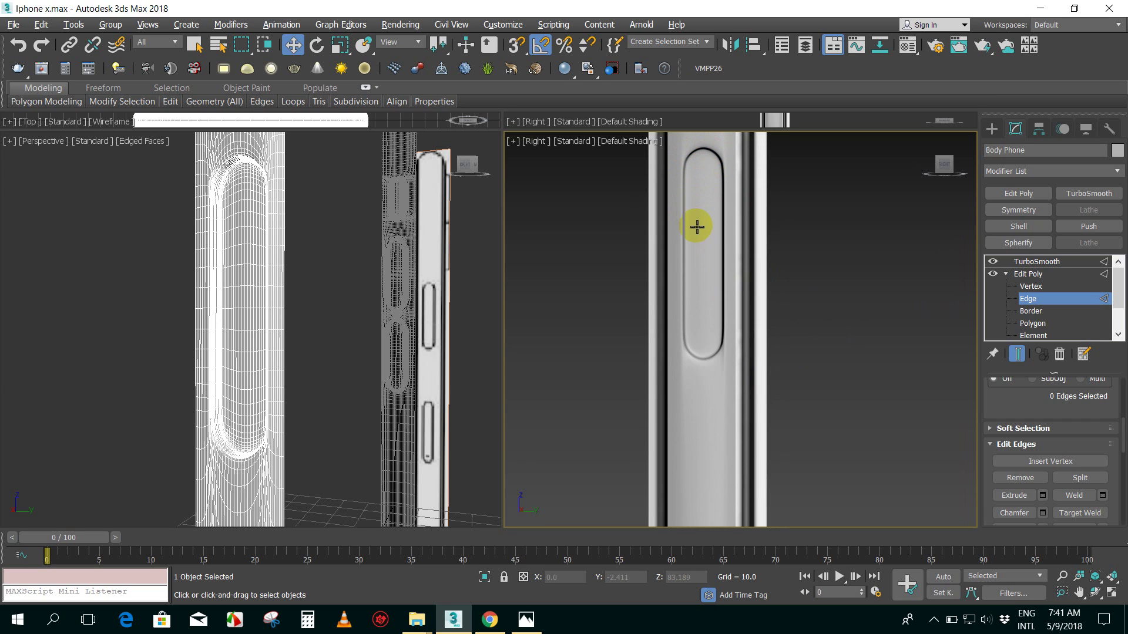
{"action": "scroll", "coordinate": [696, 227], "scroll_direction": "down", "scroll_amount": 1}
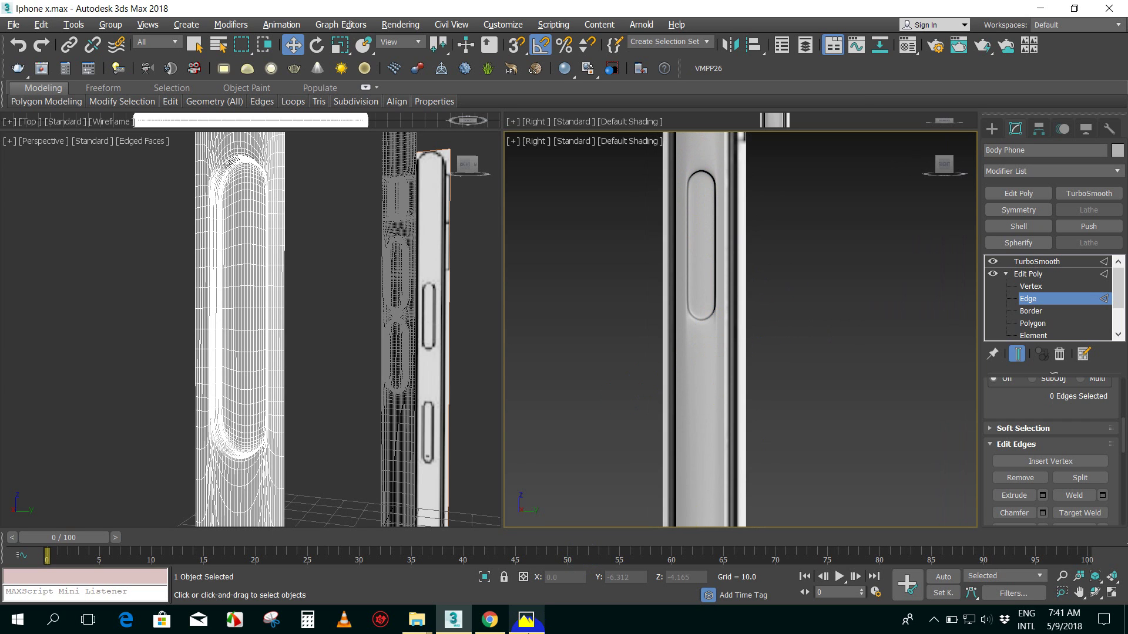
{"action": "mouse_move", "coordinate": [489, 619]}
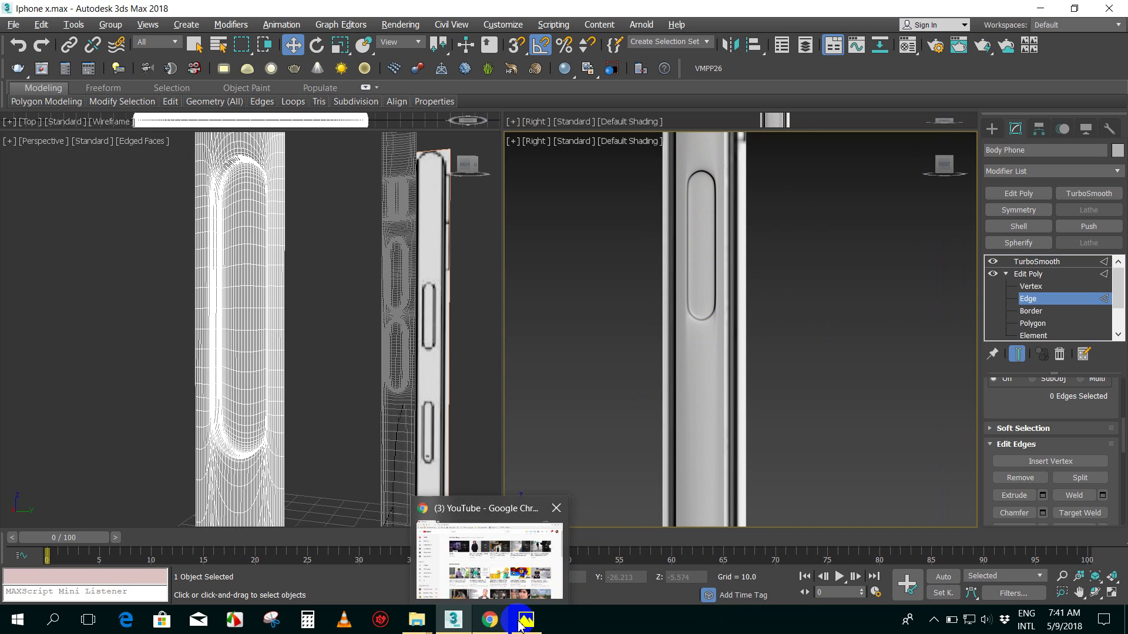
{"action": "left_click", "coordinate": [521, 621]}
{"action": "left_click", "coordinate": [508, 39]}
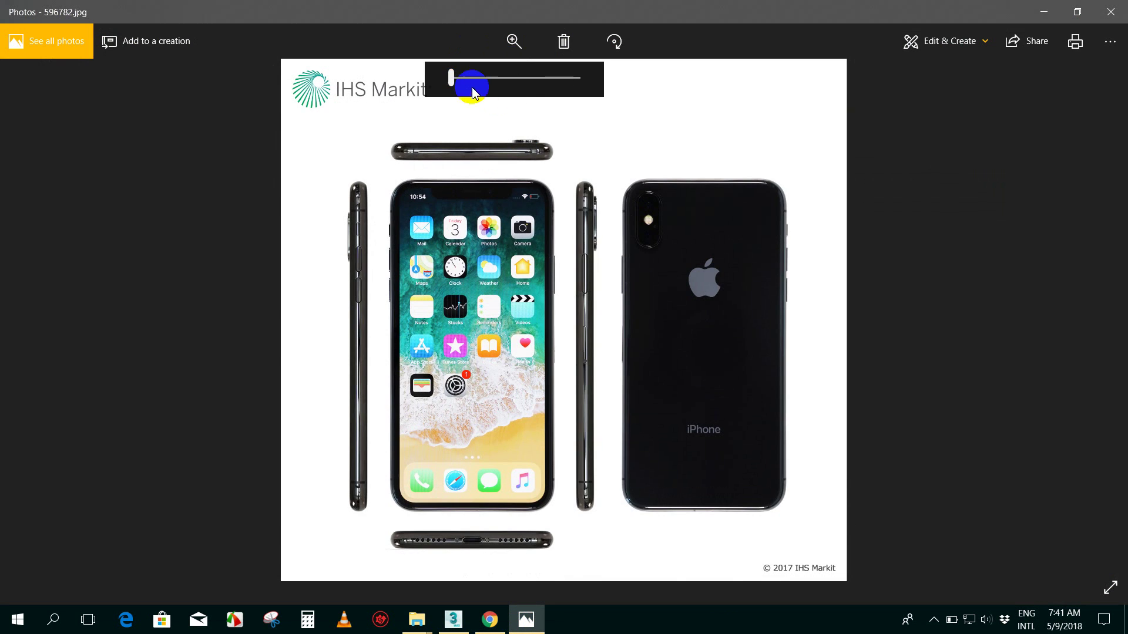
{"action": "left_click", "coordinate": [472, 93]}
{"action": "scroll", "coordinate": [583, 133], "scroll_direction": "up", "scroll_amount": 3}
{"action": "scroll", "coordinate": [660, 252], "scroll_direction": "up", "scroll_amount": 2}
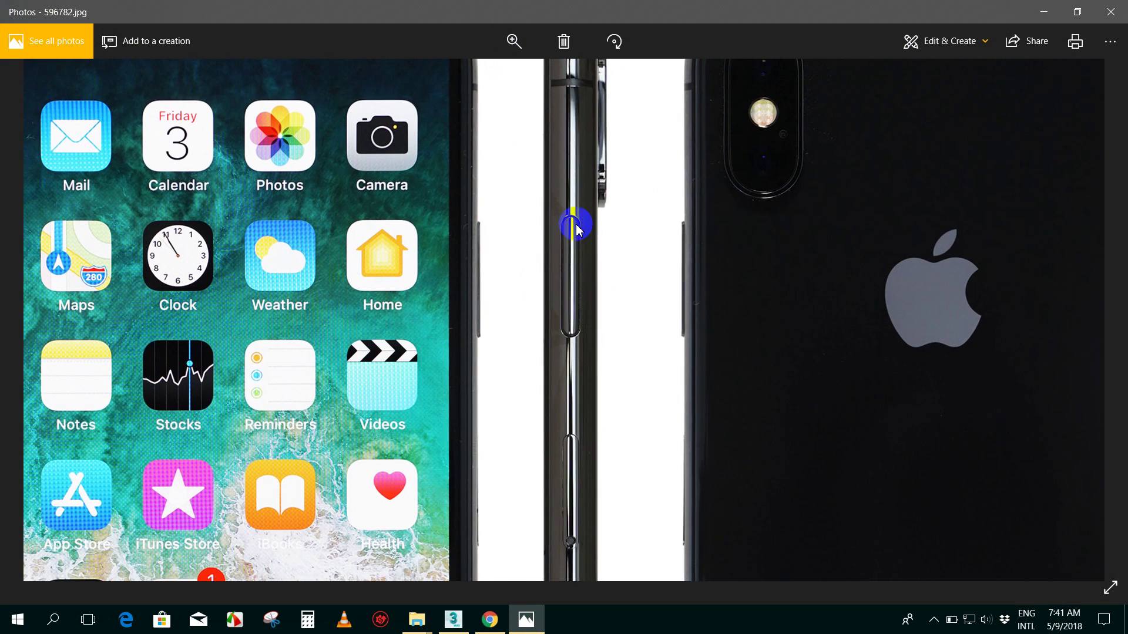
{"action": "left_click", "coordinate": [452, 619]}
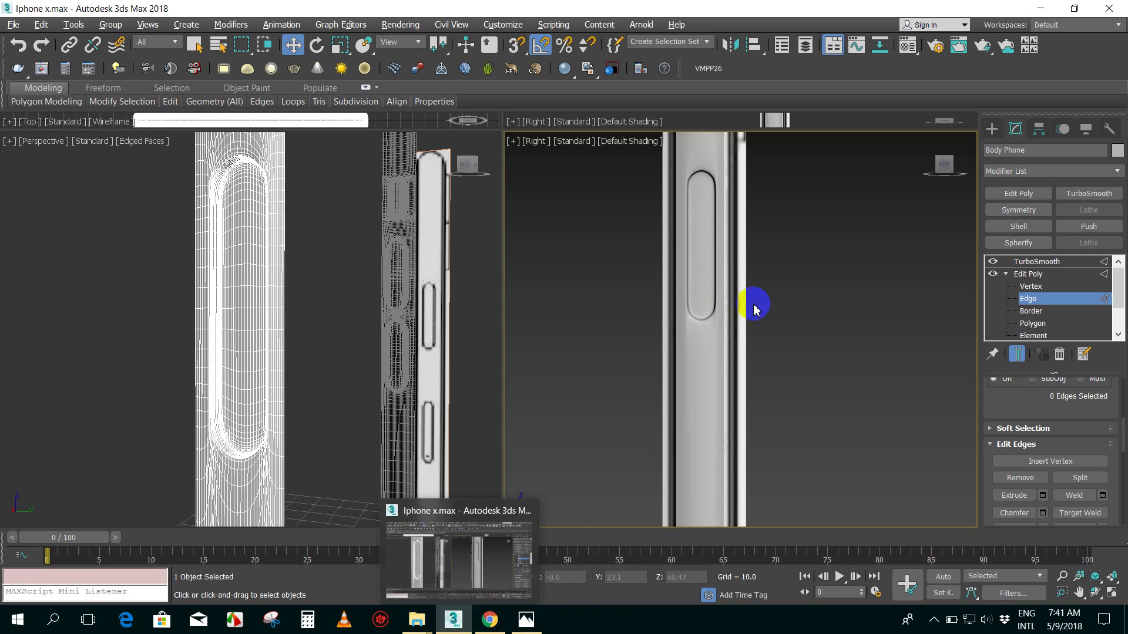
{"action": "scroll", "coordinate": [715, 273], "scroll_direction": "up", "scroll_amount": 3}
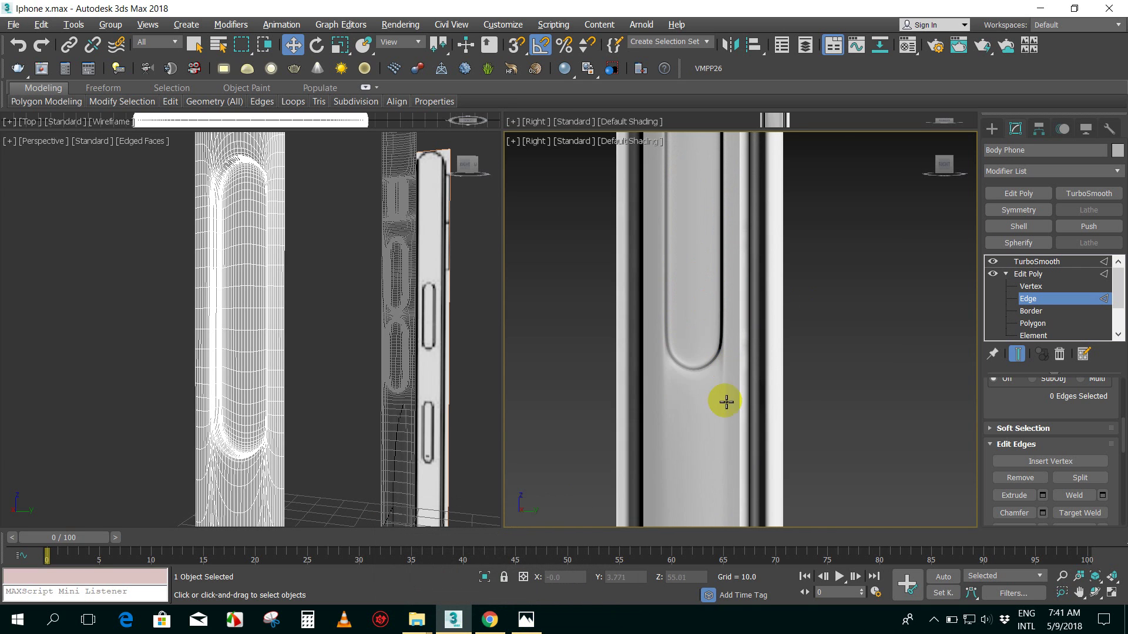
{"action": "scroll", "coordinate": [693, 376], "scroll_direction": "up", "scroll_amount": 2}
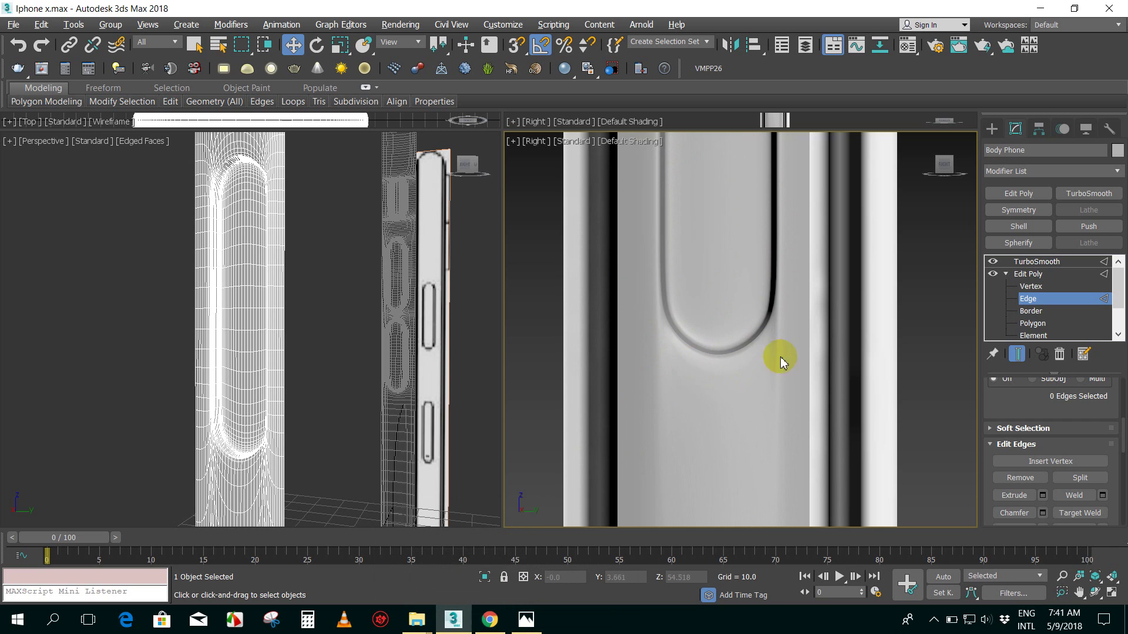
{"action": "scroll", "coordinate": [752, 347], "scroll_direction": "down", "scroll_amount": 1}
{"action": "scroll", "coordinate": [738, 335], "scroll_direction": "down", "scroll_amount": 1}
{"action": "middle_click_drag", "start_coordinate": [739, 335], "coordinate": [730, 408]}
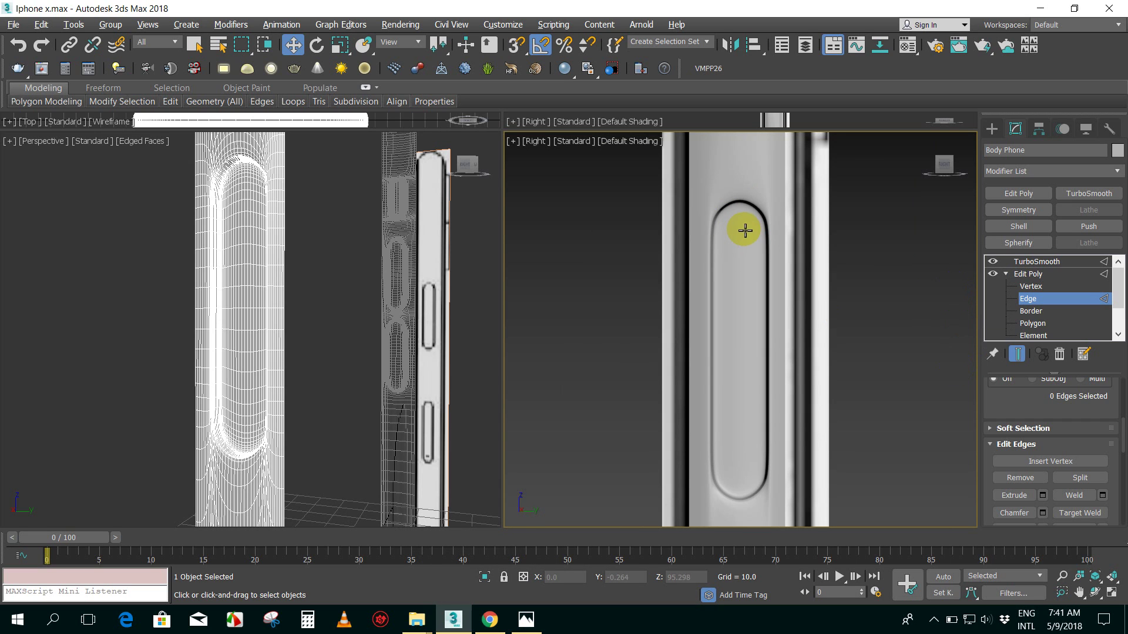
- Show the unsmoothed cage with wire edges, then select the five vertical edges below the lower chevron
{"action": "key", "text": "ctrl+Backspace"}
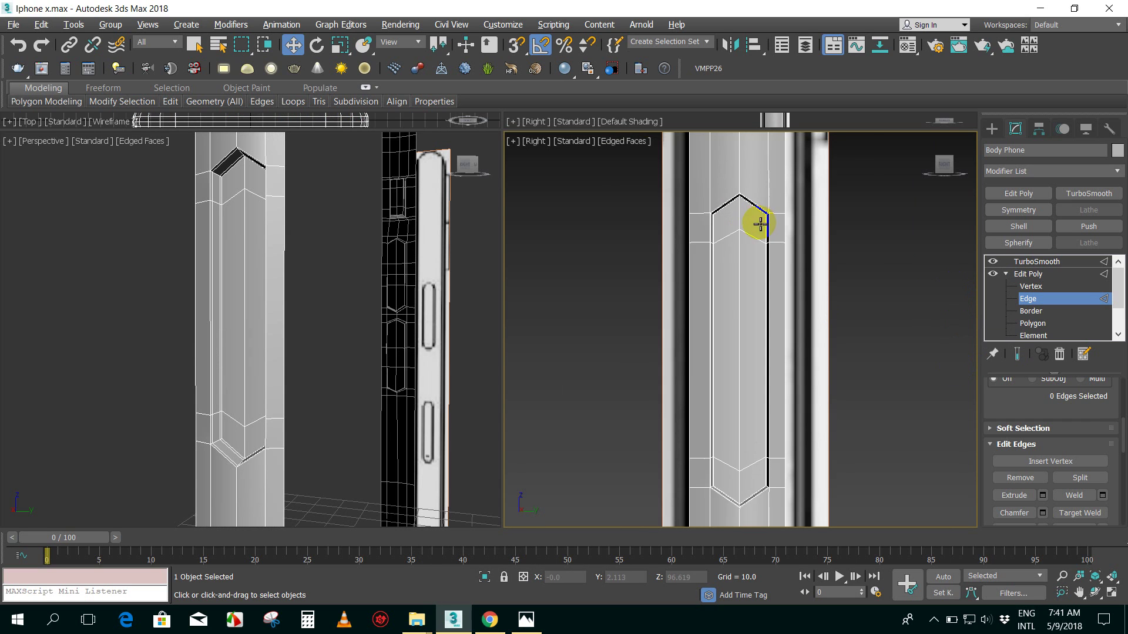
{"action": "key", "text": "F4"}
{"action": "scroll", "coordinate": [748, 209], "scroll_direction": "up", "scroll_amount": 2}
{"action": "middle_click_drag", "start_coordinate": [748, 209], "coordinate": [730, 274]}
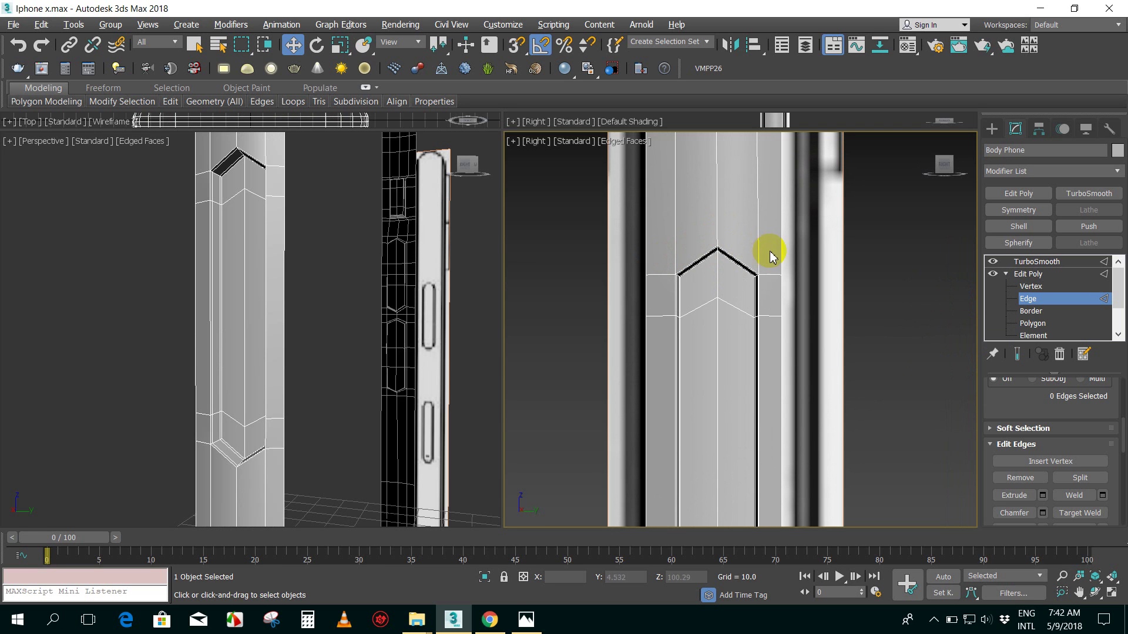
{"action": "mouse_move", "coordinate": [637, 252]}
{"action": "middle_mouse_down"}
{"action": "mouse_move", "coordinate": [773, 171]}
{"action": "mouse_move", "coordinate": [758, 256]}
{"action": "middle_mouse_up"}
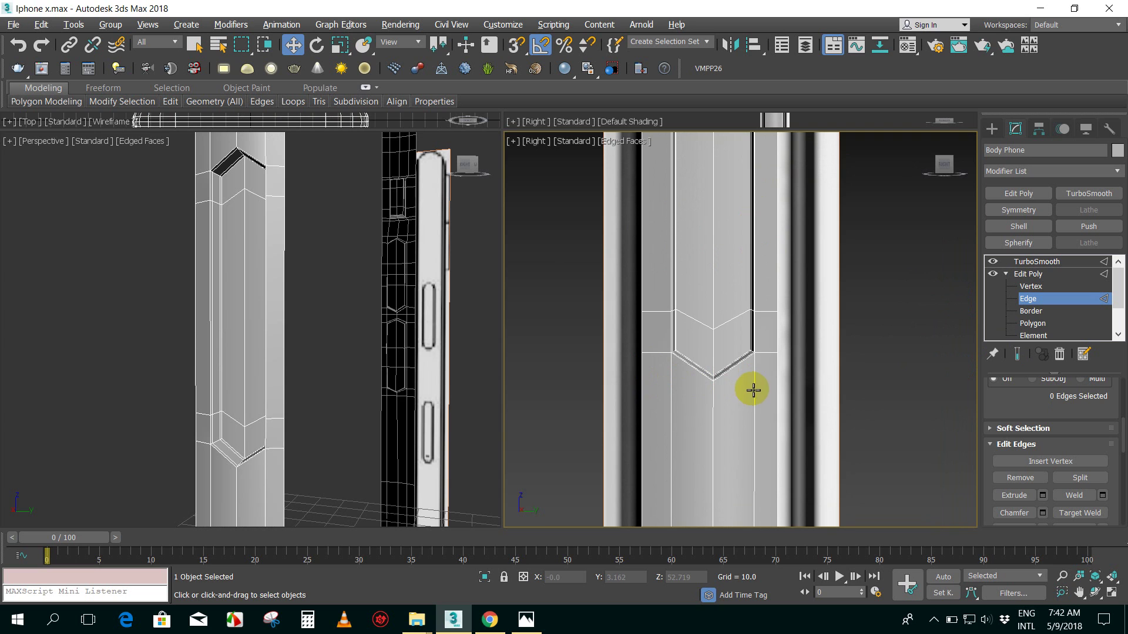
{"action": "mouse_move", "coordinate": [310, 285]}
{"action": "middle_mouse_down"}
{"action": "mouse_move", "coordinate": [295, 278]}
{"action": "mouse_move", "coordinate": [295, 303]}
{"action": "middle_mouse_up"}
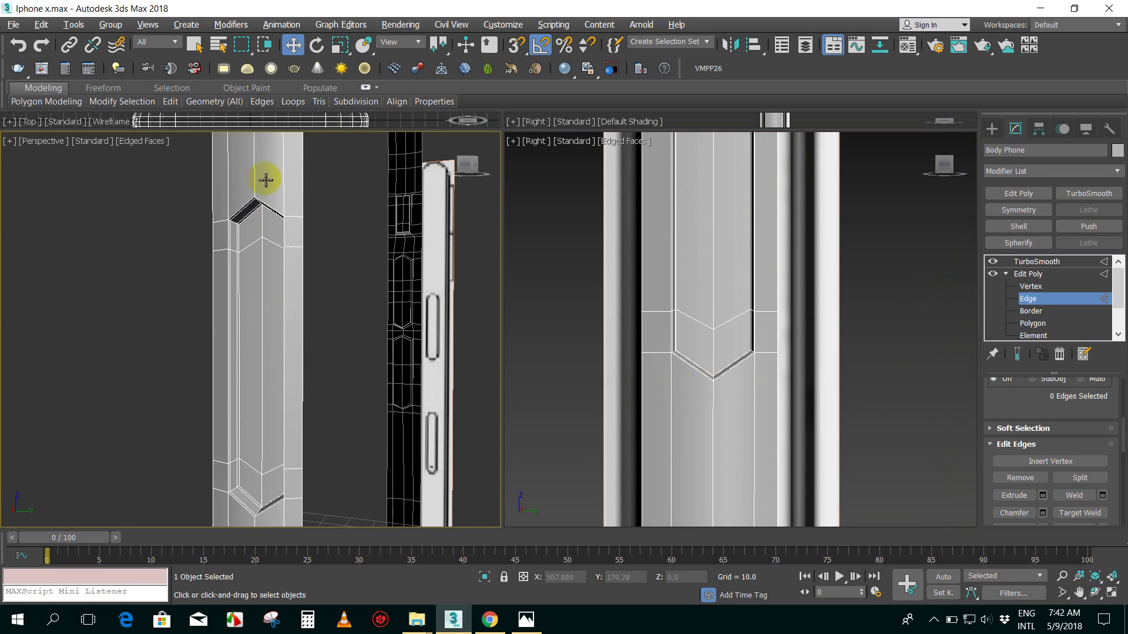
{"action": "middle_click_drag", "start_coordinate": [327, 378], "coordinate": [234, 417], "text": "alt"}
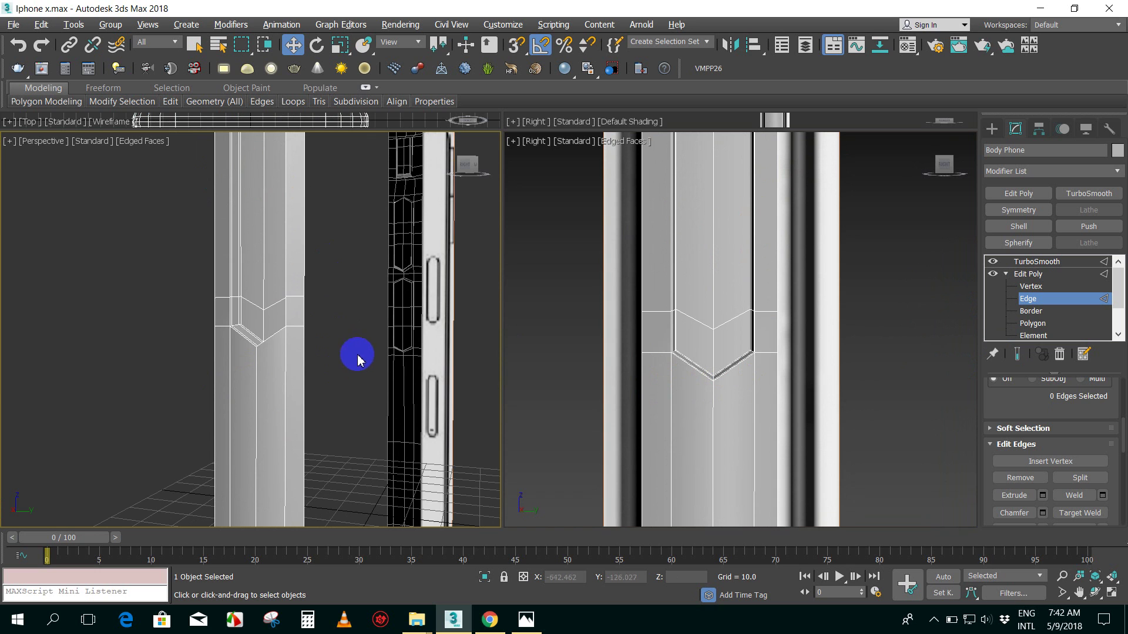
{"action": "mouse_move", "coordinate": [307, 335]}
{"action": "middle_mouse_down", "text": "alt"}
{"action": "mouse_move", "coordinate": [340, 341]}
{"action": "mouse_move", "coordinate": [298, 337]}
{"action": "middle_mouse_up", "text": "alt"}
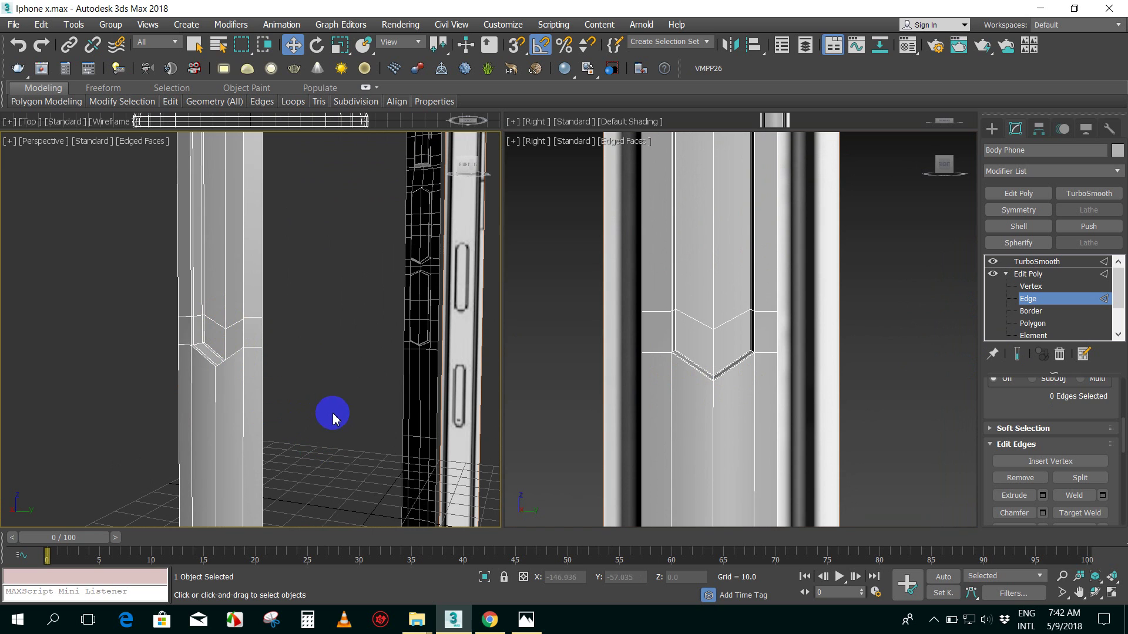
{"action": "left_click", "coordinate": [212, 420]}
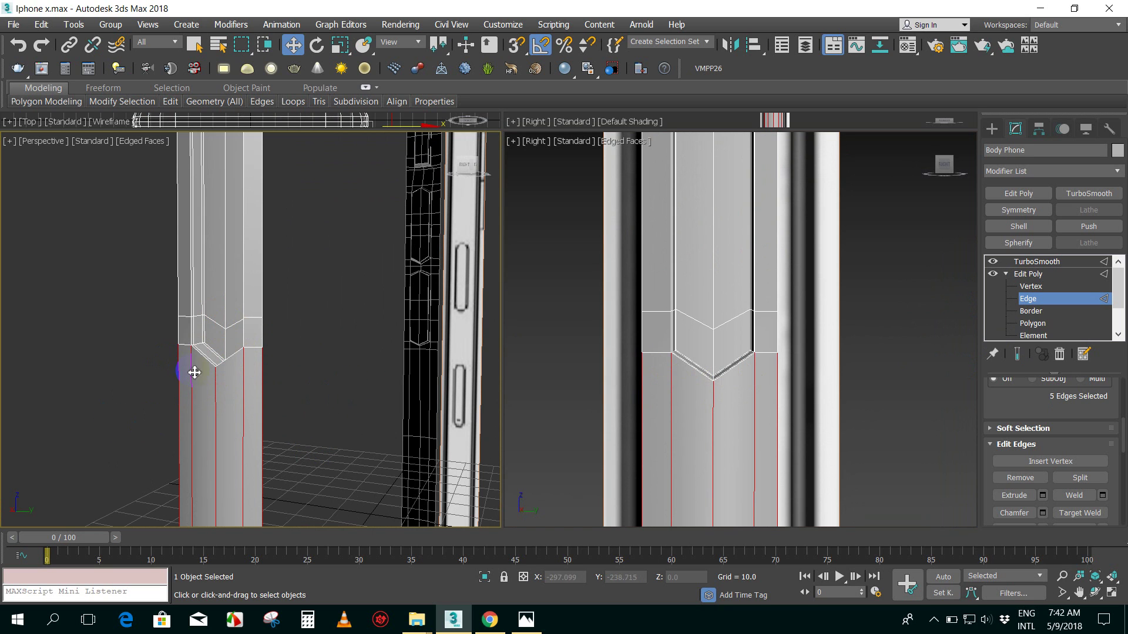
{"action": "left_click_drag", "start_coordinate": [302, 404], "coordinate": [157, 426]}
{"action": "right_click", "coordinate": [214, 376]}
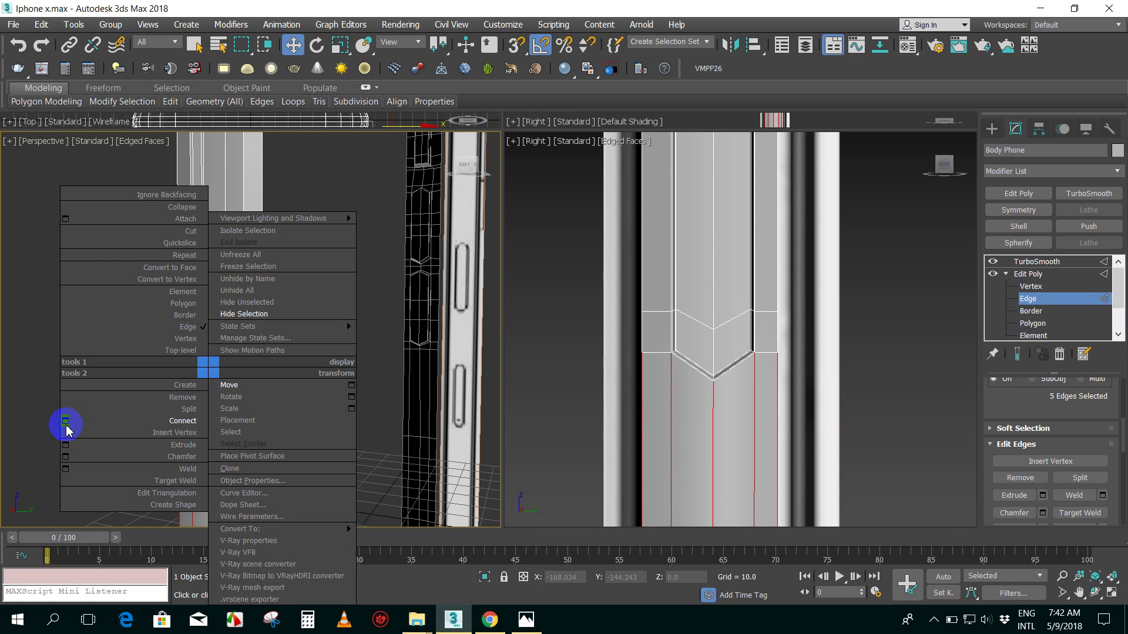
{"action": "left_click", "coordinate": [69, 427]}
{"action": "mouse_move", "coordinate": [276, 337]}
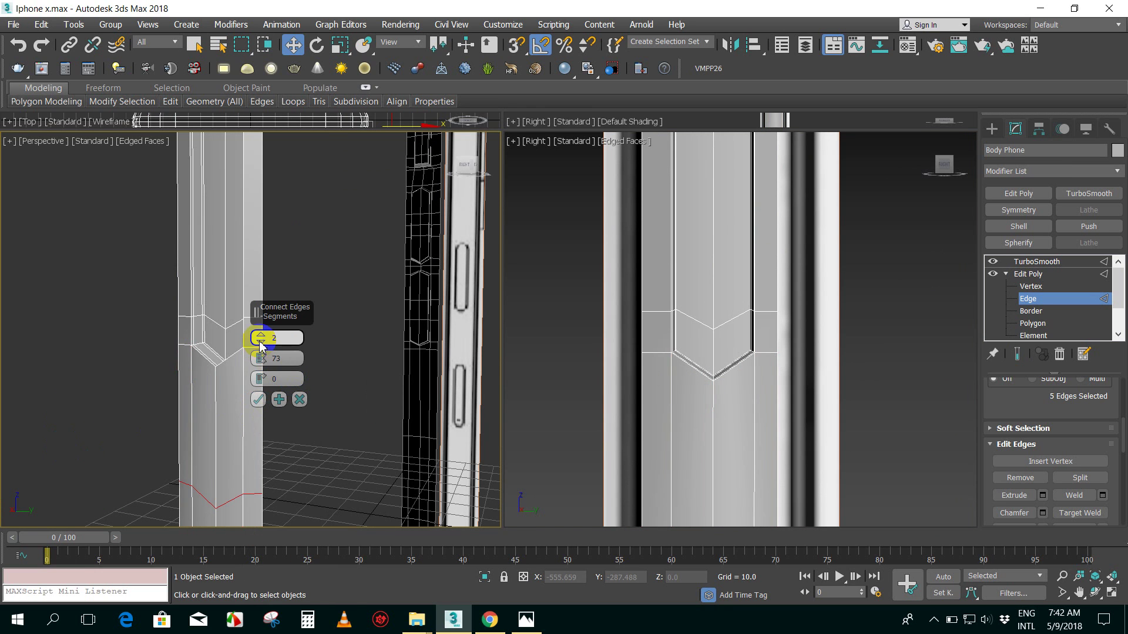
{"action": "left_click", "coordinate": [261, 345]}
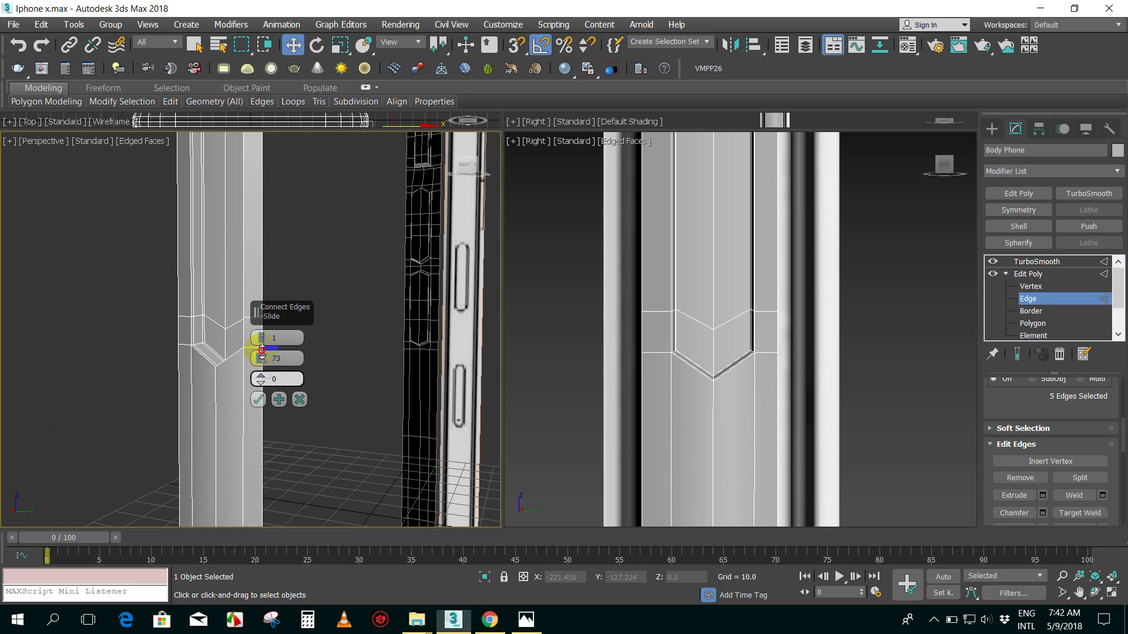
{"action": "left_click_drag", "start_coordinate": [262, 351], "coordinate": [300, 150]}
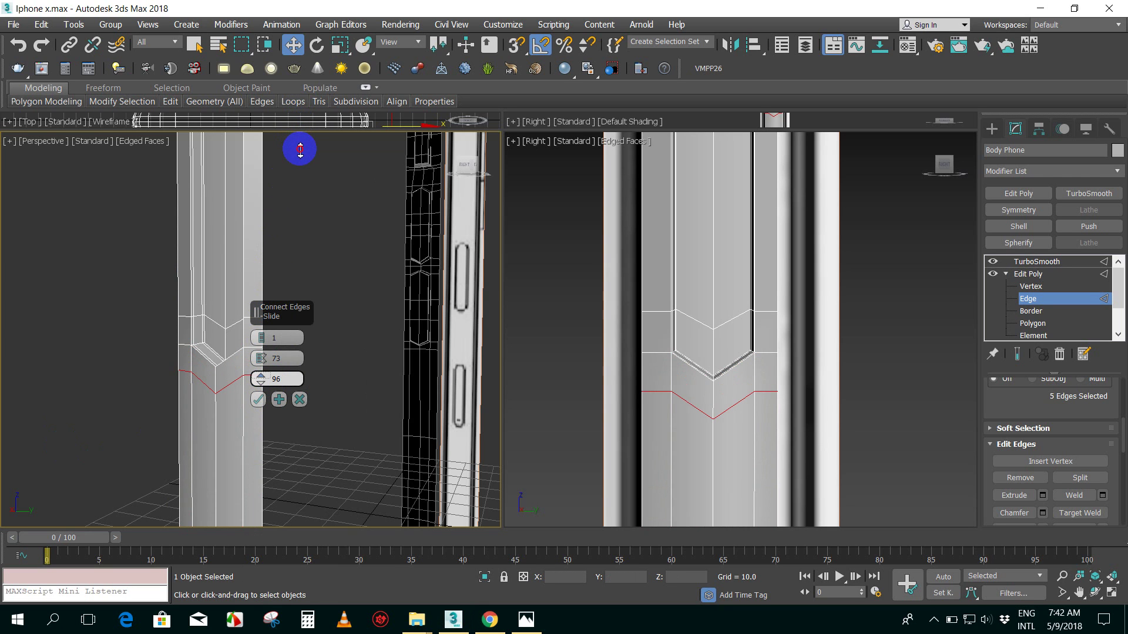
{"action": "left_click", "coordinate": [300, 400]}
{"action": "left_click", "coordinate": [329, 282]}
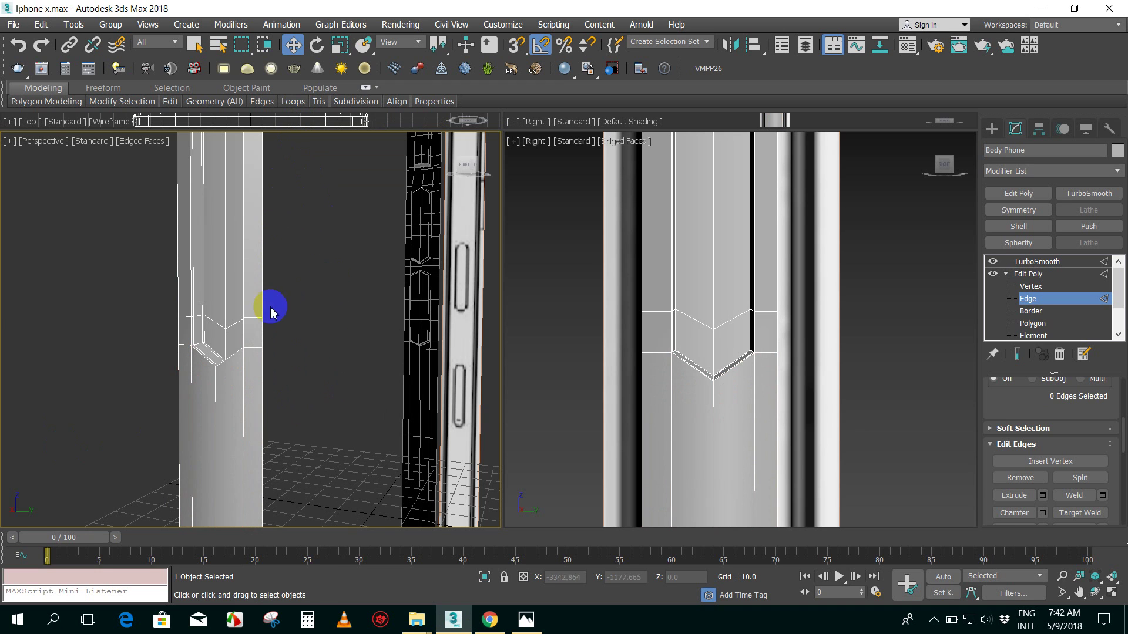
- Insert a SwiftLoop support loop just below the button's lower chevron
{"action": "double_click", "coordinate": [227, 244]}
{"action": "left_click", "coordinate": [331, 264]}
{"action": "middle_click_drag", "start_coordinate": [322, 327], "coordinate": [329, 334], "text": "alt"}
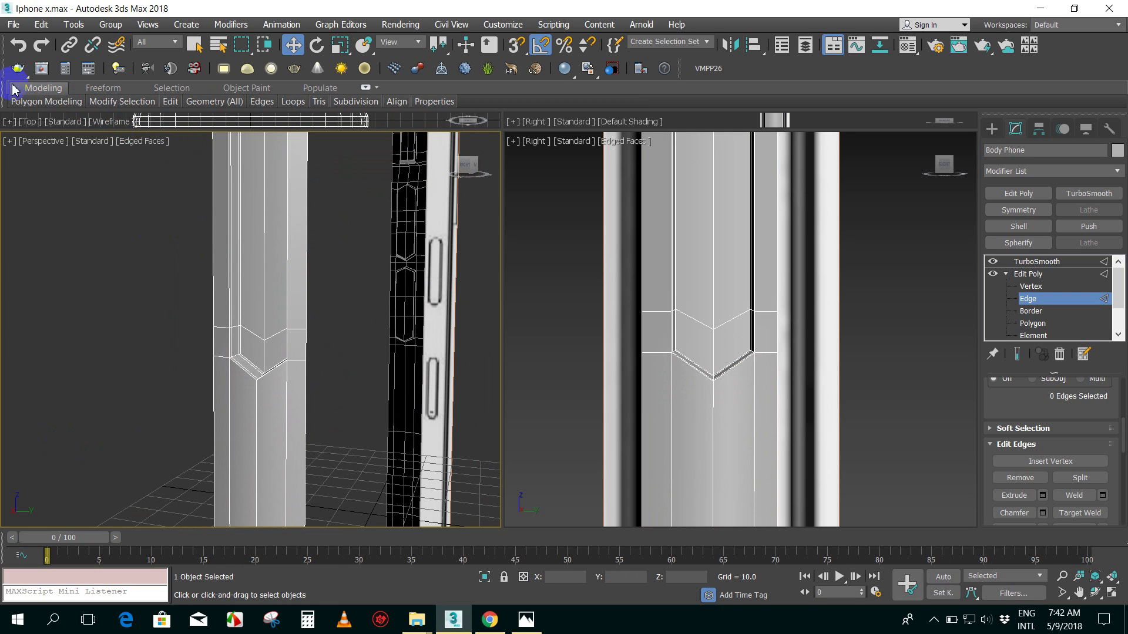
{"action": "mouse_move", "coordinate": [170, 101]}
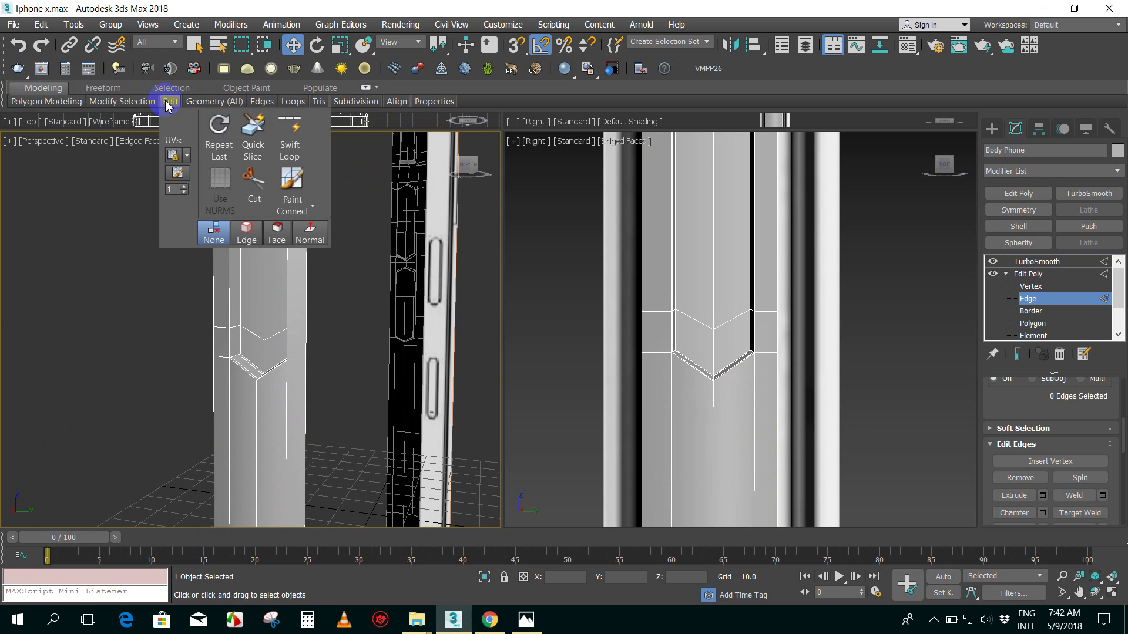
{"action": "left_click", "coordinate": [293, 136]}
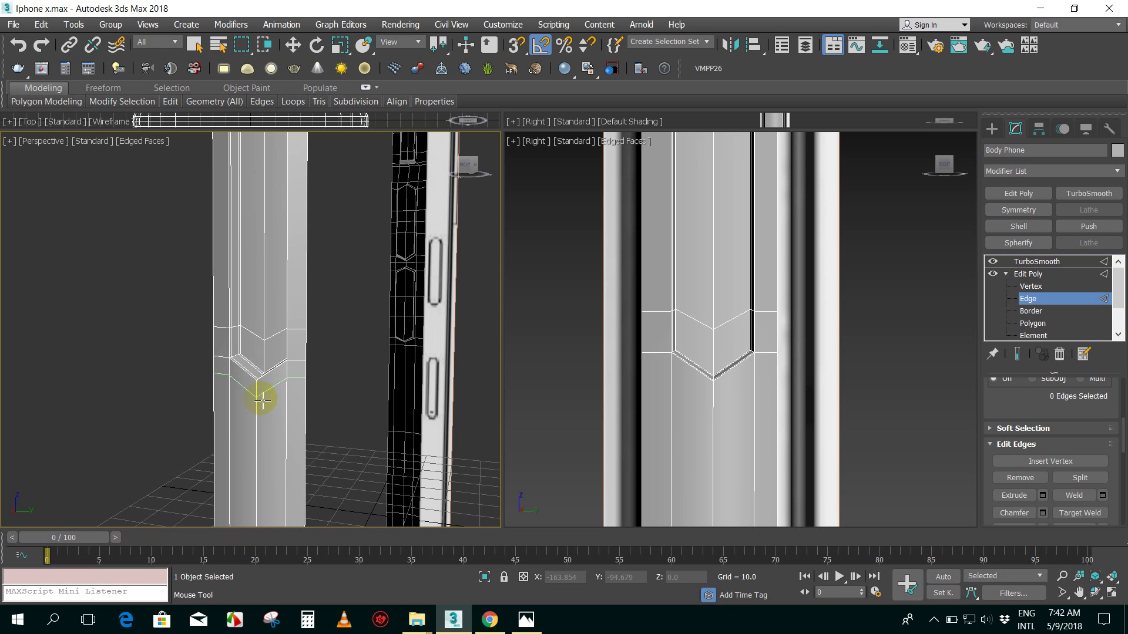
{"action": "left_click", "coordinate": [259, 404]}
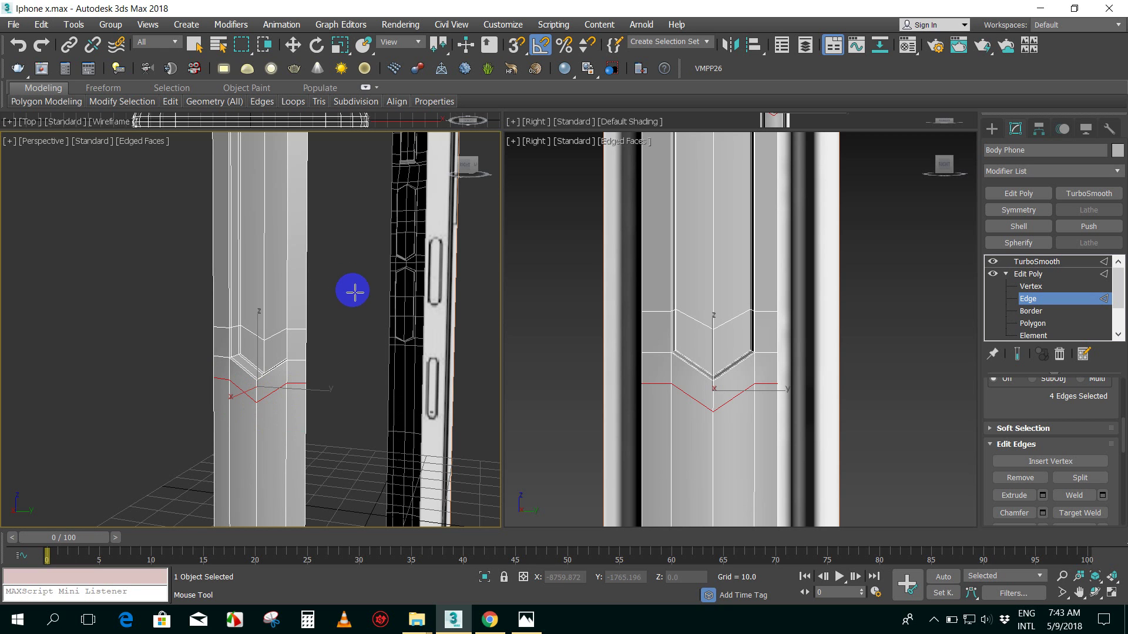
- Add a second support loop just above the upper chevron, then turn SwiftLoop off
{"action": "middle_click_drag", "start_coordinate": [302, 214], "coordinate": [302, 395], "text": "alt"}
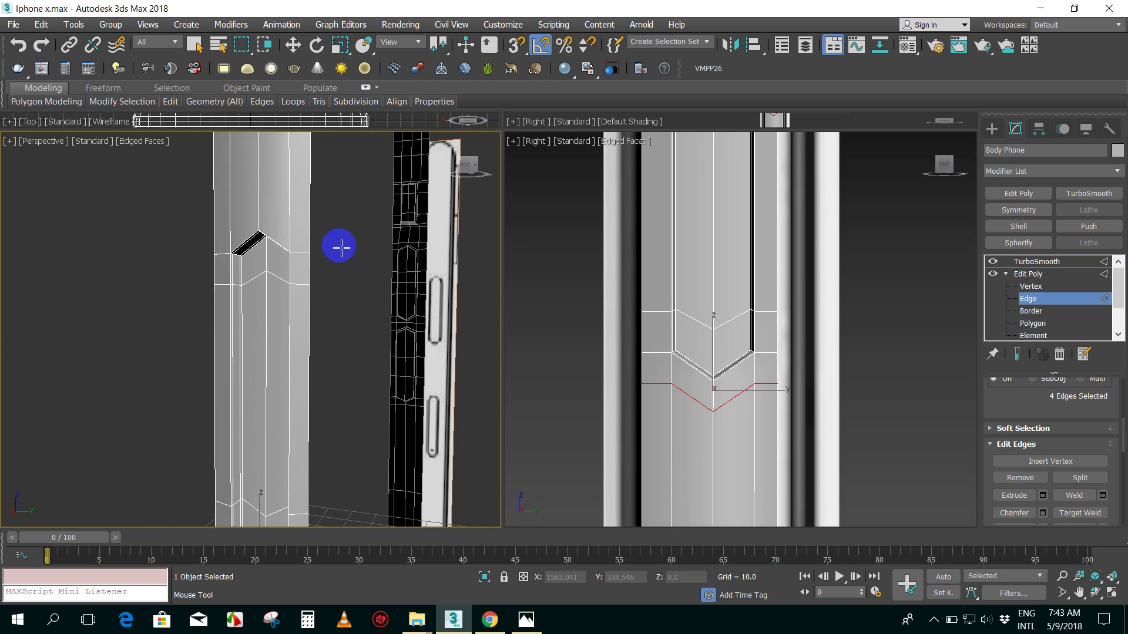
{"action": "left_click", "coordinate": [268, 228]}
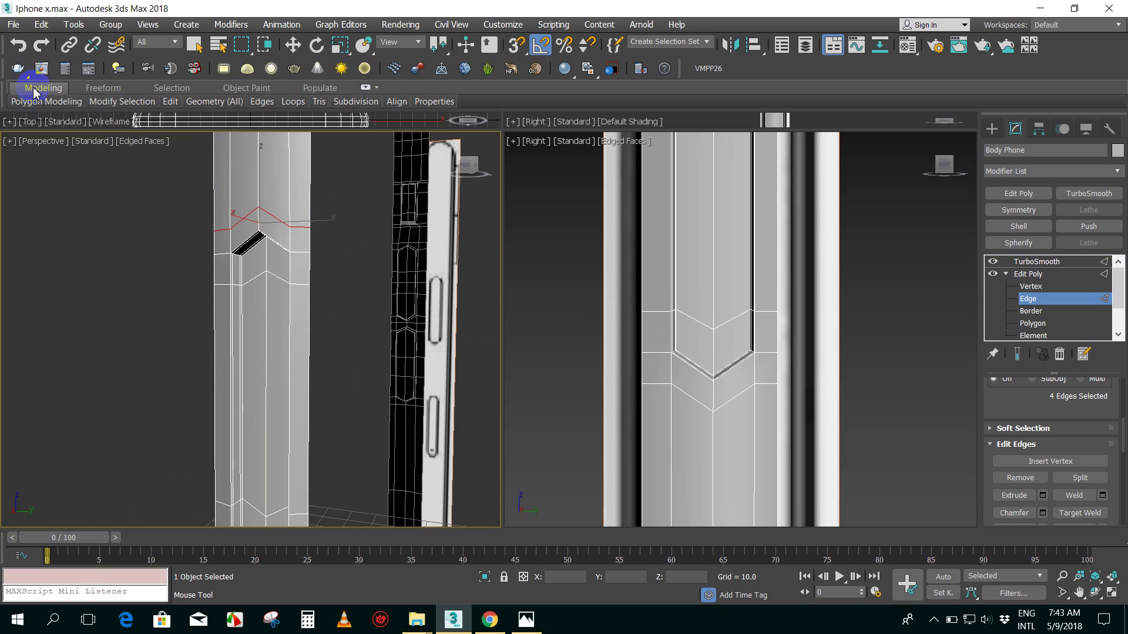
{"action": "left_click", "coordinate": [176, 104]}
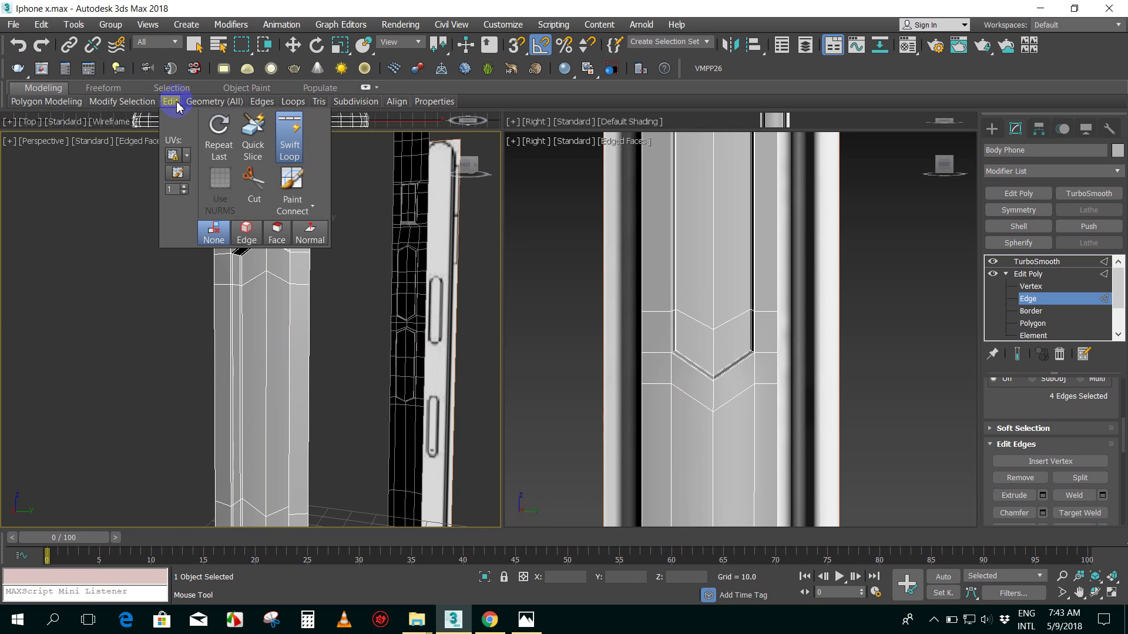
{"action": "left_click", "coordinate": [289, 140]}
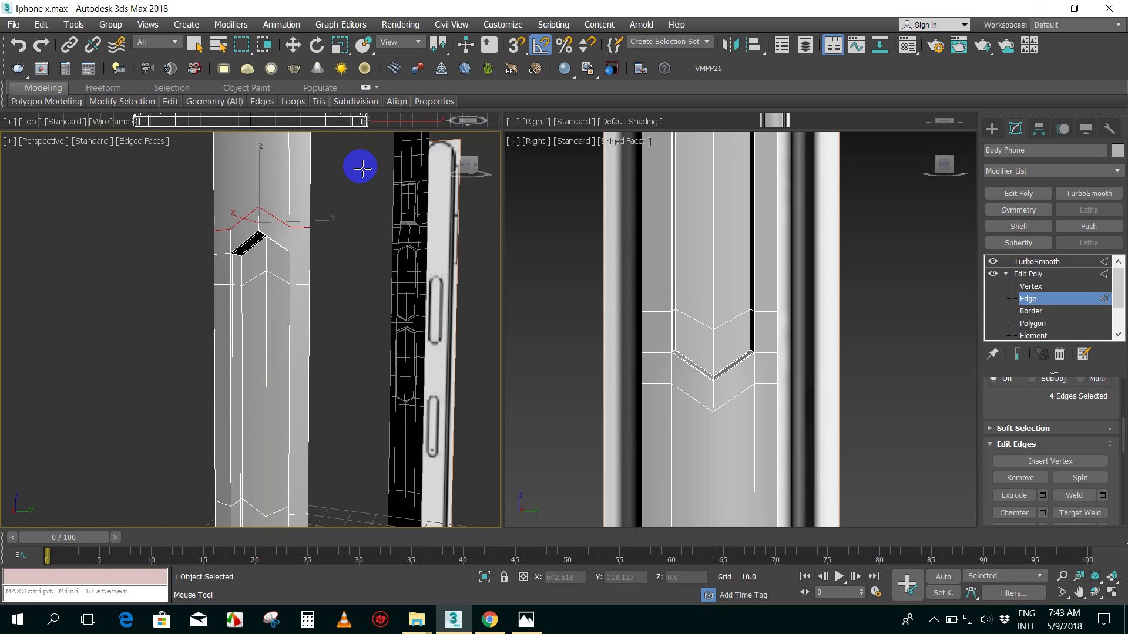
- Select, then clear, edges near the top of the phone side
{"action": "right_click", "coordinate": [329, 182]}
{"action": "left_click", "coordinate": [128, 226]}
{"action": "left_click", "coordinate": [333, 188]}
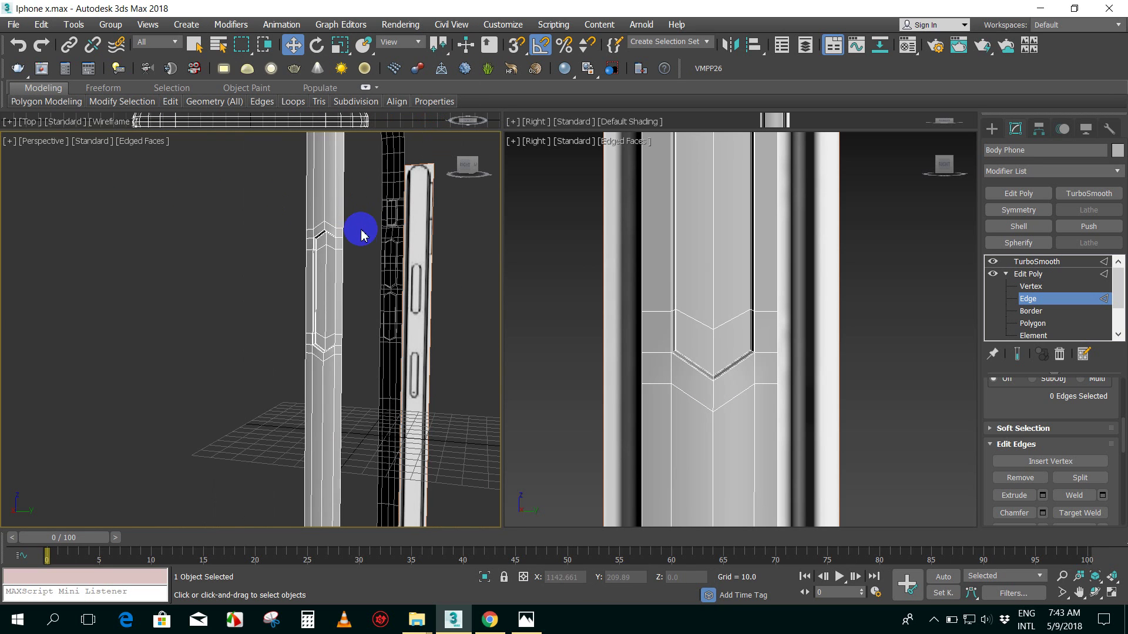
{"action": "left_click_drag", "start_coordinate": [358, 193], "coordinate": [285, 176]}
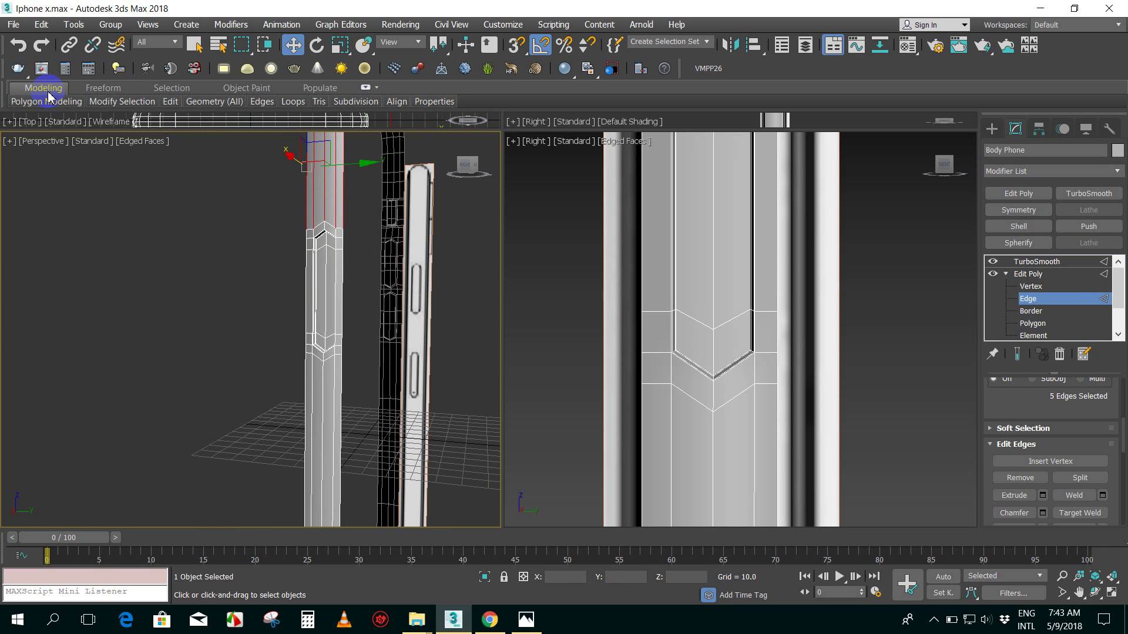
{"action": "mouse_move", "coordinate": [170, 101]}
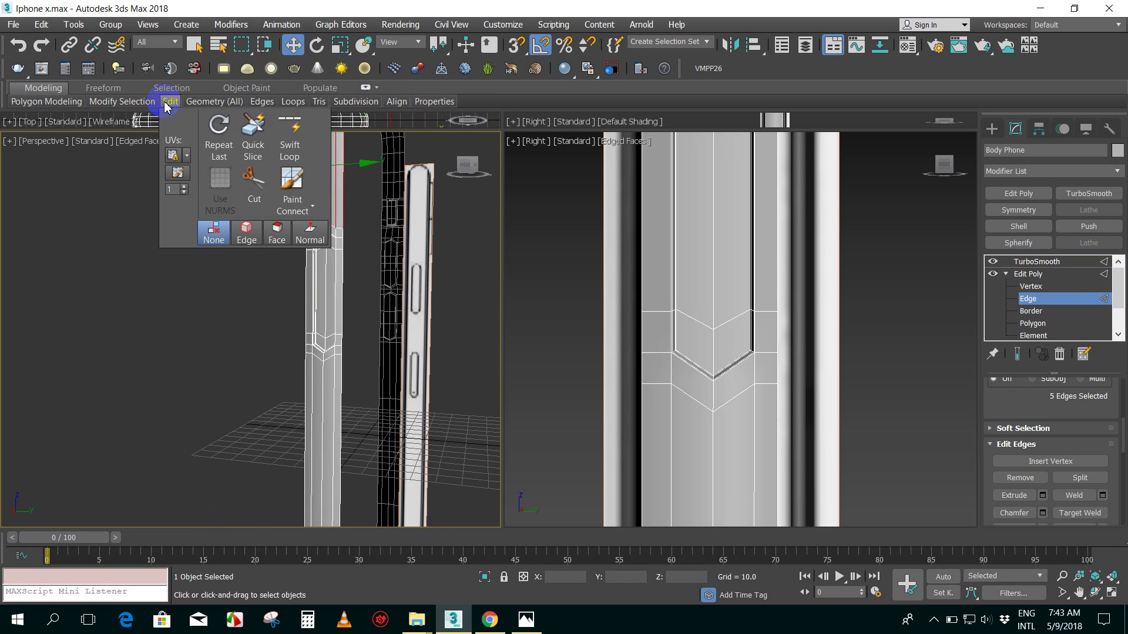
{"action": "left_click", "coordinate": [188, 340]}
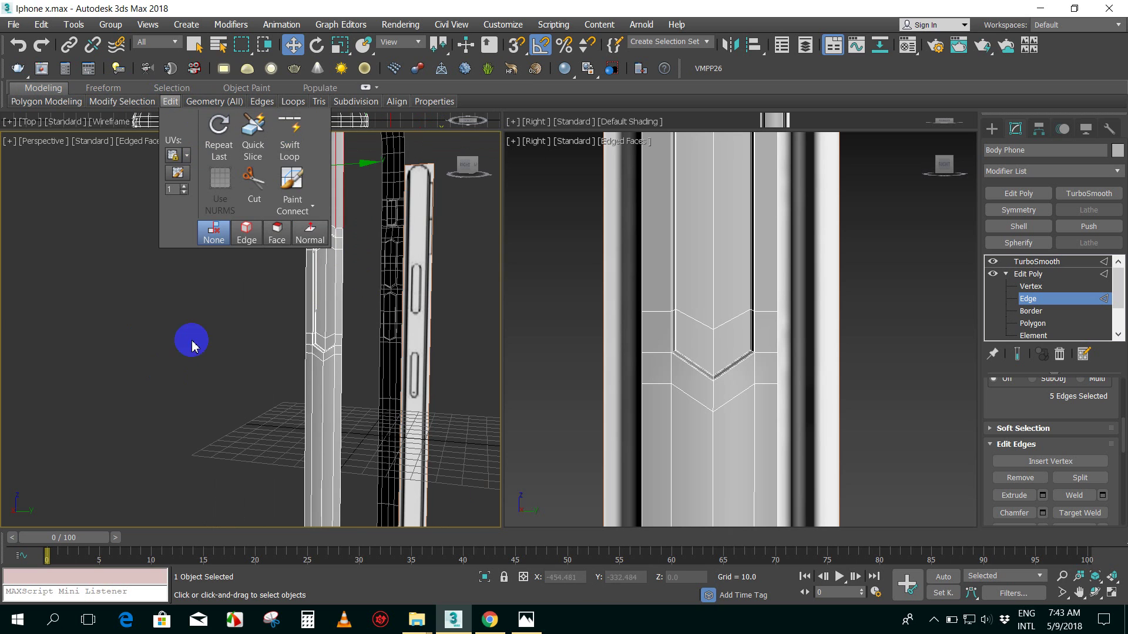
- Frame the chevron loop in the Right view and turn off Edged Faces
{"action": "scroll", "coordinate": [311, 302], "scroll_direction": "up", "scroll_amount": 2}
{"action": "scroll", "coordinate": [343, 243], "scroll_direction": "up", "scroll_amount": 1}
{"action": "scroll", "coordinate": [799, 279], "scroll_direction": "down", "scroll_amount": 2}
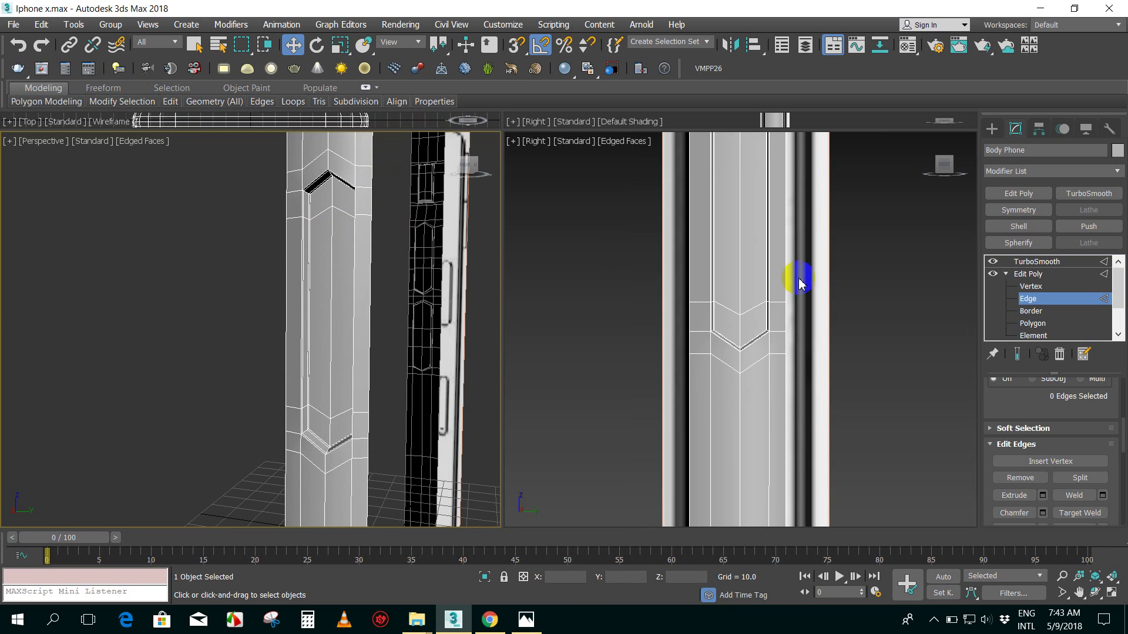
{"action": "scroll", "coordinate": [764, 311], "scroll_direction": "down", "scroll_amount": 2}
{"action": "middle_click_drag", "start_coordinate": [783, 288], "coordinate": [776, 322]}
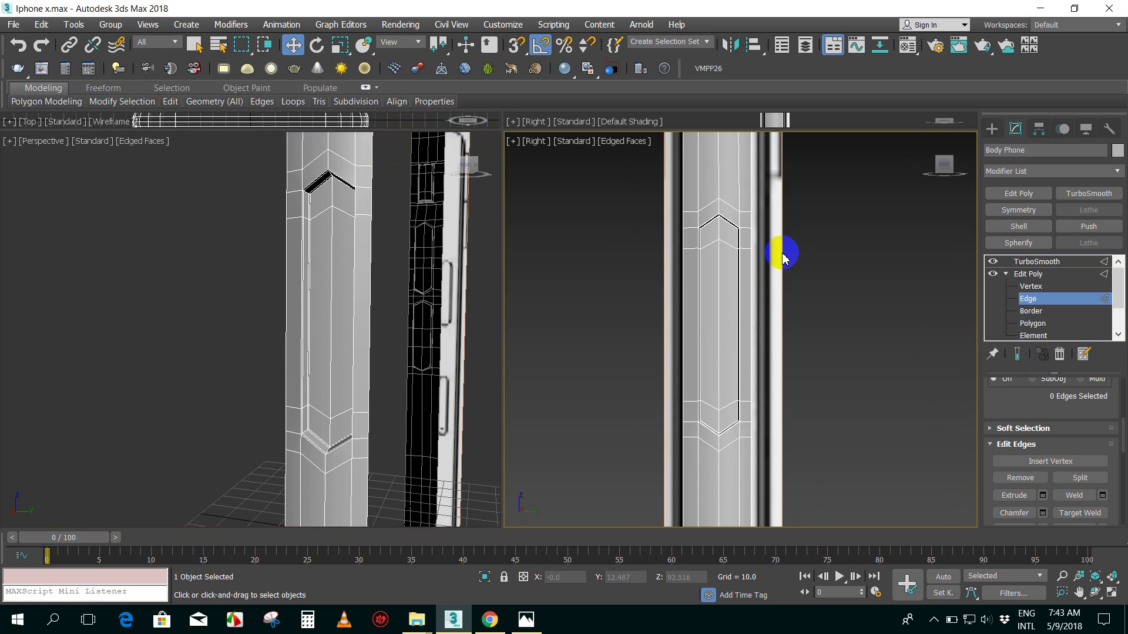
{"action": "key", "text": "F4"}
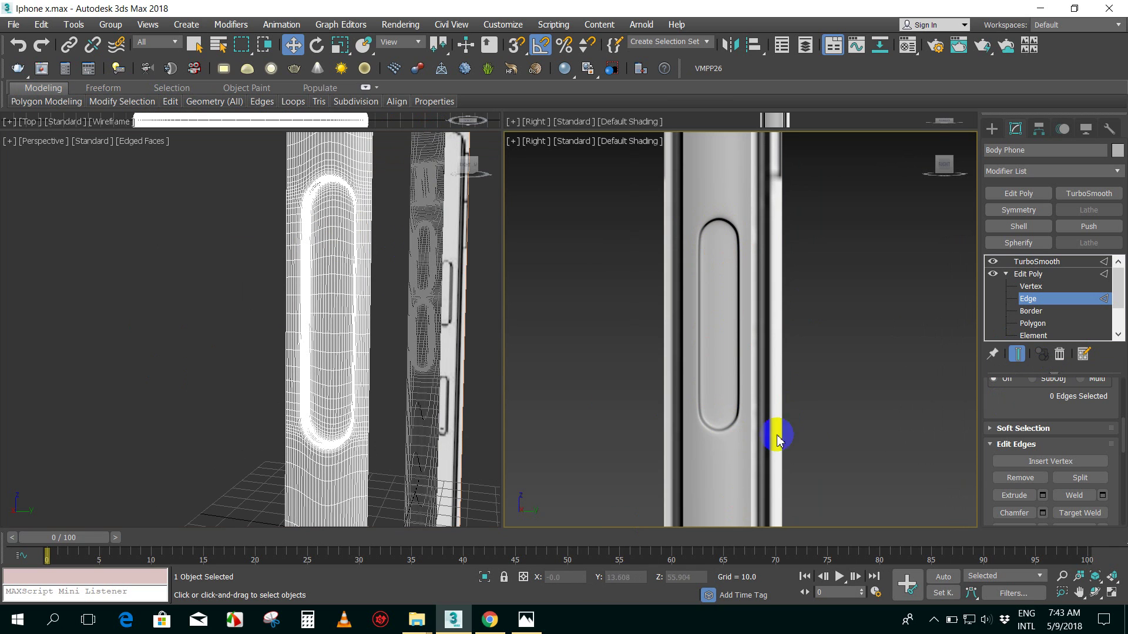
- Pan the Right view up the phone side and orbit Perspective edge-on to the side
{"action": "scroll", "coordinate": [799, 447], "scroll_direction": "down", "scroll_amount": 2}
{"action": "middle_click_drag", "start_coordinate": [821, 468], "coordinate": [817, 379]}
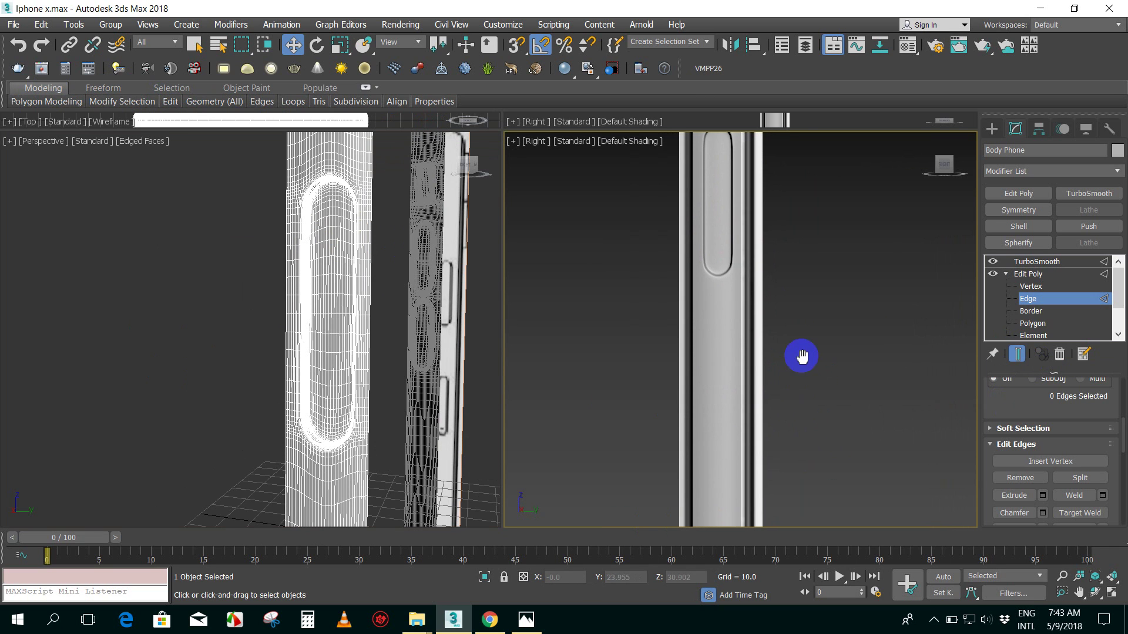
{"action": "middle_click_drag", "start_coordinate": [864, 478], "coordinate": [863, 347]}
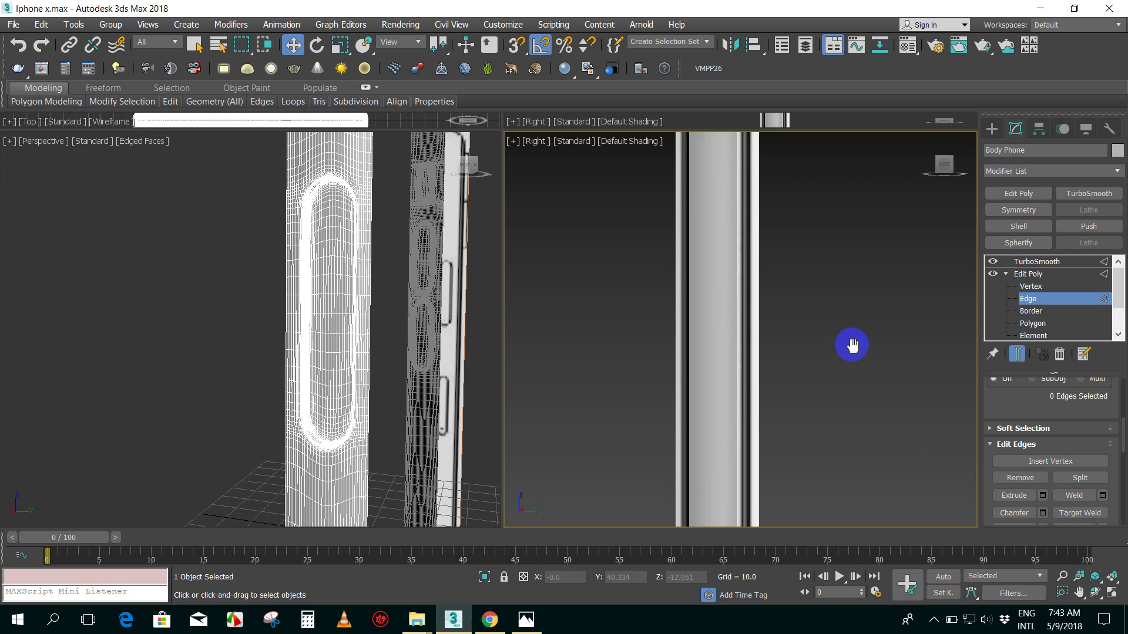
{"action": "scroll", "coordinate": [840, 335], "scroll_direction": "down", "scroll_amount": 2}
{"action": "left_click", "coordinate": [750, 265]}
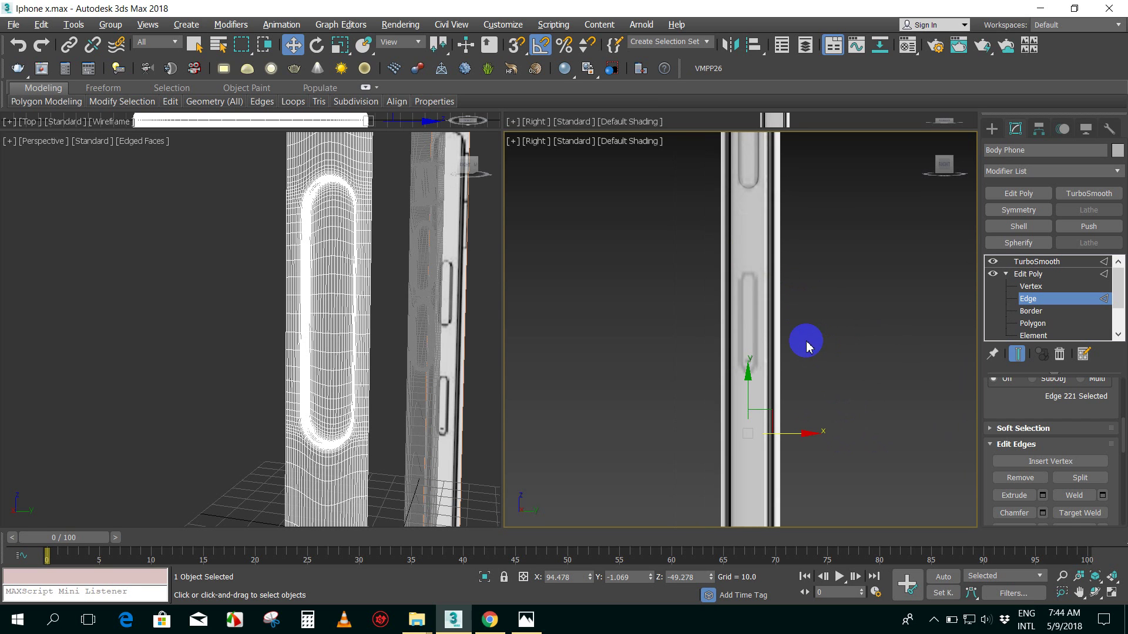
{"action": "scroll", "coordinate": [814, 343], "scroll_direction": "up", "scroll_amount": 2}
{"action": "scroll", "coordinate": [783, 329], "scroll_direction": "up", "scroll_amount": 1}
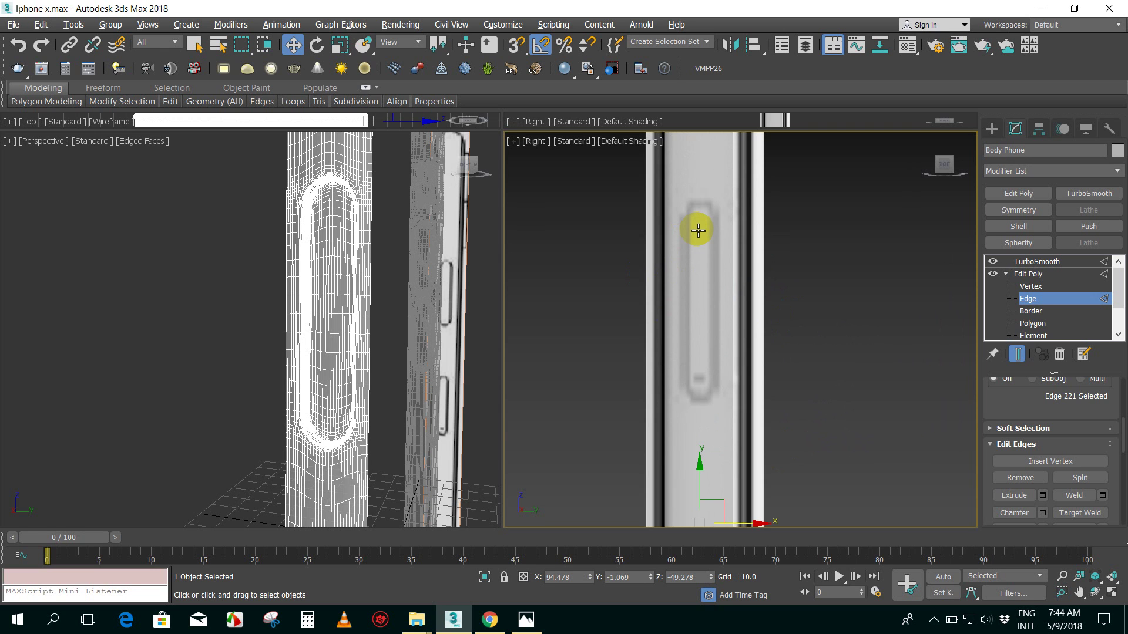
{"action": "mouse_move", "coordinate": [470, 311]}
{"action": "middle_mouse_down", "text": "alt"}
{"action": "mouse_move", "coordinate": [364, 345]}
{"action": "mouse_move", "coordinate": [339, 238]}
{"action": "mouse_move", "coordinate": [370, 265]}
{"action": "middle_mouse_up", "text": "alt"}
{"action": "left_click", "coordinate": [371, 265]}
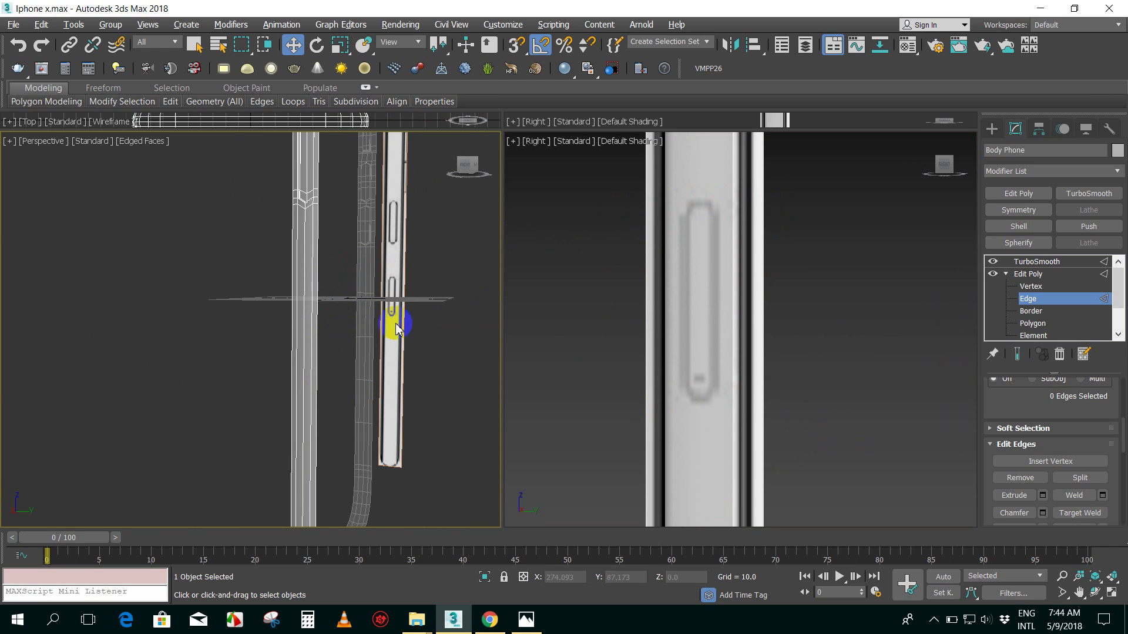
- Select the vertical side edges, reframe the Right view, and activate Swift Loop
{"action": "left_click_drag", "start_coordinate": [282, 273], "coordinate": [330, 283]}
{"action": "right_click", "coordinate": [305, 270]}
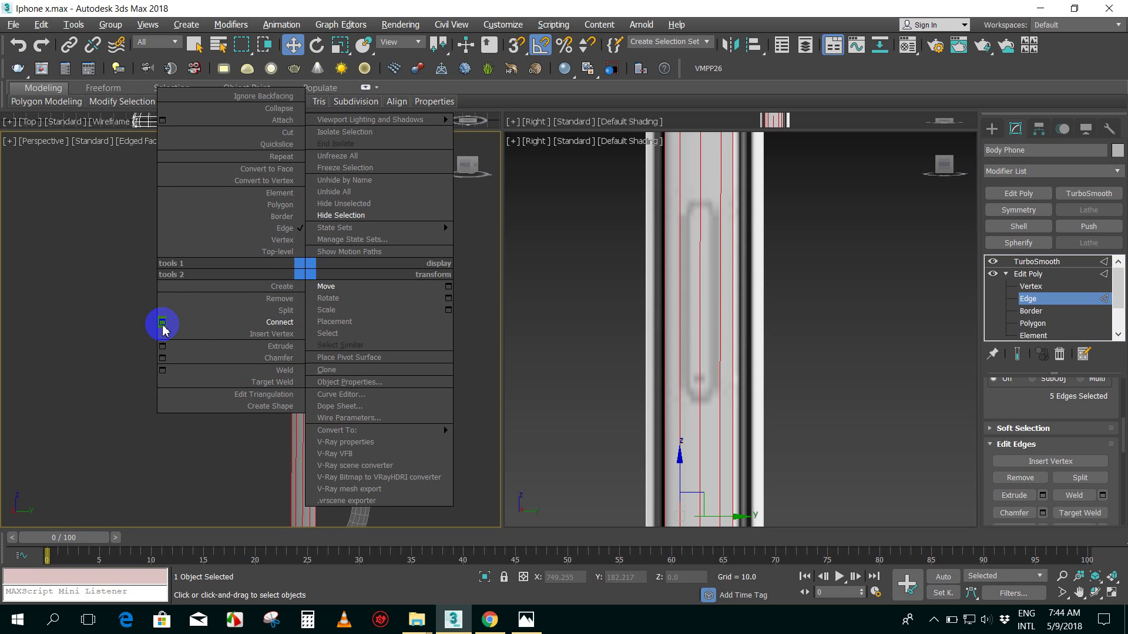
{"action": "left_click", "coordinate": [593, 280]}
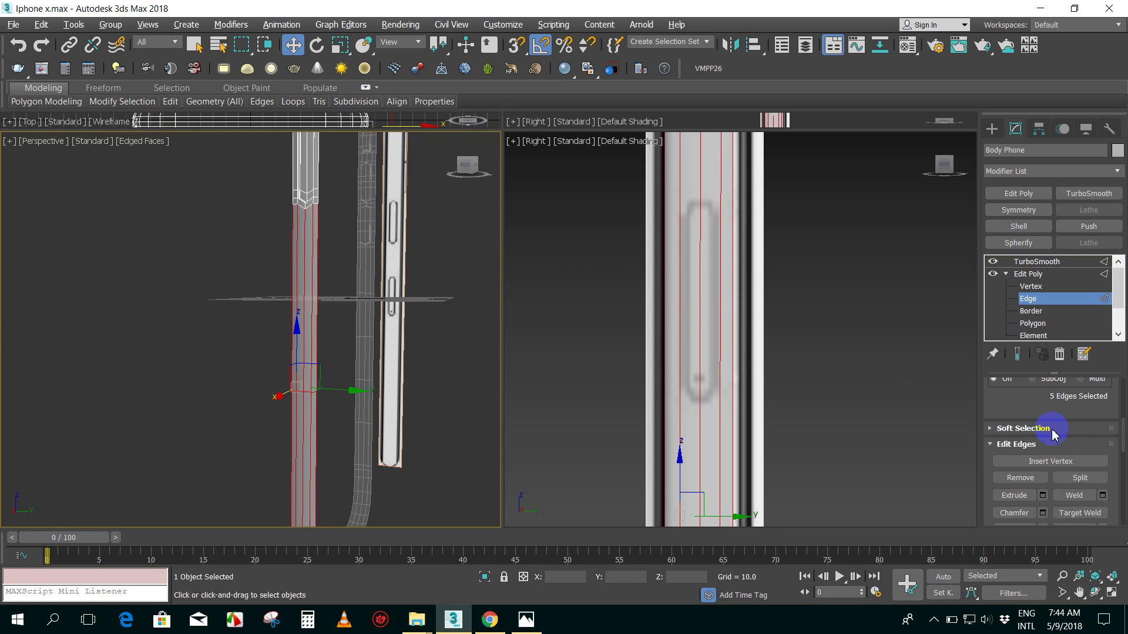
{"action": "scroll", "coordinate": [1052, 411], "scroll_direction": "down", "scroll_amount": 5}
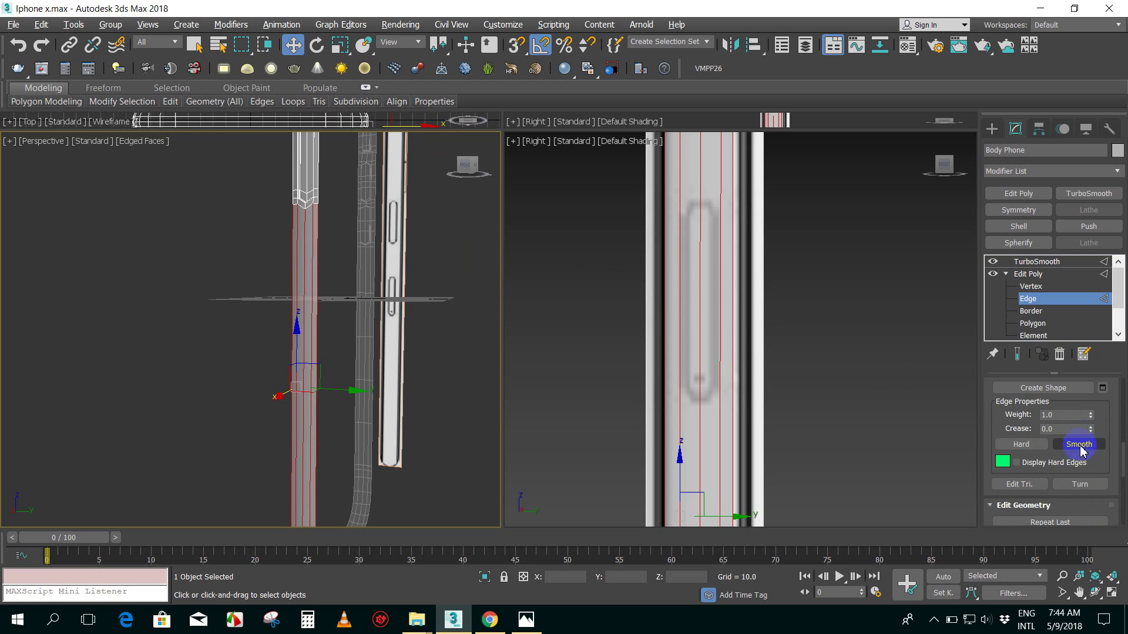
{"action": "scroll", "coordinate": [1082, 451], "scroll_direction": "down", "scroll_amount": 1}
{"action": "middle_click_drag", "start_coordinate": [805, 352], "coordinate": [717, 353]}
{"action": "mouse_move", "coordinate": [640, 285]}
{"action": "middle_mouse_down"}
{"action": "mouse_move", "coordinate": [673, 286]}
{"action": "mouse_move", "coordinate": [675, 272]}
{"action": "middle_mouse_up"}
{"action": "left_click", "coordinate": [707, 282]}
{"action": "left_click", "coordinate": [241, 221]}
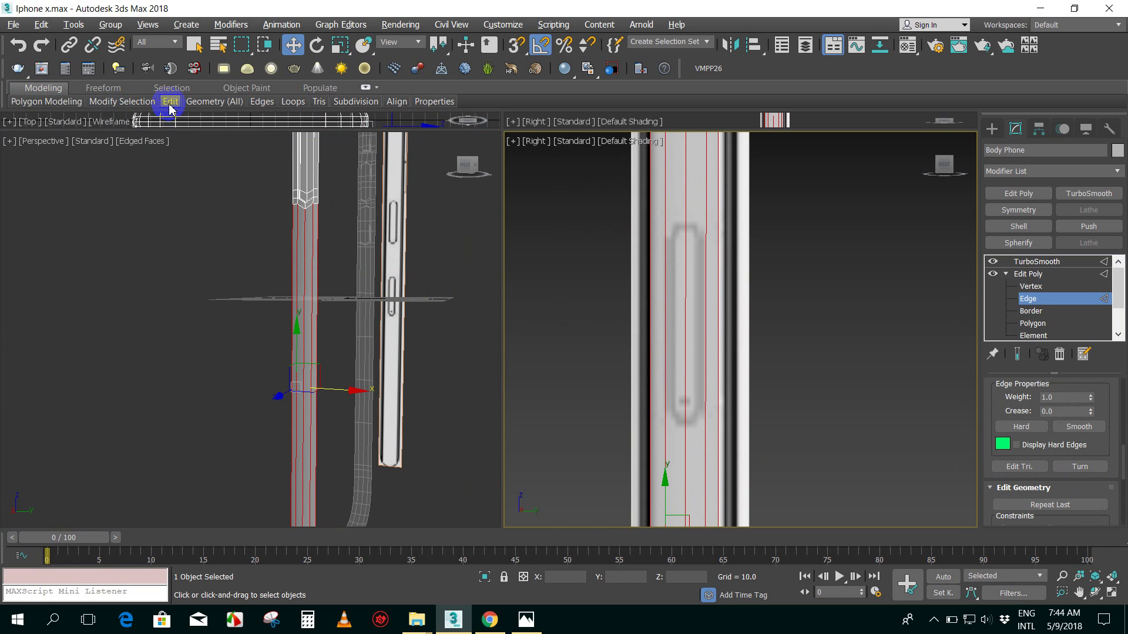
{"action": "left_click", "coordinate": [289, 141]}
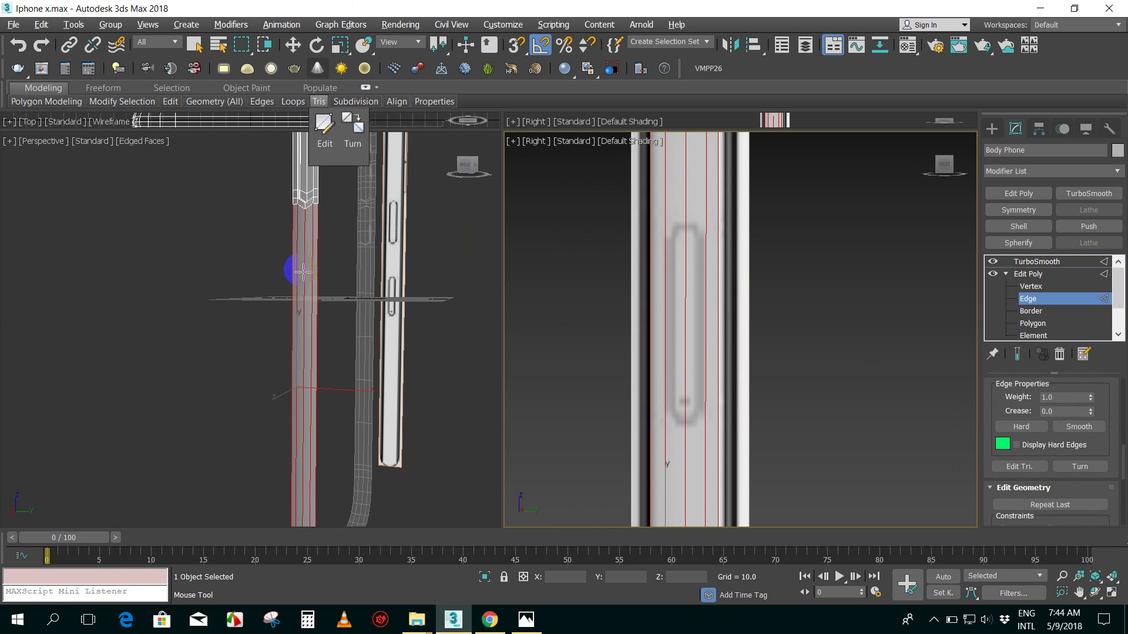
{"action": "left_click", "coordinate": [330, 248]}
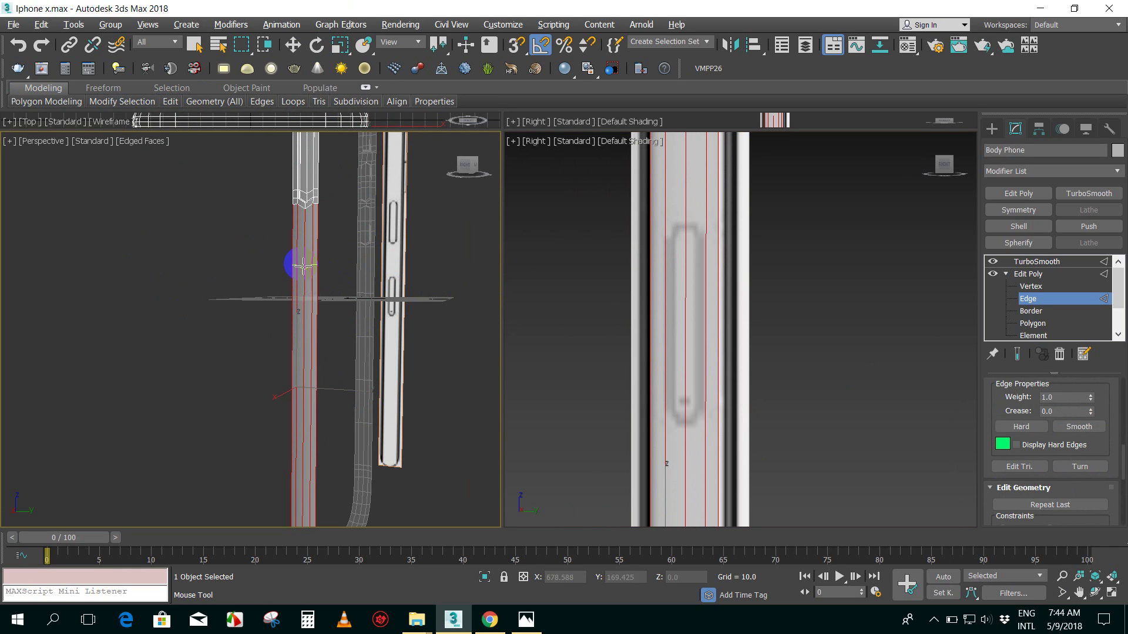
{"action": "scroll", "coordinate": [297, 279], "scroll_direction": "up", "scroll_amount": 2}
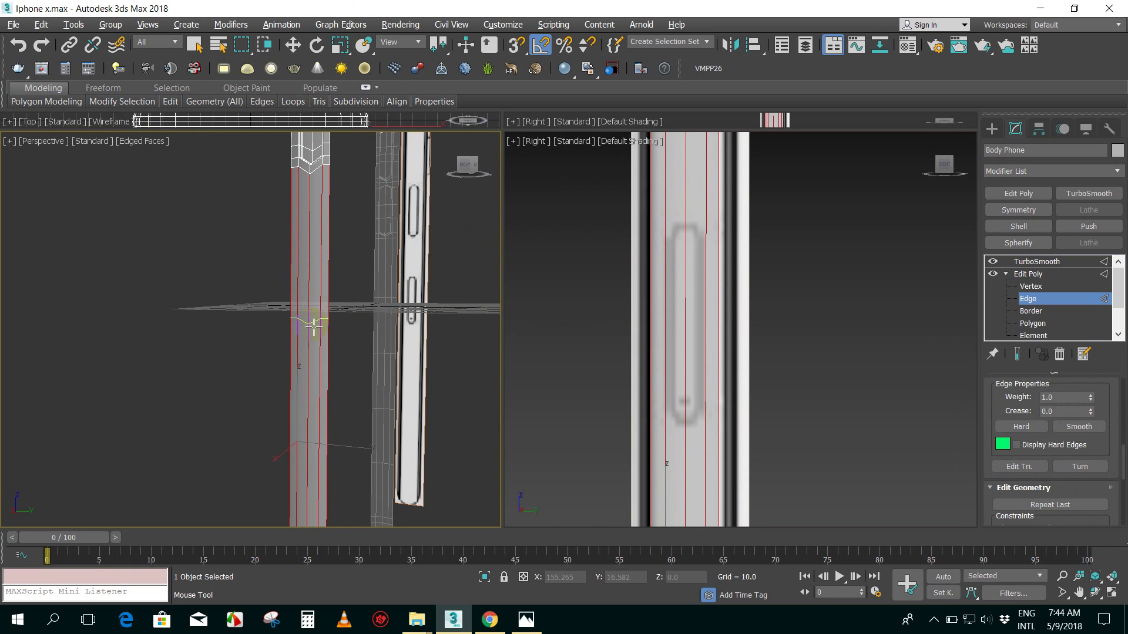
{"action": "left_click", "coordinate": [704, 233]}
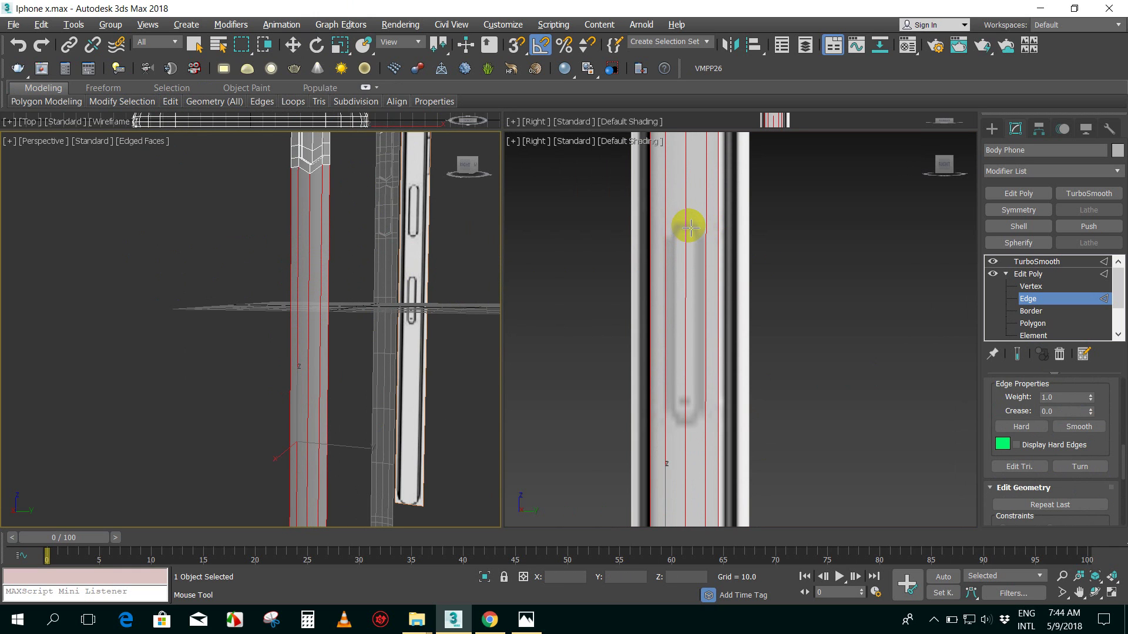
{"action": "left_click", "coordinate": [699, 227]}
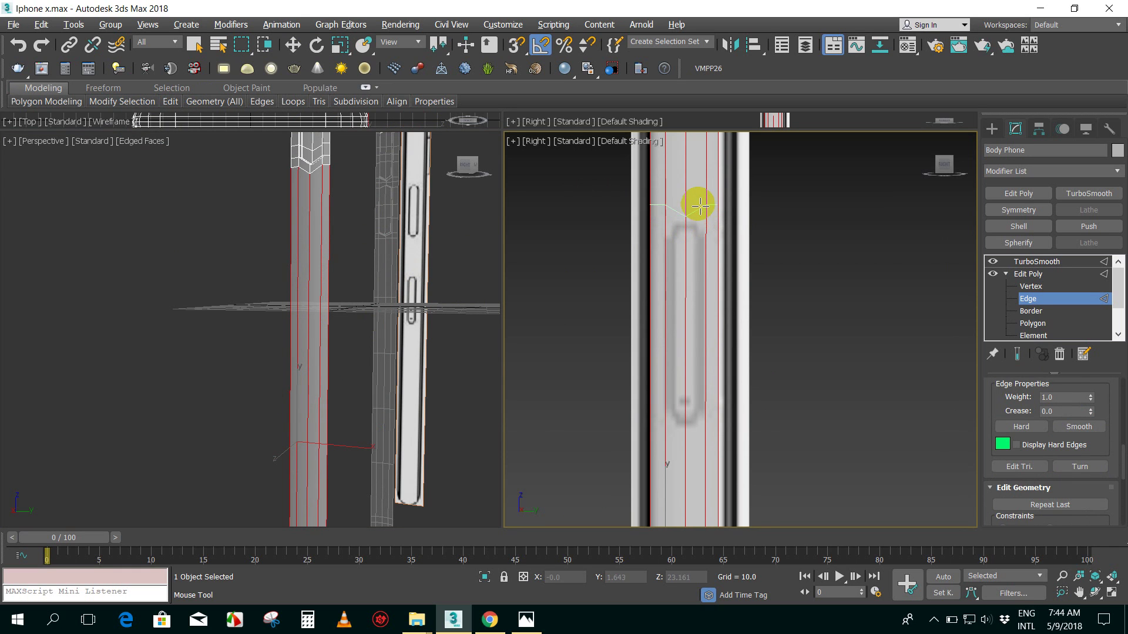
{"action": "scroll", "coordinate": [696, 199], "scroll_direction": "down", "scroll_amount": 2}
{"action": "middle_click_drag", "start_coordinate": [692, 189], "coordinate": [689, 252]}
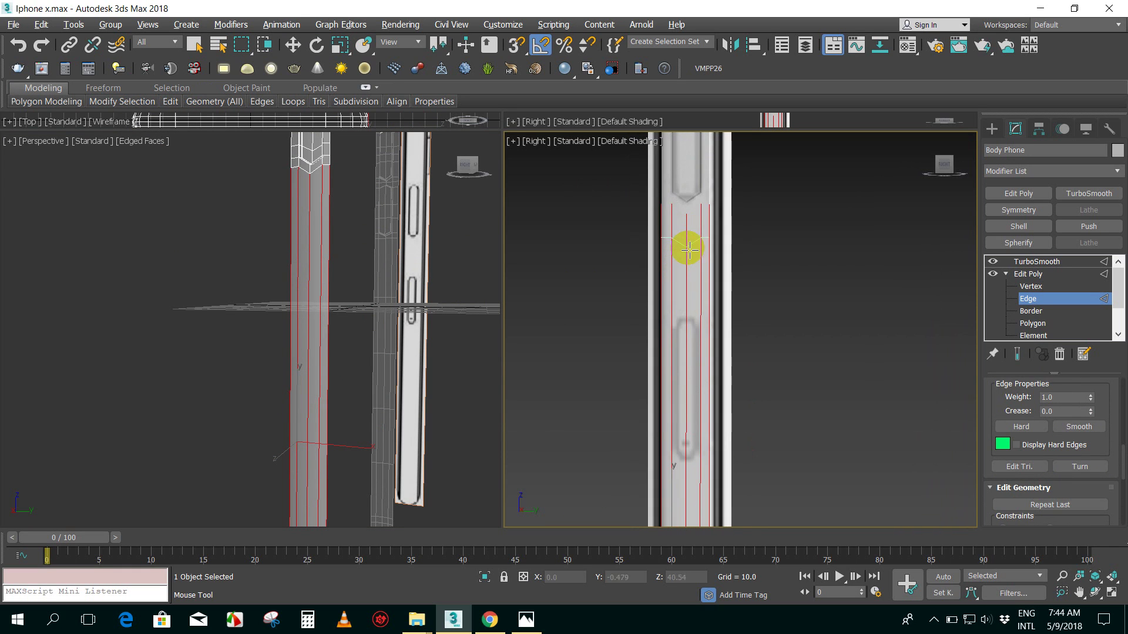
{"action": "scroll", "coordinate": [688, 250], "scroll_direction": "up", "scroll_amount": 2}
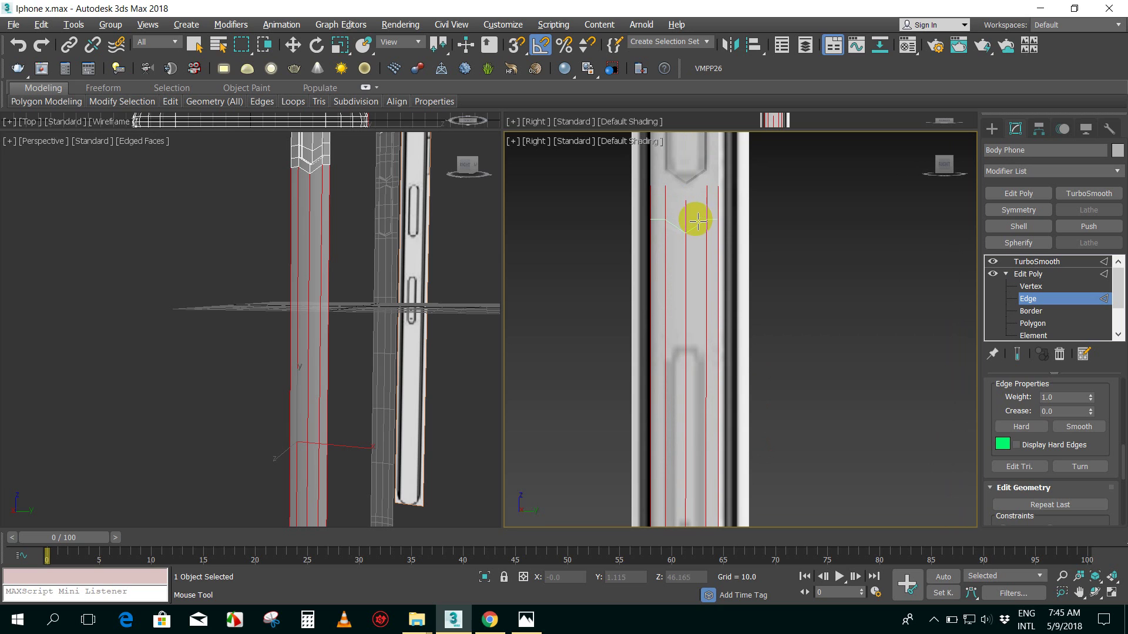
{"action": "right_click", "coordinate": [718, 328]}
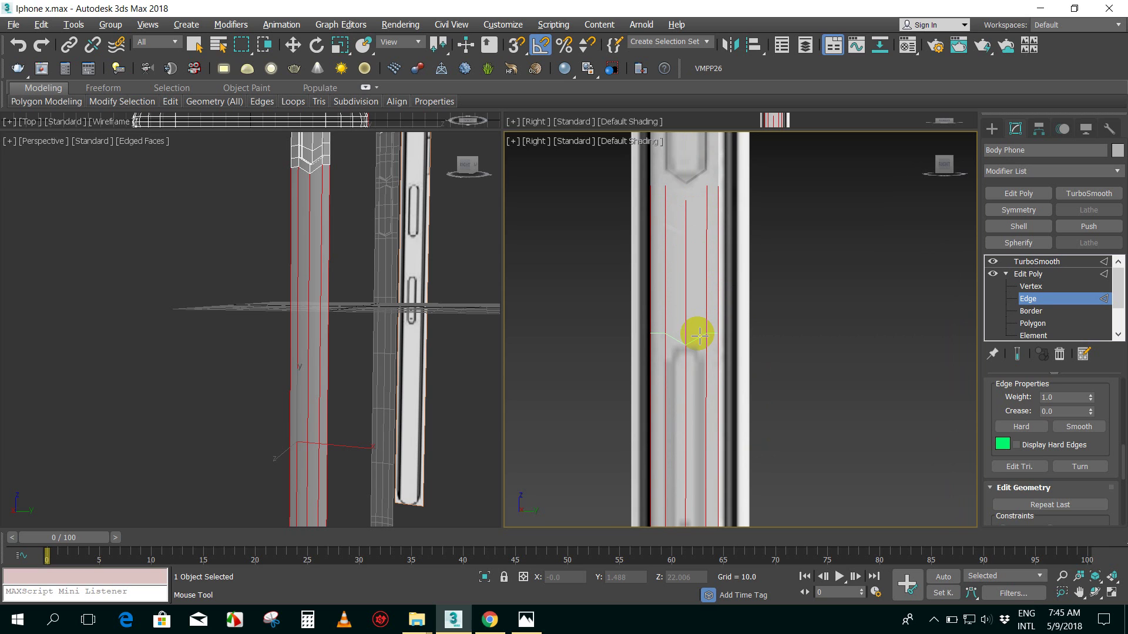
{"action": "middle_click_drag", "start_coordinate": [685, 352], "coordinate": [685, 297]}
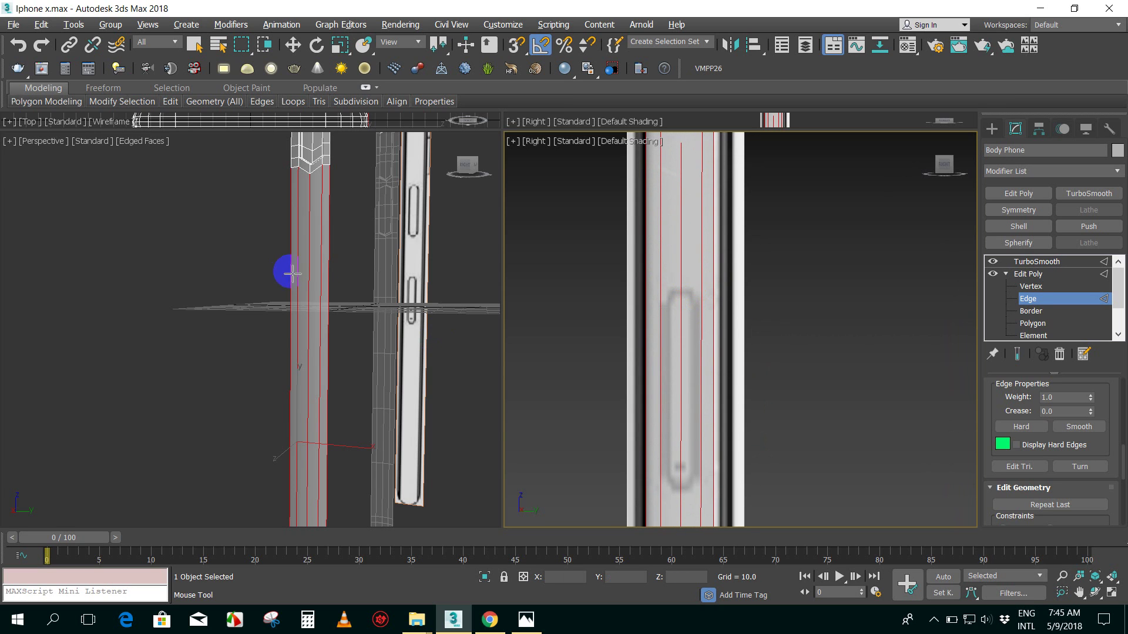
{"action": "left_click", "coordinate": [1037, 300]}
{"action": "left_click", "coordinate": [1037, 299]}
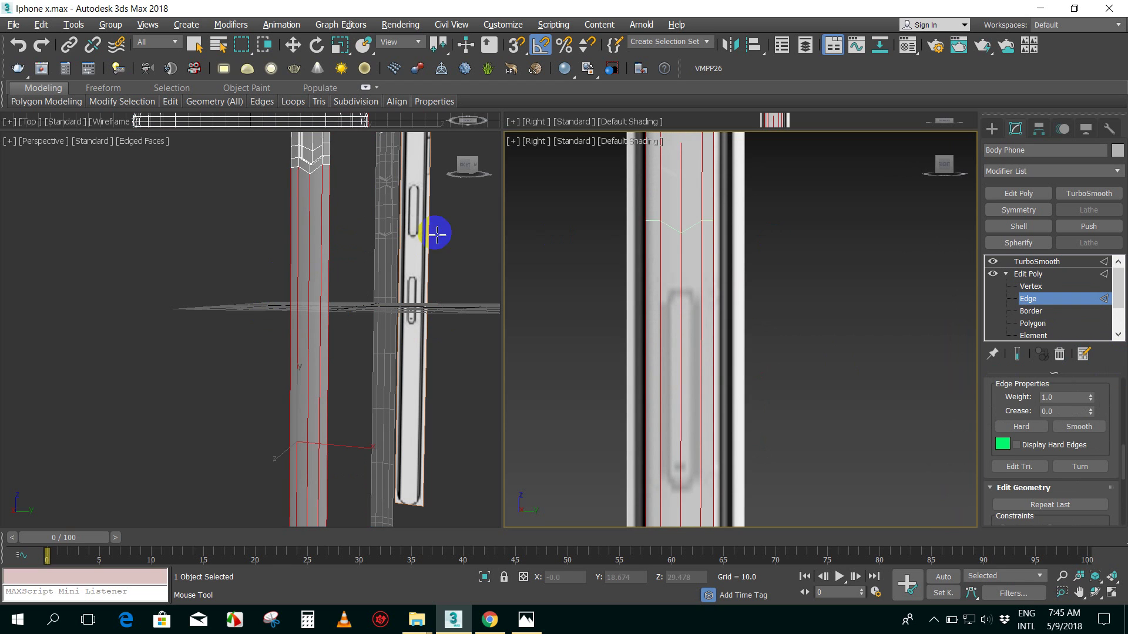
{"action": "left_click", "coordinate": [251, 214]}
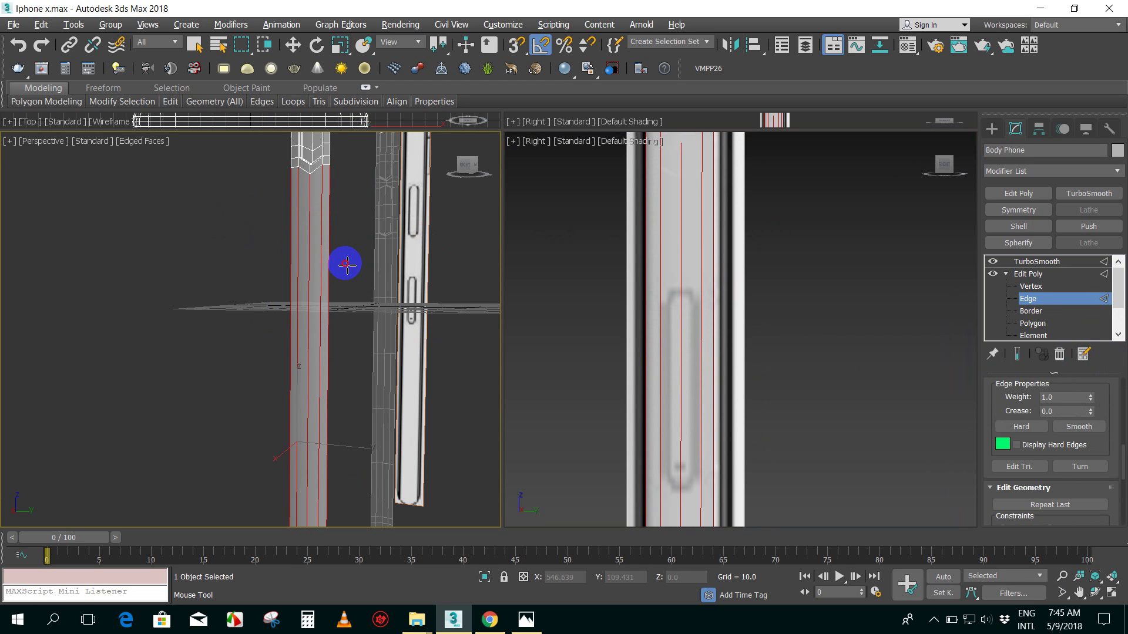
{"action": "left_click", "coordinate": [318, 260]}
- Connect the vertical side edges with 2 segments, pinch 0 and slide 0
{"action": "key", "text": "w"}
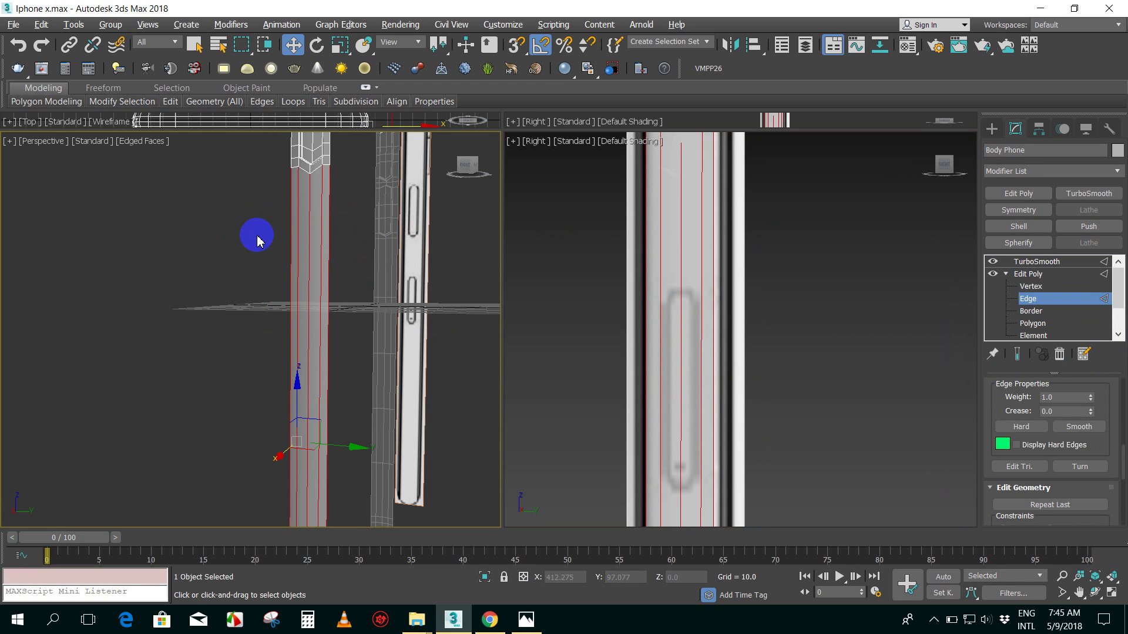
{"action": "left_click_drag", "start_coordinate": [255, 233], "coordinate": [340, 262]}
{"action": "right_click", "coordinate": [303, 232]}
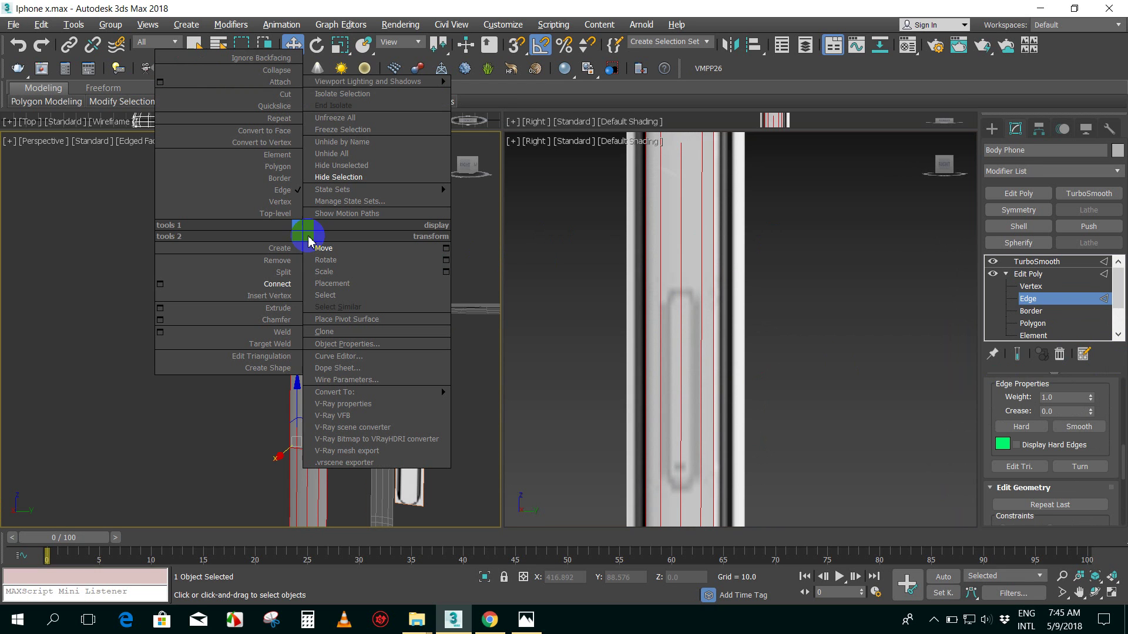
{"action": "left_click", "coordinate": [161, 284]}
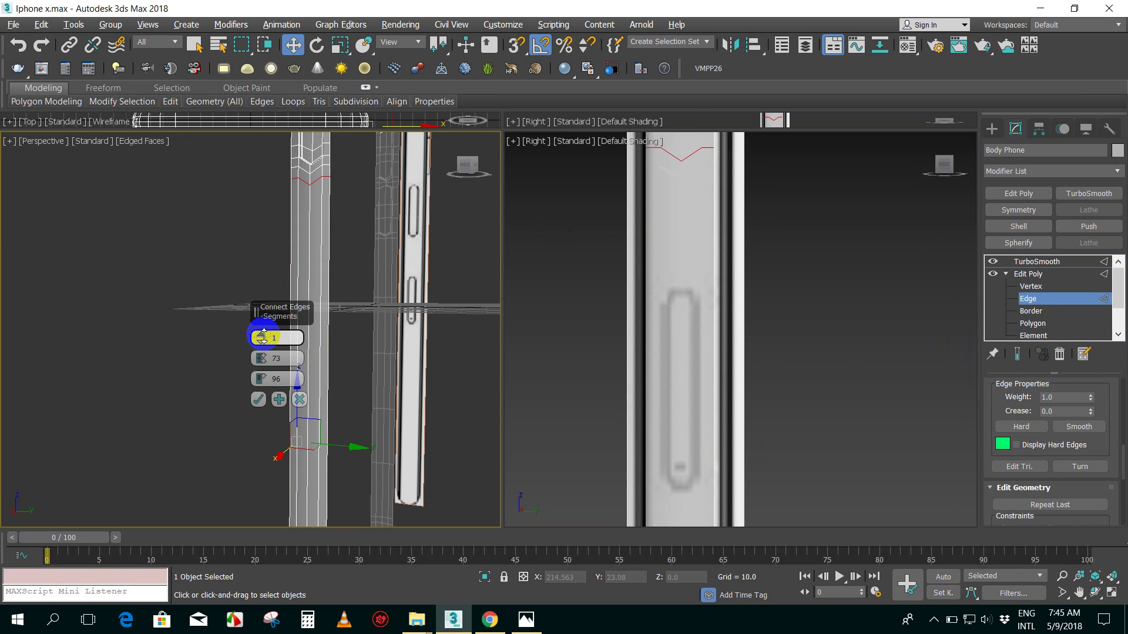
{"action": "left_click_drag", "start_coordinate": [264, 336], "coordinate": [264, 333]}
{"action": "right_click", "coordinate": [260, 361]}
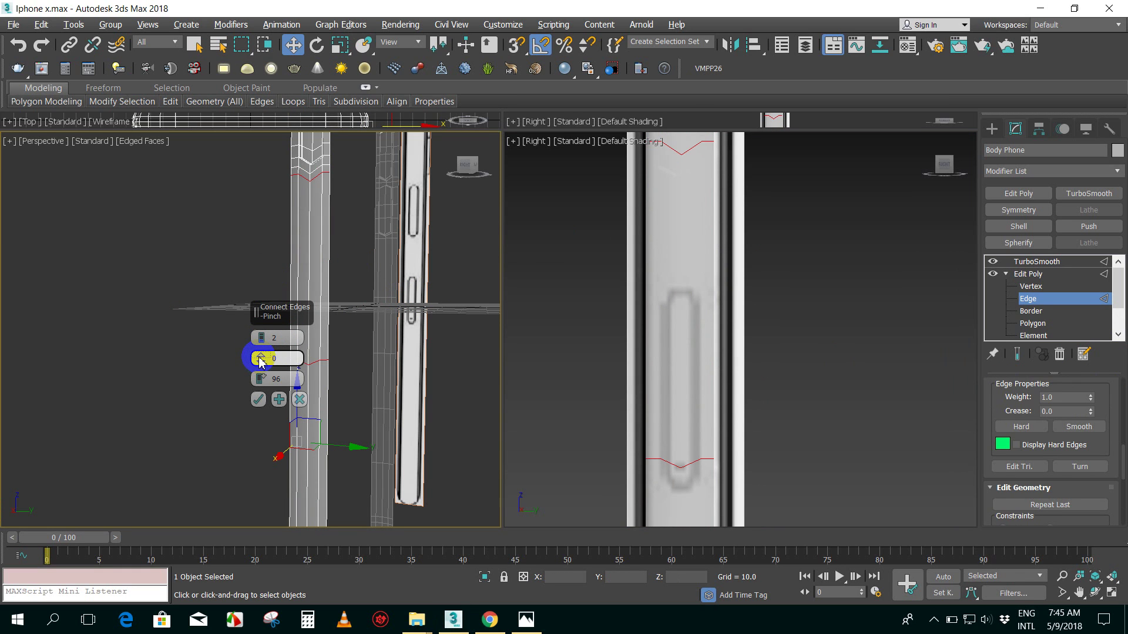
{"action": "right_click", "coordinate": [261, 379]}
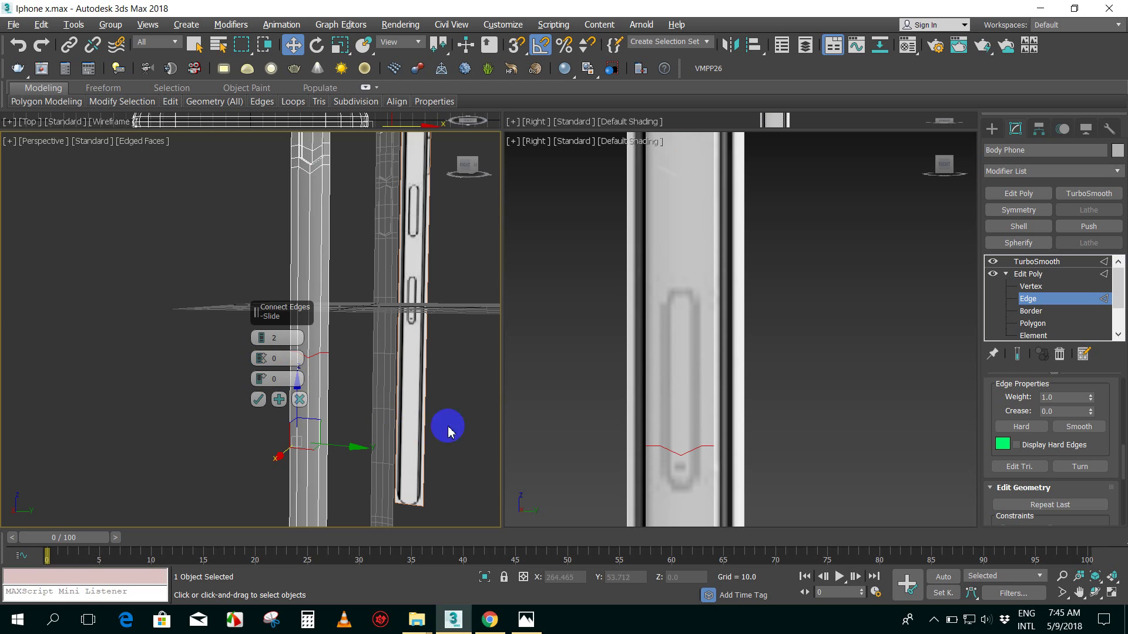
{"action": "mouse_move", "coordinate": [261, 319]}
{"action": "left_mouse_down"}
{"action": "mouse_move", "coordinate": [191, 248]}
{"action": "mouse_move", "coordinate": [141, 249]}
{"action": "left_mouse_up"}
- Slide the two new edges to about 58 above the button, confirm, and enter Vertex level
{"action": "mouse_move", "coordinate": [339, 364]}
{"action": "middle_mouse_down", "text": "alt"}
{"action": "mouse_move", "coordinate": [352, 376]}
{"action": "mouse_move", "coordinate": [342, 349]}
{"action": "middle_mouse_up", "text": "alt"}
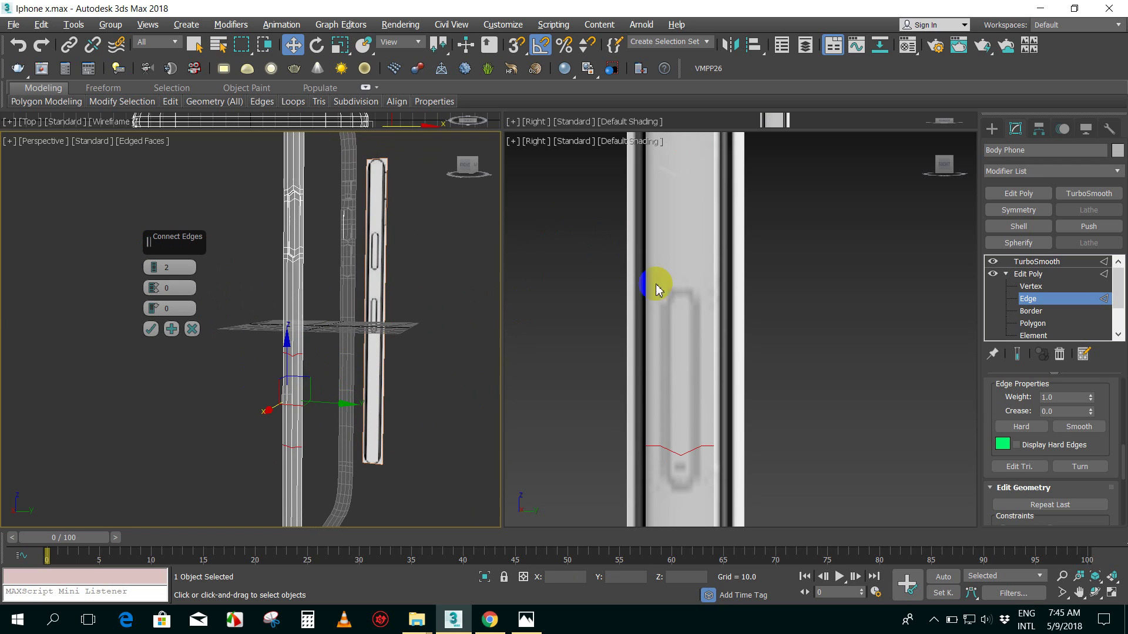
{"action": "left_click", "coordinate": [251, 378]}
{"action": "left_click", "coordinate": [158, 306]}
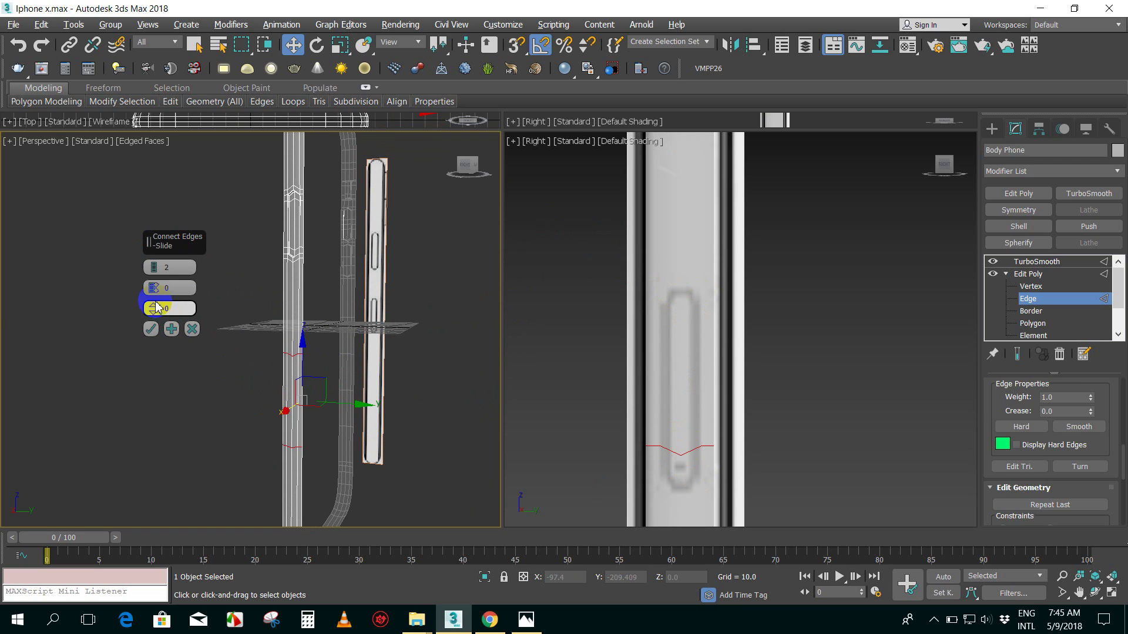
{"action": "mouse_move", "coordinate": [152, 311]}
{"action": "left_mouse_down"}
{"action": "mouse_move", "coordinate": [151, 109]}
{"action": "mouse_move", "coordinate": [132, 170]}
{"action": "left_mouse_up"}
{"action": "left_click", "coordinate": [573, 244]}
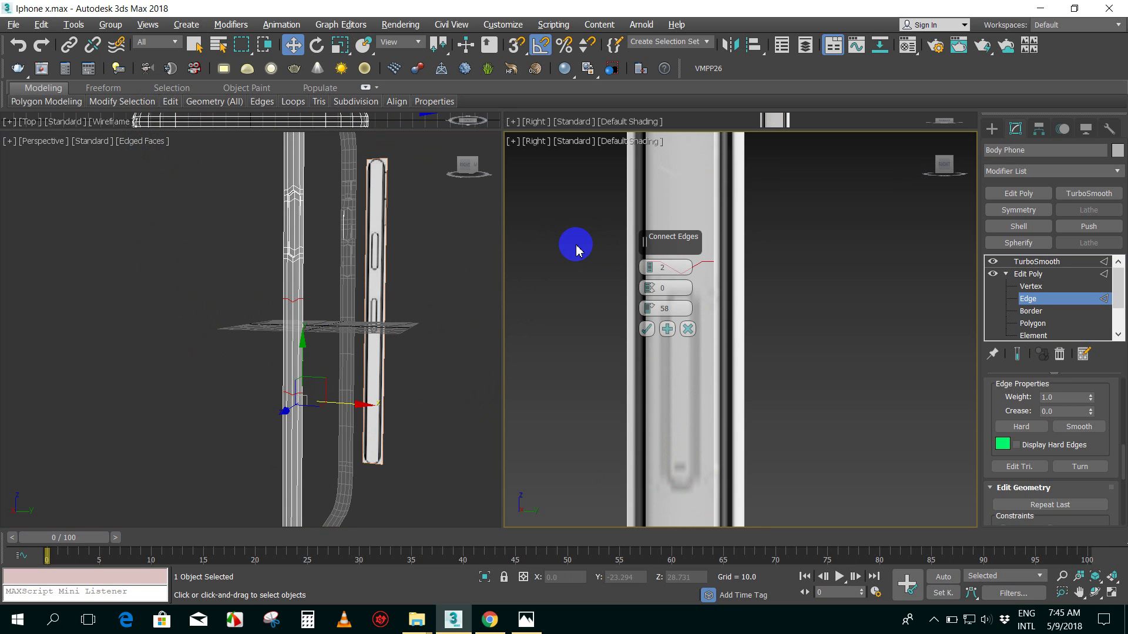
{"action": "key", "text": "F4"}
{"action": "left_click_drag", "start_coordinate": [647, 246], "coordinate": [317, 224]}
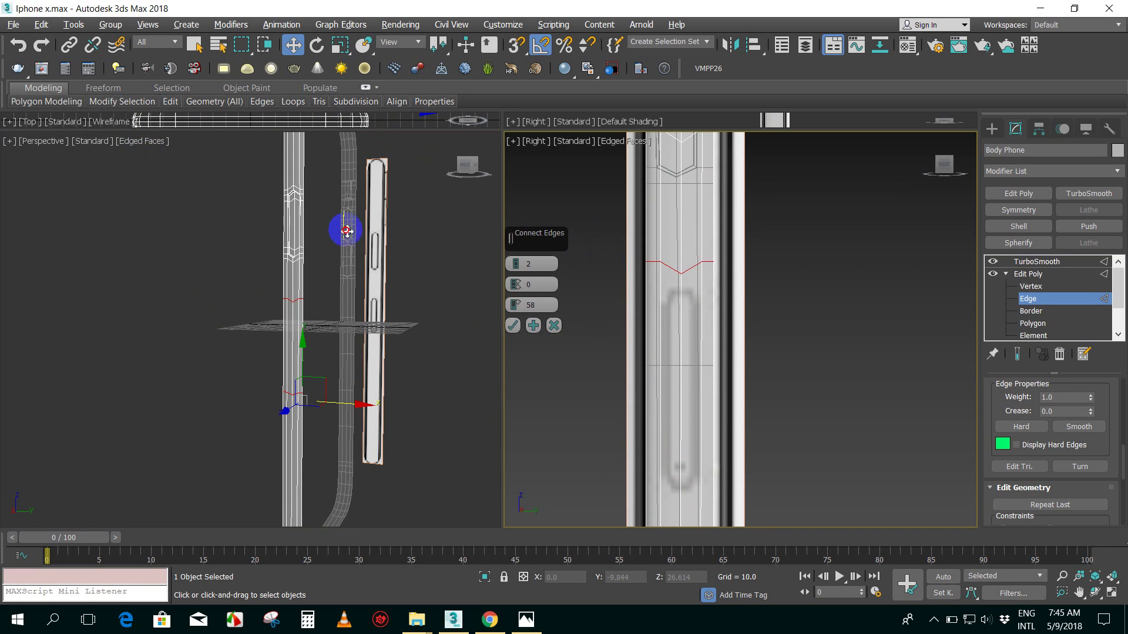
{"action": "left_click", "coordinate": [512, 308]}
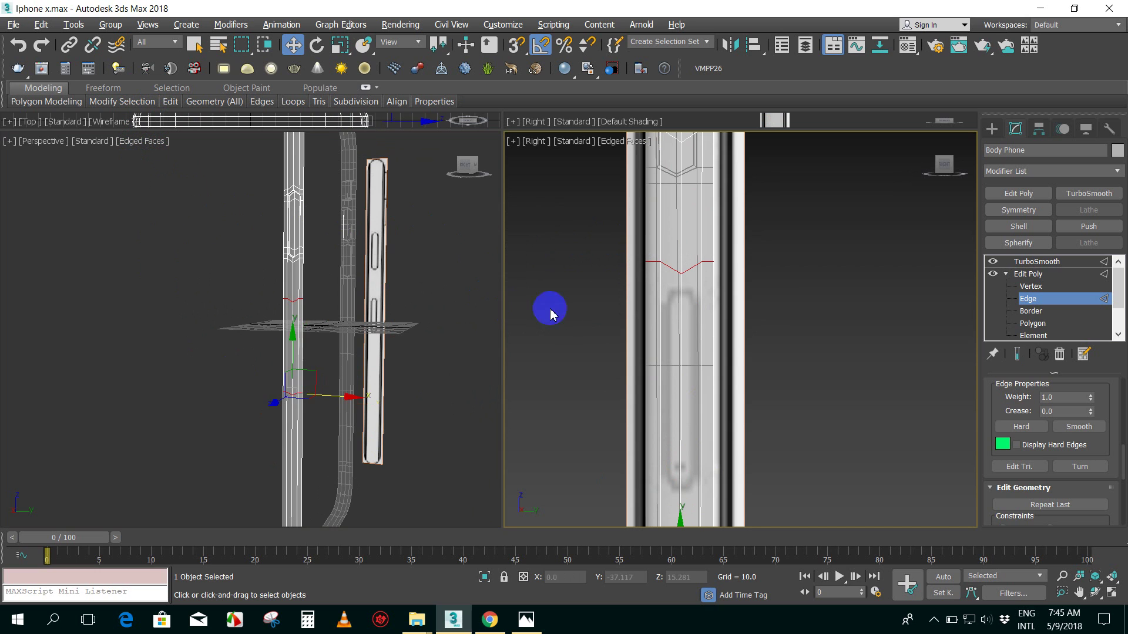
{"action": "scroll", "coordinate": [309, 304], "scroll_direction": "up", "scroll_amount": 5}
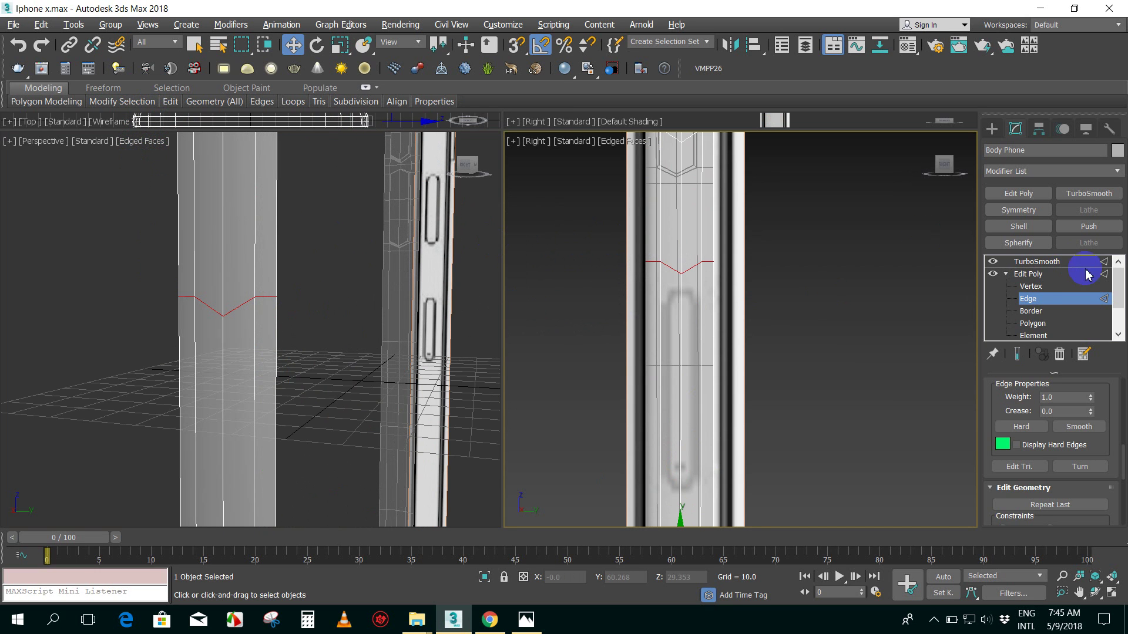
{"action": "left_click", "coordinate": [1030, 286]}
- Window-select the vertices of the new V-shaped edge row
{"action": "left_click_drag", "start_coordinate": [113, 252], "coordinate": [312, 337]}
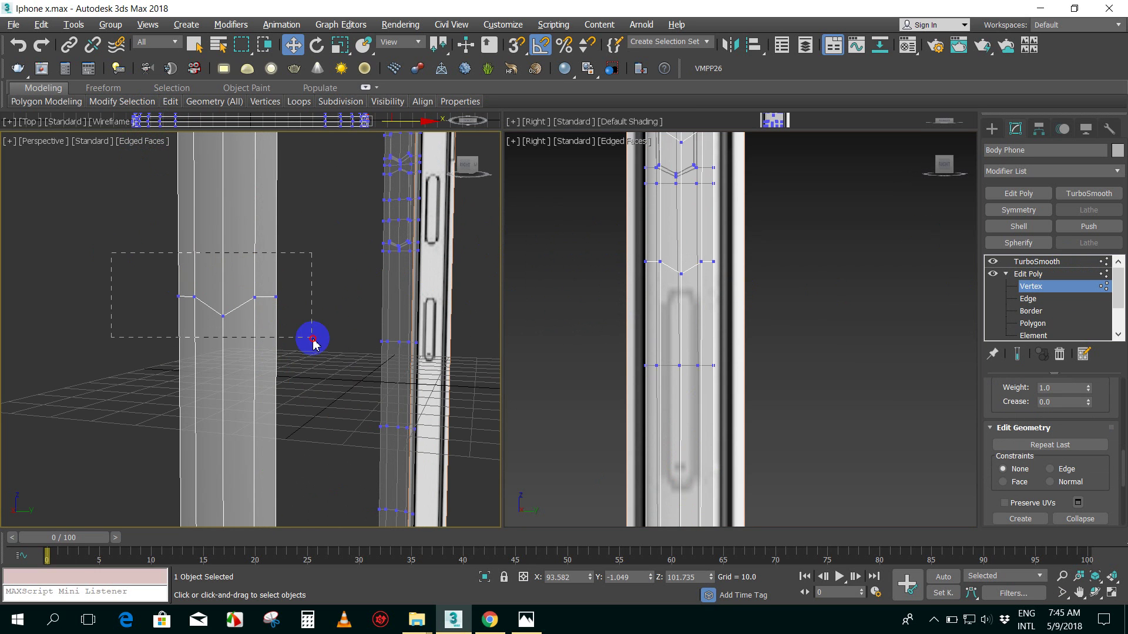
{"action": "left_click_drag", "start_coordinate": [96, 239], "coordinate": [337, 367]}
{"action": "mouse_move", "coordinate": [118, 274]}
{"action": "left_mouse_down"}
{"action": "mouse_move", "coordinate": [327, 373]}
{"action": "mouse_move", "coordinate": [113, 227]}
{"action": "left_mouse_up"}
{"action": "left_click", "coordinate": [321, 351]}
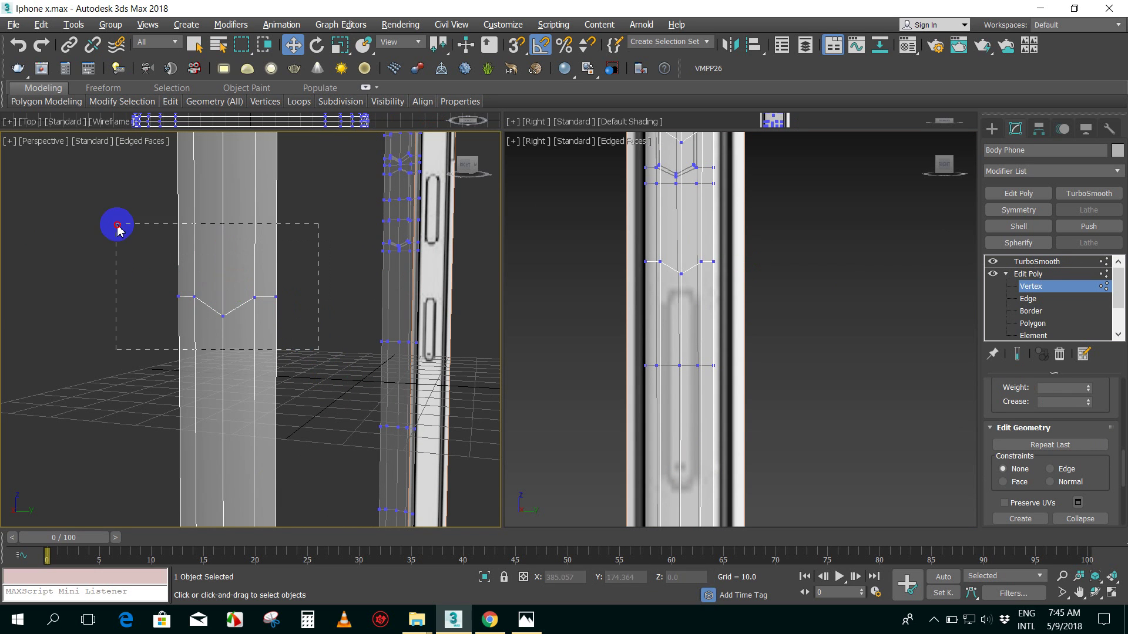
{"action": "middle_click_drag", "start_coordinate": [290, 221], "coordinate": [320, 223], "text": "alt"}
- Zoom in on the selected V-shaped vertices and apply Make Planar
{"action": "scroll", "coordinate": [320, 223], "scroll_direction": "up", "scroll_amount": 5}
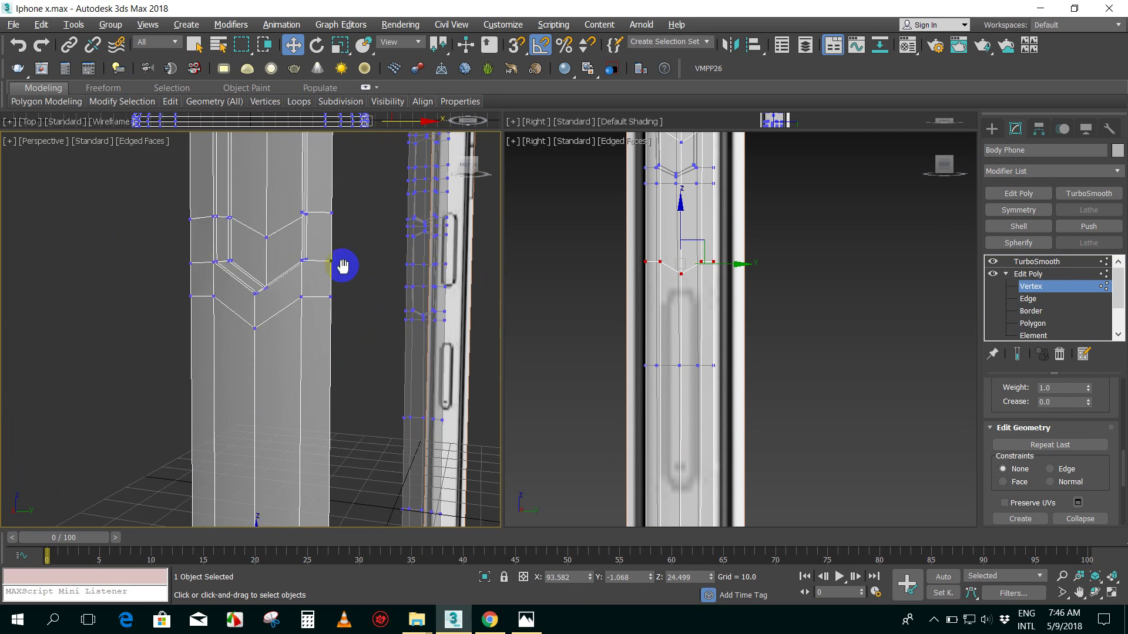
{"action": "middle_click_drag", "start_coordinate": [344, 259], "coordinate": [211, 410]}
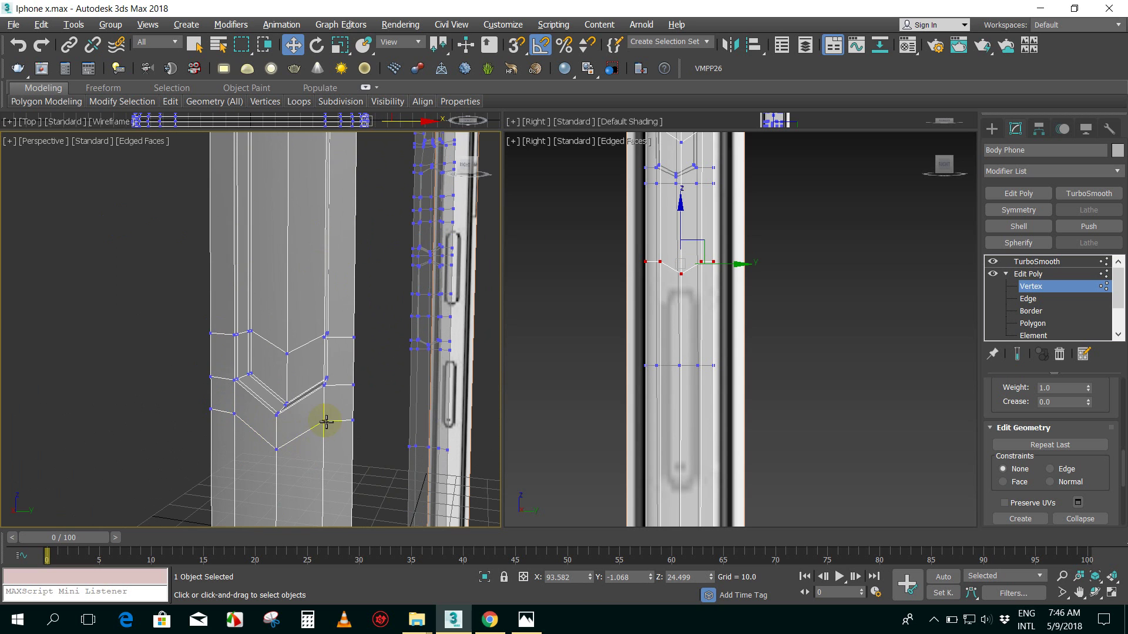
{"action": "scroll", "coordinate": [326, 421], "scroll_direction": "down", "scroll_amount": 2}
{"action": "middle_click_drag", "start_coordinate": [323, 427], "coordinate": [353, 309]}
{"action": "middle_click_drag", "start_coordinate": [351, 400], "coordinate": [355, 303]}
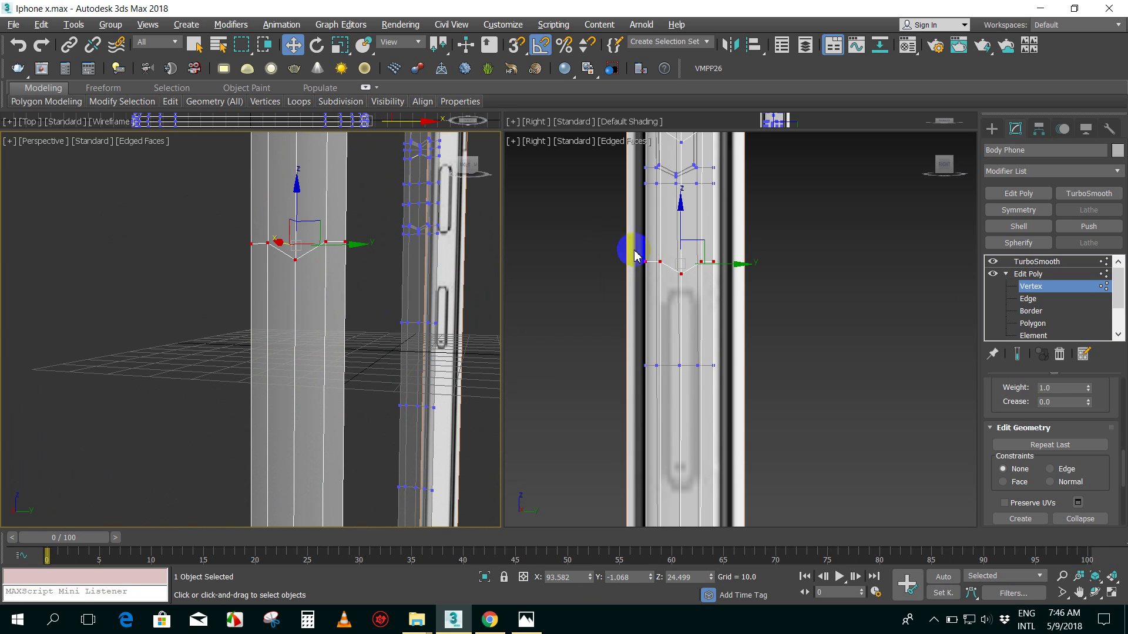
{"action": "middle_click", "coordinate": [735, 180]}
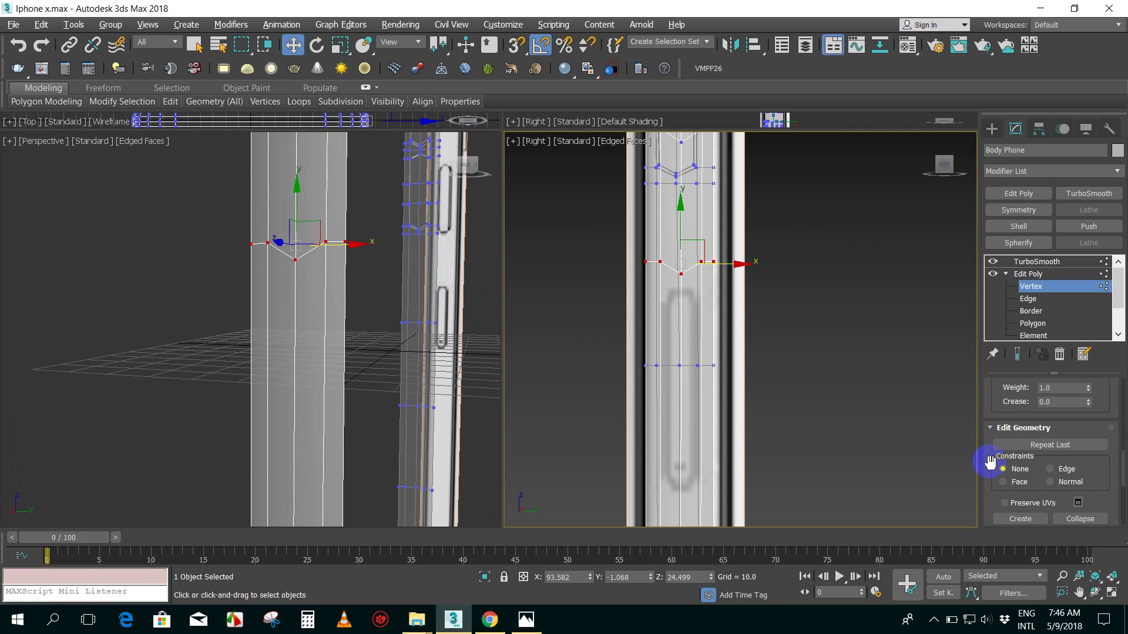
{"action": "scroll", "coordinate": [998, 365], "scroll_direction": "down", "scroll_amount": 5}
{"action": "left_click", "coordinate": [1010, 463]}
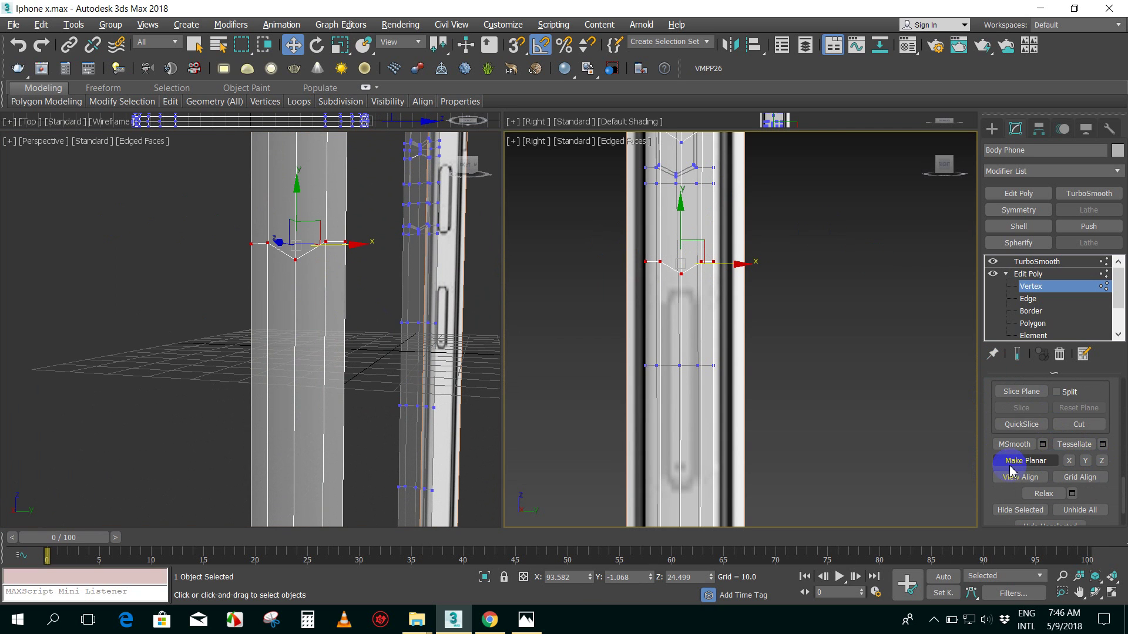
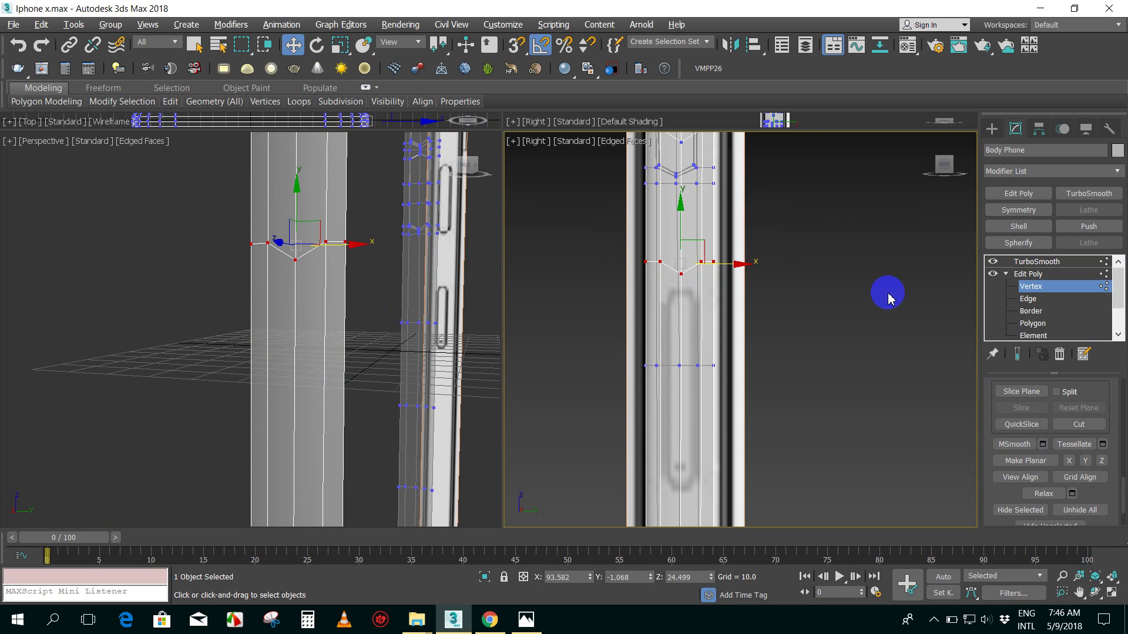
- Flatten the selected V-shaped vertex row with Make Planar Y
{"action": "left_click", "coordinate": [1010, 464]}
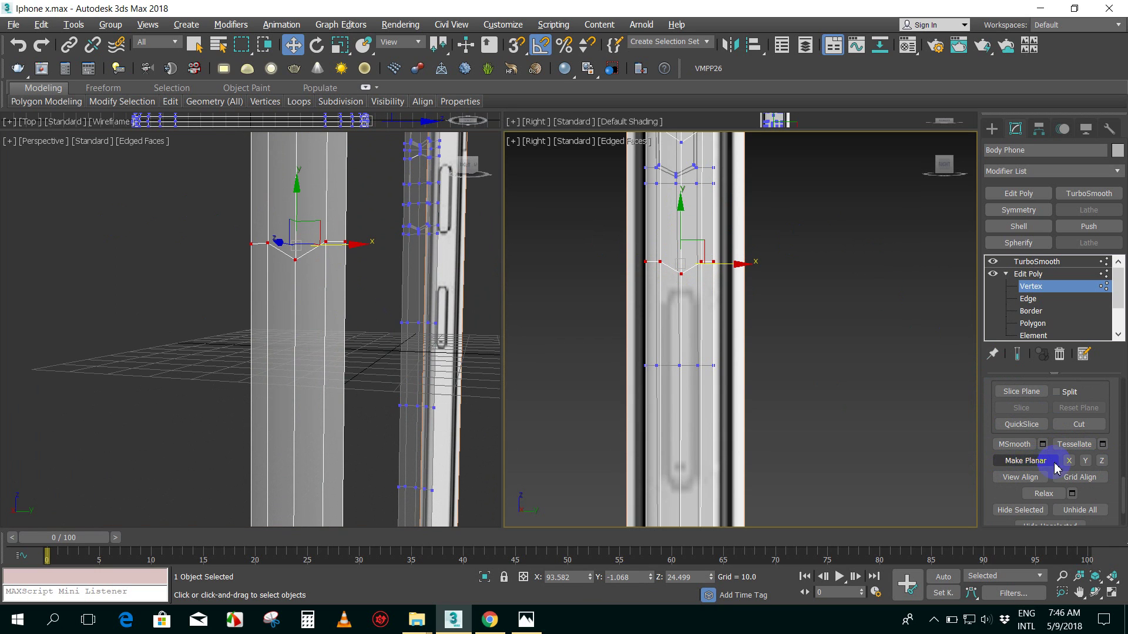
{"action": "left_click", "coordinate": [1085, 463]}
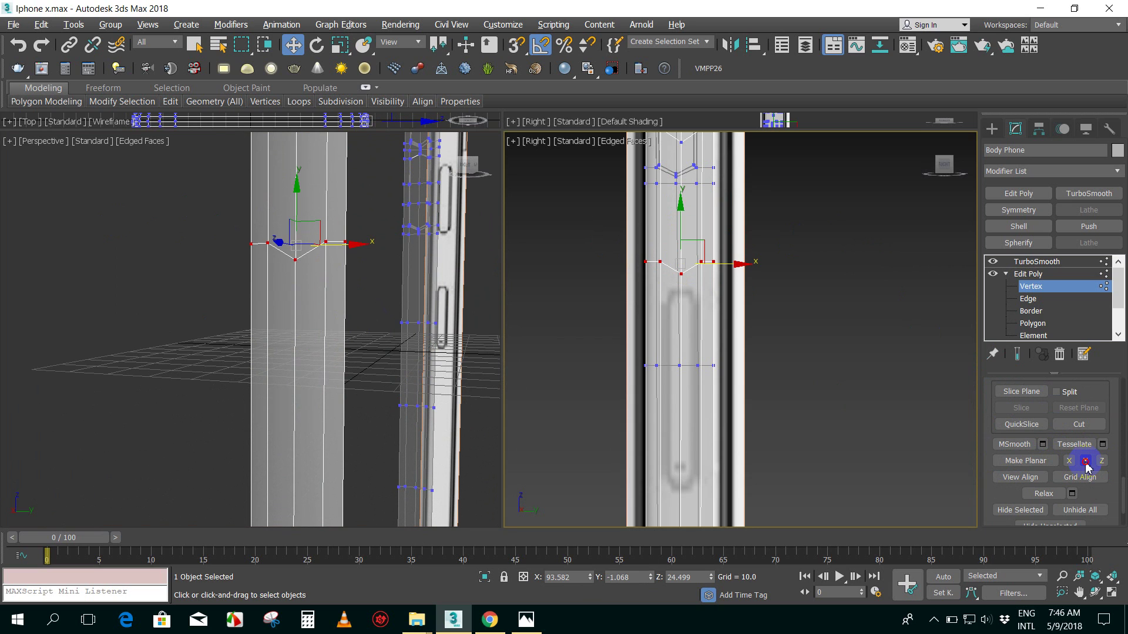
{"action": "left_click", "coordinate": [681, 262]}
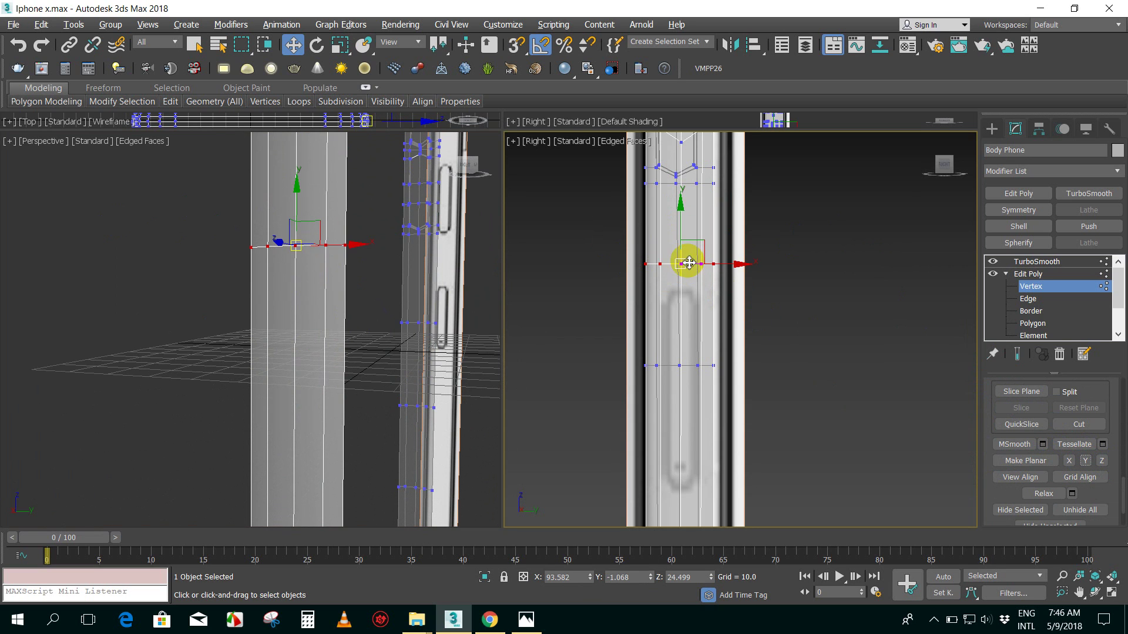
{"action": "middle_click_drag", "start_coordinate": [323, 335], "coordinate": [334, 261], "text": "alt"}
- Flatten the lower vertex row, then align the lower and top rows with the recess ends
{"action": "left_click_drag", "start_coordinate": [272, 345], "coordinate": [356, 406]}
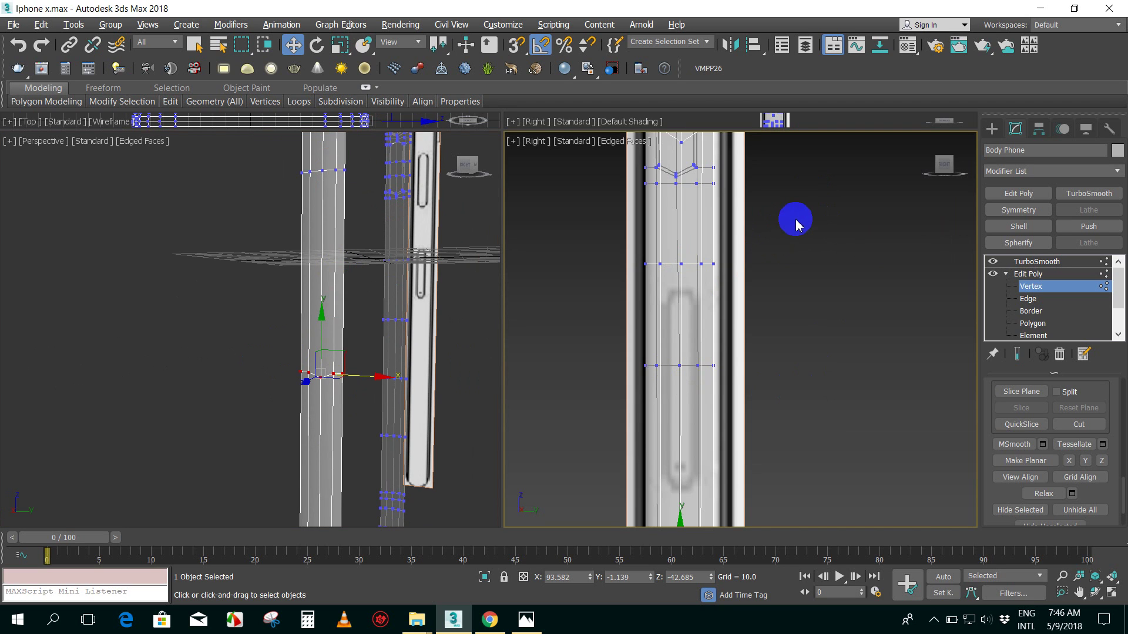
{"action": "middle_click_drag", "start_coordinate": [796, 225], "coordinate": [783, 266]}
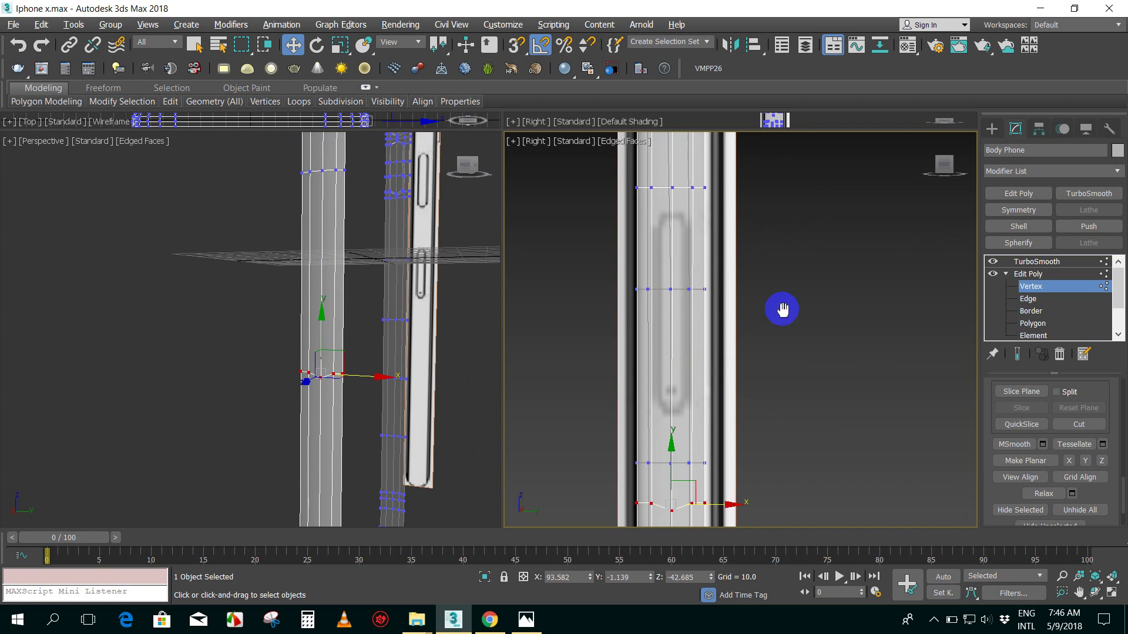
{"action": "left_click", "coordinate": [1085, 462]}
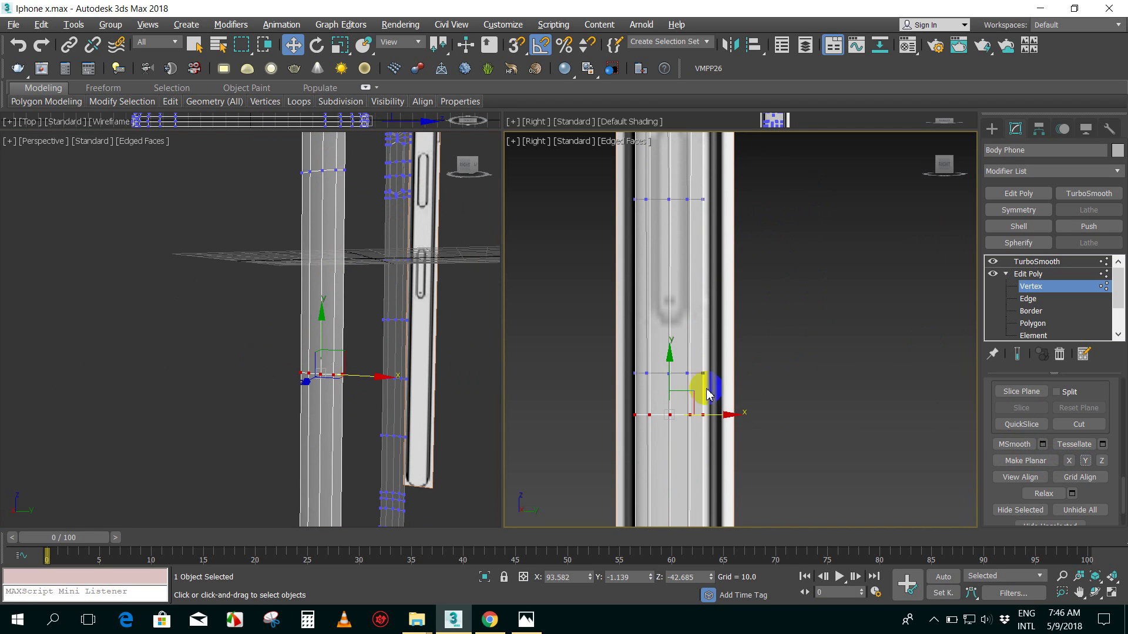
{"action": "left_click_drag", "start_coordinate": [672, 362], "coordinate": [676, 283]}
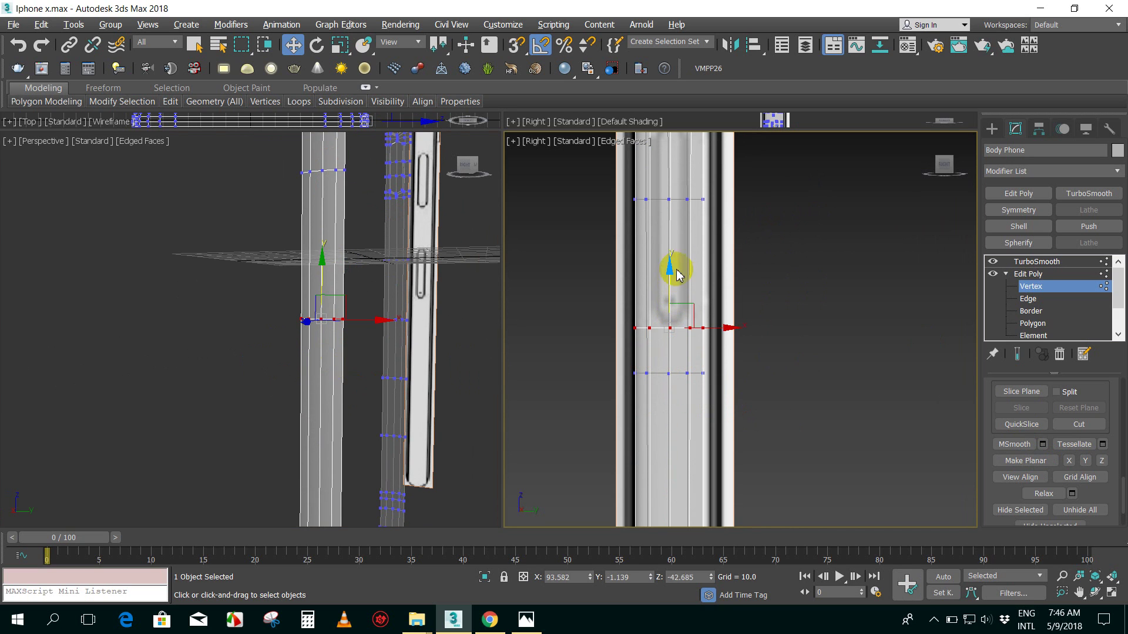
{"action": "left_click_drag", "start_coordinate": [676, 276], "coordinate": [681, 326]}
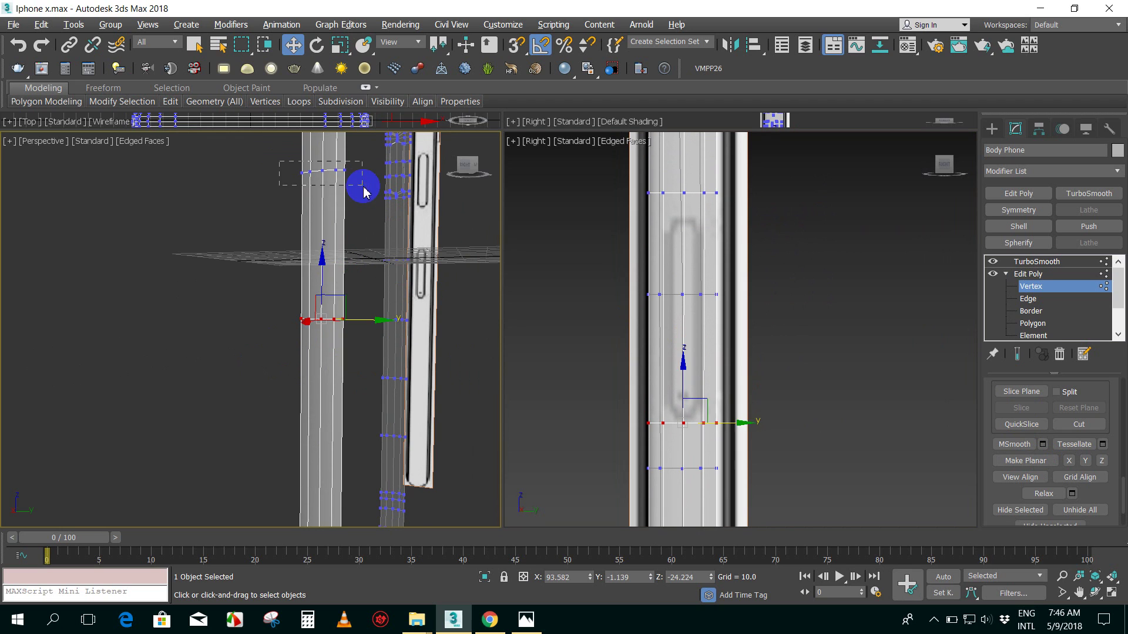
{"action": "left_click_drag", "start_coordinate": [282, 172], "coordinate": [367, 188]}
{"action": "left_click_drag", "start_coordinate": [686, 142], "coordinate": [685, 162]}
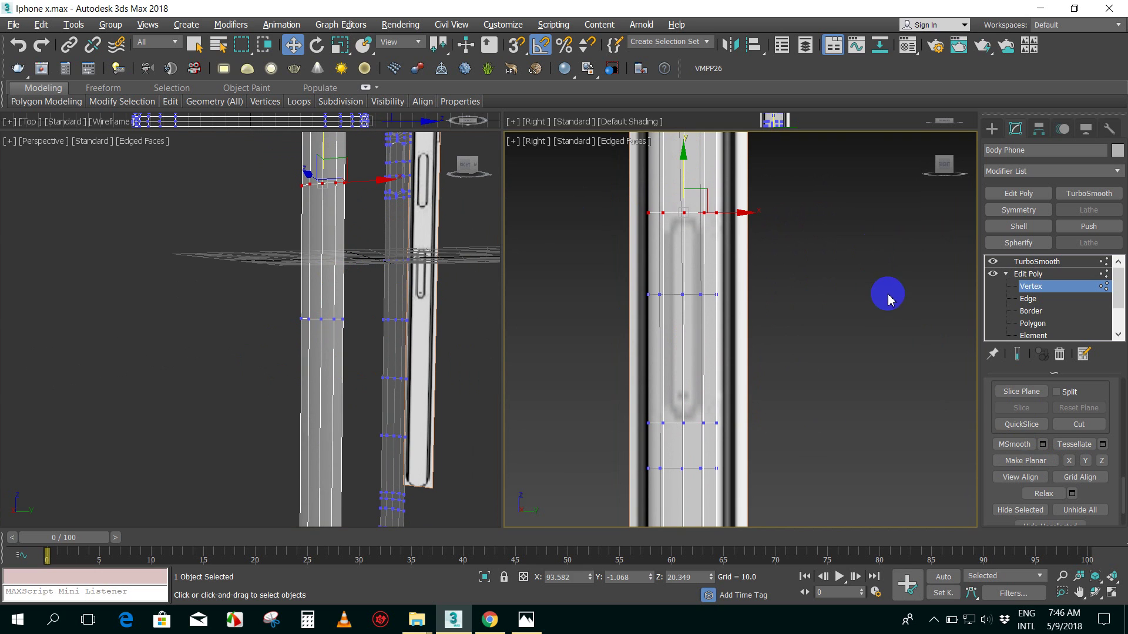
- Select the outer vertices of the top and bottom recess end rows
{"action": "left_click", "coordinate": [887, 293]}
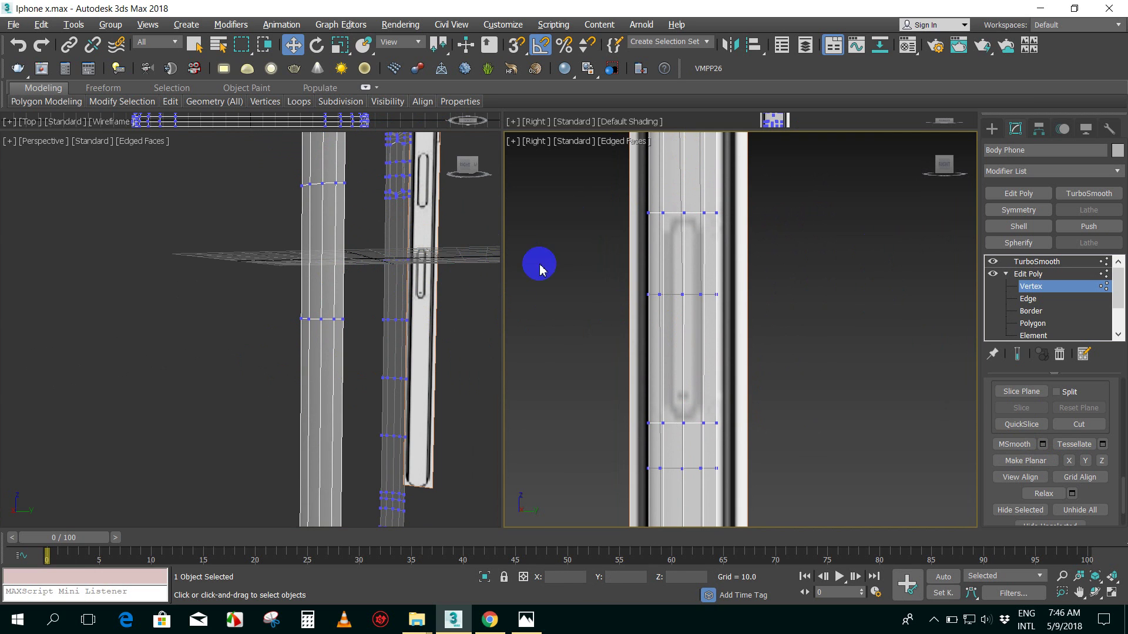
{"action": "left_click_drag", "start_coordinate": [285, 177], "coordinate": [365, 221]}
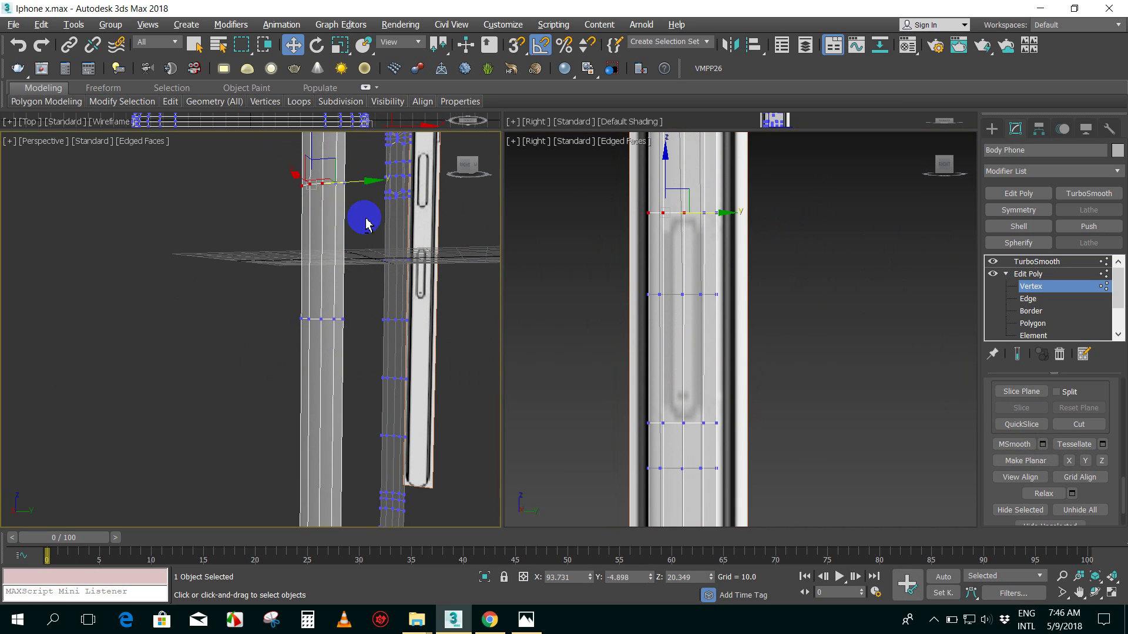
{"action": "middle_click_drag", "start_coordinate": [365, 222], "coordinate": [404, 224], "text": "alt"}
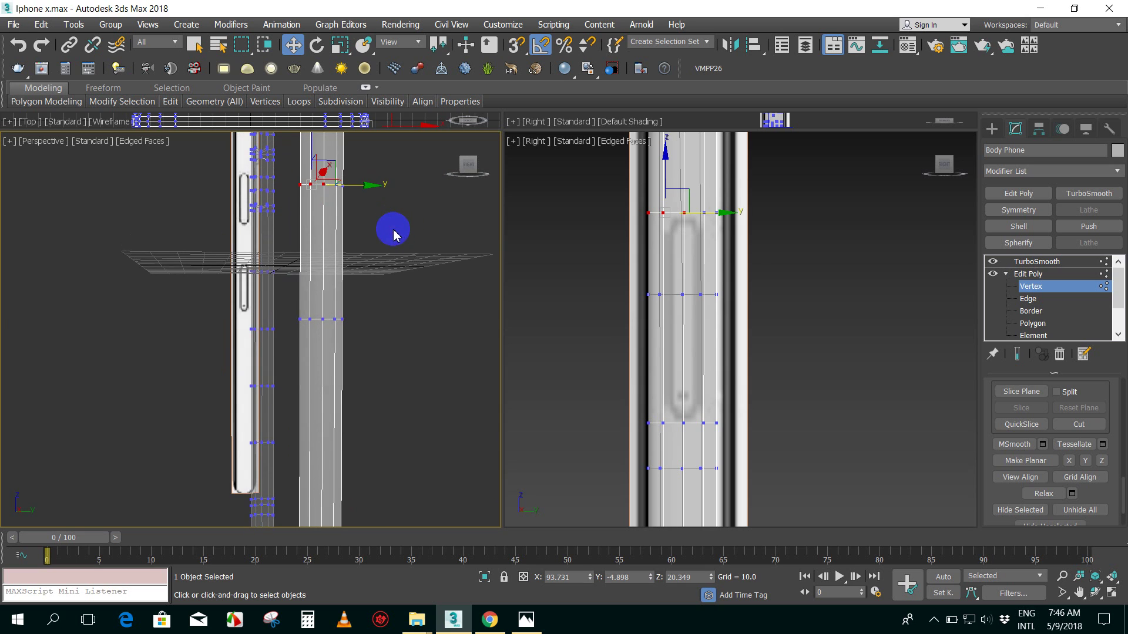
{"action": "left_click", "coordinate": [390, 229]}
{"action": "scroll", "coordinate": [388, 220], "scroll_direction": "up", "scroll_amount": 3}
{"action": "middle_click_drag", "start_coordinate": [390, 208], "coordinate": [409, 219]}
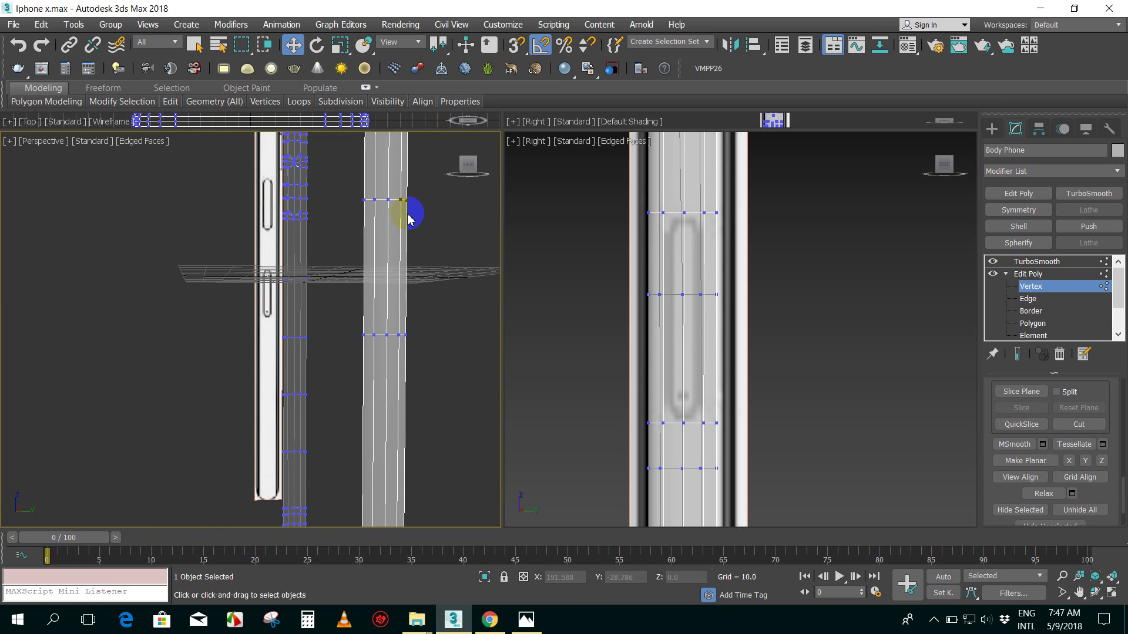
{"action": "left_click_drag", "start_coordinate": [364, 191], "coordinate": [383, 216]}
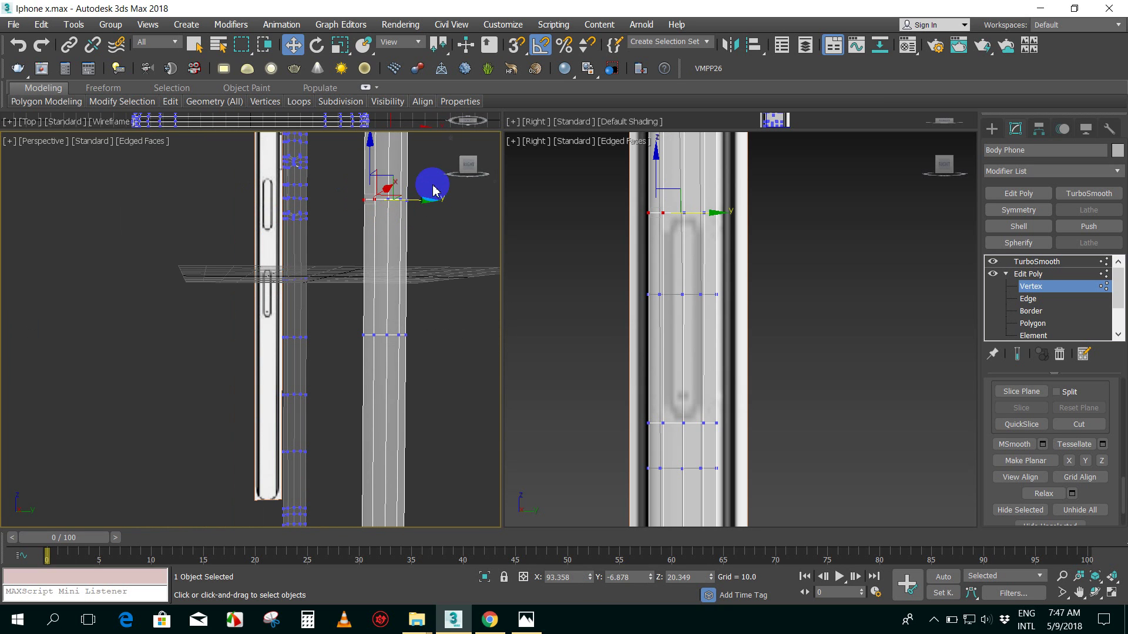
{"action": "mouse_move", "coordinate": [431, 188]}
{"action": "left_mouse_down"}
{"action": "mouse_move", "coordinate": [407, 219]}
{"action": "mouse_move", "coordinate": [411, 235]}
{"action": "left_mouse_up"}
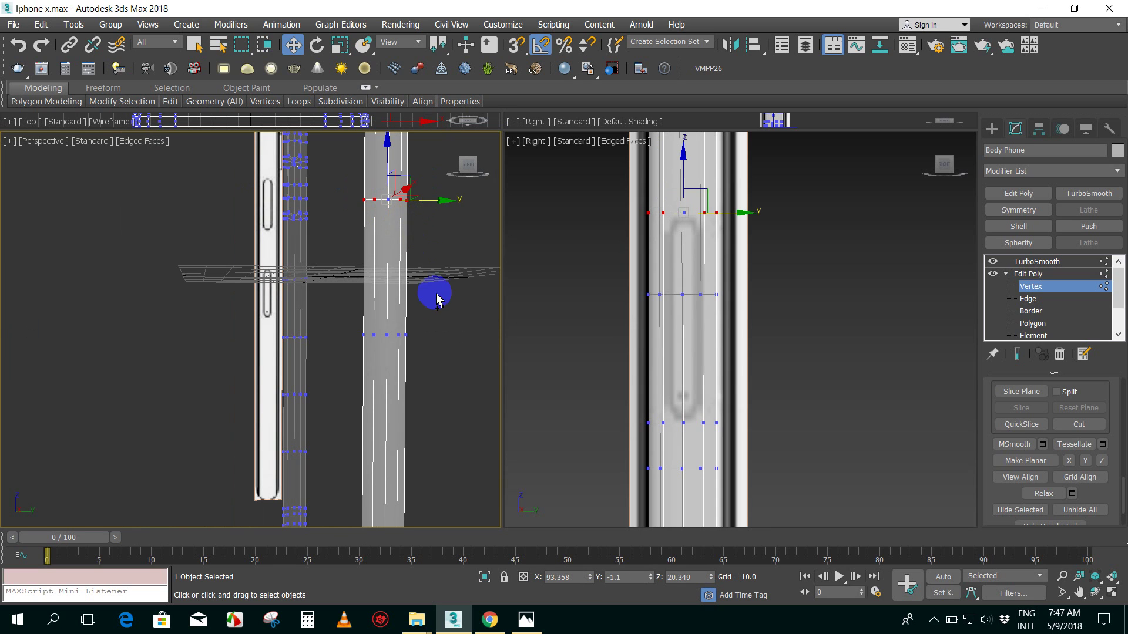
{"action": "left_click_drag", "start_coordinate": [347, 322], "coordinate": [383, 358], "text": "ctrl"}
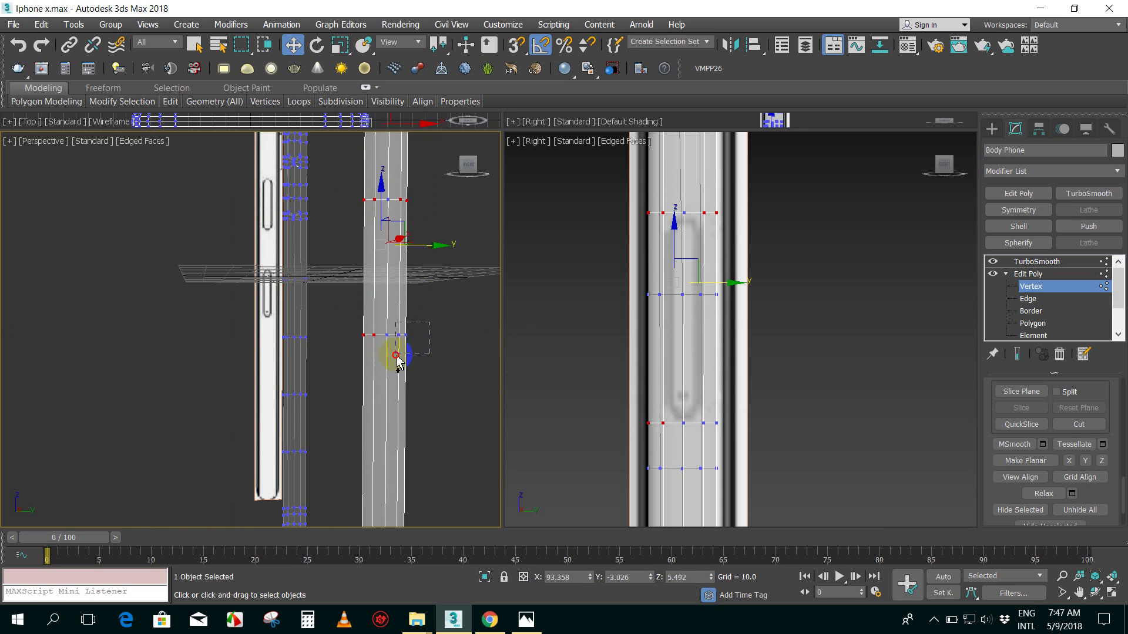
- Scale the selected end vertices along Y toward the centre so the ends taper to points
{"action": "right_click", "coordinate": [684, 292]}
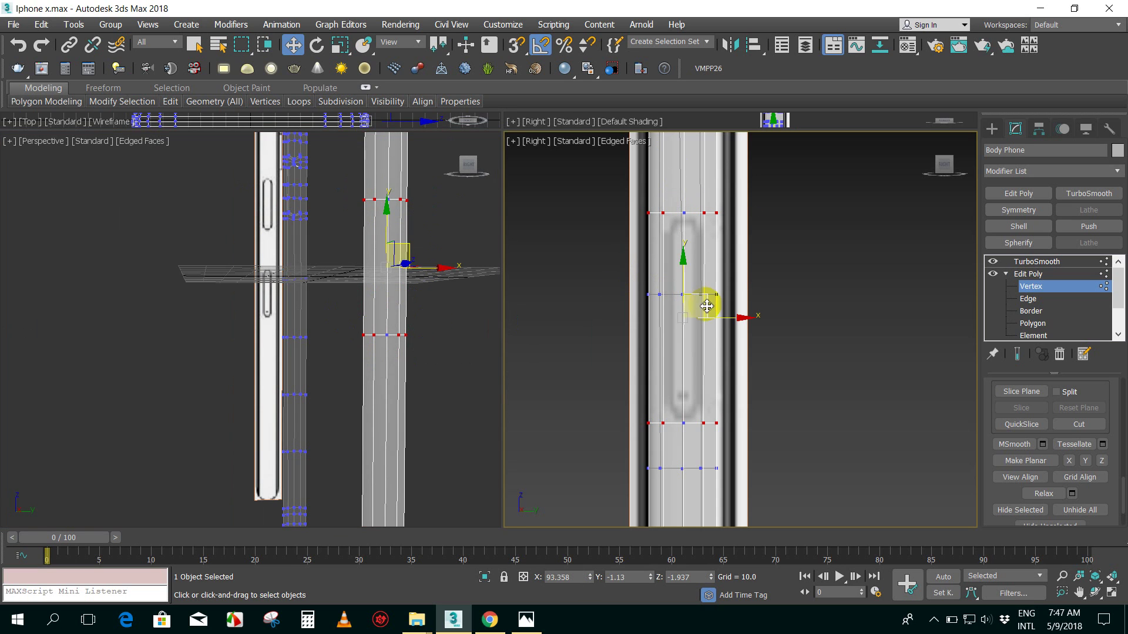
{"action": "right_click", "coordinate": [700, 300]}
{"action": "left_click", "coordinate": [720, 339]}
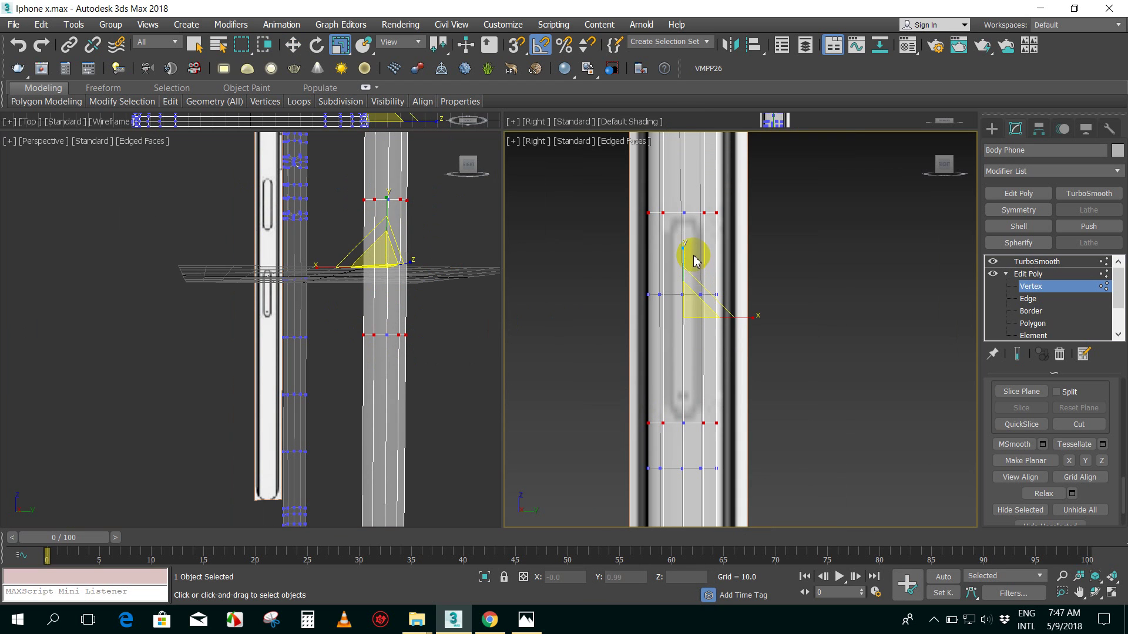
{"action": "left_click_drag", "start_coordinate": [685, 244], "coordinate": [685, 254]}
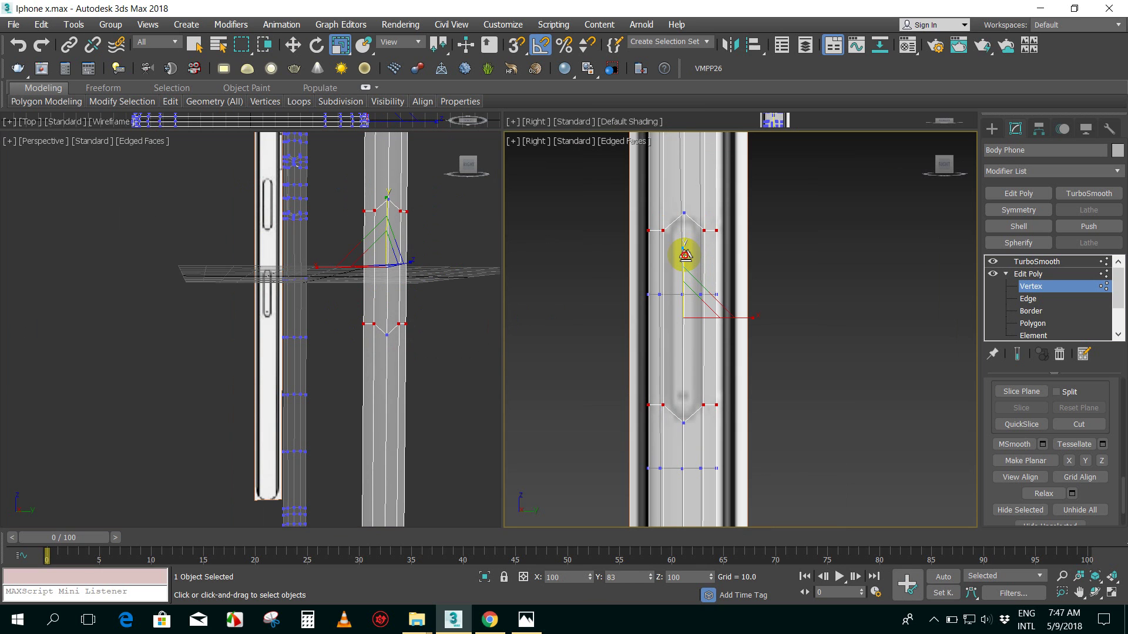
{"action": "left_click_drag", "start_coordinate": [684, 255], "coordinate": [685, 255]}
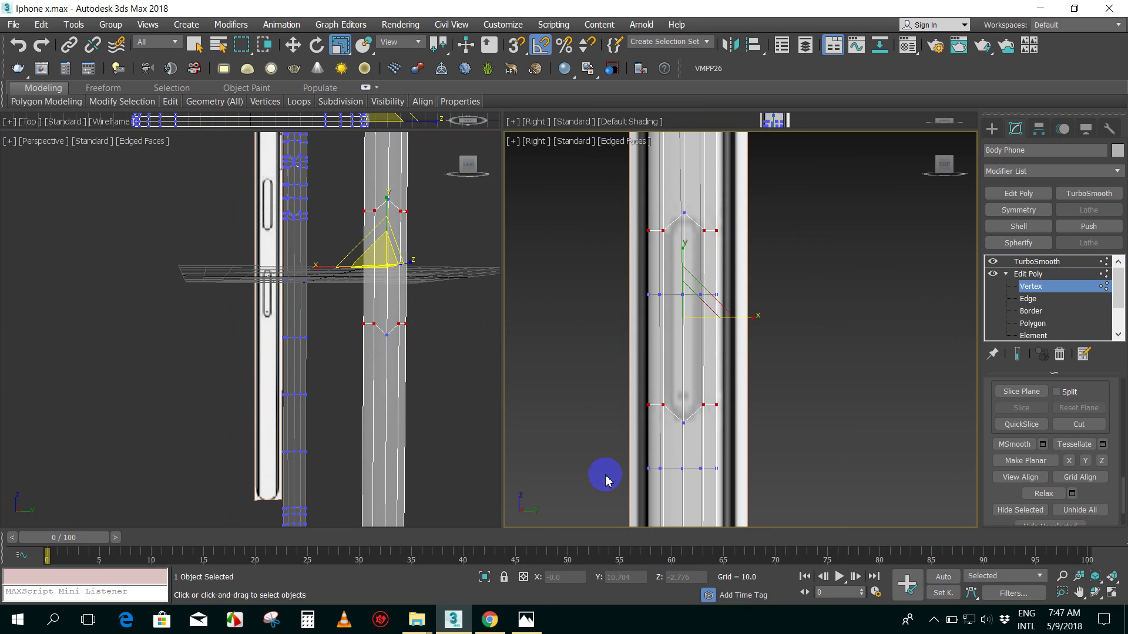
{"action": "left_click", "coordinate": [527, 620]}
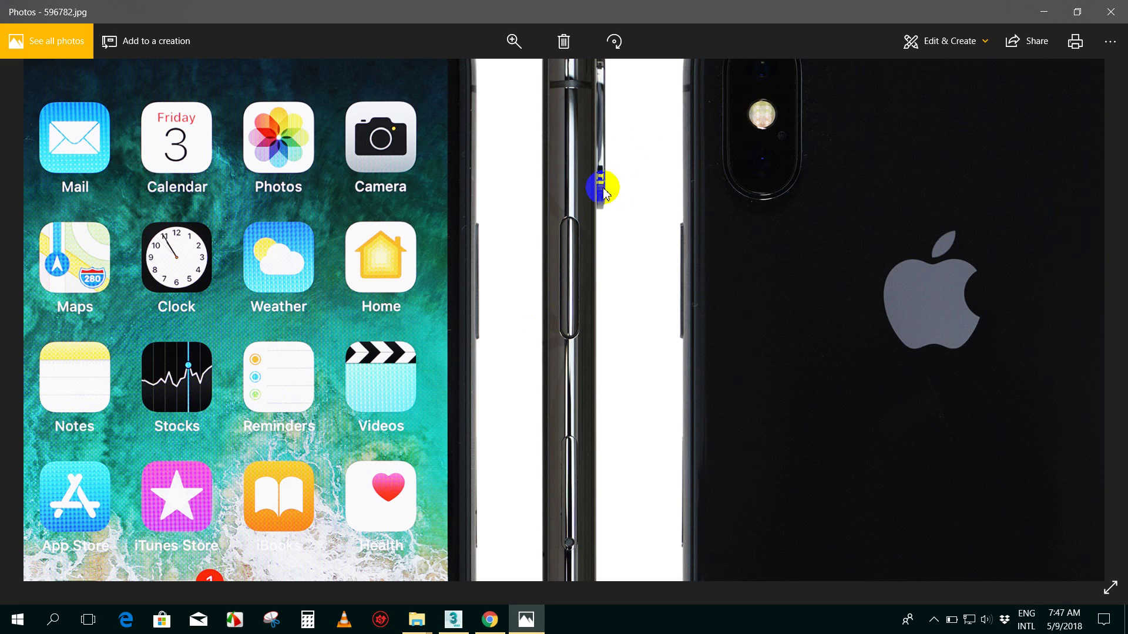
{"action": "left_click_drag", "start_coordinate": [650, 403], "coordinate": [645, 298]}
{"action": "left_click_drag", "start_coordinate": [568, 367], "coordinate": [573, 340]}
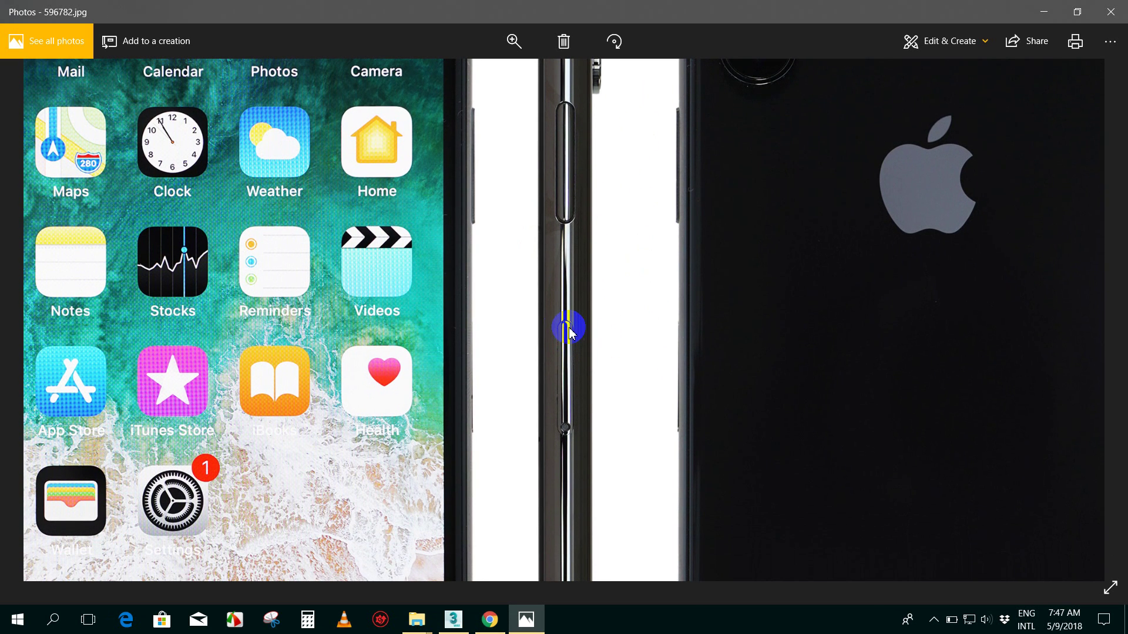
{"action": "left_click", "coordinate": [461, 618]}
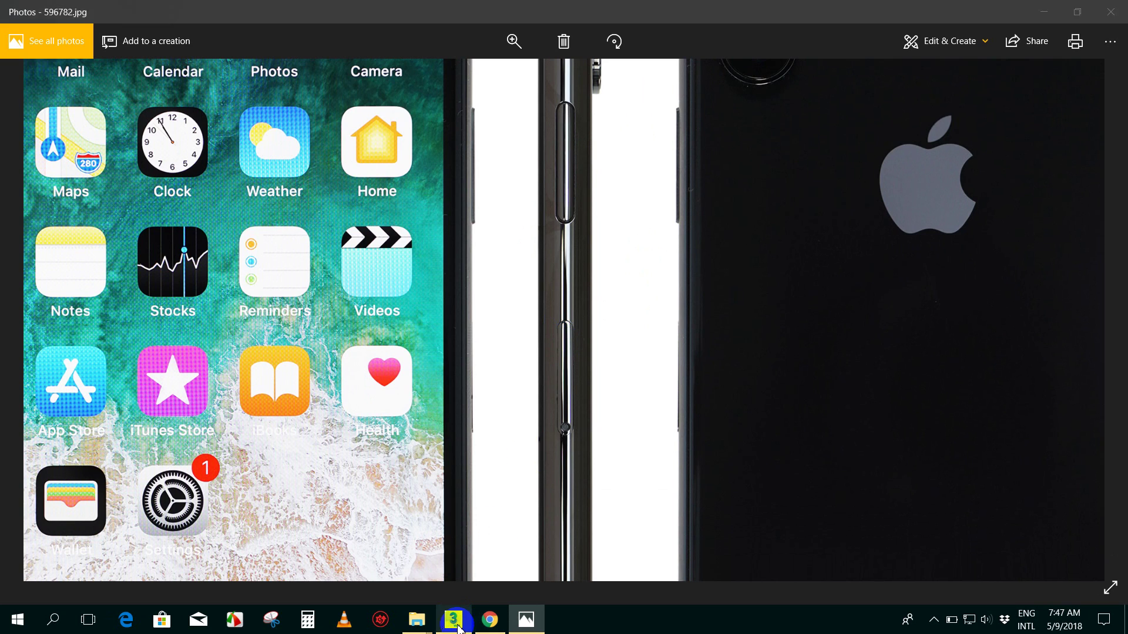
- Scale the recess outline's upper vertices to about 85% along X in the Right view, then deselect
{"action": "left_click", "coordinate": [453, 201]}
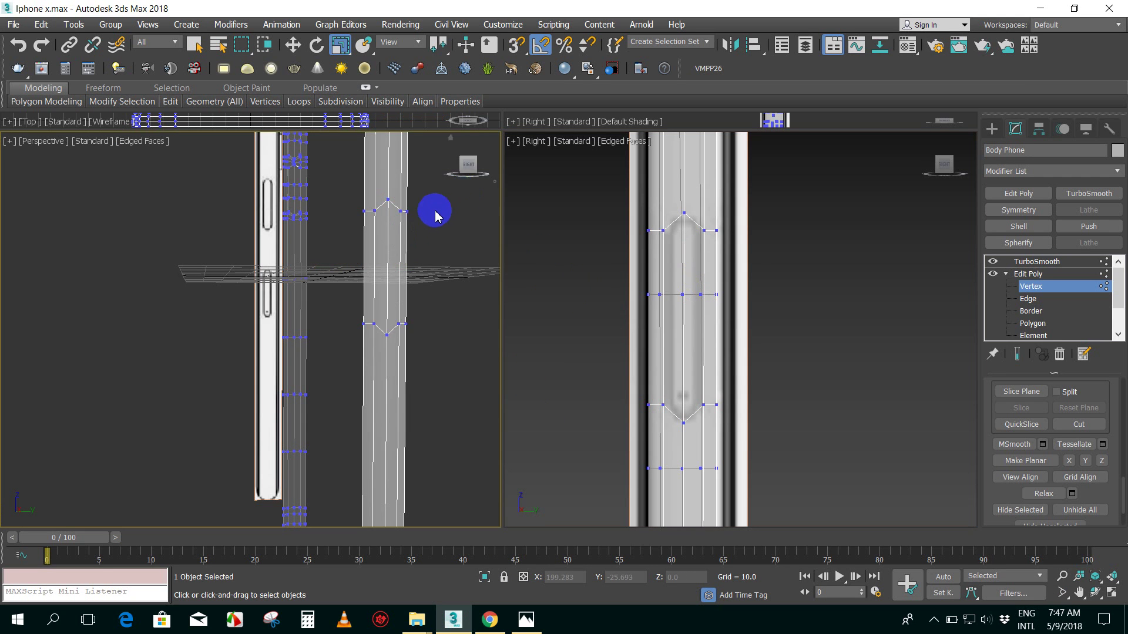
{"action": "scroll", "coordinate": [421, 218], "scroll_direction": "up", "scroll_amount": 4}
{"action": "scroll", "coordinate": [293, 205], "scroll_direction": "down", "scroll_amount": 1}
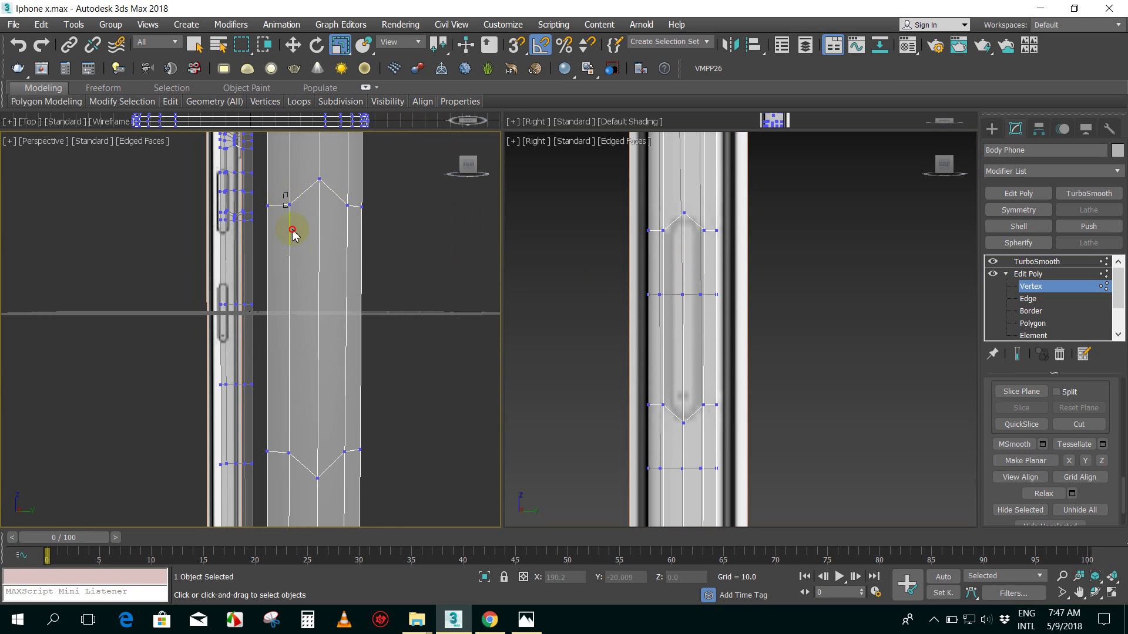
{"action": "mouse_move", "coordinate": [305, 470]}
{"action": "left_mouse_down"}
{"action": "mouse_move", "coordinate": [303, 457]}
{"action": "mouse_move", "coordinate": [339, 467]}
{"action": "left_mouse_up"}
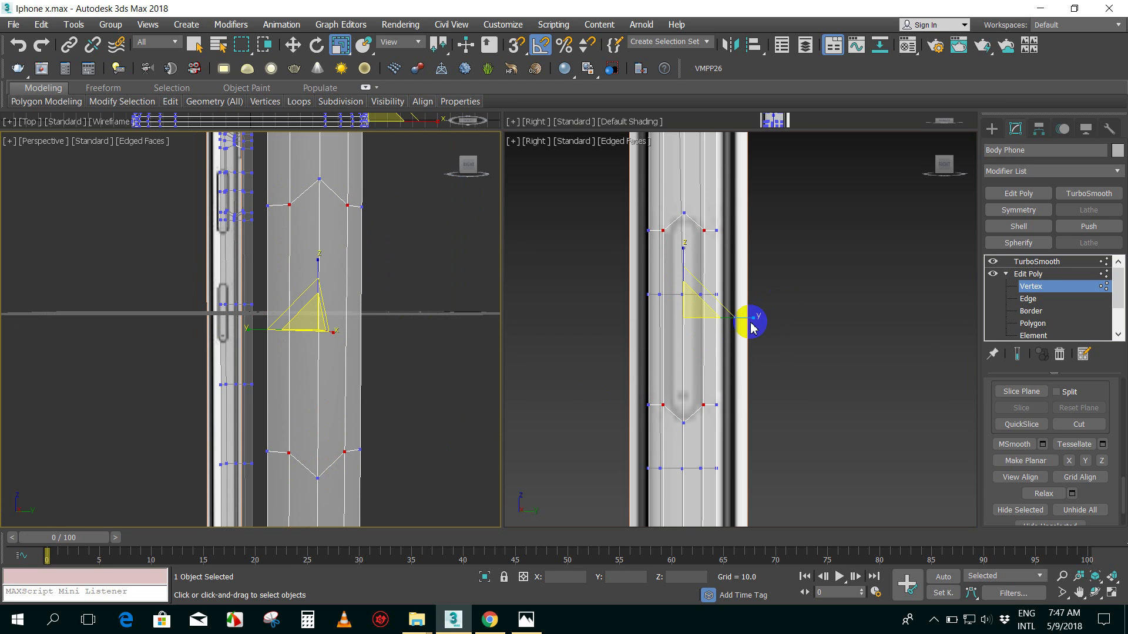
{"action": "left_click", "coordinate": [751, 318]}
{"action": "left_click_drag", "start_coordinate": [757, 319], "coordinate": [750, 320]}
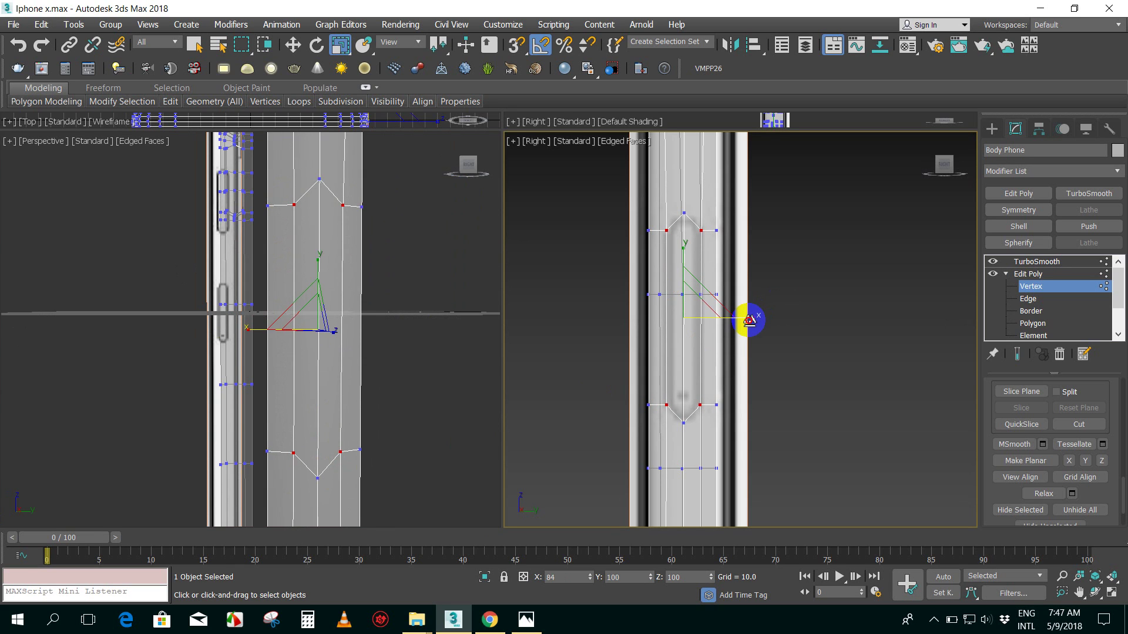
{"action": "left_click", "coordinate": [886, 241]}
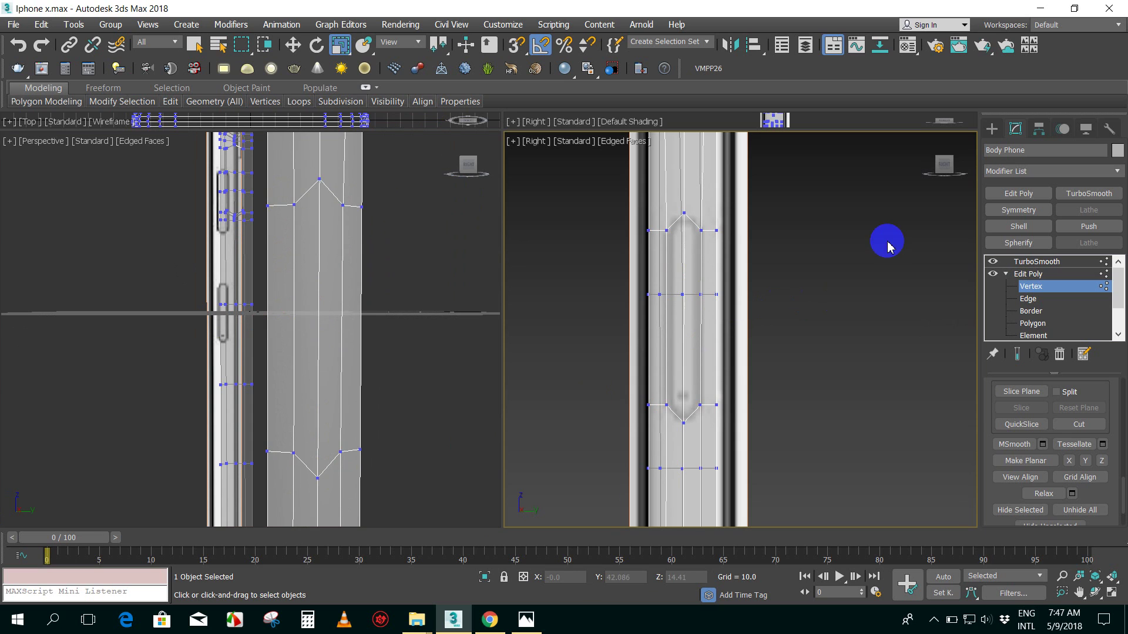
- Inset the elongated hexagonal recess polygon by 0.486
{"action": "left_click", "coordinate": [1033, 324]}
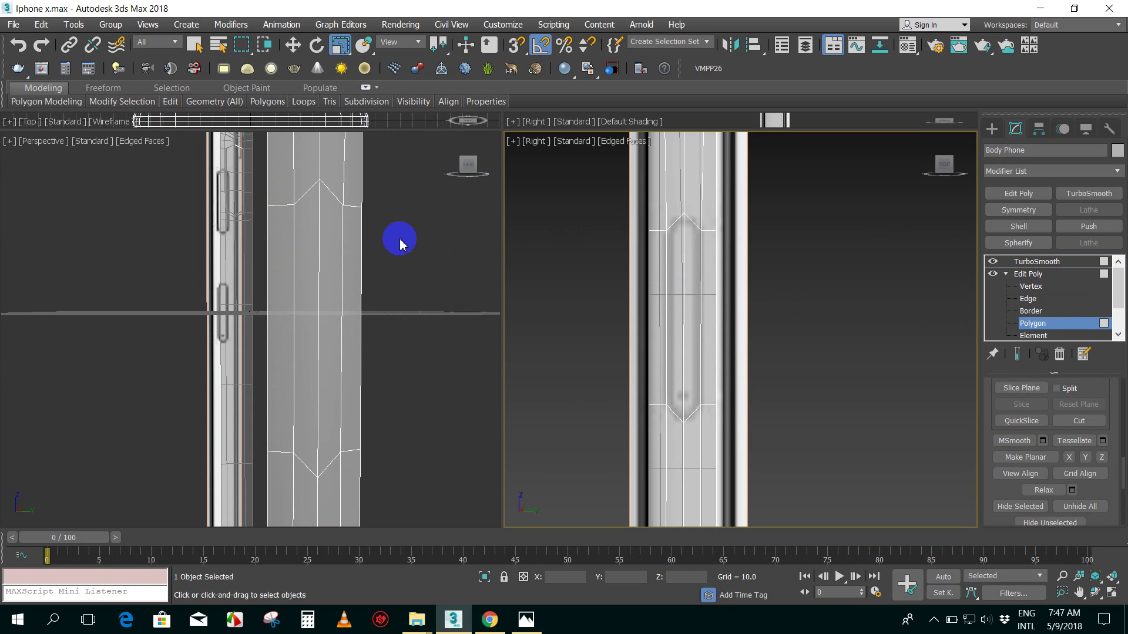
{"action": "left_click", "coordinate": [319, 244]}
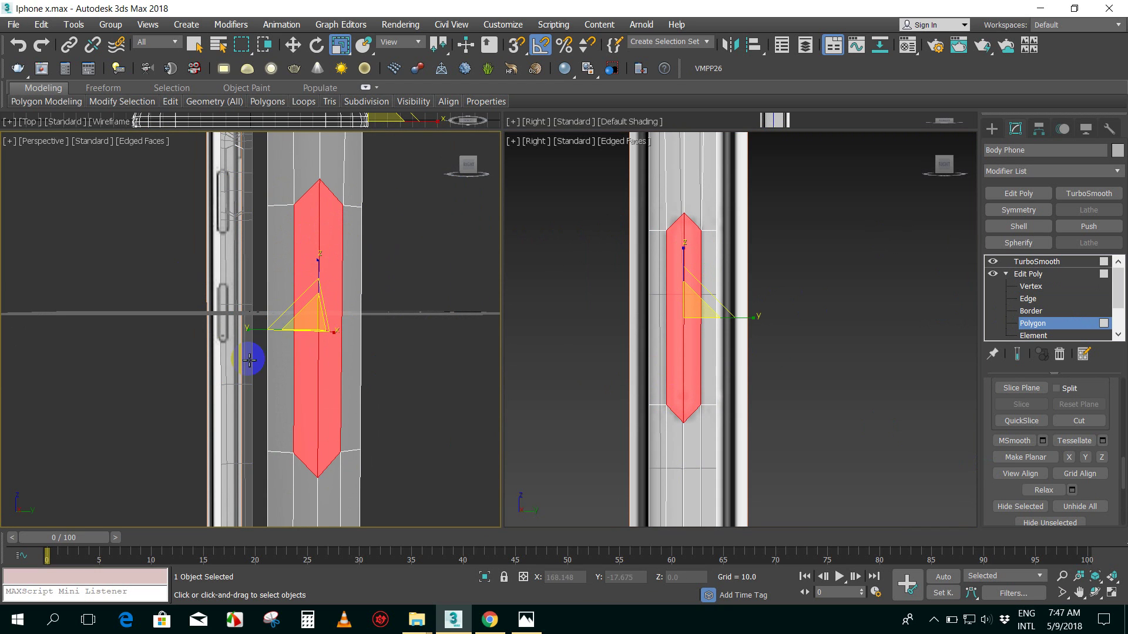
{"action": "right_click", "coordinate": [302, 311]}
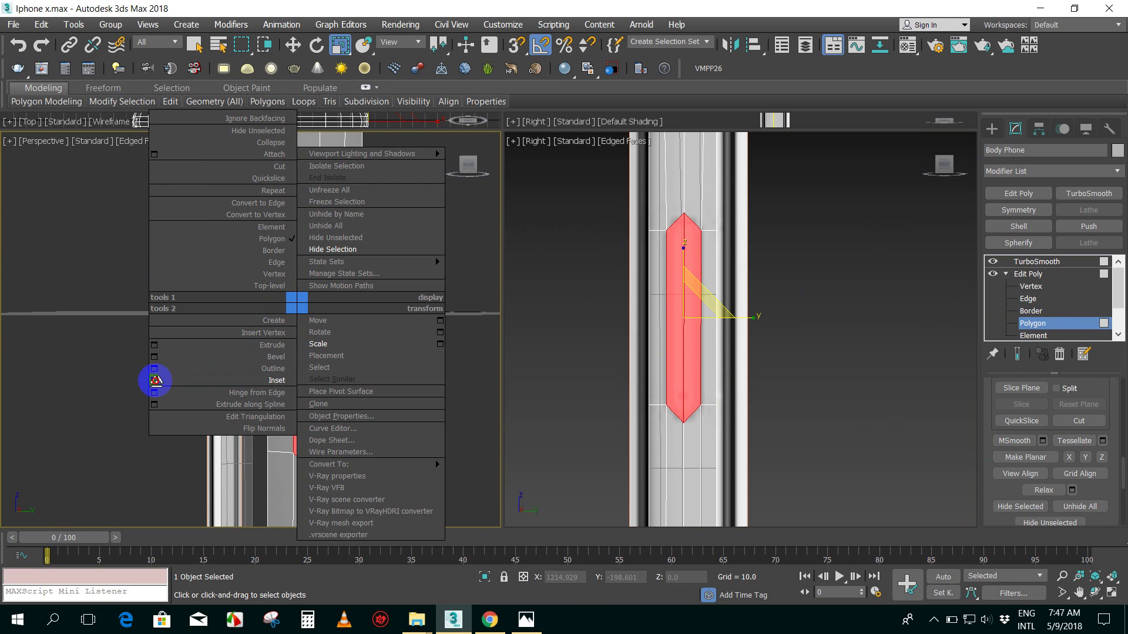
{"action": "left_click", "coordinate": [153, 381]}
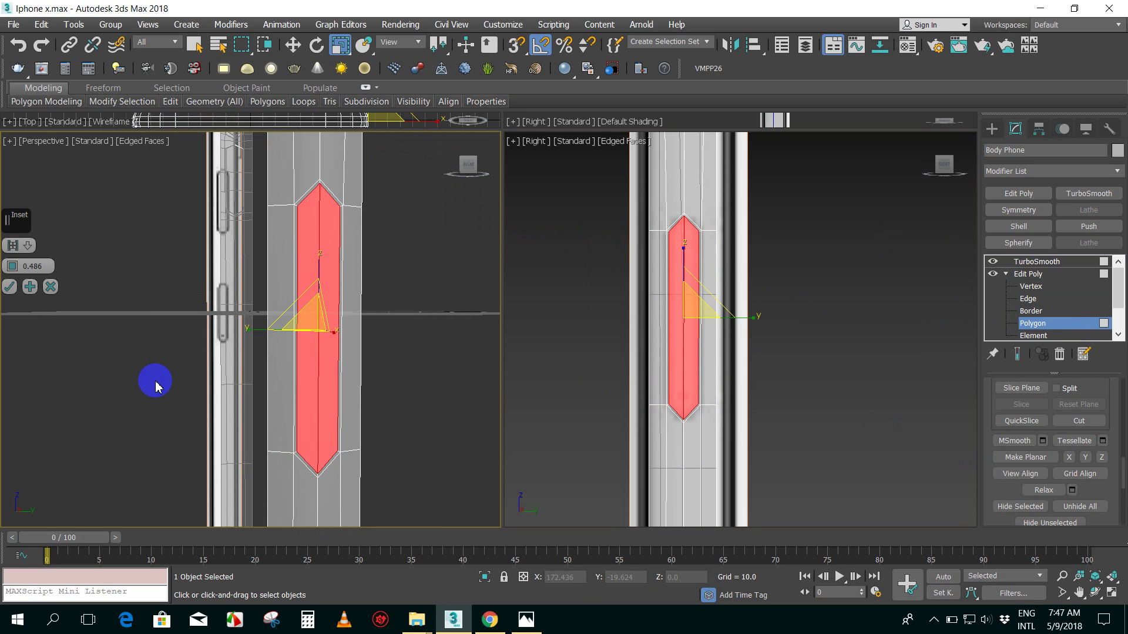
{"action": "left_click", "coordinate": [10, 287]}
{"action": "right_click", "coordinate": [330, 266]}
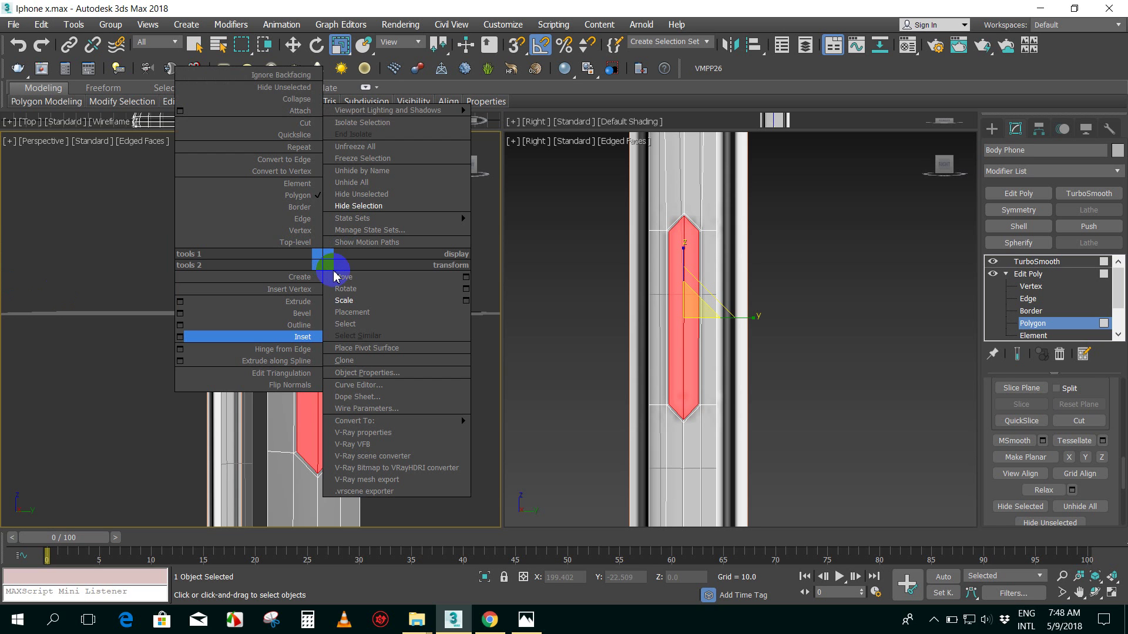
{"action": "left_click", "coordinate": [341, 277]}
- Push the inset recess face along X into the phone body and check its depth
{"action": "middle_click_drag", "start_coordinate": [376, 393], "coordinate": [424, 390], "text": "alt"}
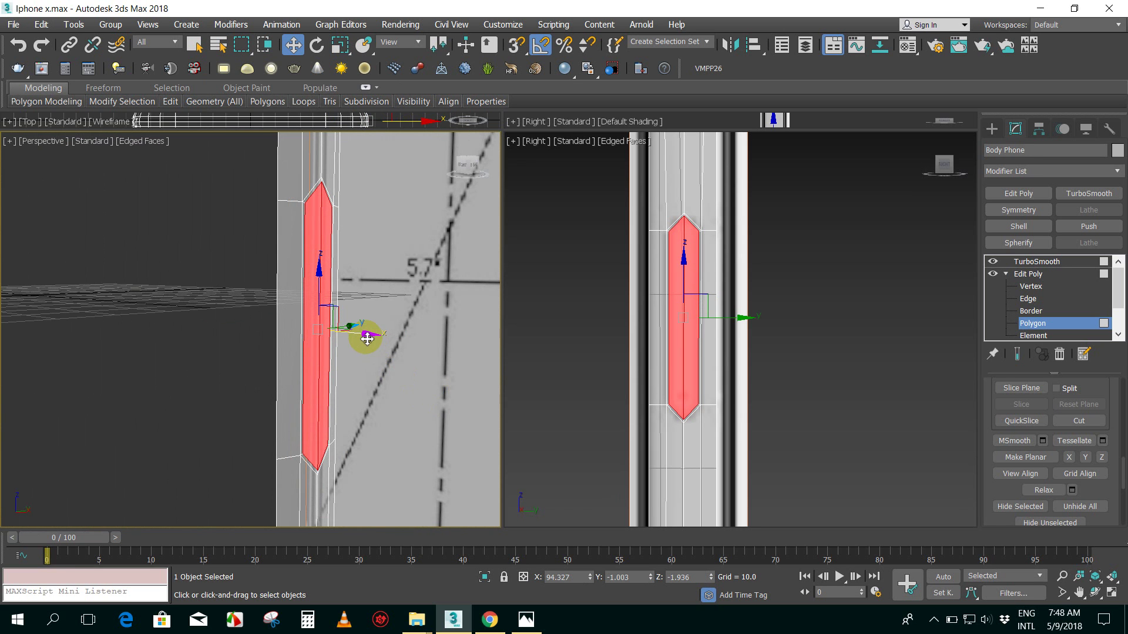
{"action": "left_click_drag", "start_coordinate": [366, 337], "coordinate": [347, 339]}
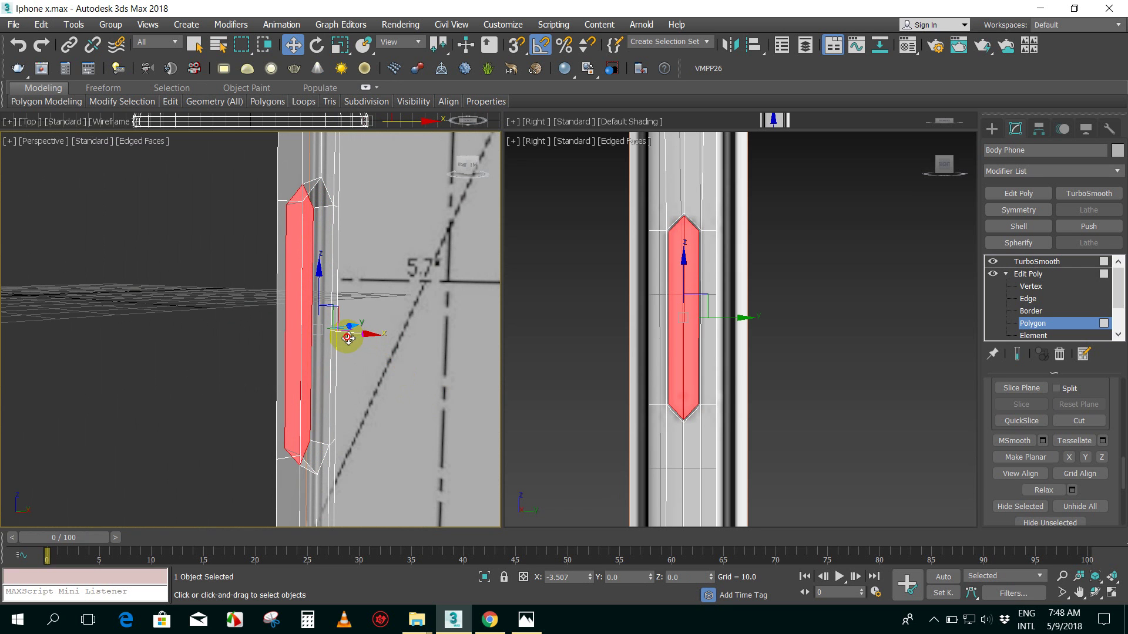
{"action": "mouse_move", "coordinate": [378, 322]}
{"action": "middle_mouse_down", "text": "alt"}
{"action": "mouse_move", "coordinate": [403, 289]}
{"action": "mouse_move", "coordinate": [219, 294]}
{"action": "mouse_move", "coordinate": [481, 312]}
{"action": "mouse_move", "coordinate": [471, 282]}
{"action": "middle_mouse_up", "text": "alt"}
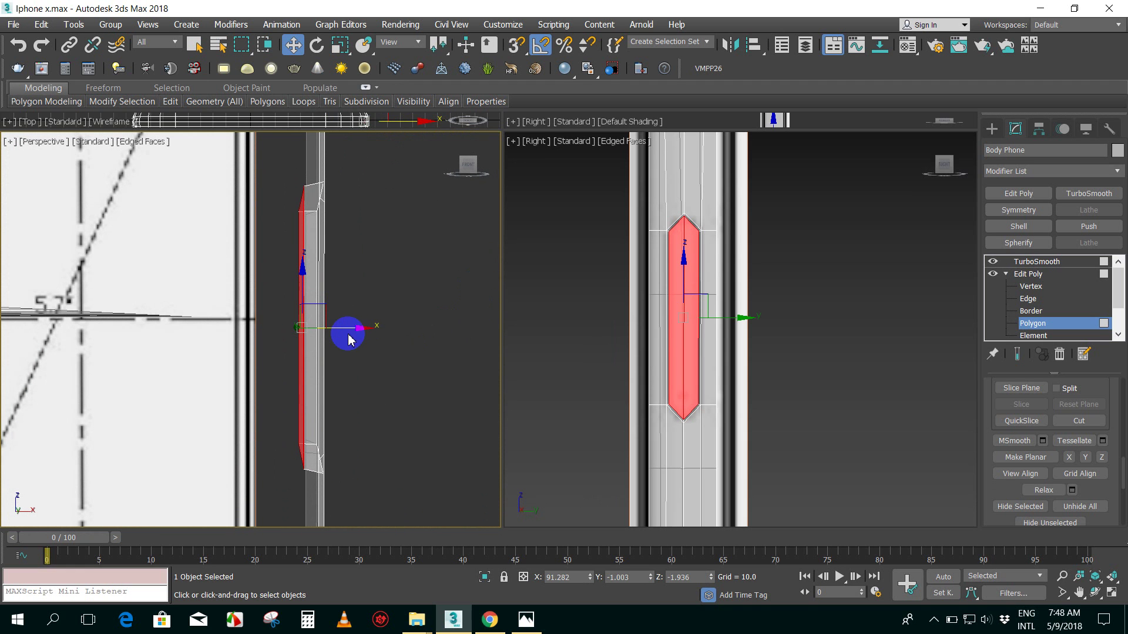
{"action": "mouse_move", "coordinate": [360, 329]}
{"action": "middle_mouse_down", "text": "alt"}
{"action": "mouse_move", "coordinate": [408, 270]}
{"action": "mouse_move", "coordinate": [408, 293]}
{"action": "mouse_move", "coordinate": [370, 272]}
{"action": "mouse_move", "coordinate": [221, 266]}
{"action": "mouse_move", "coordinate": [289, 279]}
{"action": "middle_mouse_up", "text": "alt"}
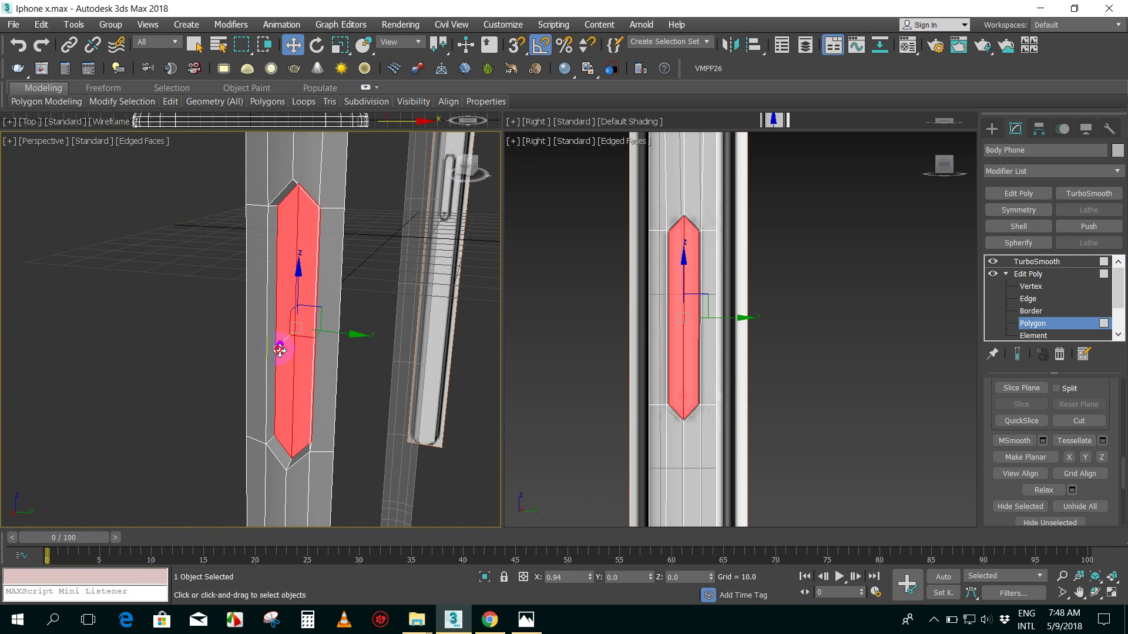
{"action": "left_click", "coordinate": [131, 305]}
{"action": "mouse_move", "coordinate": [390, 244]}
{"action": "middle_mouse_down", "text": "alt"}
{"action": "mouse_move", "coordinate": [373, 200]}
{"action": "mouse_move", "coordinate": [390, 259]}
{"action": "middle_mouse_up", "text": "alt"}
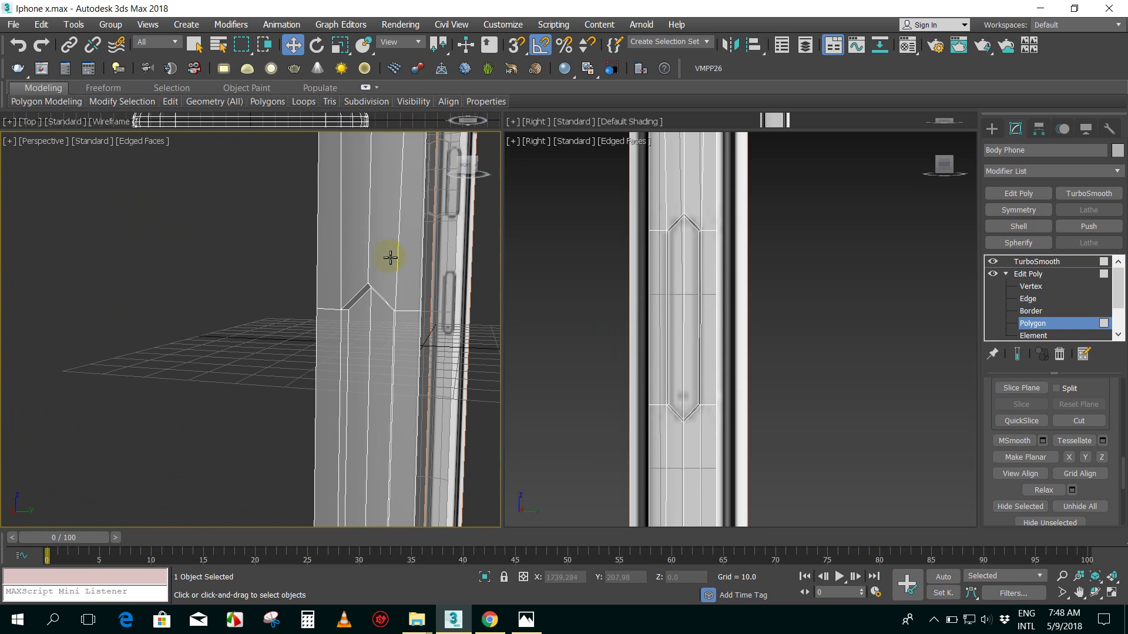
- Switch the Edit Poly modifier to Edge level and pick an edge on the recess wall
{"action": "left_click", "coordinate": [1028, 274]}
{"action": "left_click", "coordinate": [1028, 300]}
{"action": "left_click", "coordinate": [307, 297]}
- Select the full edge loop running along the recess wall
{"action": "mouse_move", "coordinate": [308, 297]}
{"action": "middle_mouse_down", "text": "alt"}
{"action": "mouse_move", "coordinate": [373, 298]}
{"action": "mouse_move", "coordinate": [360, 304]}
{"action": "middle_mouse_up", "text": "alt"}
{"action": "left_click", "coordinate": [619, 317]}
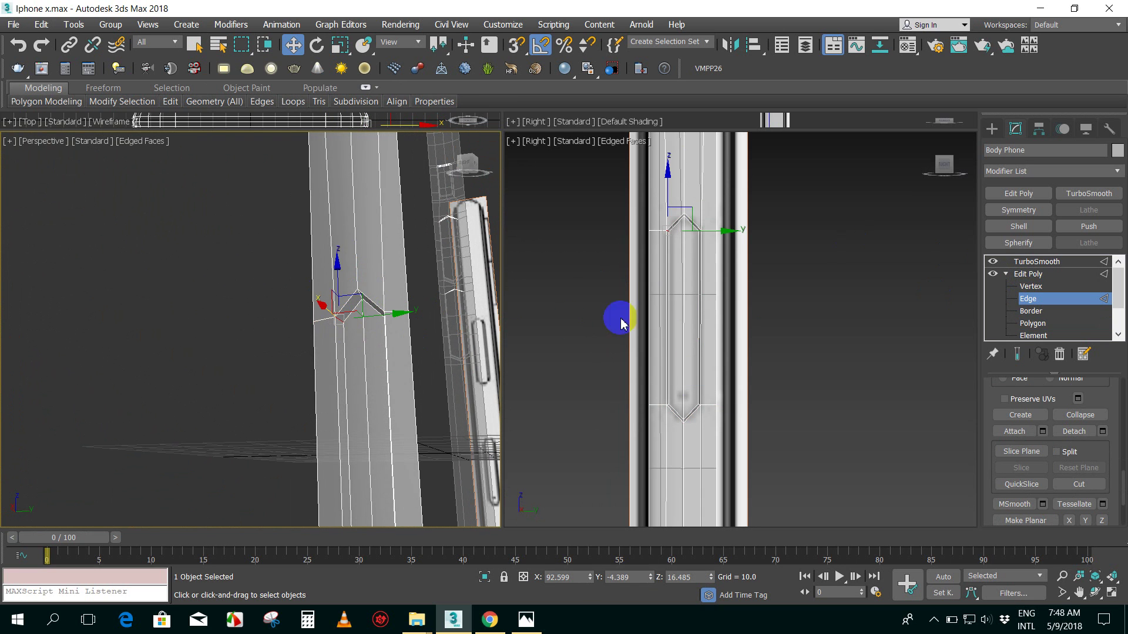
{"action": "left_click", "coordinate": [1064, 433]}
{"action": "left_click_drag", "start_coordinate": [990, 399], "coordinate": [1041, 455]}
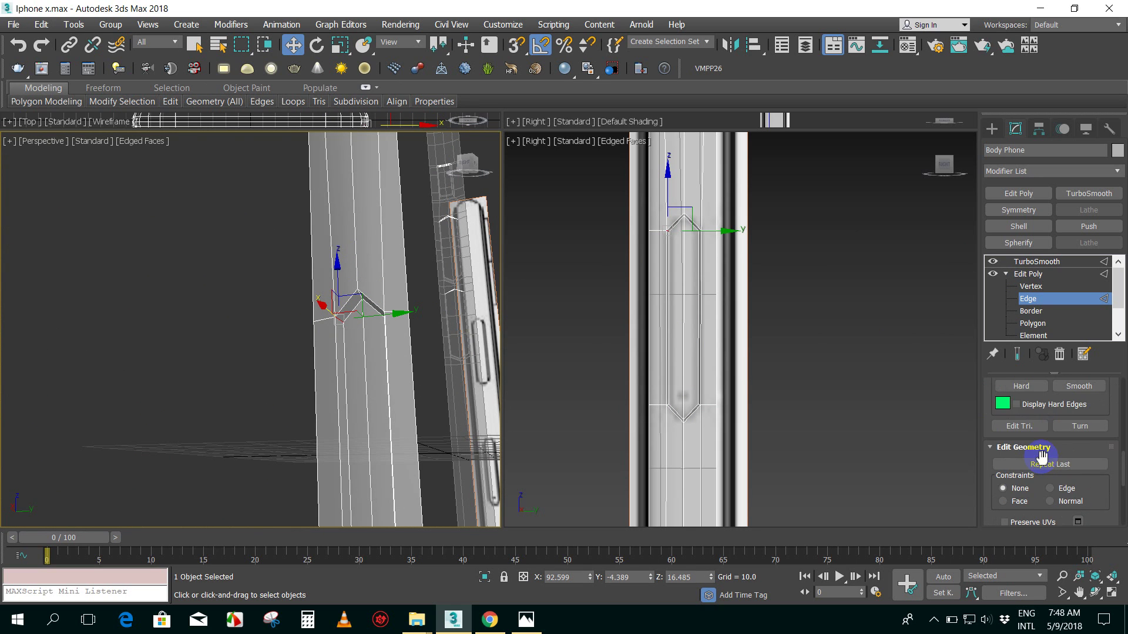
{"action": "scroll", "coordinate": [1032, 429], "scroll_direction": "up", "scroll_amount": 2}
{"action": "scroll", "coordinate": [1043, 452], "scroll_direction": "up", "scroll_amount": 2}
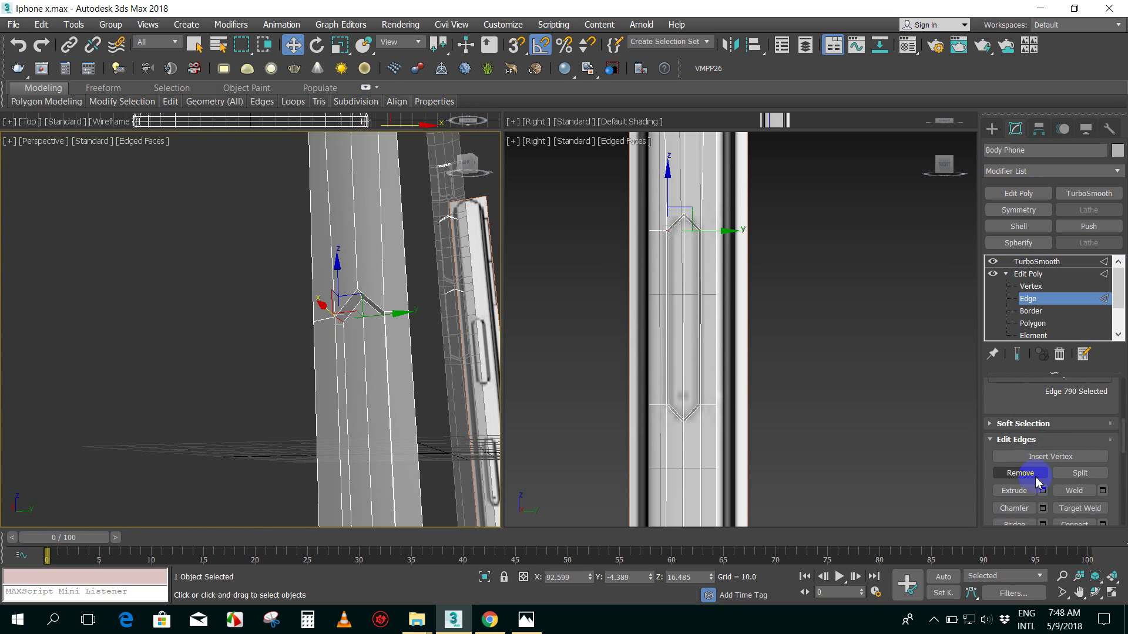
{"action": "scroll", "coordinate": [1033, 467], "scroll_direction": "up", "scroll_amount": 2}
{"action": "left_click", "coordinate": [1015, 435]}
{"action": "mouse_move", "coordinate": [429, 396]}
{"action": "middle_mouse_down"}
{"action": "mouse_move", "coordinate": [419, 321]}
{"action": "mouse_move", "coordinate": [403, 310]}
{"action": "mouse_move", "coordinate": [412, 392]}
{"action": "mouse_move", "coordinate": [397, 346]}
{"action": "middle_mouse_up"}
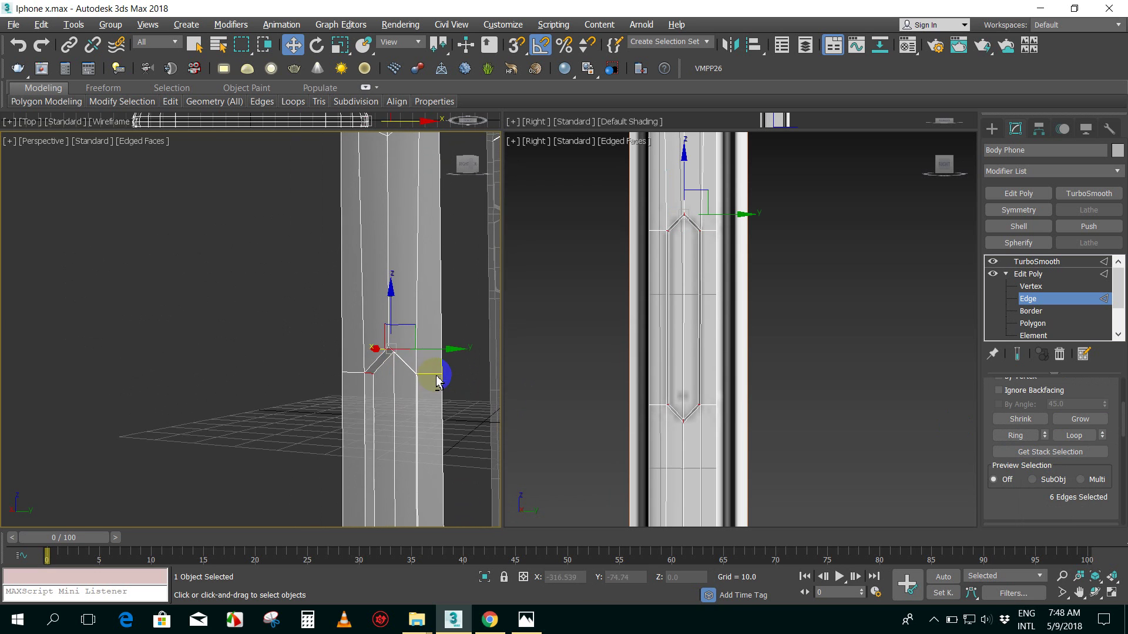
- Connect the loop with 2 segments, slide 0 and pinch 59 toward the rim
{"action": "right_click", "coordinate": [396, 345]}
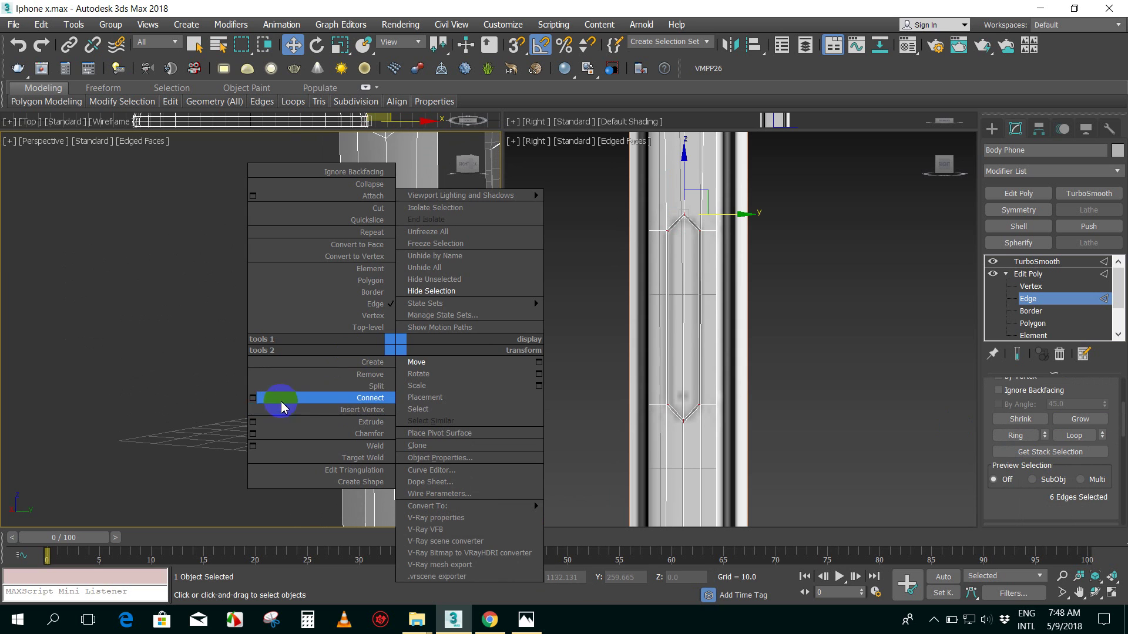
{"action": "left_click", "coordinate": [253, 398]}
{"action": "mouse_move", "coordinate": [453, 403]}
{"action": "middle_mouse_down"}
{"action": "mouse_move", "coordinate": [409, 372]}
{"action": "mouse_move", "coordinate": [458, 337]}
{"action": "mouse_move", "coordinate": [398, 322]}
{"action": "mouse_move", "coordinate": [376, 273]}
{"action": "middle_mouse_up"}
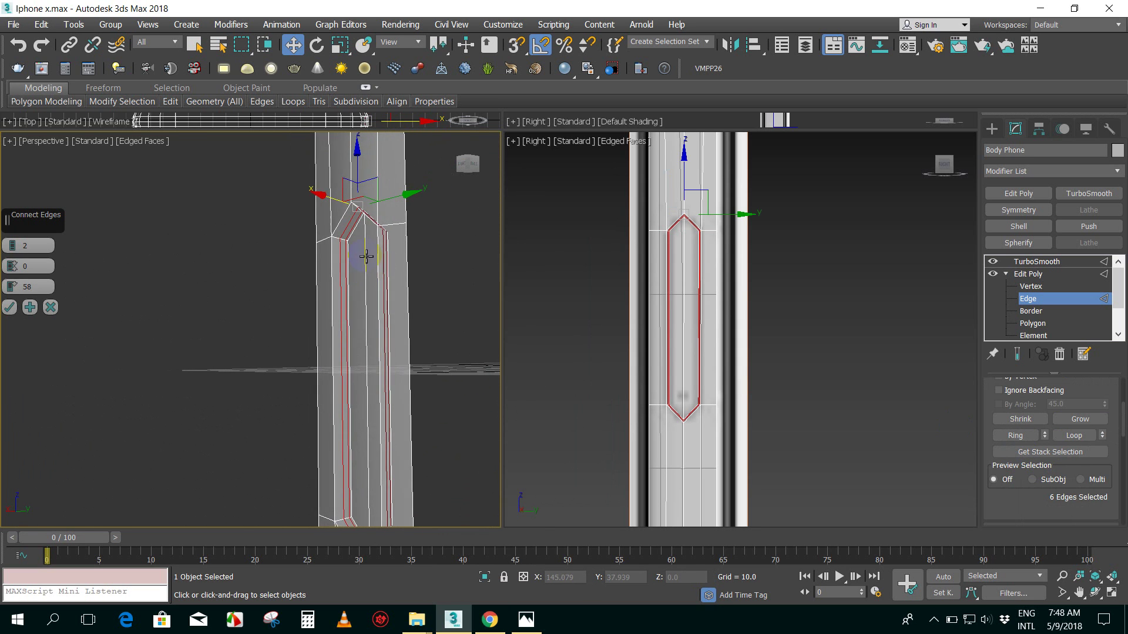
{"action": "scroll", "coordinate": [376, 273], "scroll_direction": "up", "scroll_amount": 2}
{"action": "scroll", "coordinate": [372, 251], "scroll_direction": "up", "scroll_amount": 1}
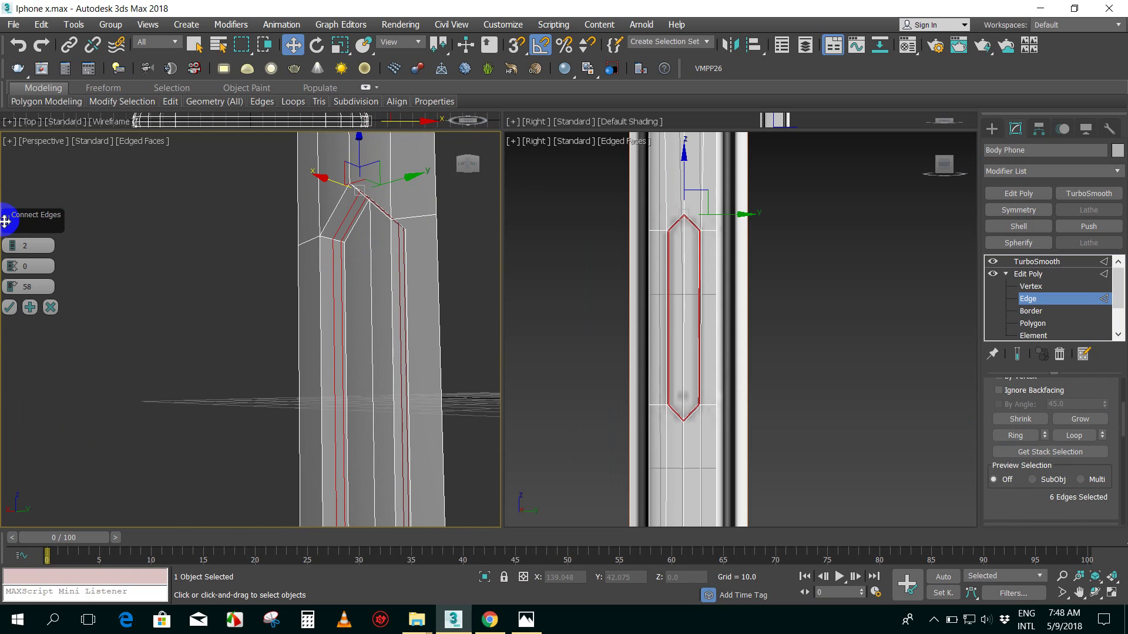
{"action": "left_click_drag", "start_coordinate": [5, 220], "coordinate": [87, 222]}
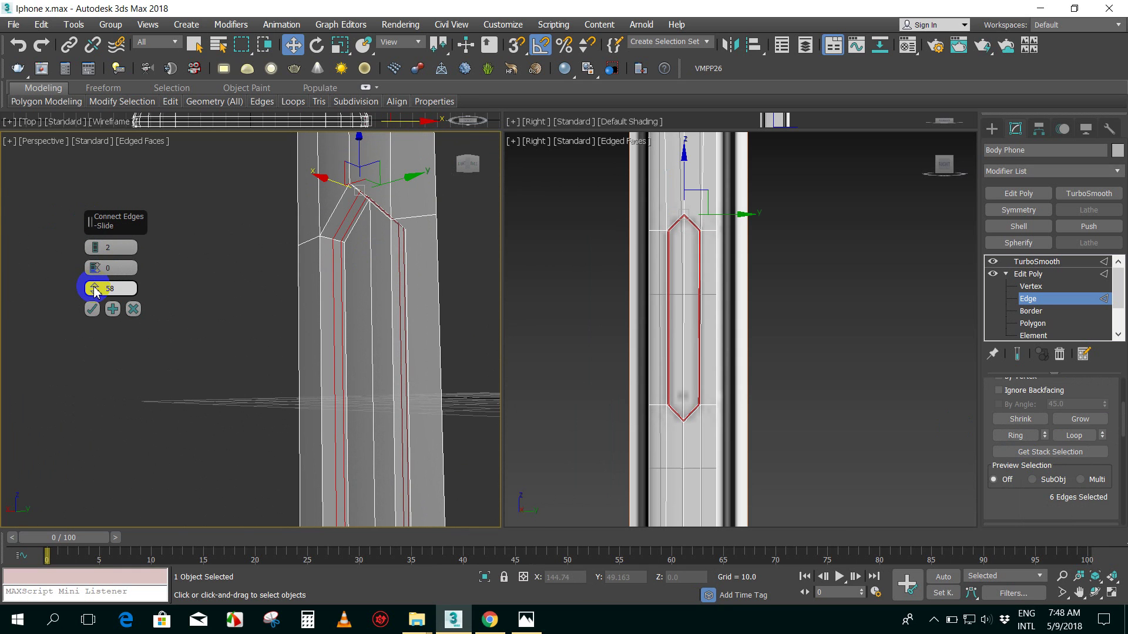
{"action": "right_click", "coordinate": [96, 290]}
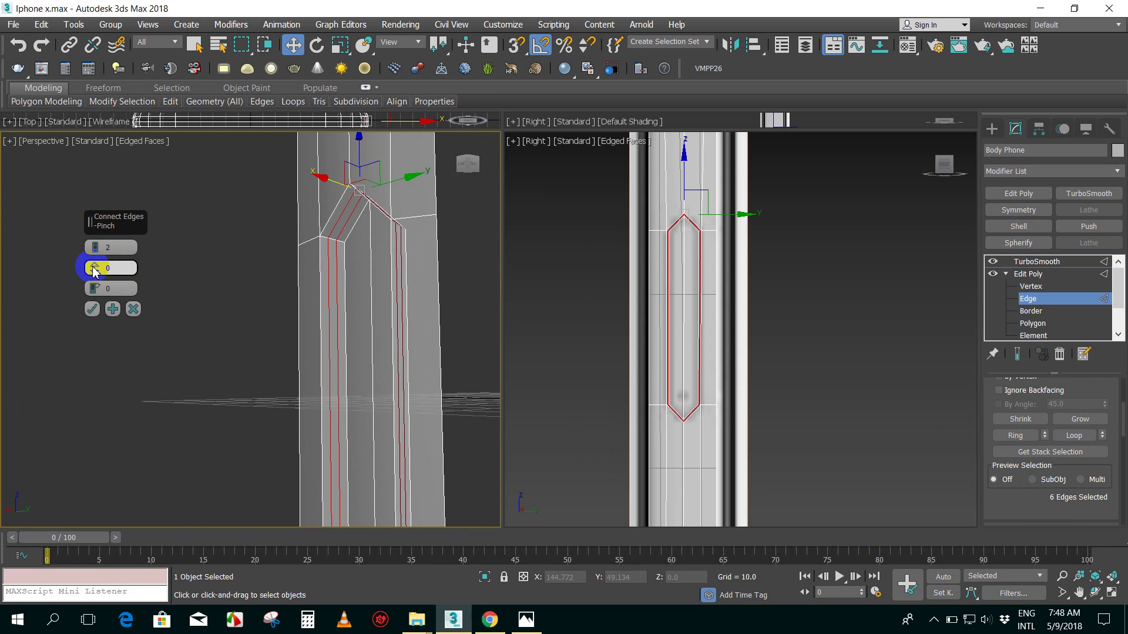
{"action": "left_click_drag", "start_coordinate": [94, 269], "coordinate": [102, 128]}
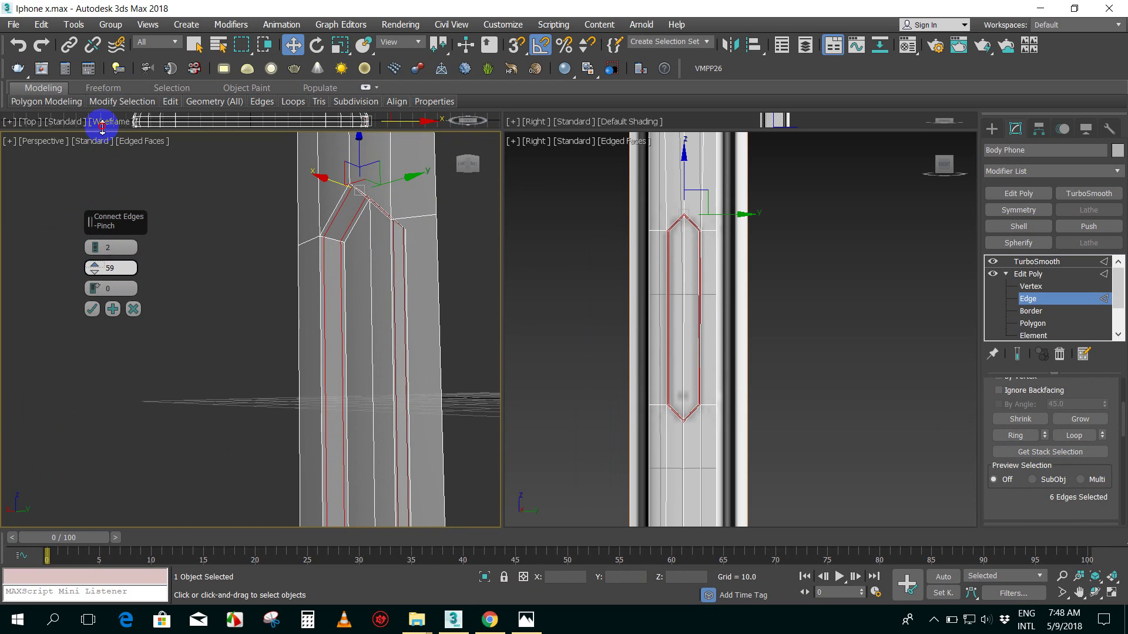
{"action": "left_click", "coordinate": [92, 309]}
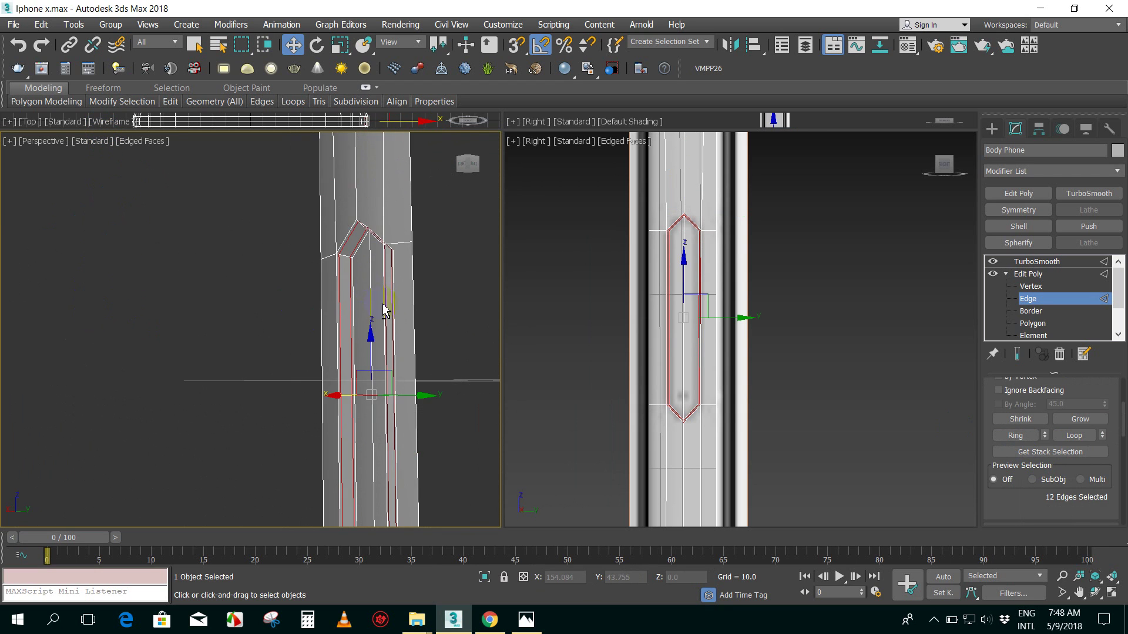
- Preview the TurboSmooth result of the button slot, toggling wireframe shading with F4
{"action": "middle_click_drag", "start_coordinate": [364, 294], "coordinate": [457, 339], "text": "alt"}
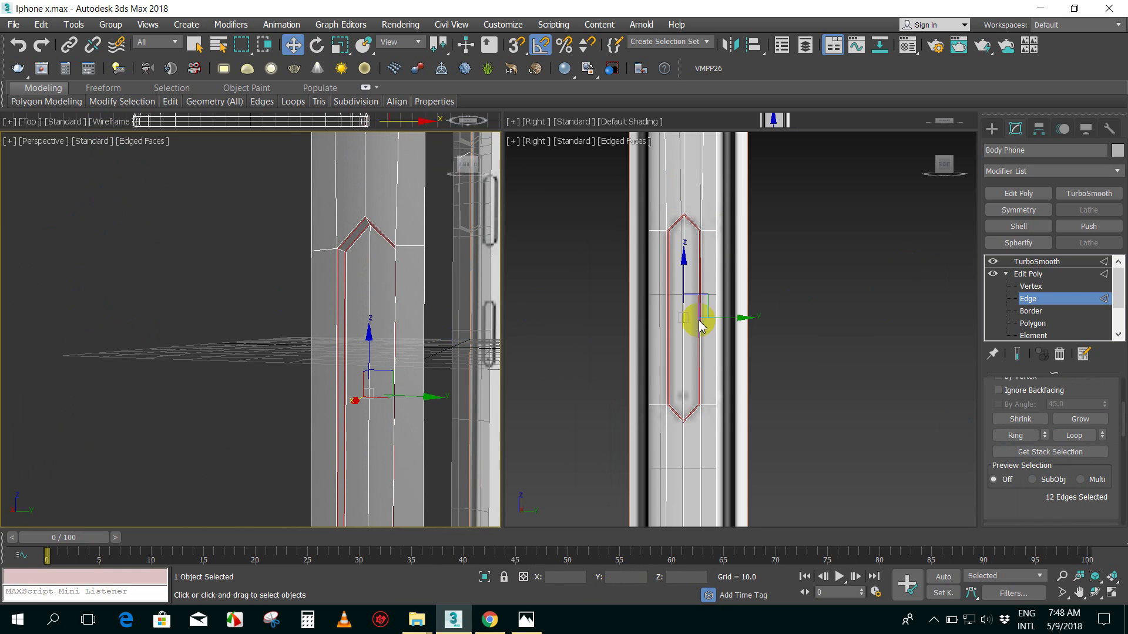
{"action": "left_click", "coordinate": [1019, 355]}
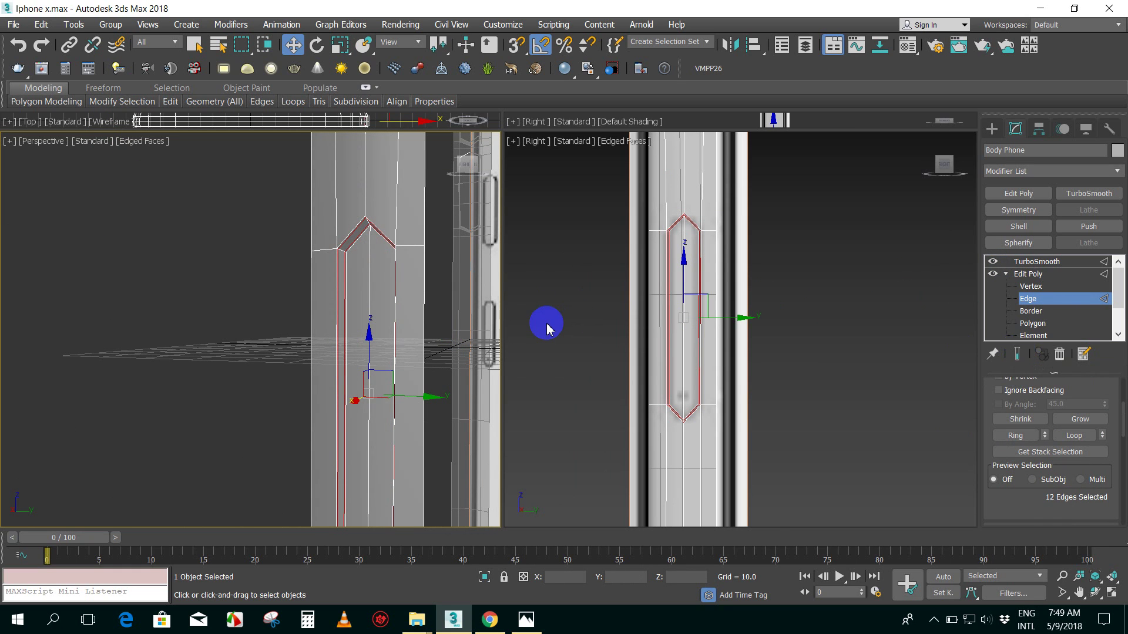
{"action": "scroll", "coordinate": [429, 299], "scroll_direction": "down", "scroll_amount": 2}
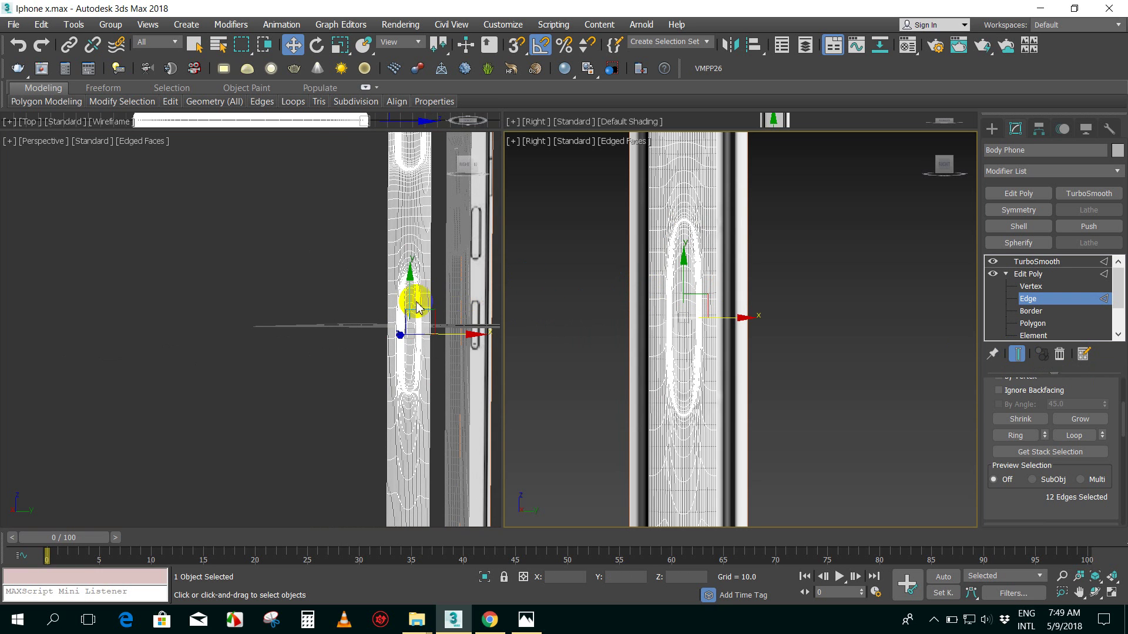
{"action": "scroll", "coordinate": [442, 297], "scroll_direction": "up", "scroll_amount": 2}
{"action": "middle_click_drag", "start_coordinate": [488, 327], "coordinate": [360, 239]}
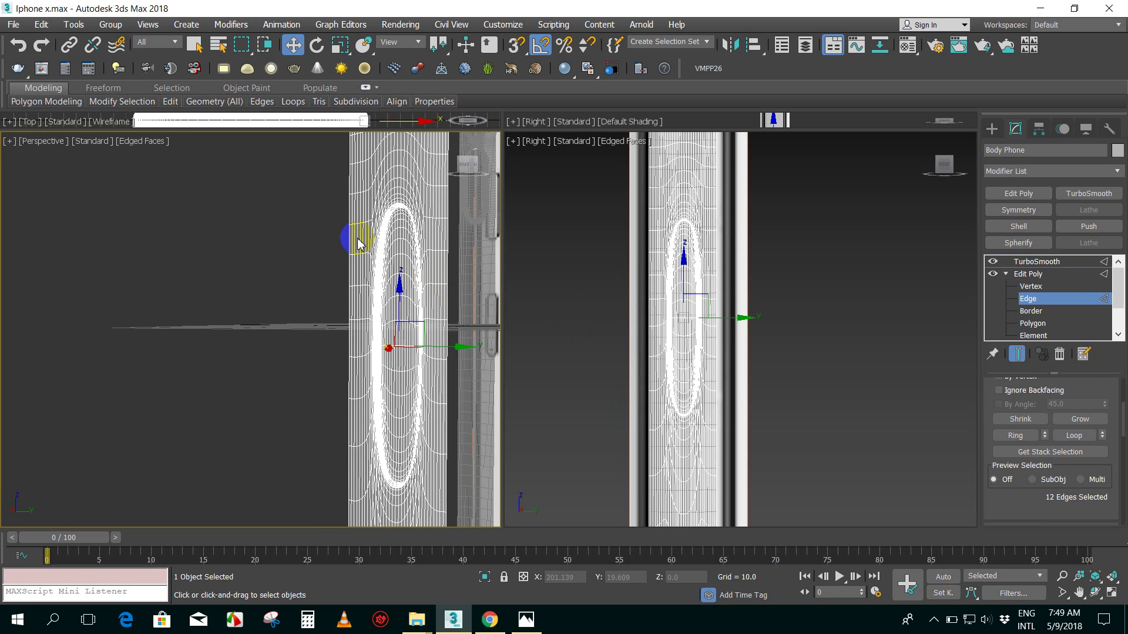
{"action": "key", "text": "F4"}
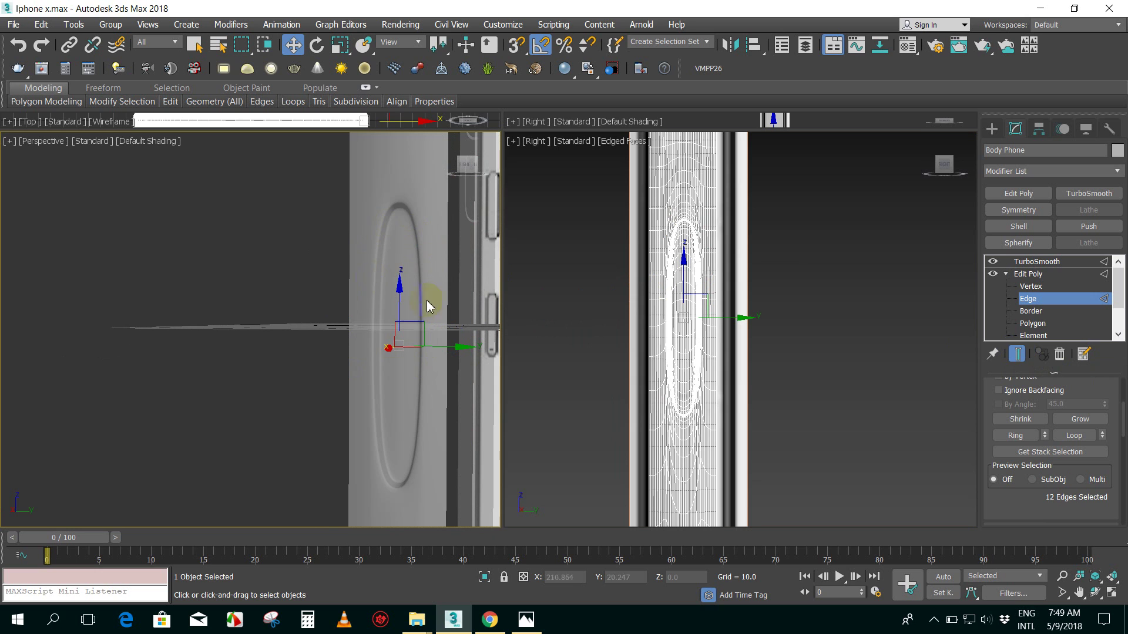
{"action": "key", "text": "F4"}
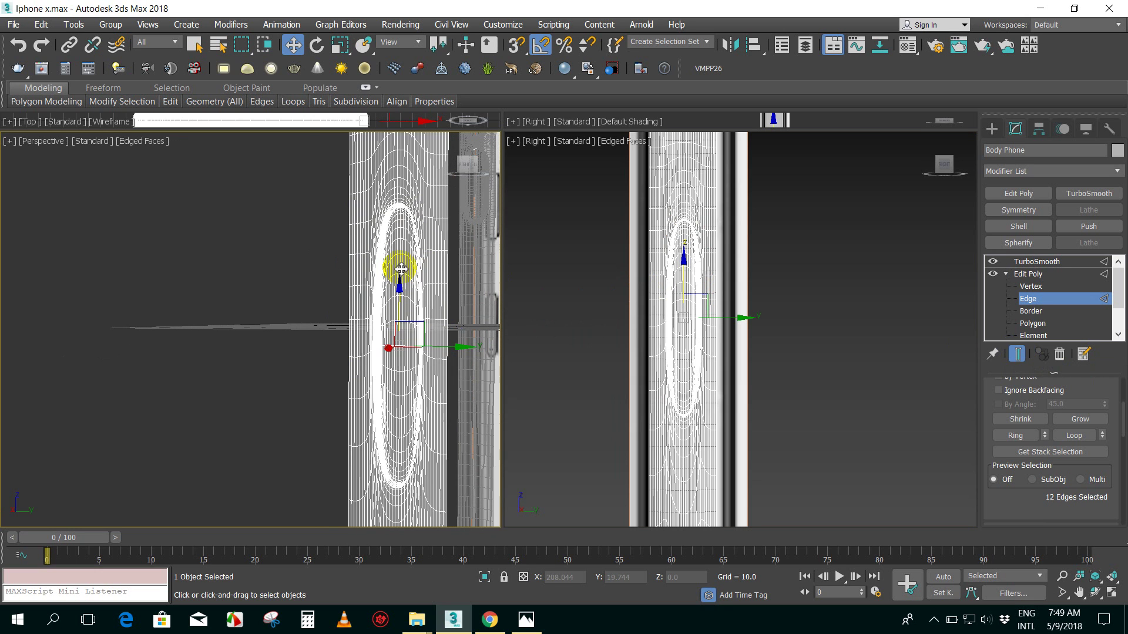
- Turn off Show End Result and crossing-select the 11 vertical edges through the slot
{"action": "right_click", "coordinate": [904, 404]}
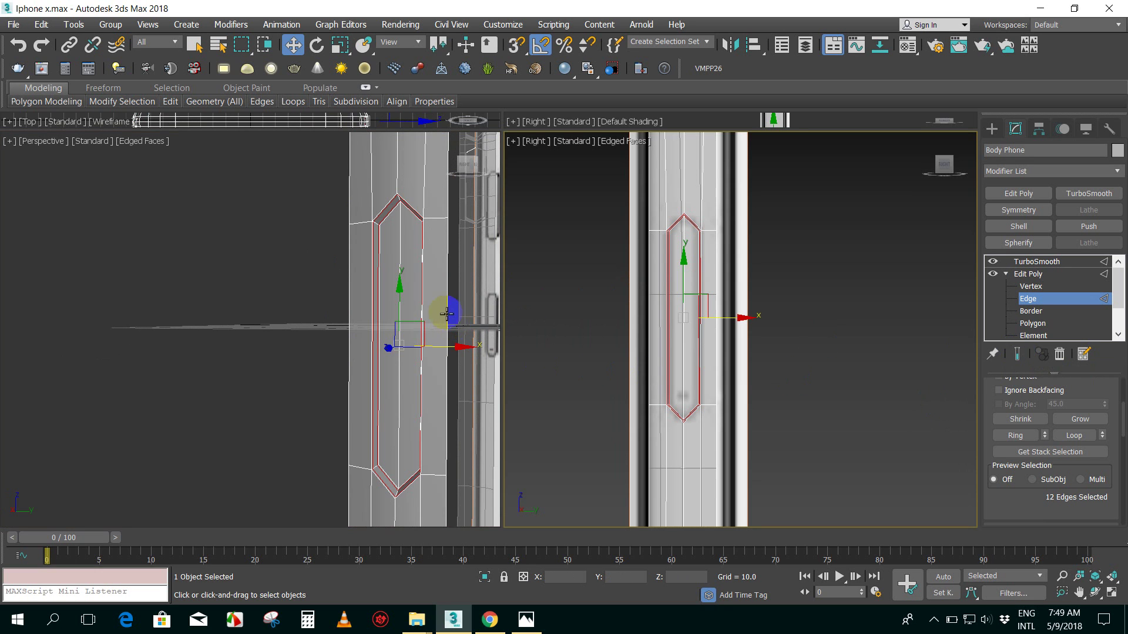
{"action": "middle_click_drag", "start_coordinate": [461, 301], "coordinate": [434, 297]}
{"action": "mouse_move", "coordinate": [391, 286]}
{"action": "left_mouse_down"}
{"action": "mouse_move", "coordinate": [235, 295]}
{"action": "mouse_move", "coordinate": [414, 340]}
{"action": "left_mouse_up"}
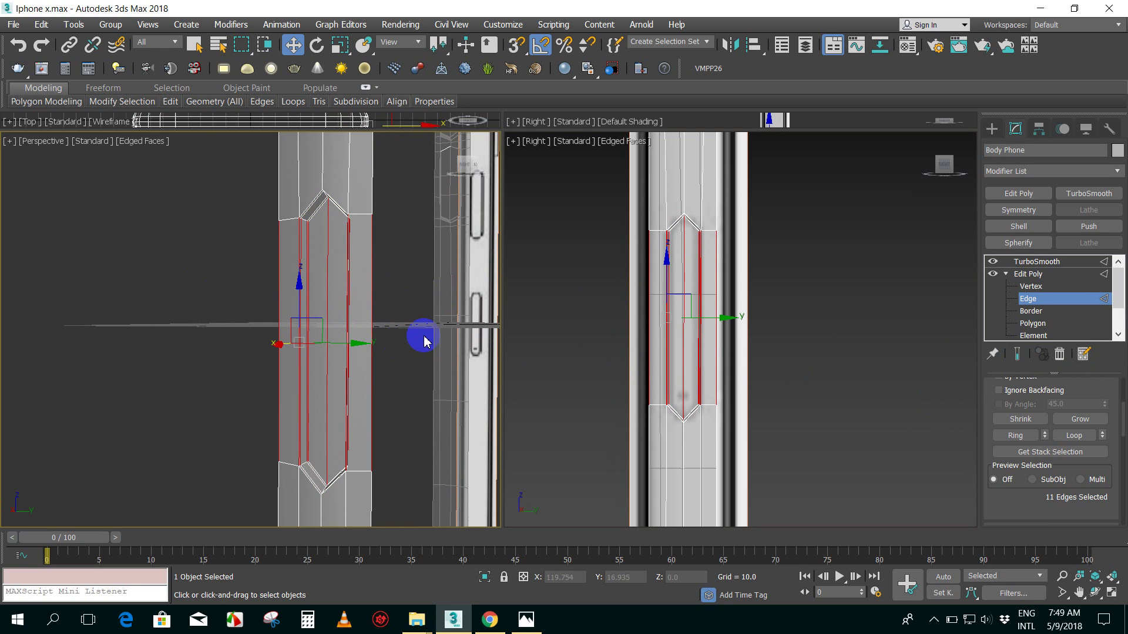
- Connect the 11 slot edges with 2 segments at pinch 64, comparing against the iPhone photo
{"action": "right_click", "coordinate": [351, 293]}
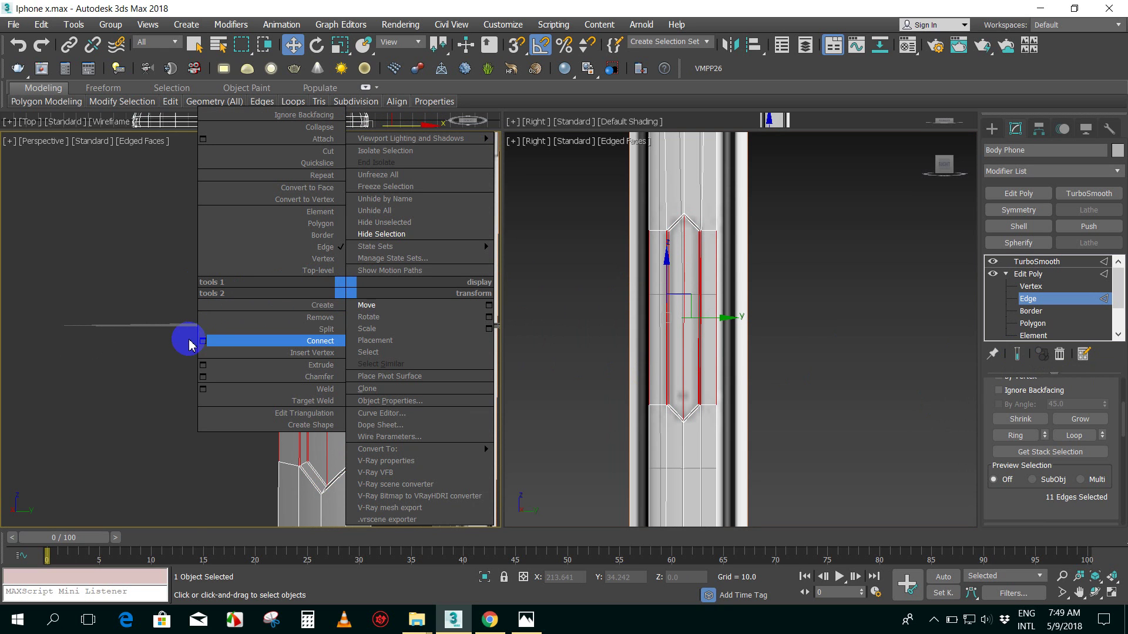
{"action": "left_click", "coordinate": [204, 343]}
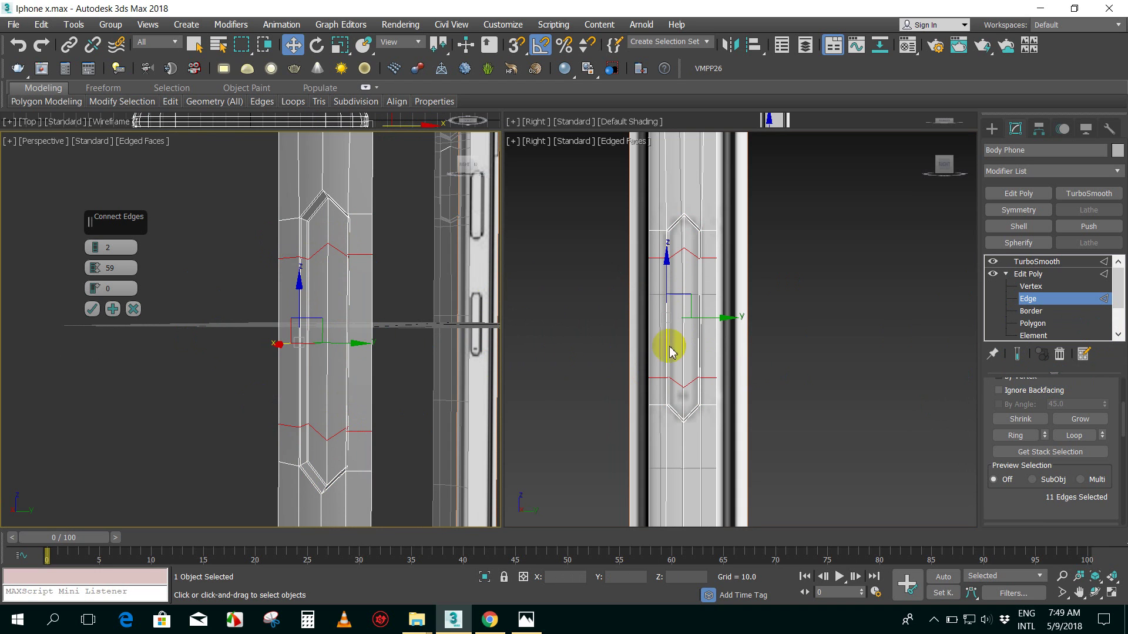
{"action": "left_click", "coordinate": [768, 282]}
{"action": "key", "text": "ctrl+e"}
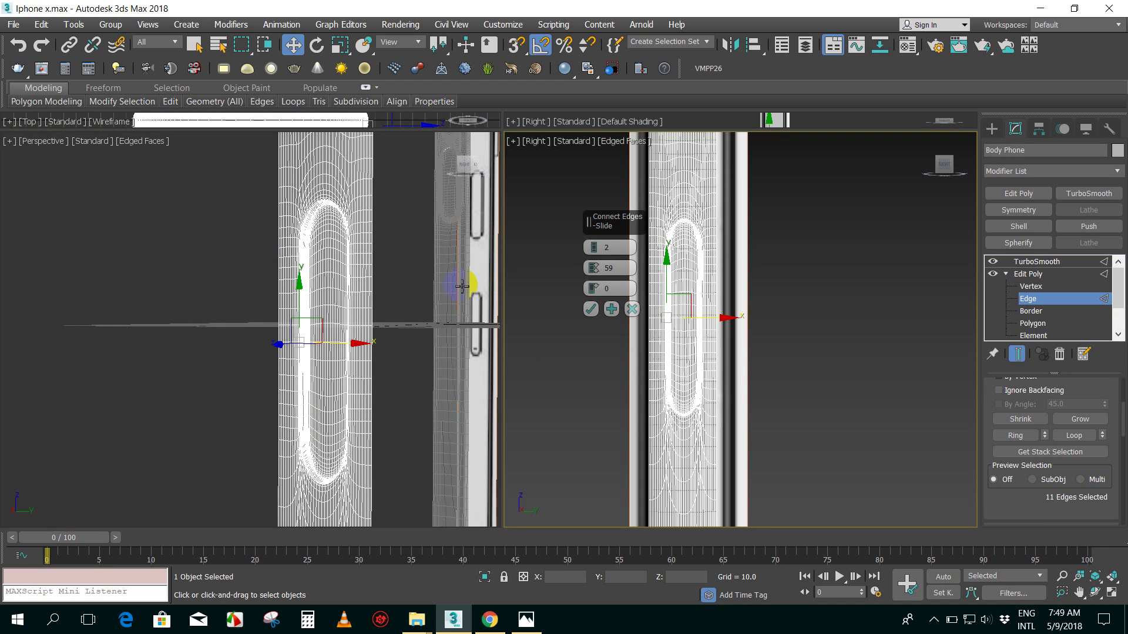
{"action": "mouse_move", "coordinate": [594, 269]}
{"action": "left_mouse_down"}
{"action": "mouse_move", "coordinate": [584, 161]}
{"action": "mouse_move", "coordinate": [571, 251]}
{"action": "mouse_move", "coordinate": [587, 294]}
{"action": "mouse_move", "coordinate": [592, 221]}
{"action": "mouse_move", "coordinate": [591, 355]}
{"action": "mouse_move", "coordinate": [574, 130]}
{"action": "mouse_move", "coordinate": [599, 226]}
{"action": "mouse_move", "coordinate": [583, 587]}
{"action": "left_mouse_up"}
{"action": "left_click", "coordinate": [527, 620]}
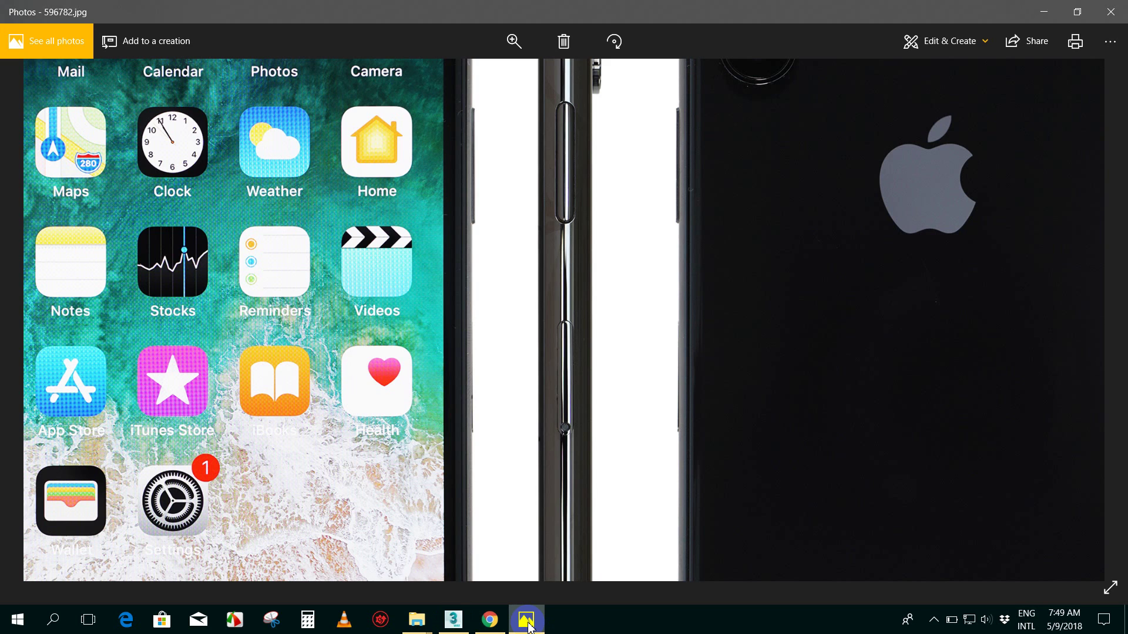
{"action": "left_click", "coordinate": [526, 620]}
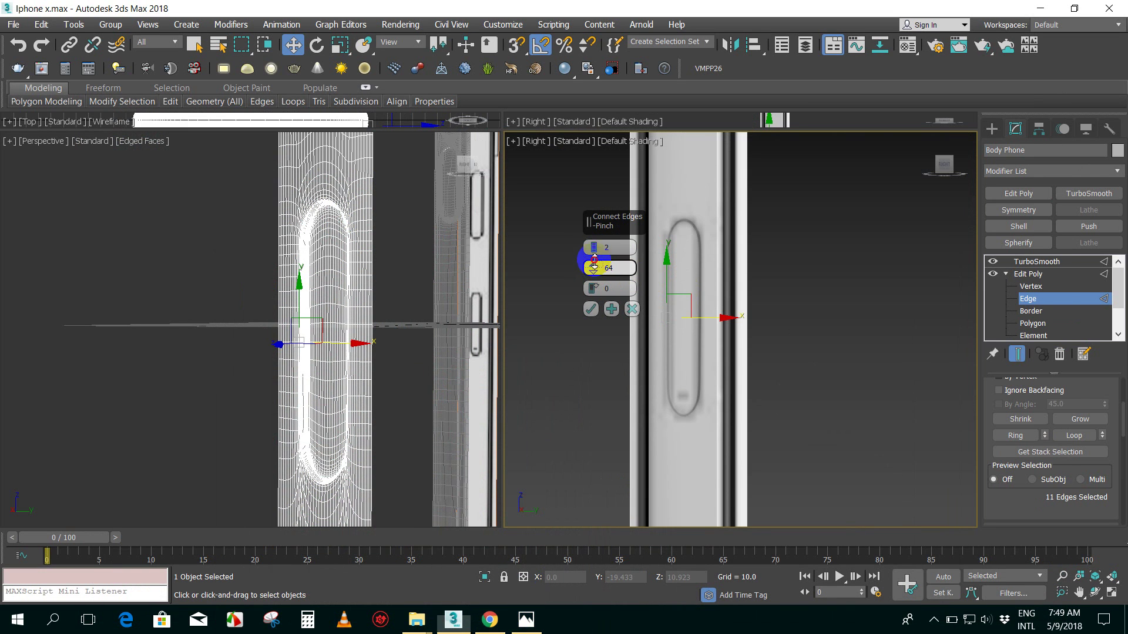
- Raise the Connect pinch to 78 and apply the two new slot loops
{"action": "mouse_move", "coordinate": [594, 263]}
{"action": "left_mouse_down"}
{"action": "mouse_move", "coordinate": [595, 229]}
{"action": "mouse_move", "coordinate": [602, 476]}
{"action": "mouse_move", "coordinate": [600, 124]}
{"action": "mouse_move", "coordinate": [608, 230]}
{"action": "left_mouse_up"}
{"action": "left_click", "coordinate": [590, 310]}
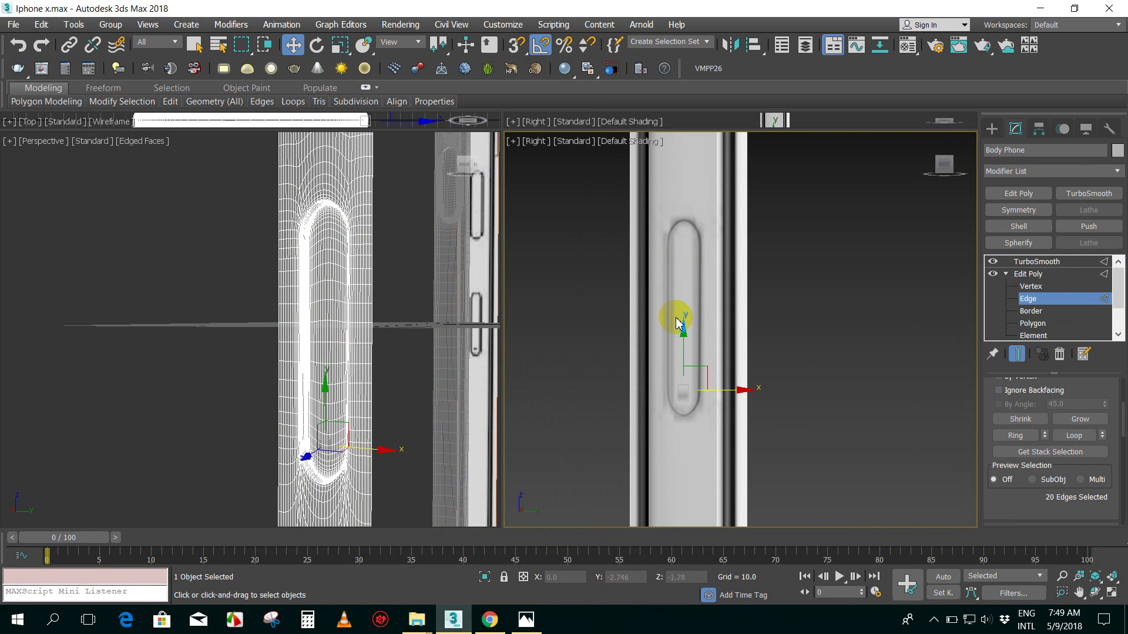
{"action": "right_click", "coordinate": [813, 305]}
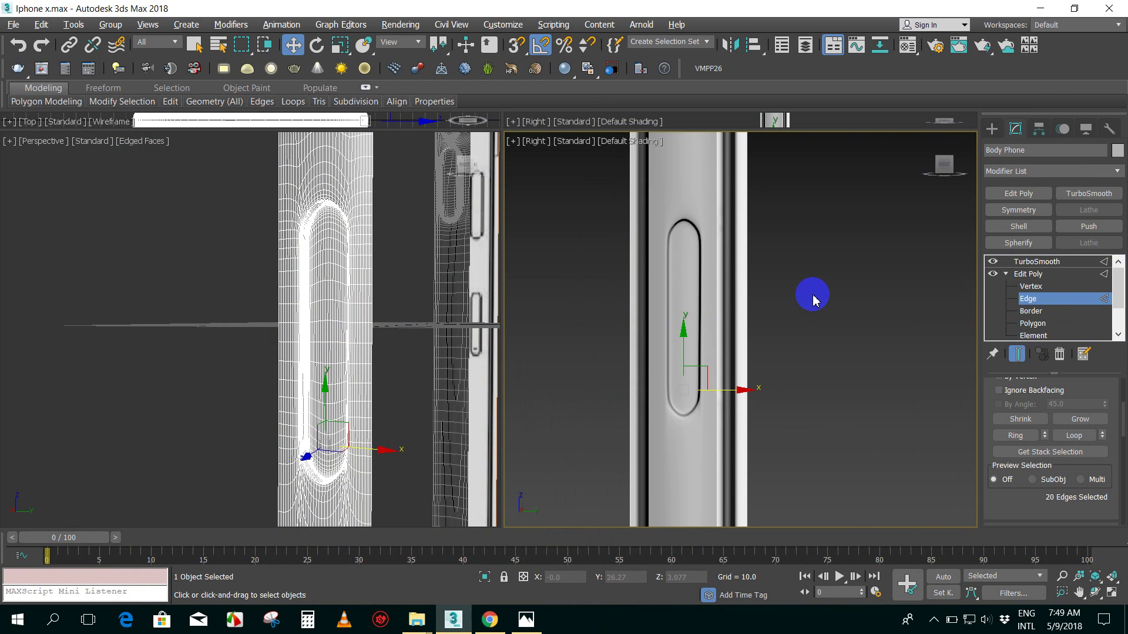
{"action": "middle_click_drag", "start_coordinate": [838, 255], "coordinate": [715, 295]}
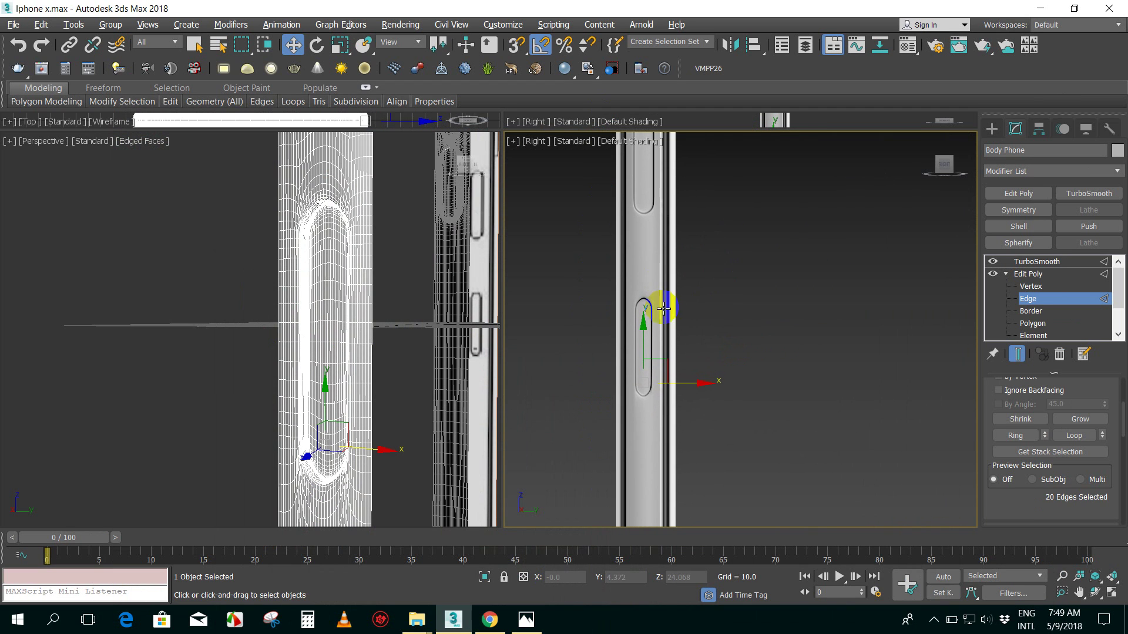
- Zoom in the Right view to inspect both rounded slot ends, then return to the low-poly cage
{"action": "scroll", "coordinate": [722, 276], "scroll_direction": "up", "scroll_amount": 2}
{"action": "scroll", "coordinate": [737, 267], "scroll_direction": "up", "scroll_amount": 2}
{"action": "scroll", "coordinate": [743, 285], "scroll_direction": "up", "scroll_amount": 1}
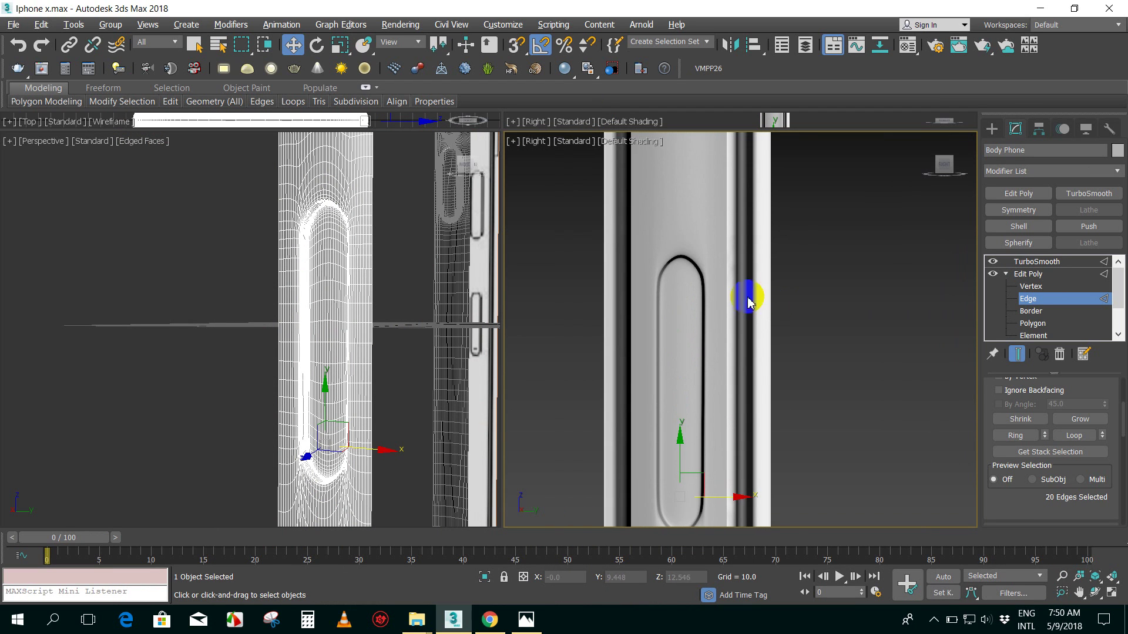
{"action": "scroll", "coordinate": [704, 287], "scroll_direction": "up", "scroll_amount": 2}
{"action": "middle_click_drag", "start_coordinate": [696, 286], "coordinate": [699, 105]}
{"action": "middle_click_drag", "start_coordinate": [713, 264], "coordinate": [719, 176]}
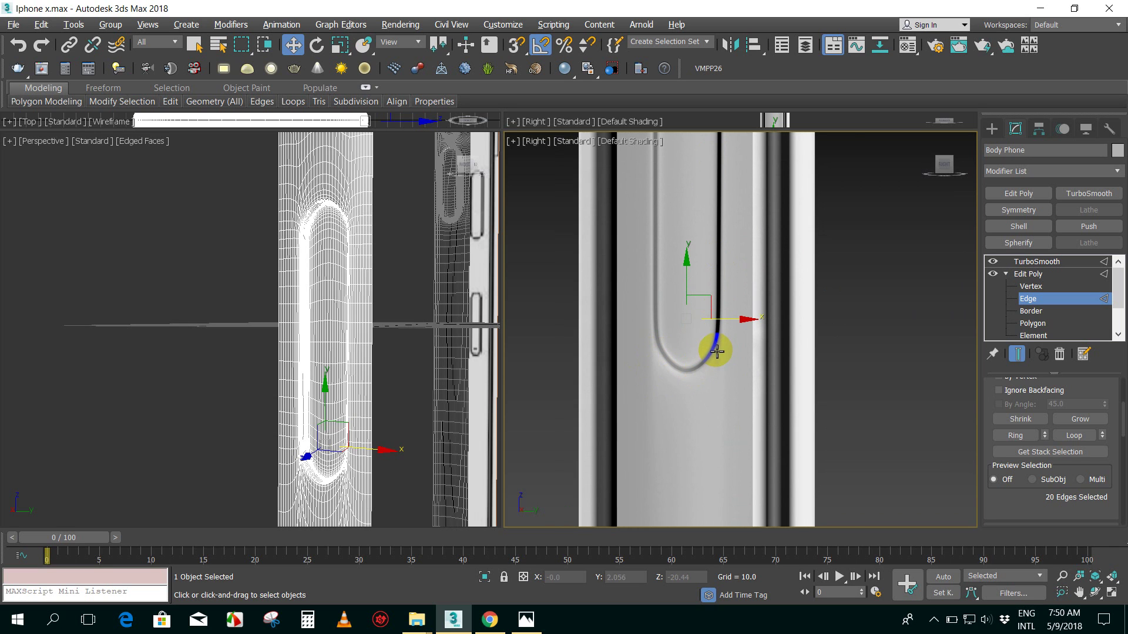
{"action": "scroll", "coordinate": [708, 361], "scroll_direction": "up", "scroll_amount": 2}
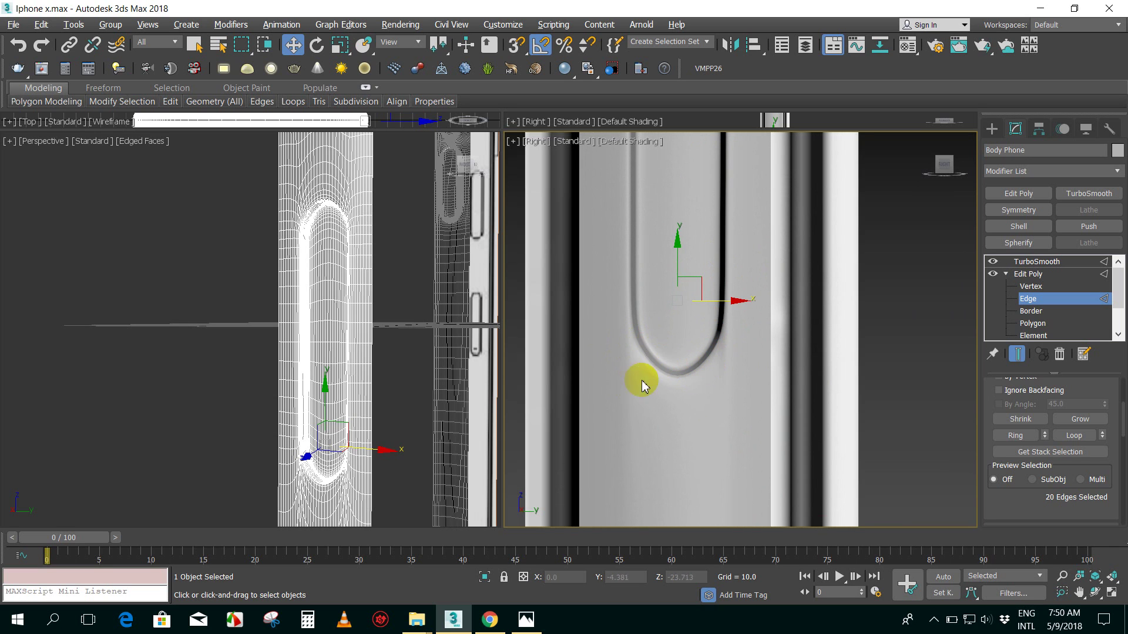
{"action": "scroll", "coordinate": [698, 232], "scroll_direction": "down", "scroll_amount": 1}
{"action": "mouse_move", "coordinate": [697, 230]}
{"action": "middle_mouse_down"}
{"action": "mouse_move", "coordinate": [684, 370]}
{"action": "mouse_move", "coordinate": [722, 397]}
{"action": "middle_mouse_up"}
{"action": "double_click", "coordinate": [677, 300]}
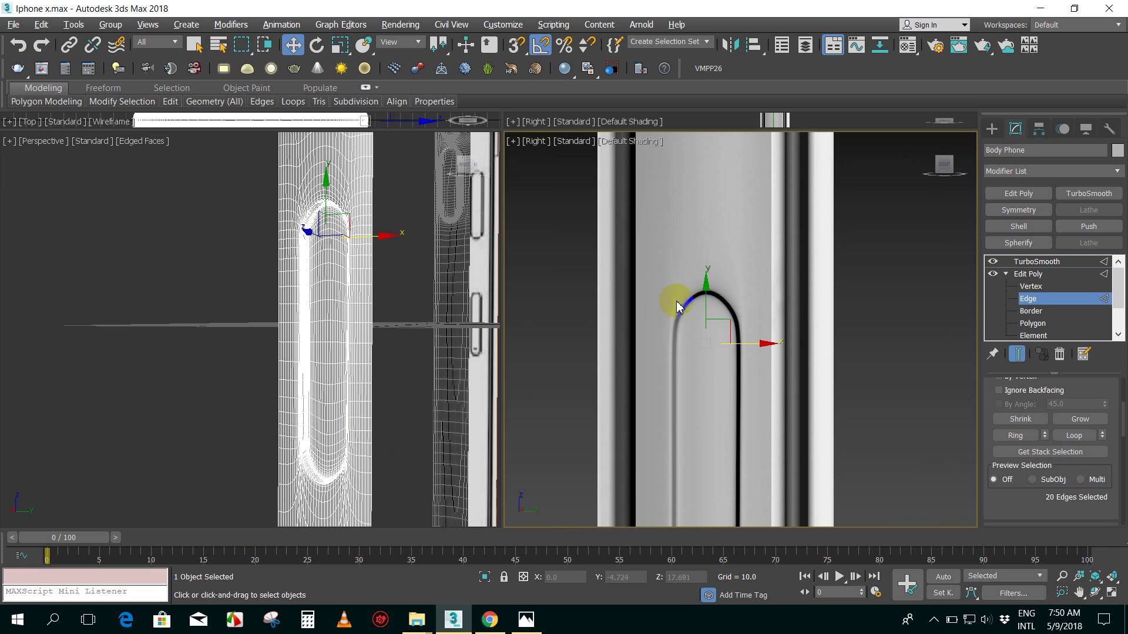
{"action": "scroll", "coordinate": [753, 310], "scroll_direction": "down", "scroll_amount": 2}
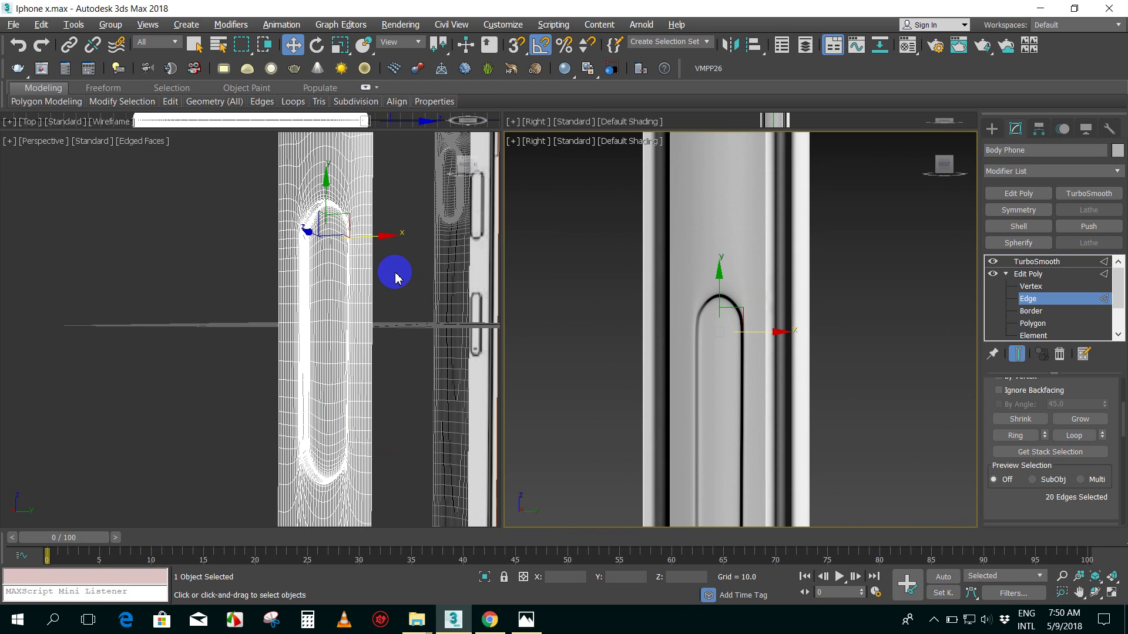
{"action": "key", "text": "ctrl+z"}
- Crossing-select the five vertical edges between the two chevron cuts above the recess
{"action": "left_click", "coordinate": [375, 205]}
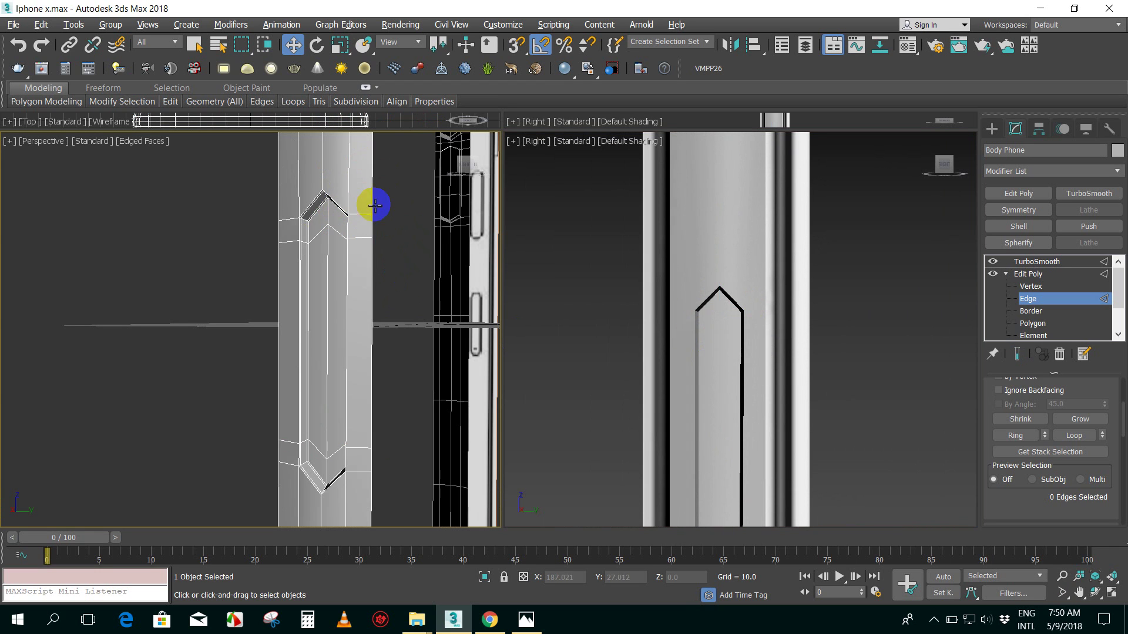
{"action": "middle_click_drag", "start_coordinate": [375, 205], "coordinate": [417, 251]}
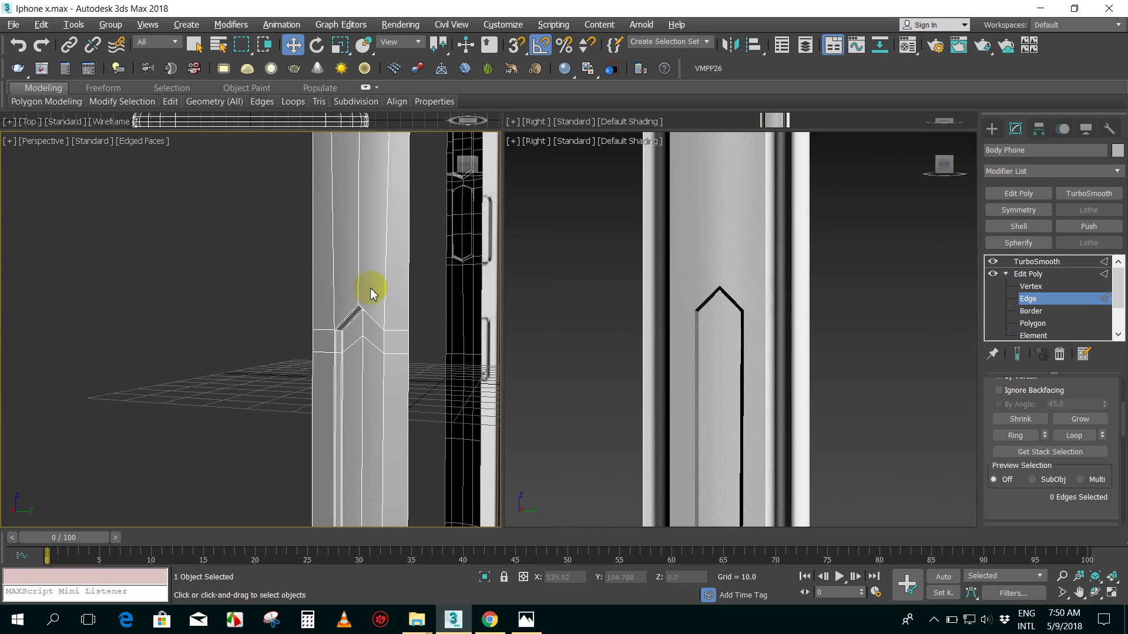
{"action": "mouse_move", "coordinate": [400, 313]}
{"action": "middle_mouse_down"}
{"action": "mouse_move", "coordinate": [428, 214]}
{"action": "mouse_move", "coordinate": [340, 184]}
{"action": "mouse_move", "coordinate": [347, 301]}
{"action": "middle_mouse_up"}
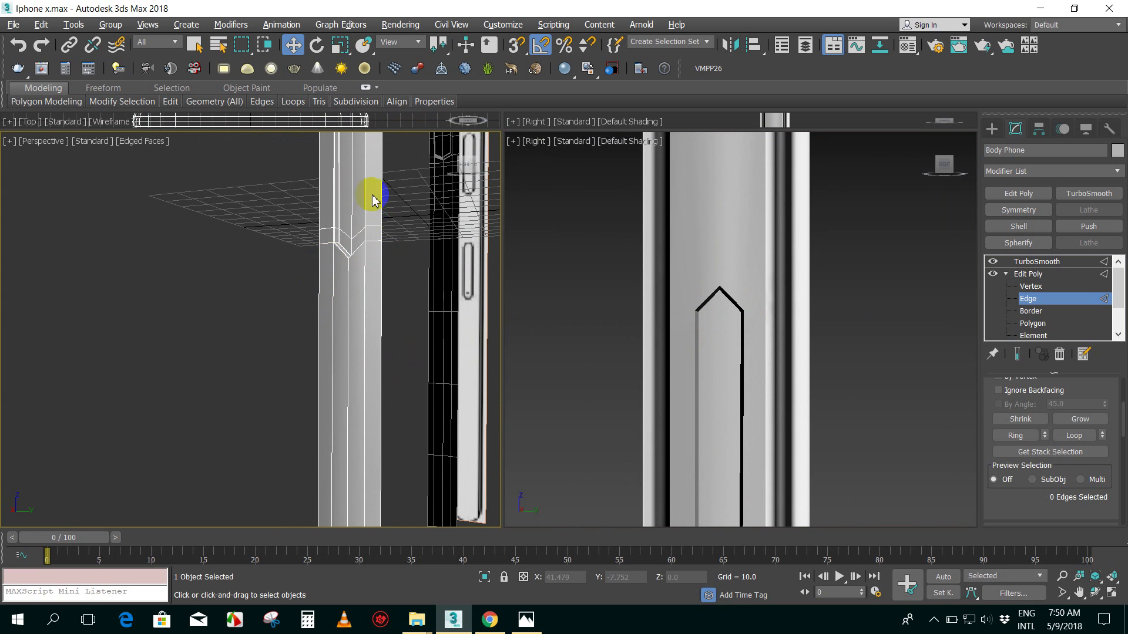
{"action": "mouse_move", "coordinate": [372, 194]}
{"action": "middle_mouse_down", "text": "alt"}
{"action": "mouse_move", "coordinate": [365, 340]}
{"action": "mouse_move", "coordinate": [374, 236]}
{"action": "mouse_move", "coordinate": [389, 226]}
{"action": "middle_mouse_up", "text": "alt"}
{"action": "scroll", "coordinate": [372, 206], "scroll_direction": "up", "scroll_amount": 3}
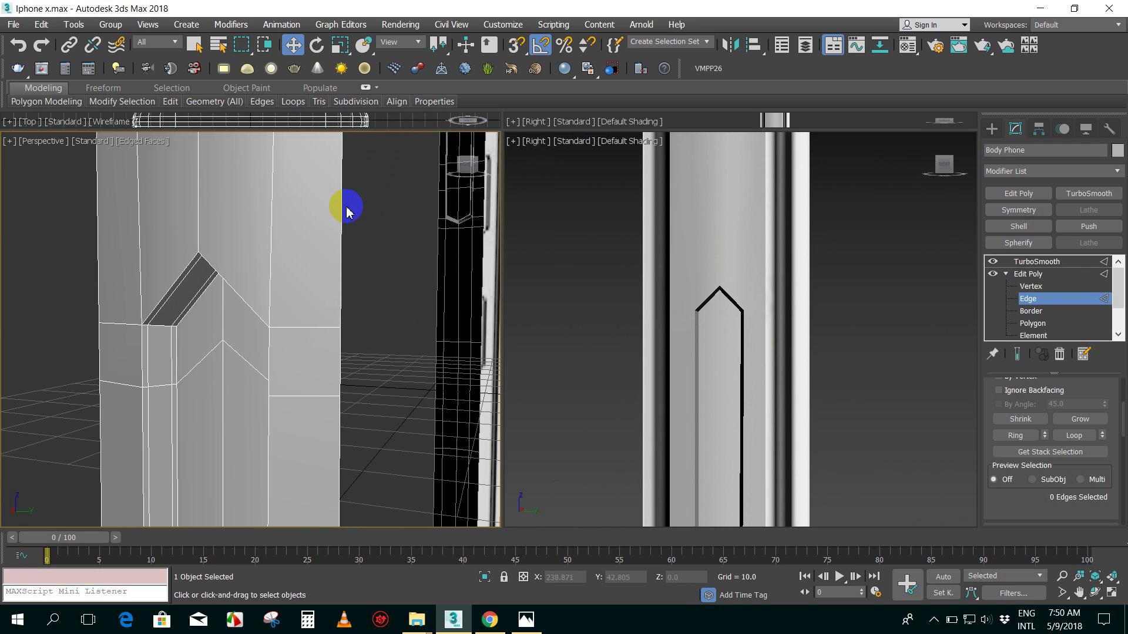
{"action": "scroll", "coordinate": [329, 208], "scroll_direction": "down", "scroll_amount": 3}
{"action": "mouse_move", "coordinate": [266, 222]}
{"action": "middle_mouse_down"}
{"action": "mouse_move", "coordinate": [327, 221]}
{"action": "mouse_move", "coordinate": [327, 207]}
{"action": "mouse_move", "coordinate": [370, 201]}
{"action": "mouse_move", "coordinate": [334, 248]}
{"action": "mouse_move", "coordinate": [334, 272]}
{"action": "middle_mouse_up"}
{"action": "scroll", "coordinate": [310, 282], "scroll_direction": "up", "scroll_amount": 3}
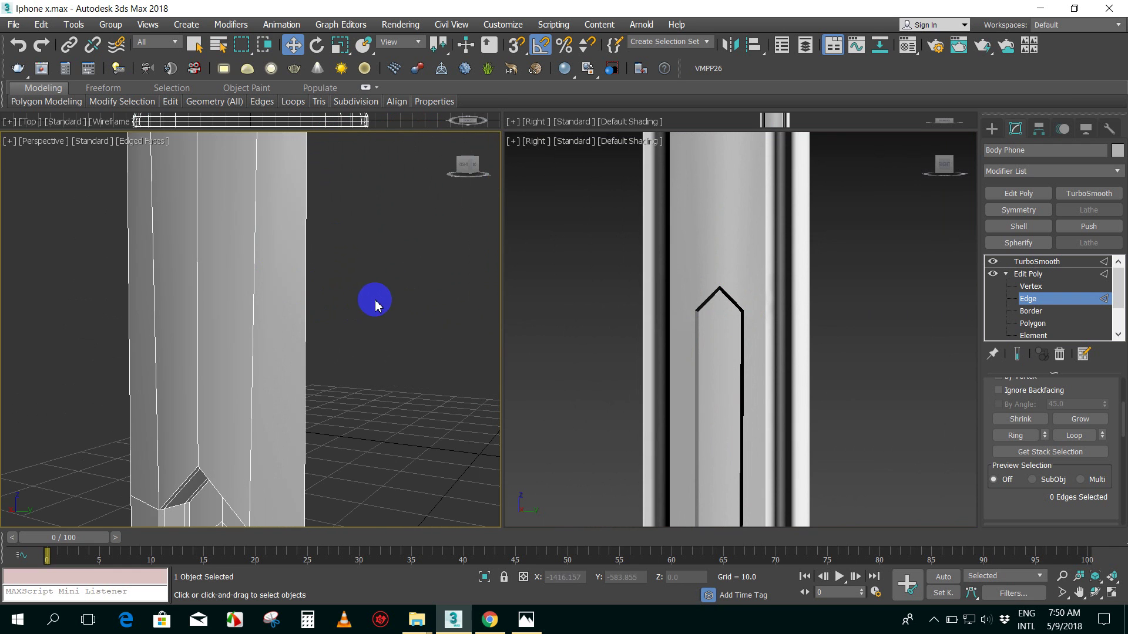
{"action": "scroll", "coordinate": [372, 302], "scroll_direction": "down", "scroll_amount": 3}
{"action": "left_click_drag", "start_coordinate": [409, 306], "coordinate": [270, 287]}
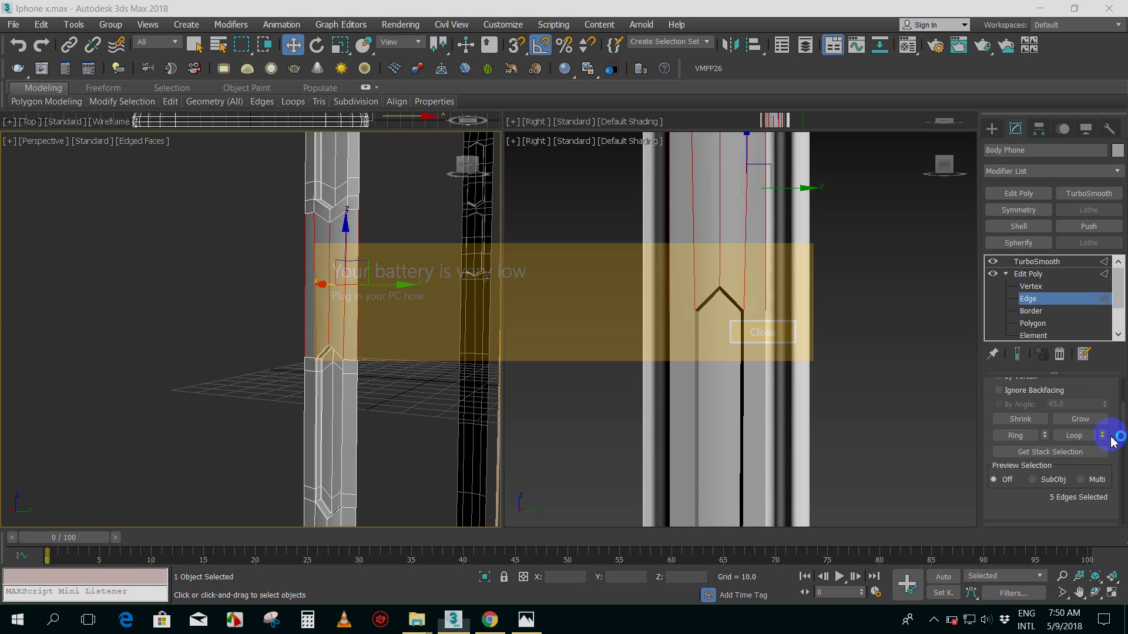